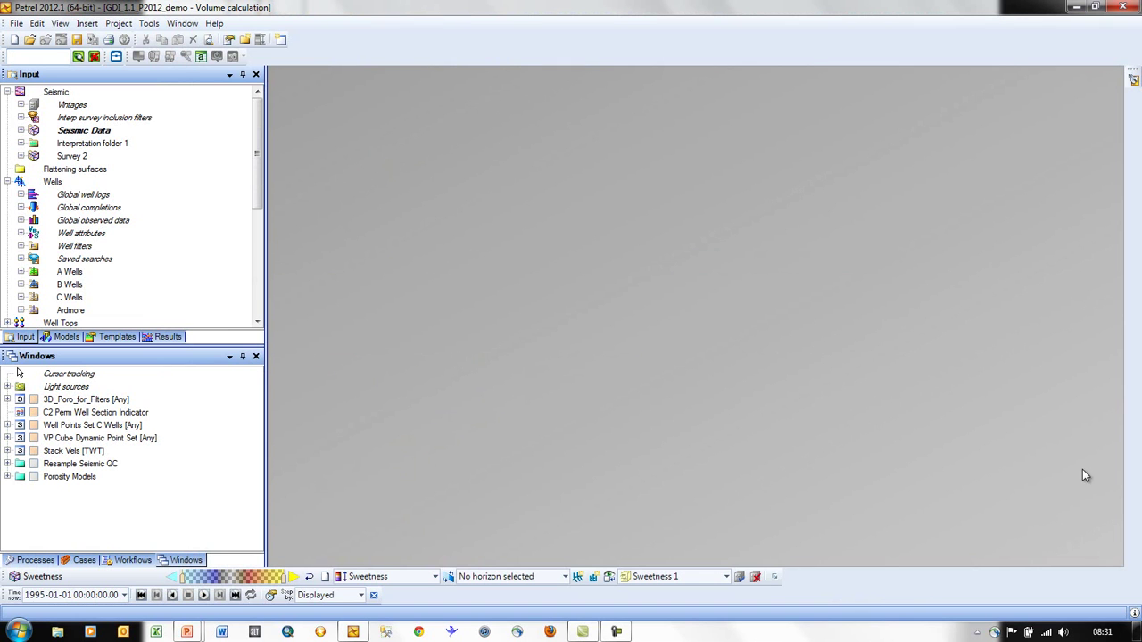
- Insert a new Blueback GDI investigation and reopen its settings from the Blueback GDI investigations folder in the project tree
left_click(82, 23)
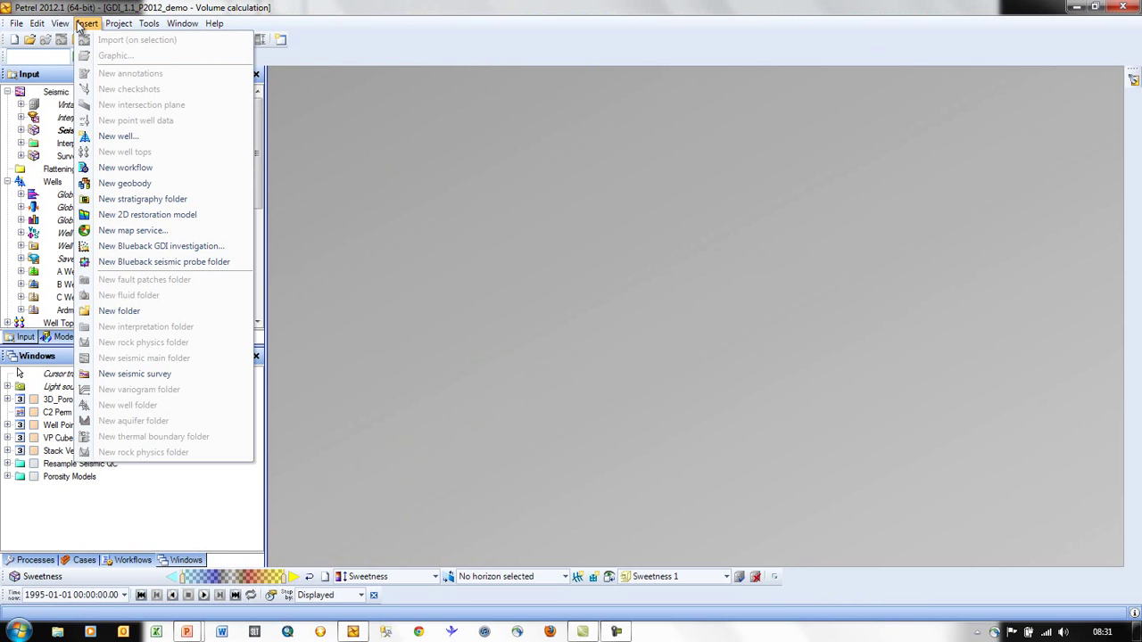
left_click(231, 250)
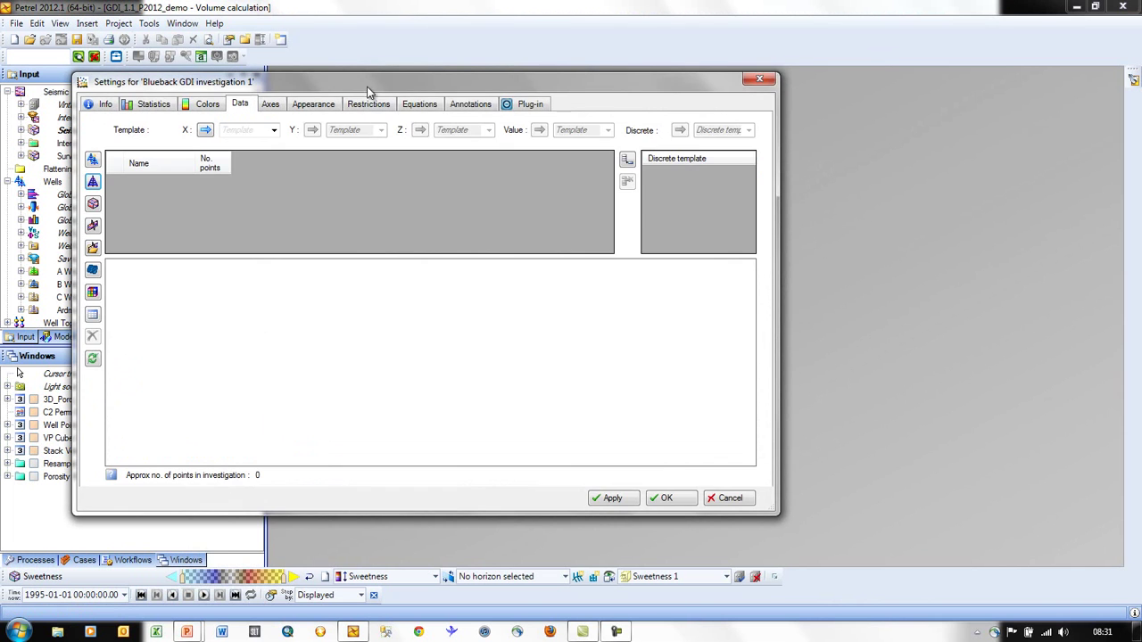
left_click_drag(367, 91, 632, 94)
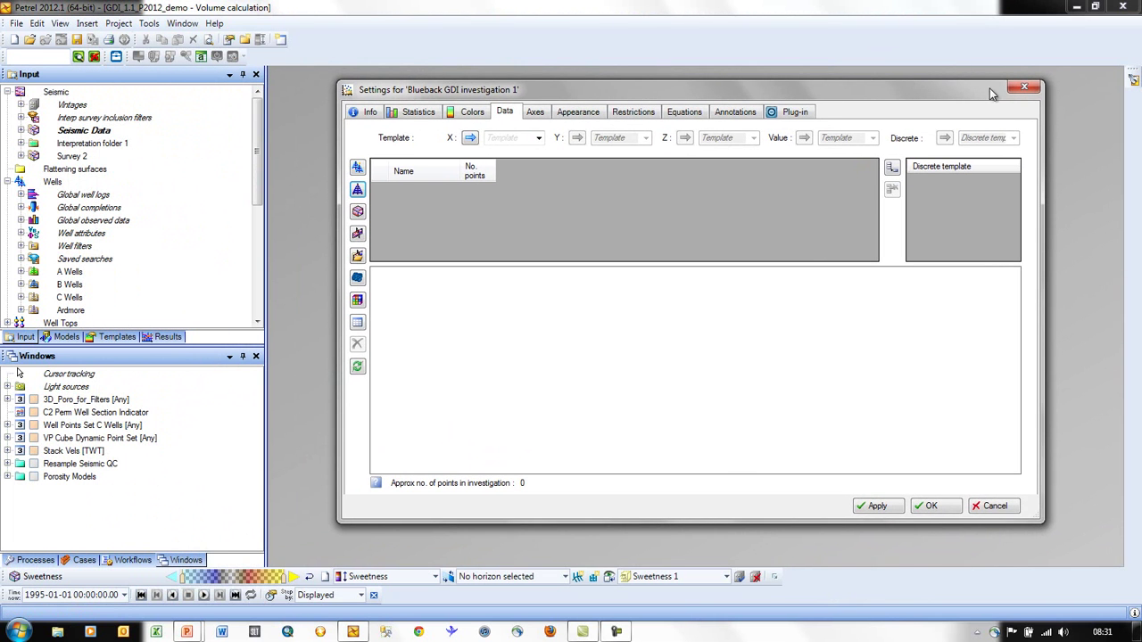
left_click(1024, 86)
left_click_drag(257, 192, 266, 292)
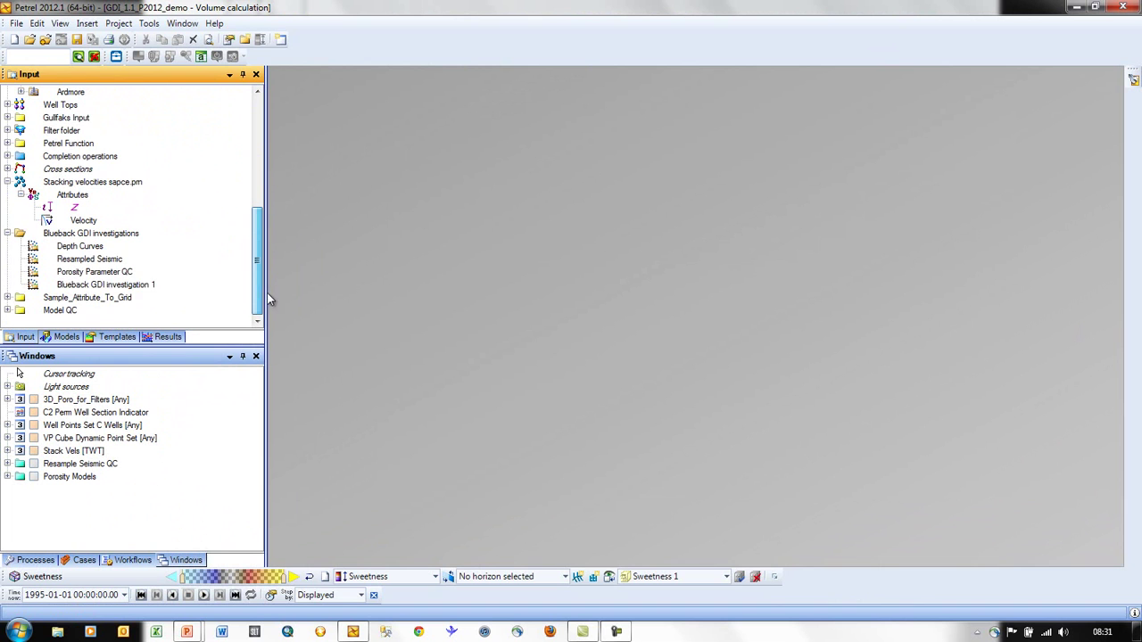
left_click(68, 285)
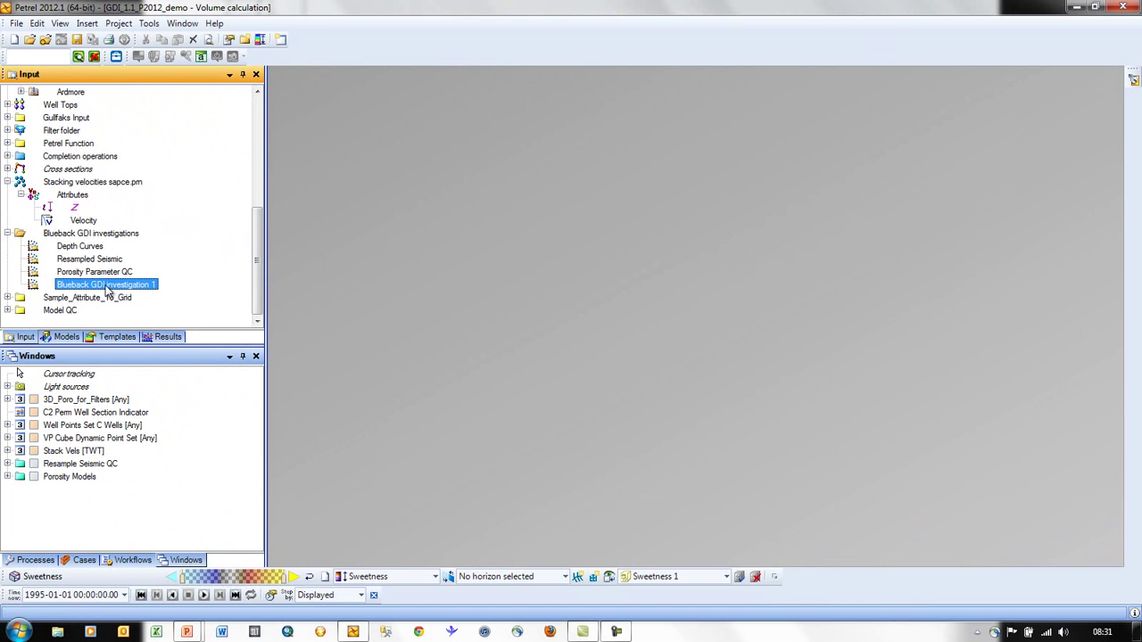
double_click(110, 287)
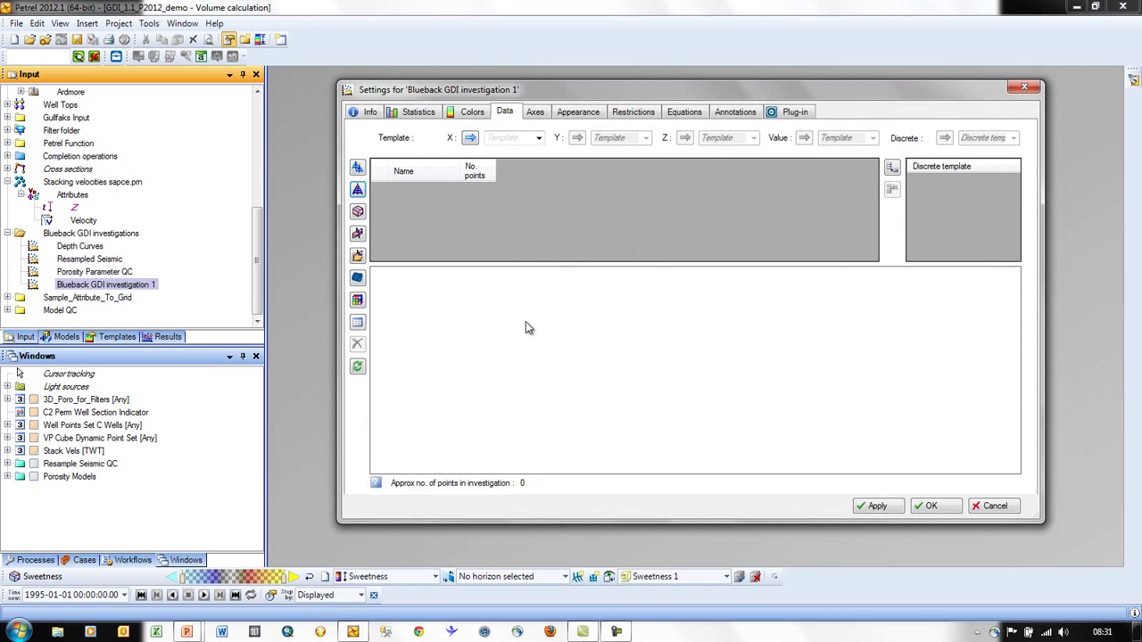
- Look through the investigation's Restrictions, Equations, Annotations and Appearance settings
left_click(639, 113)
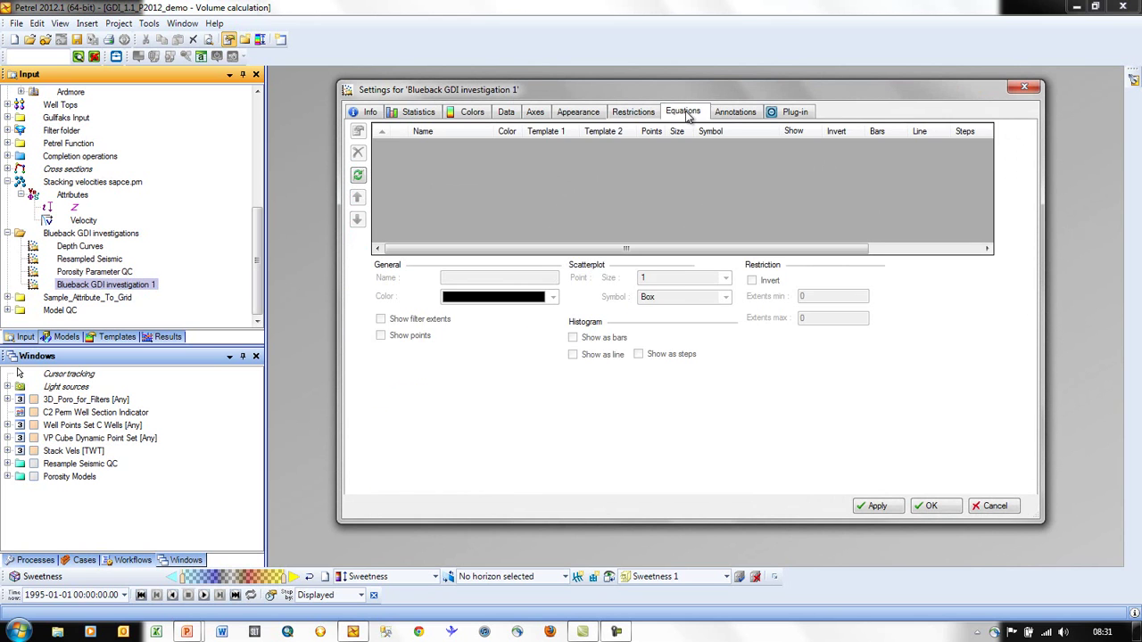
left_click(685, 113)
left_click(735, 113)
left_click(587, 114)
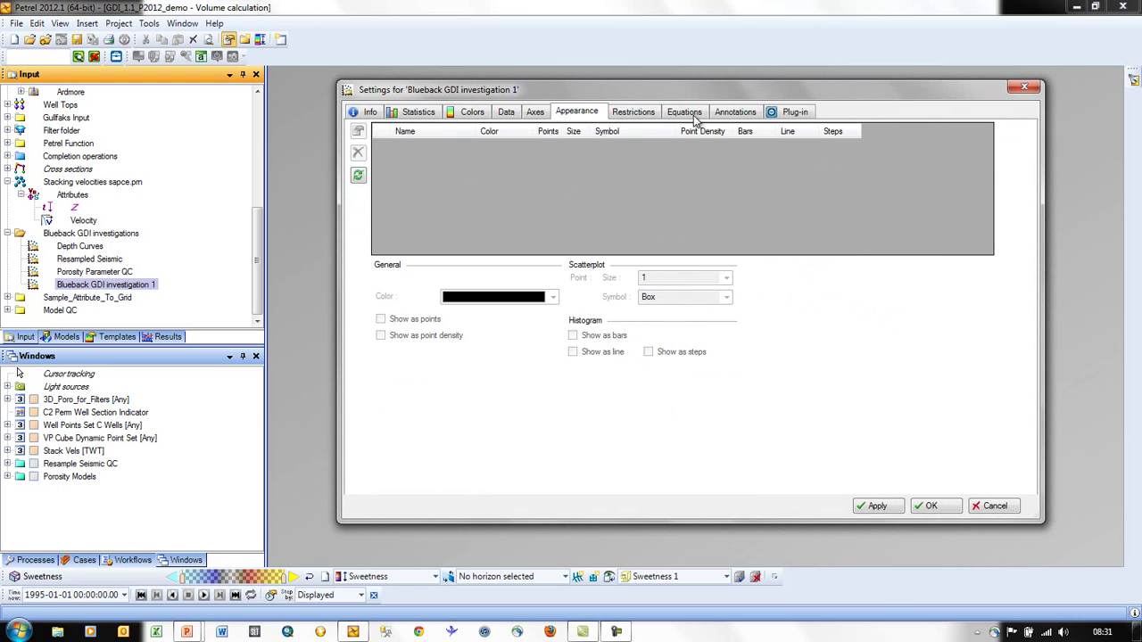
- Add a wells folder entry to the investigation's data and assign all C Wells to it
left_click(504, 114)
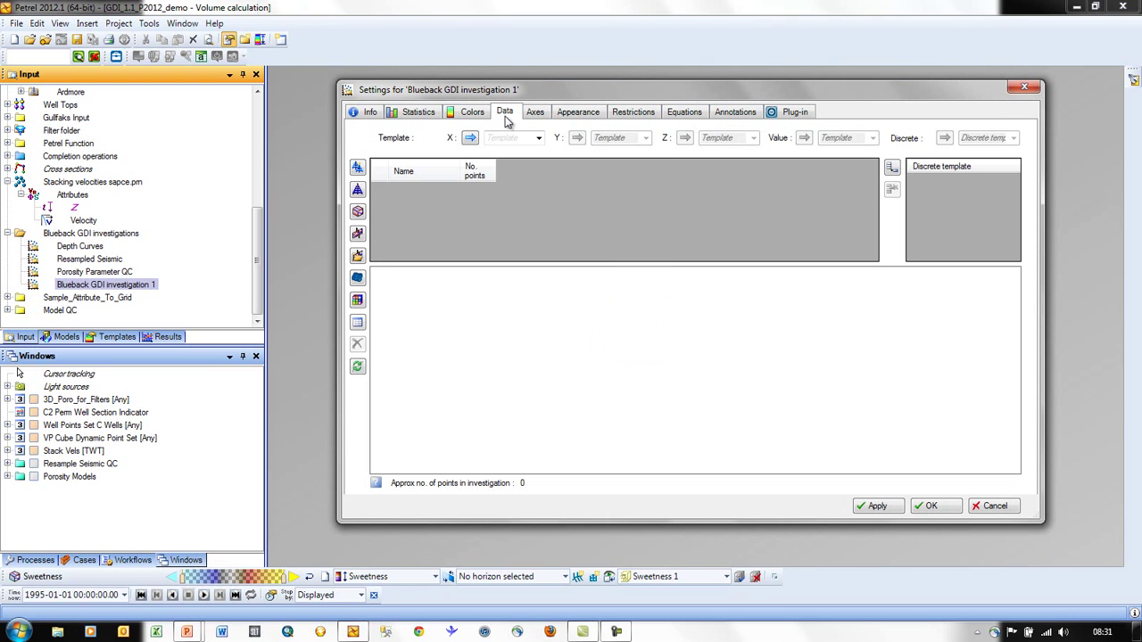
left_click(357, 167)
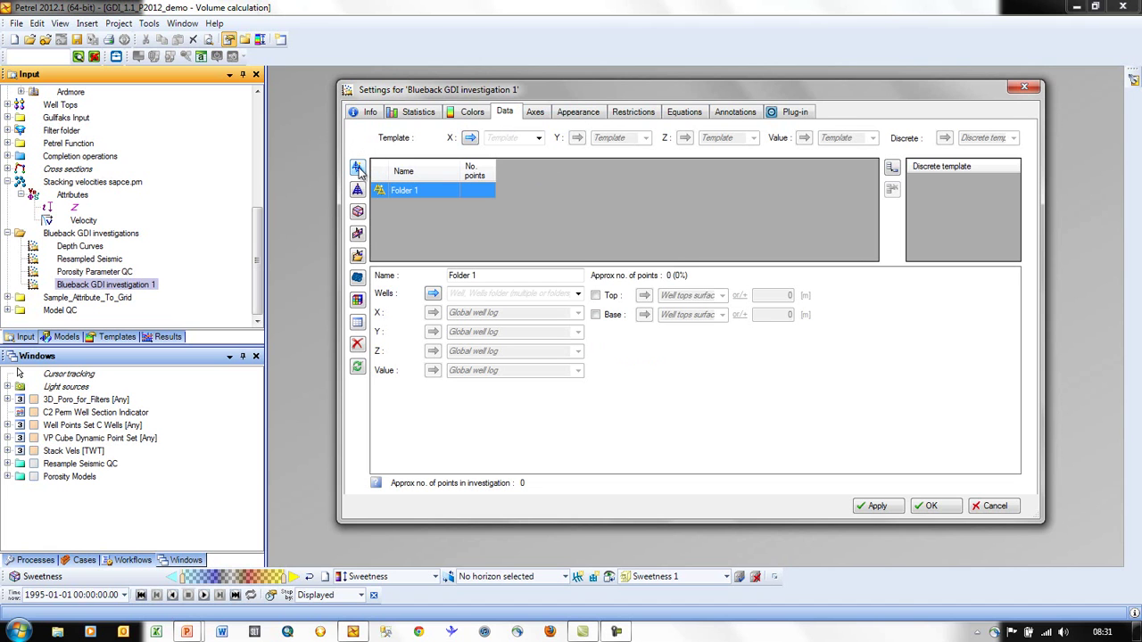
left_click(578, 294)
left_click(472, 347)
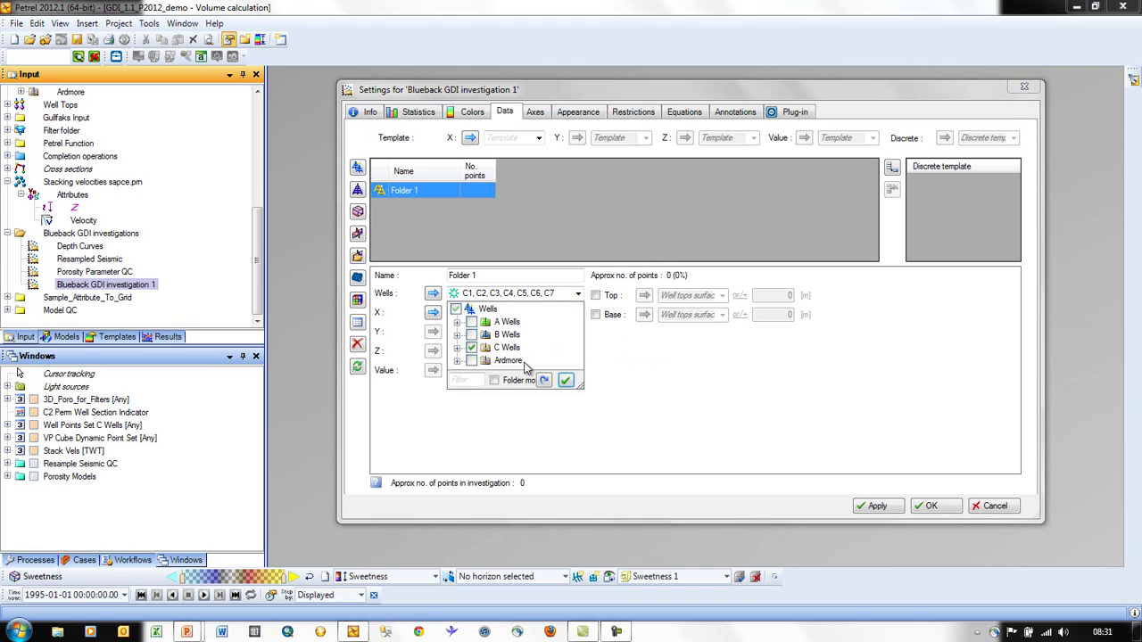
left_click(566, 381)
- Set the folder's logs to Porosity for X, Perm for Y, Gamma for Z, NG for Value and Fluvial facies for Discrete
left_click(578, 314)
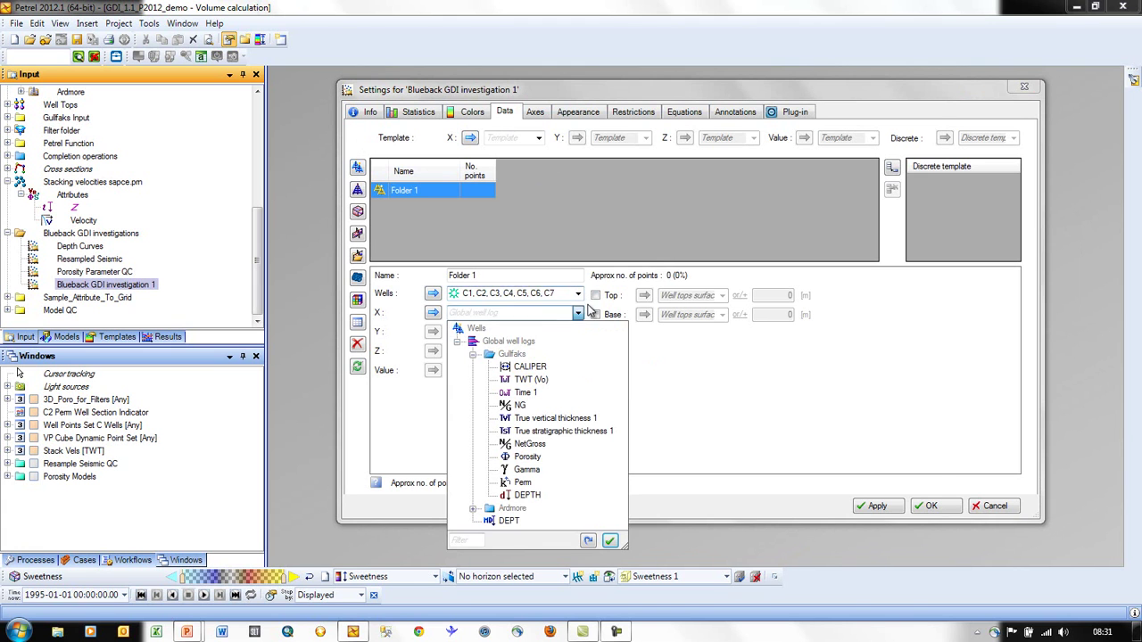
left_click(527, 458)
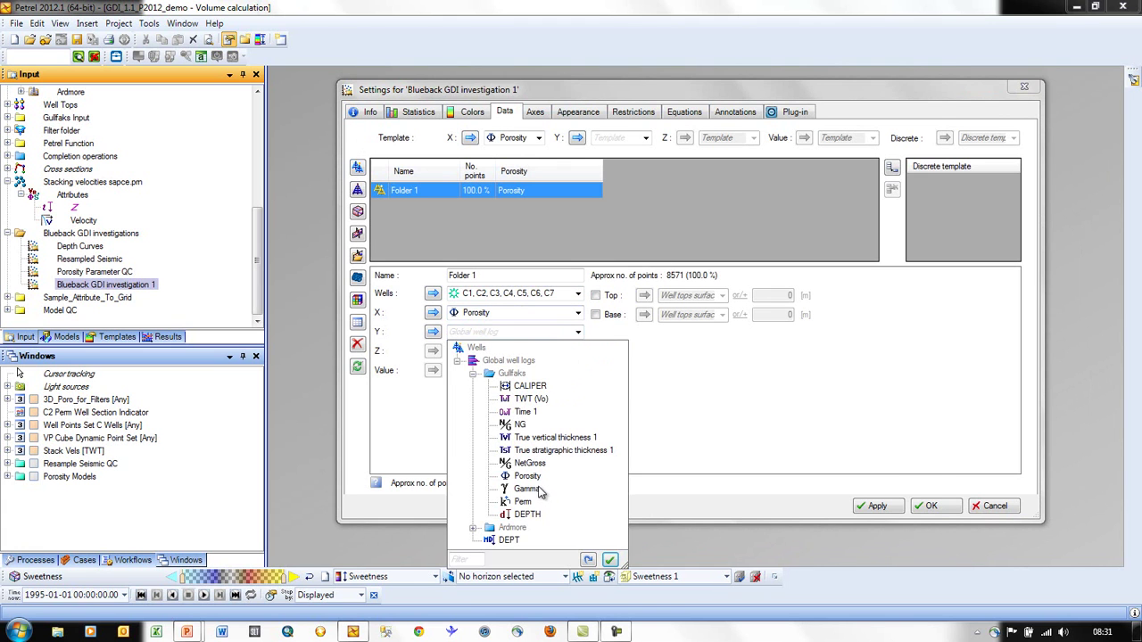
left_click(534, 501)
left_click(578, 351)
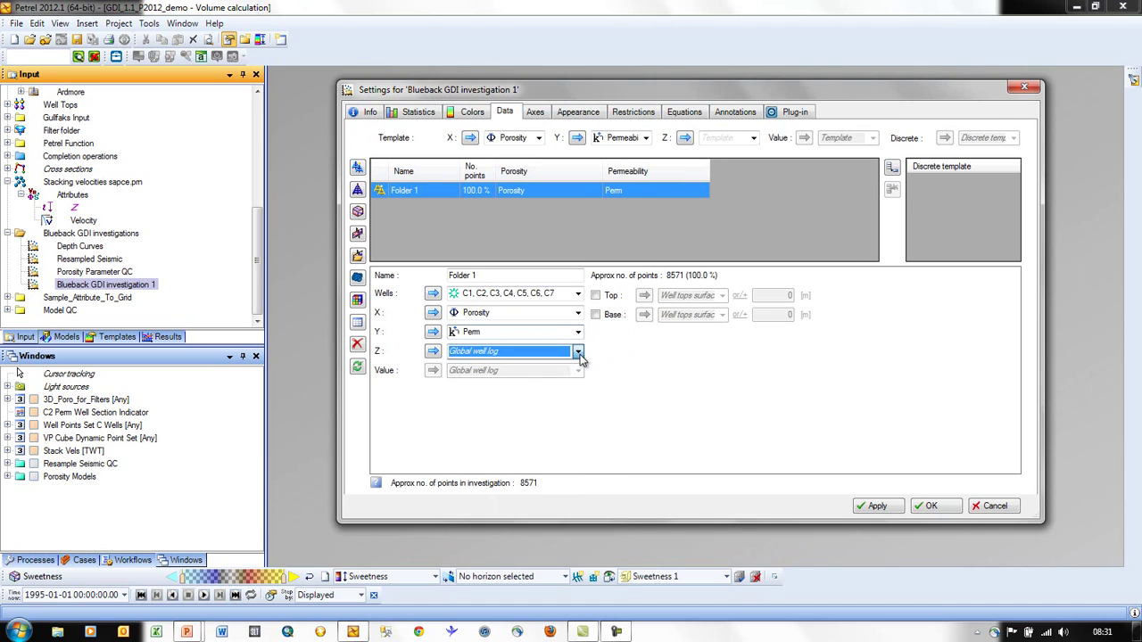
left_click(527, 508)
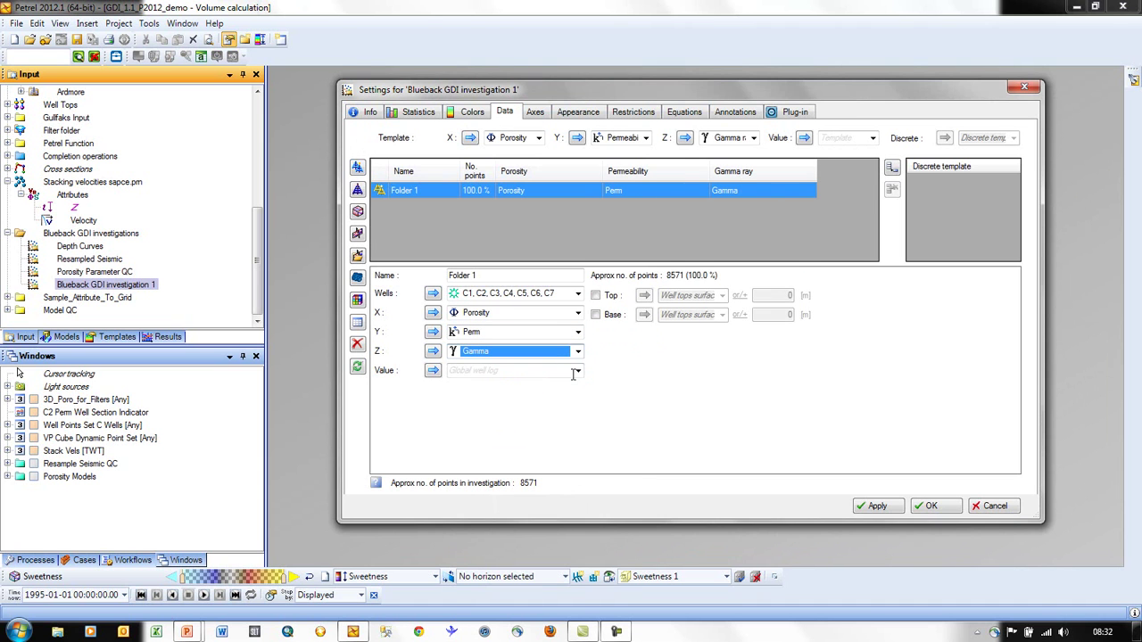
left_click(577, 370)
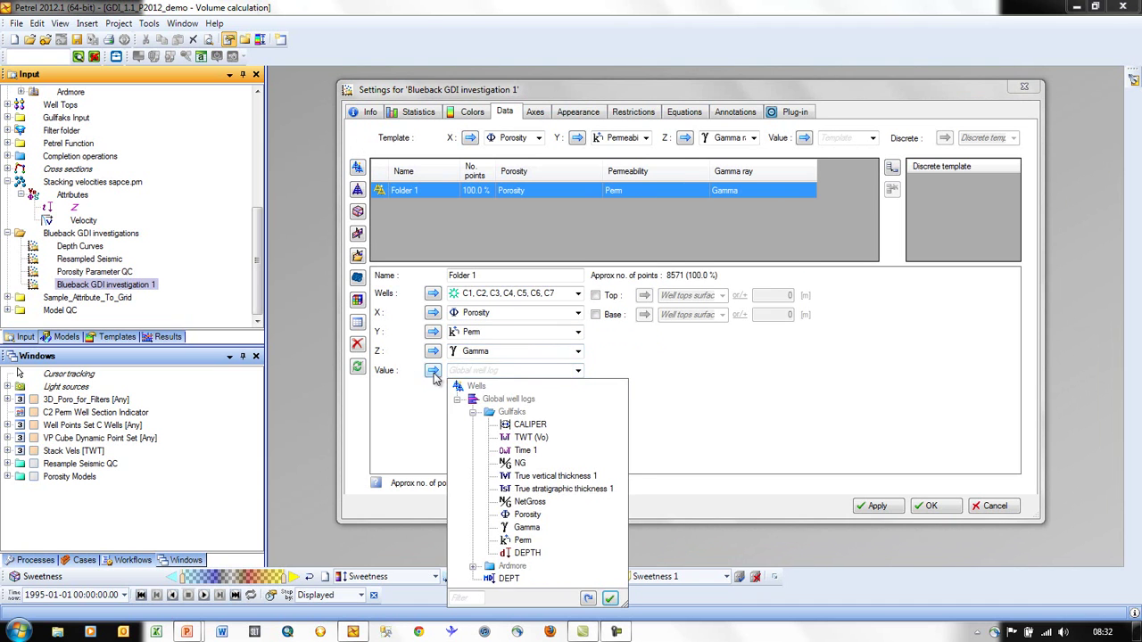
left_click(521, 463)
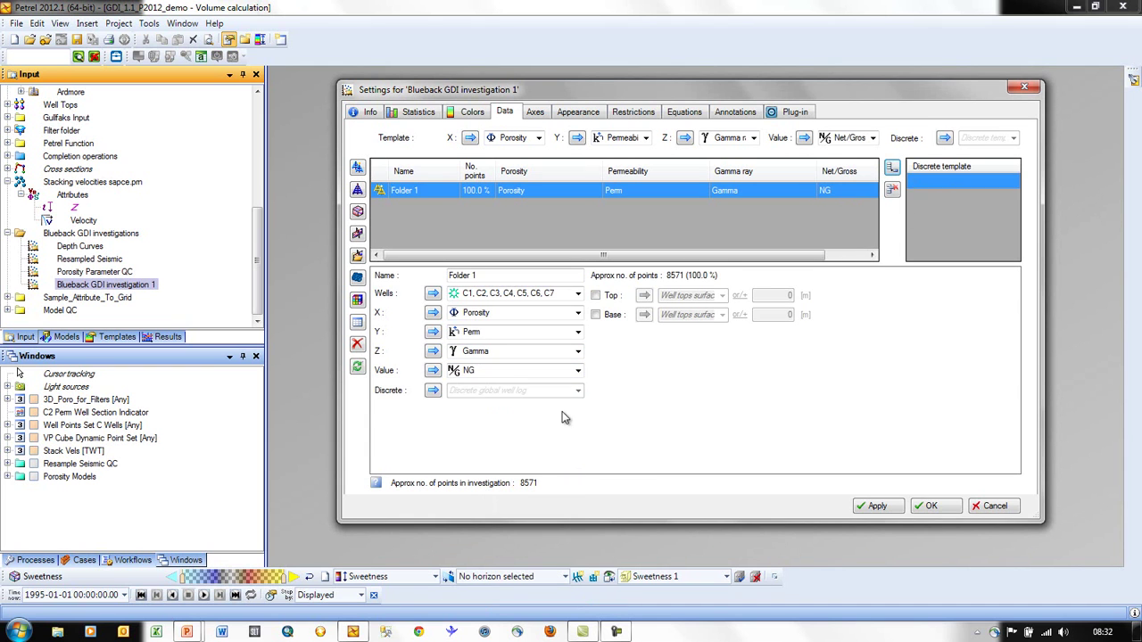
left_click(579, 393)
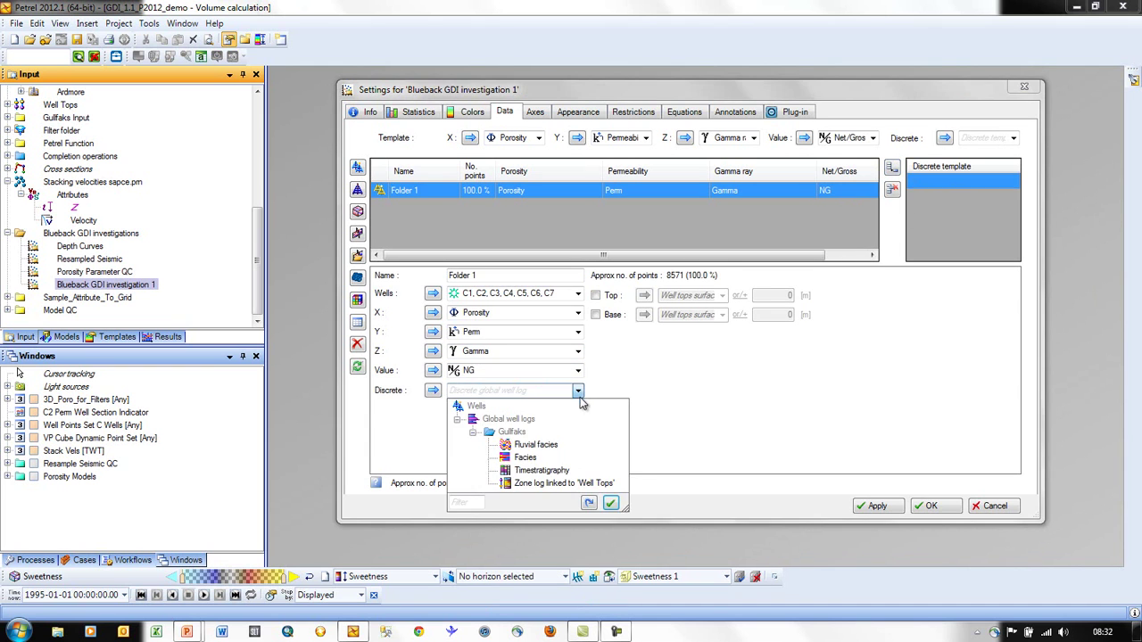
left_click(546, 446)
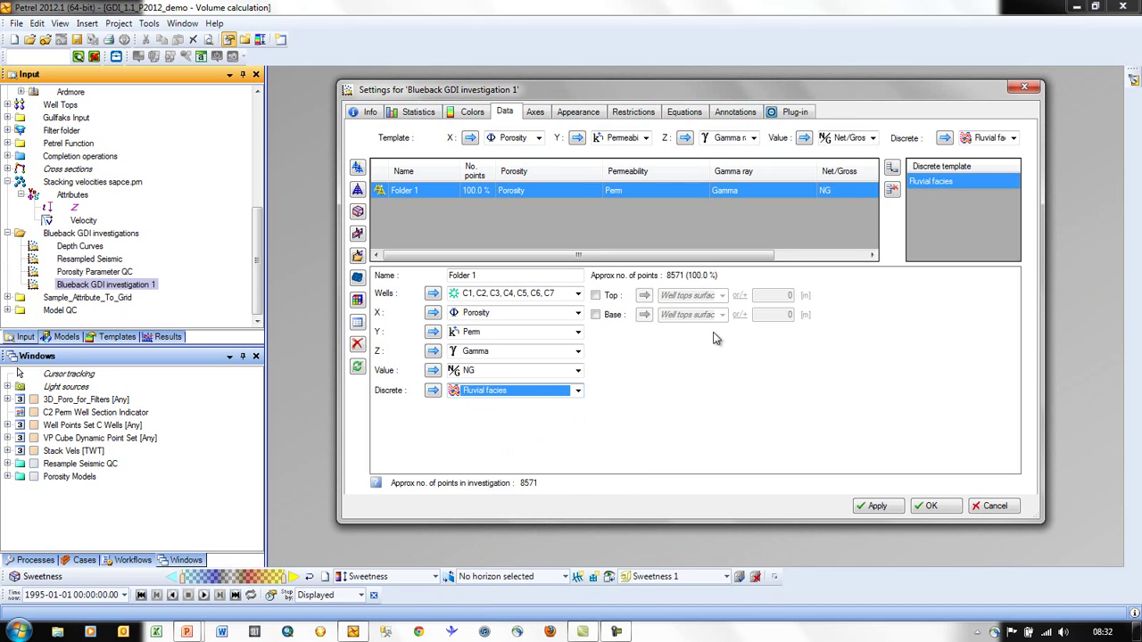
- Add a single-well data entry for well B2 with NG as its Value log
left_click(357, 192)
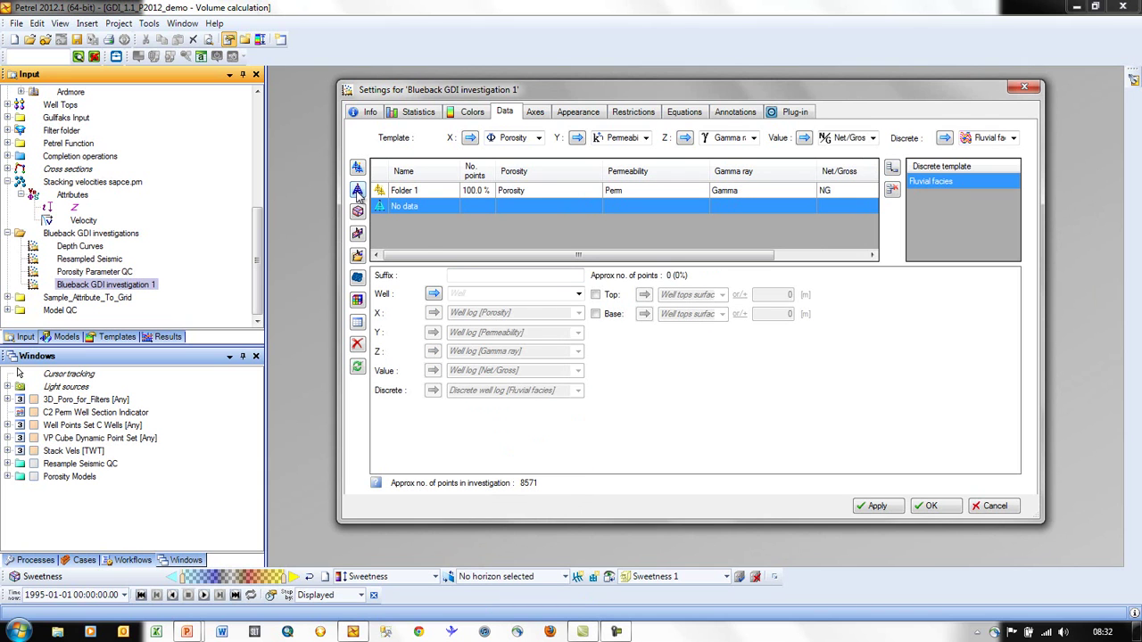
left_click(578, 293)
left_click(459, 375)
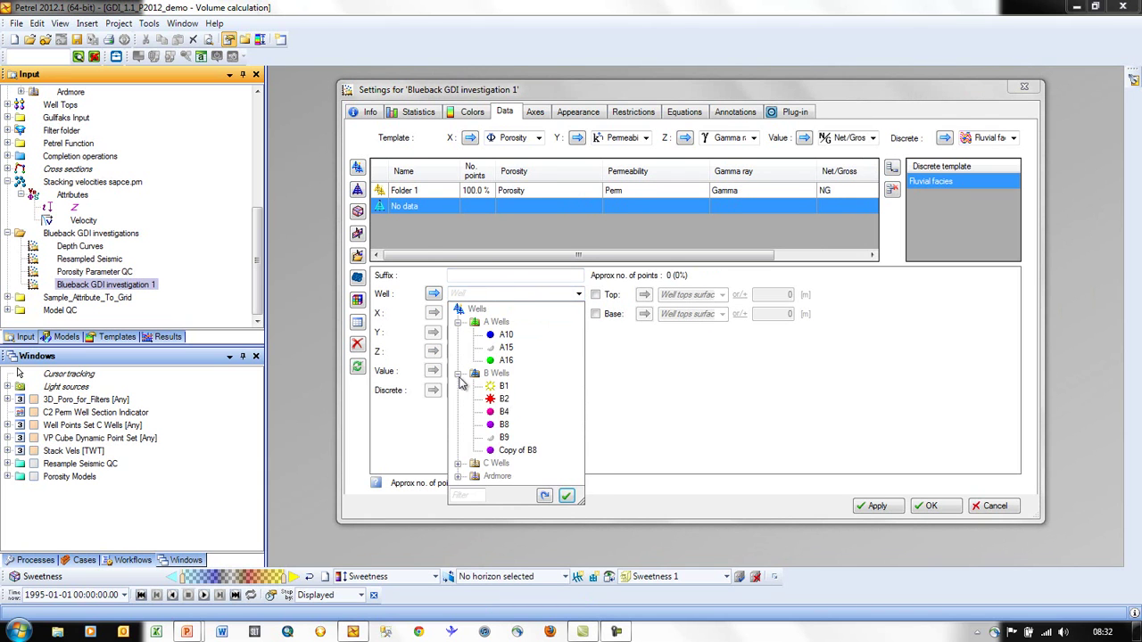
left_click(504, 399)
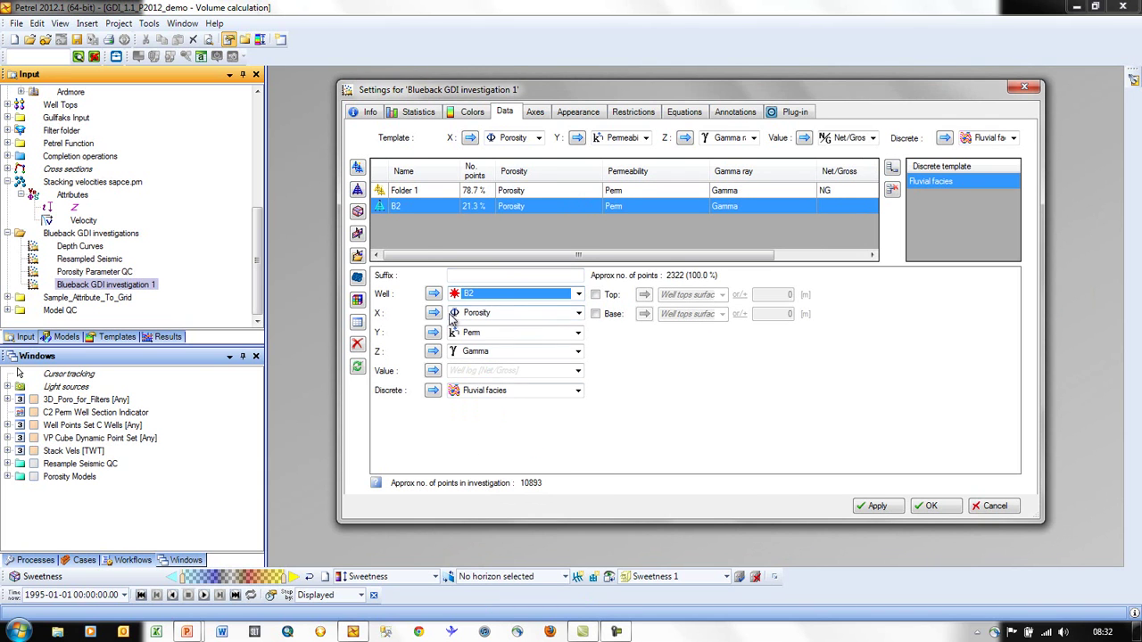
left_click(578, 371)
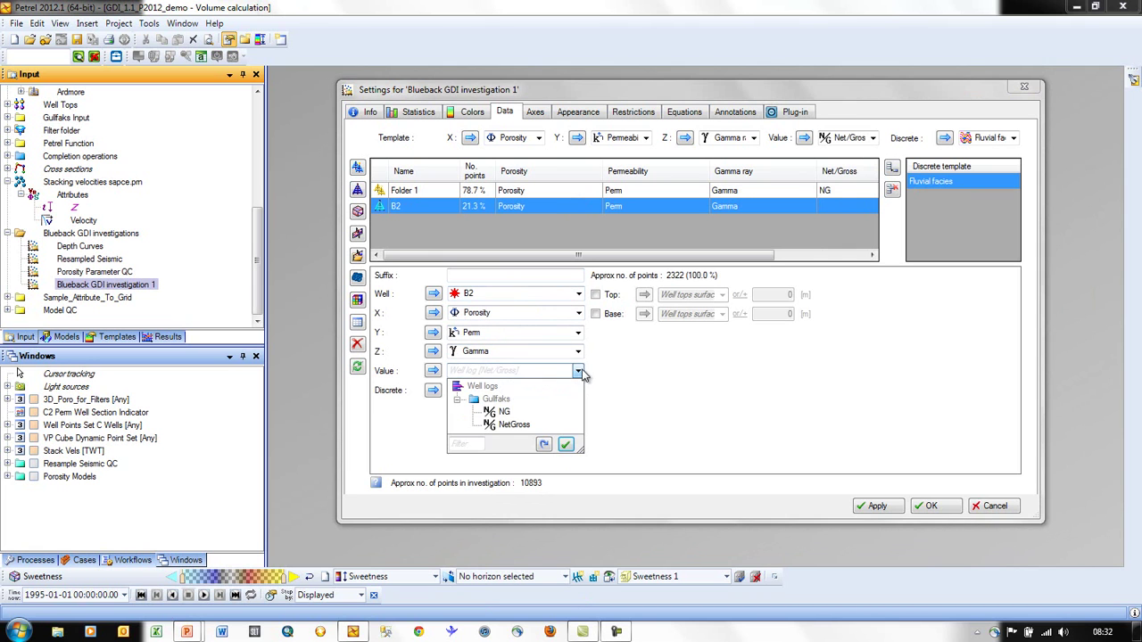
left_click(508, 414)
left_click(595, 295)
left_click(595, 314)
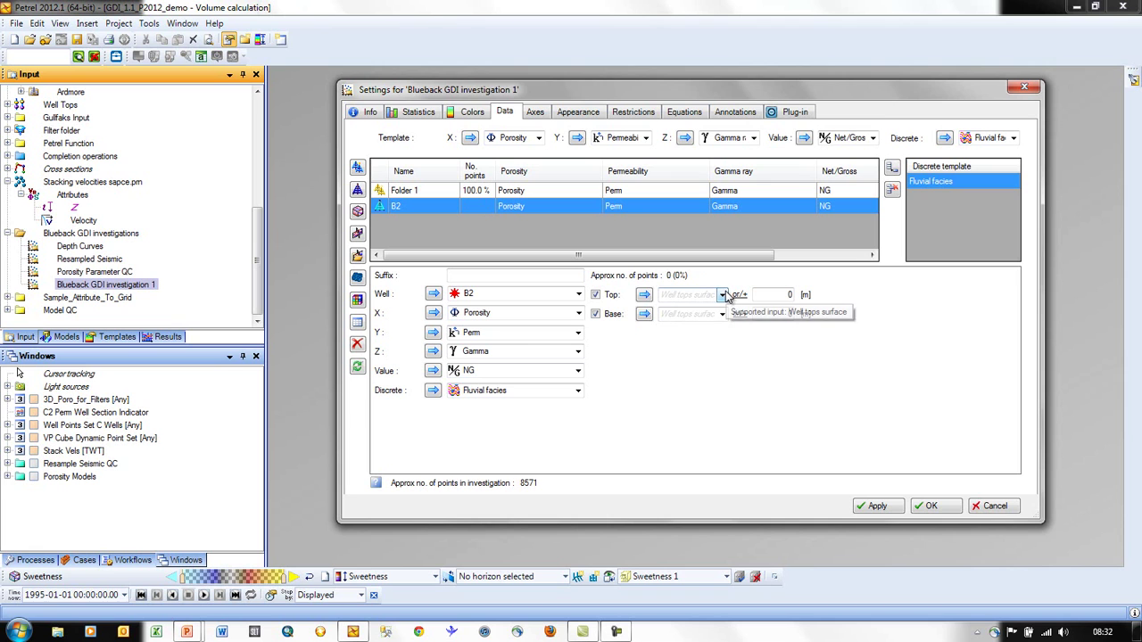
left_click(723, 295)
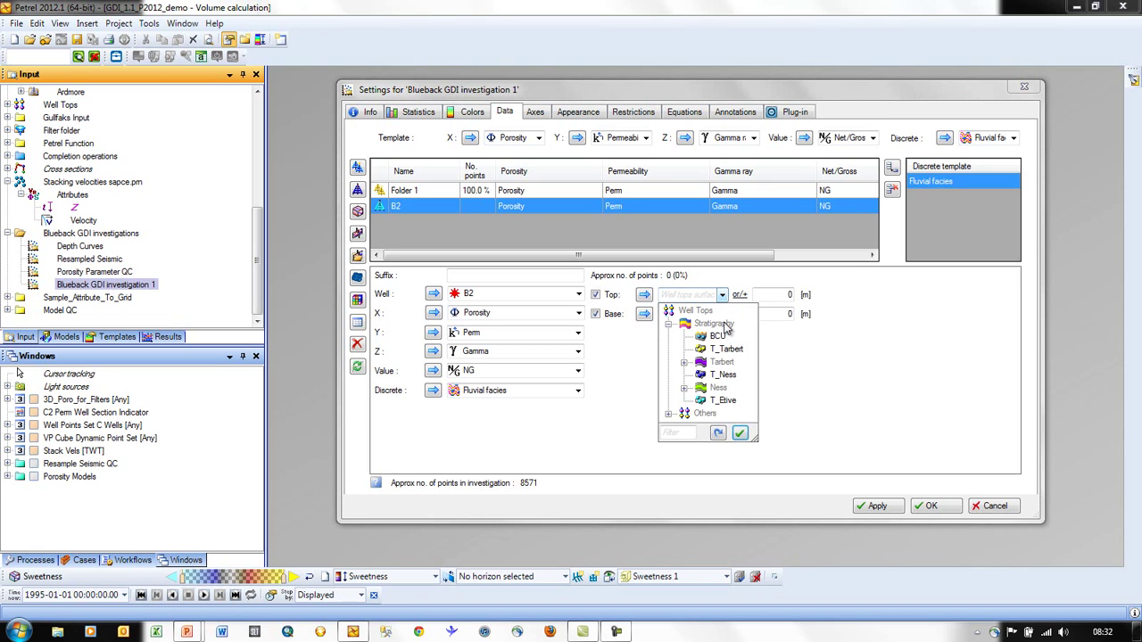
left_click(723, 295)
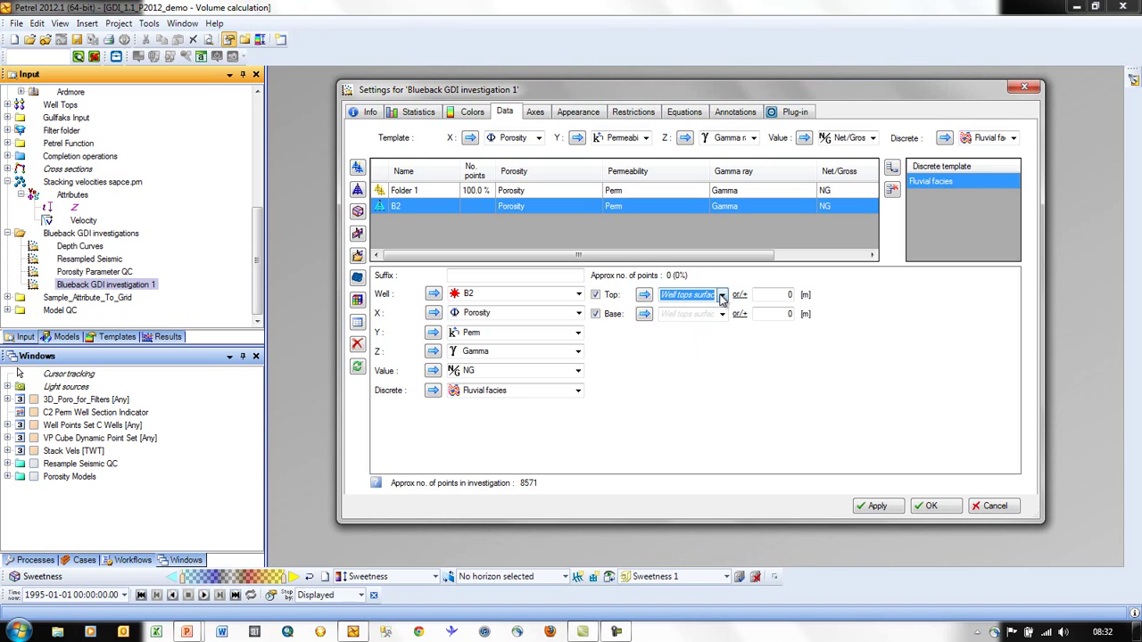
double_click(788, 294)
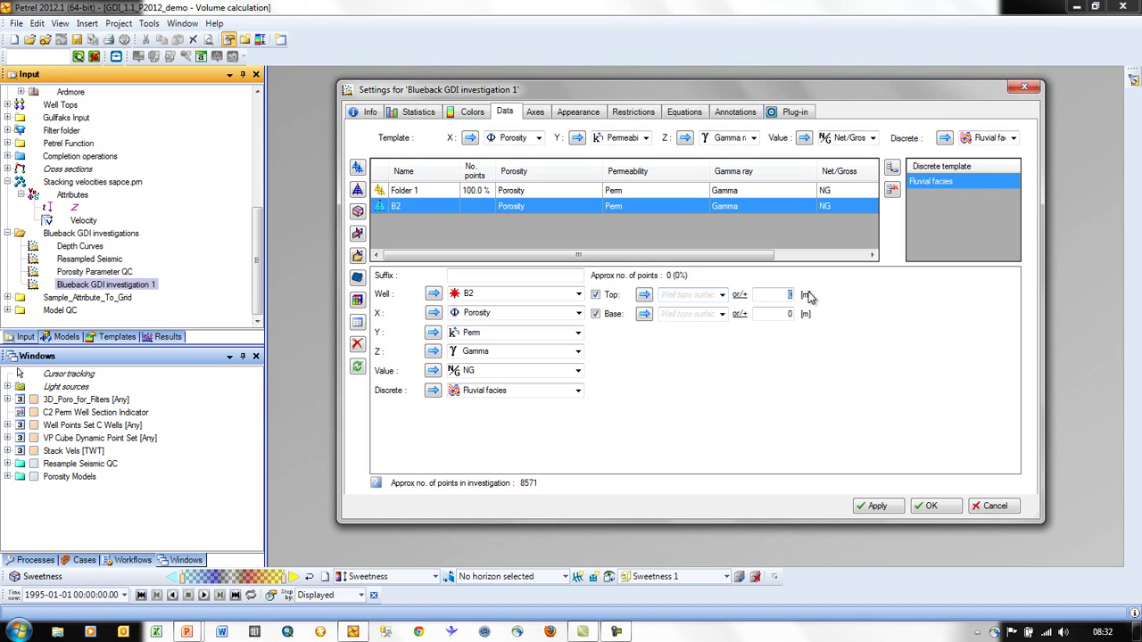
left_click(596, 295)
left_click(596, 314)
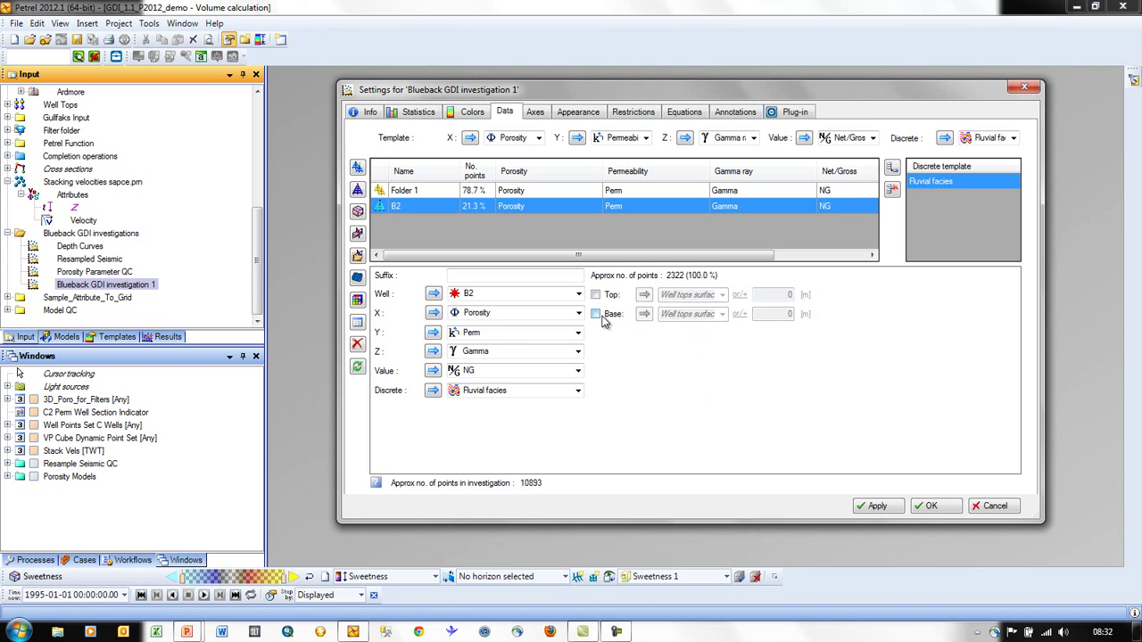
- Review the Folder 1 and B2 data entries and accept the investigation settings
left_click(449, 193)
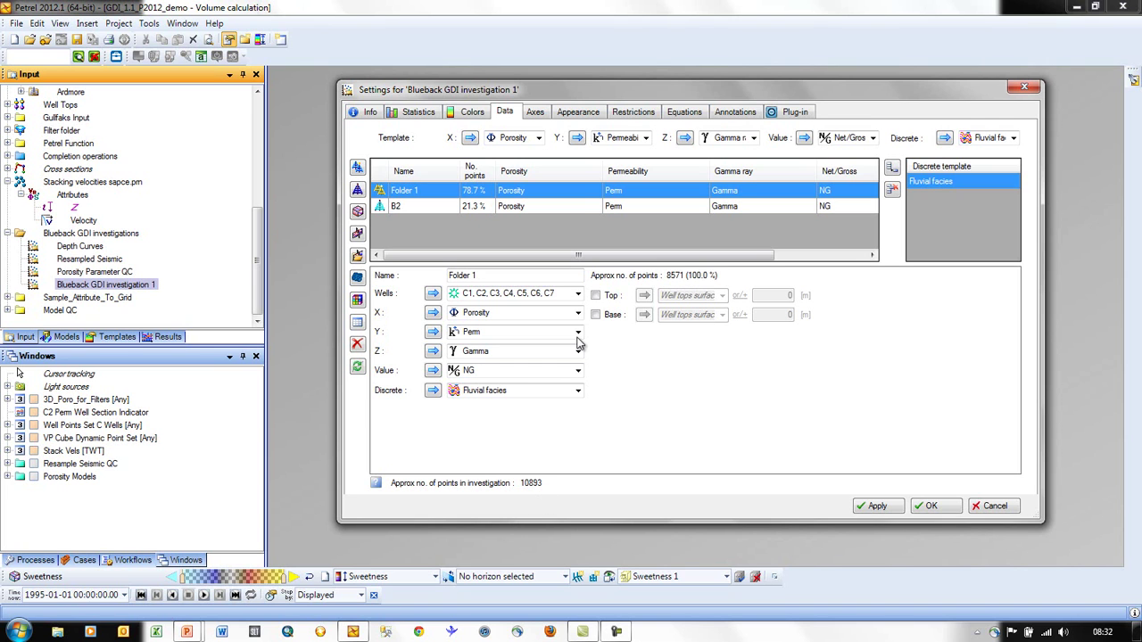
left_click(444, 208)
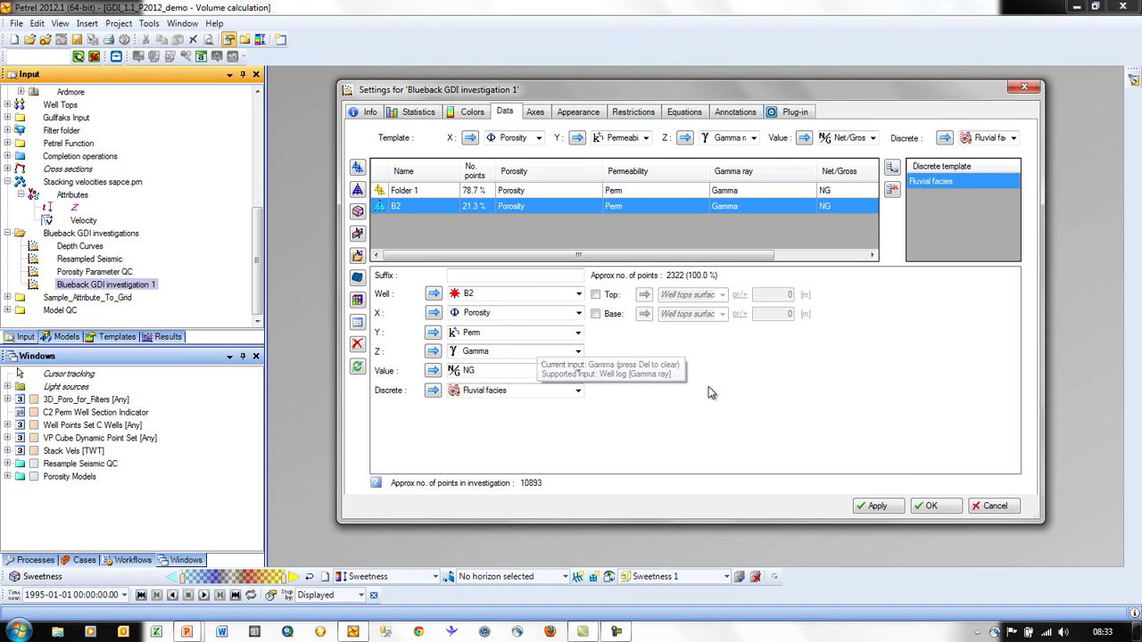
left_click(946, 508)
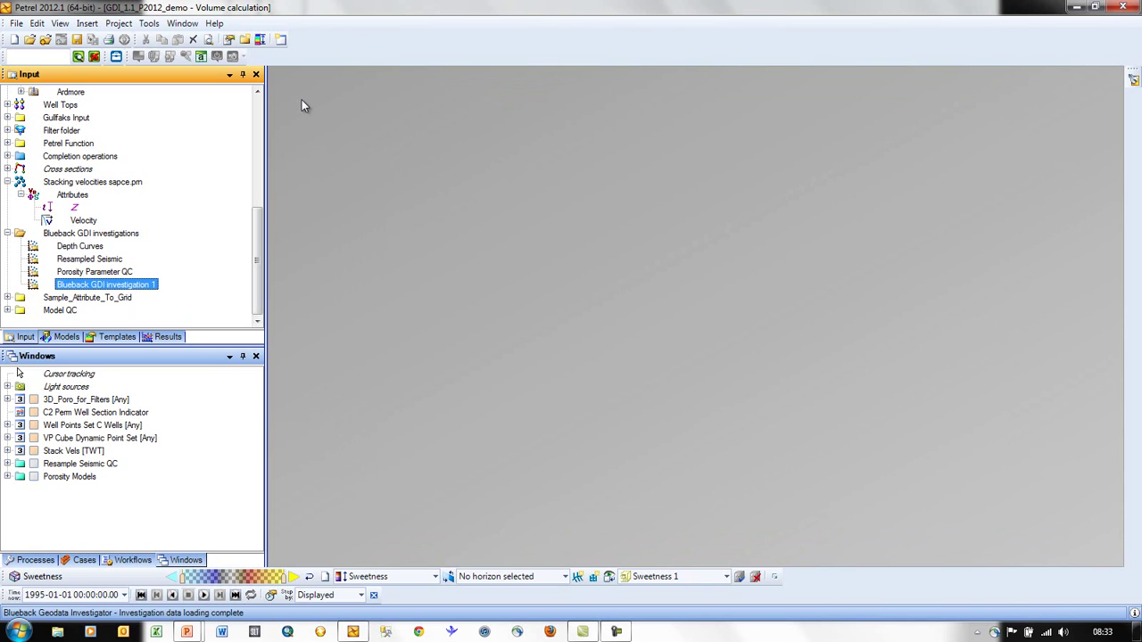
- Create a new Blueback crossplot window, display Blueback GDI investigation 1 in it and close the message log
left_click(183, 24)
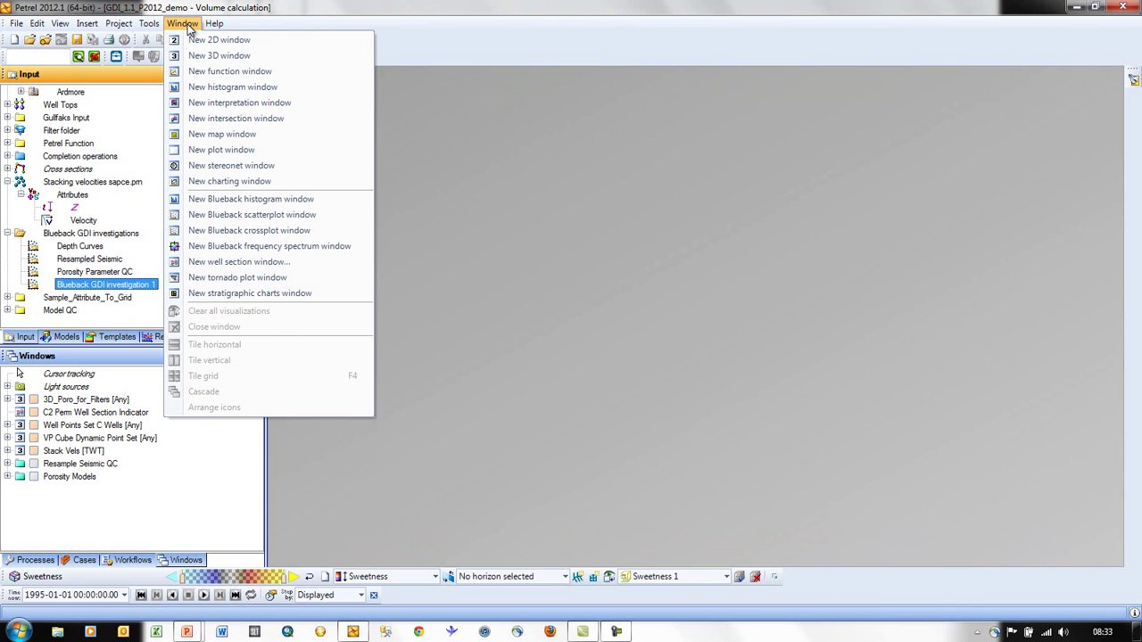
left_click(328, 231)
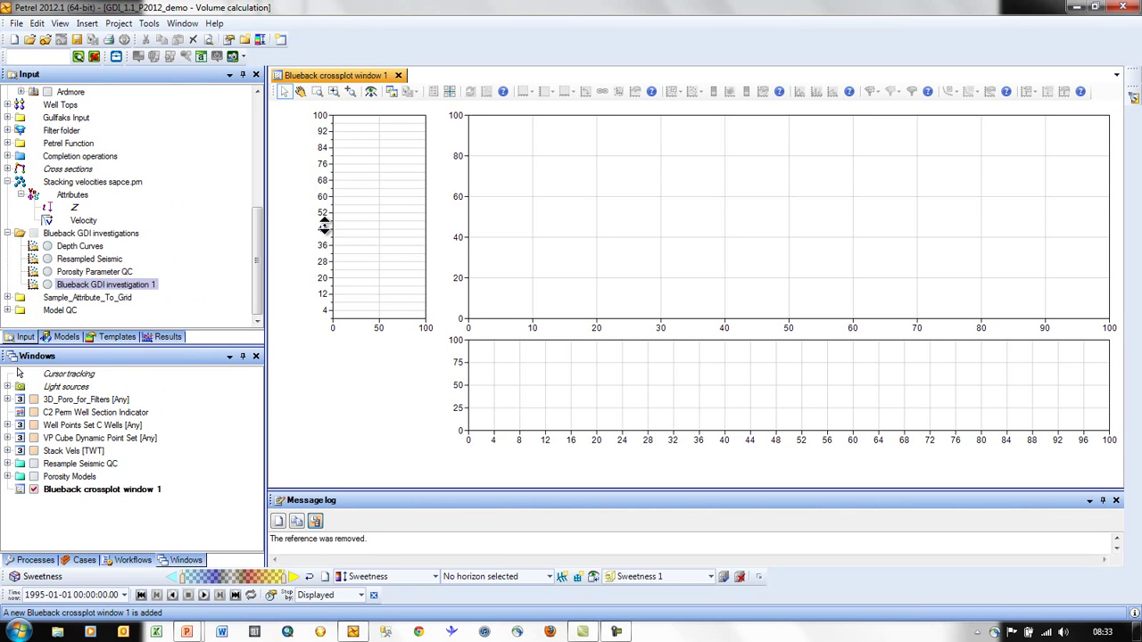
left_click(48, 285)
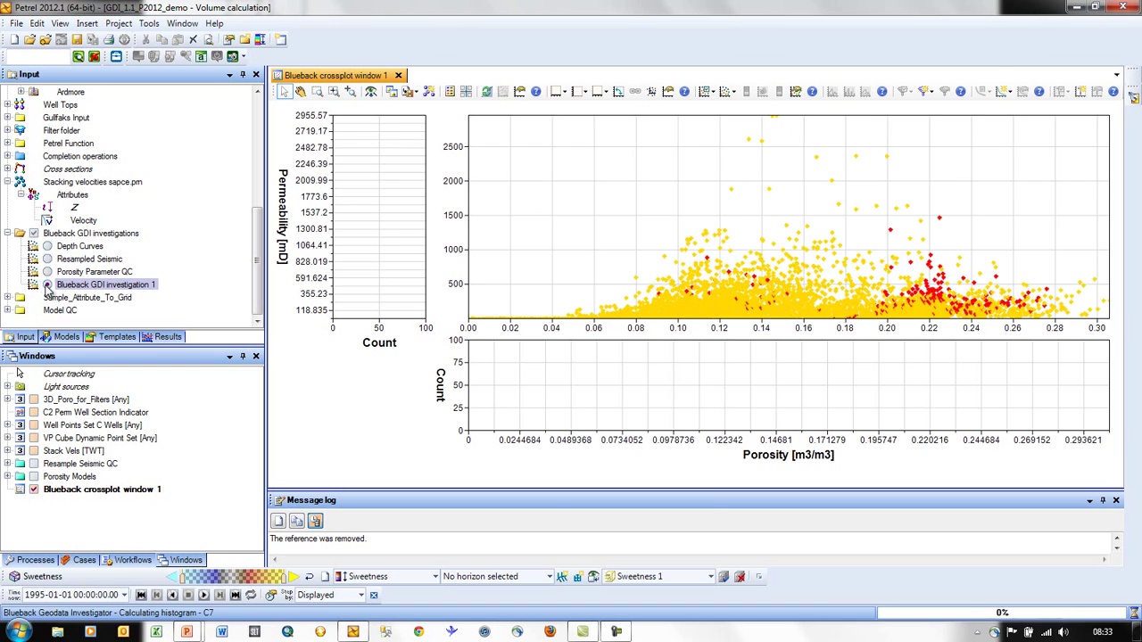
left_click(1116, 501)
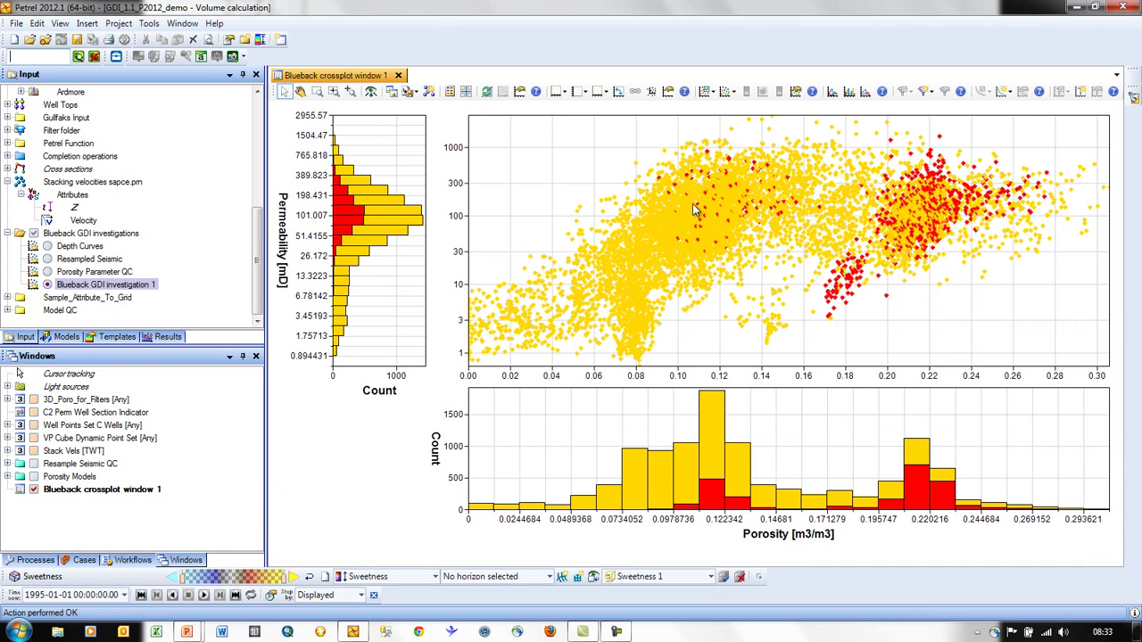
- Show the legend for the B2 and Folder 1 data in the crossplot window
left_click(452, 92)
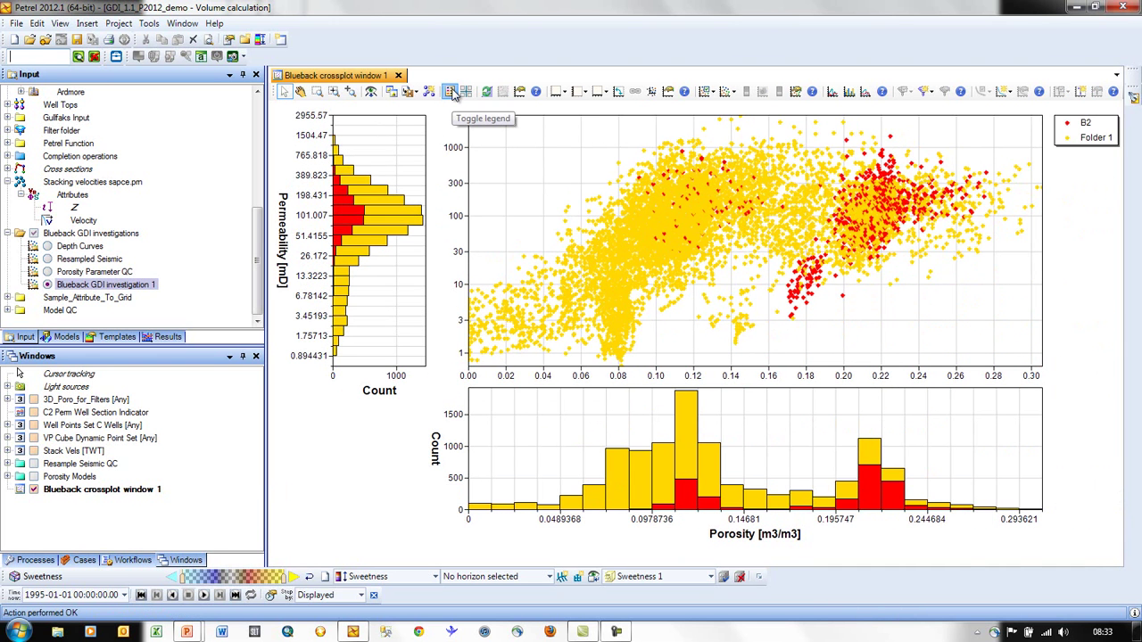
- Examine the porosity–permeability points by panning and zooming the crossplot, and restore the view of all data
left_click(300, 92)
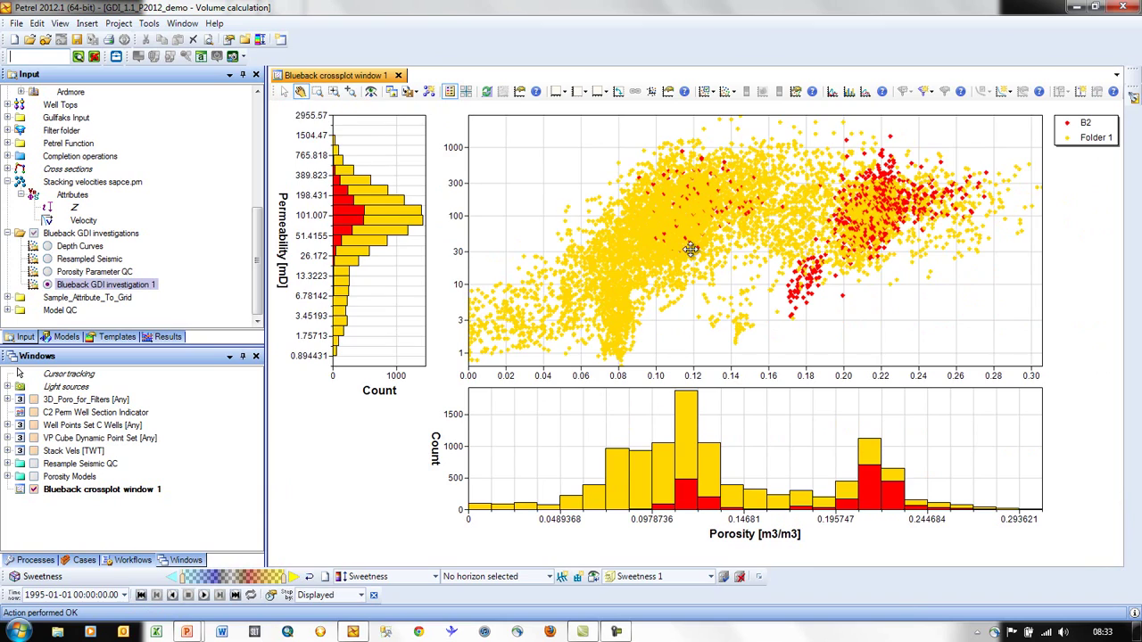
left_click_drag(760, 242, 788, 315)
scroll(792, 317, "up", 2)
scroll(791, 317, "down", 4)
left_click_drag(783, 240, 754, 254)
scroll(754, 254, "up", 2)
scroll(757, 511, "up", 4)
scroll(756, 511, "down", 4)
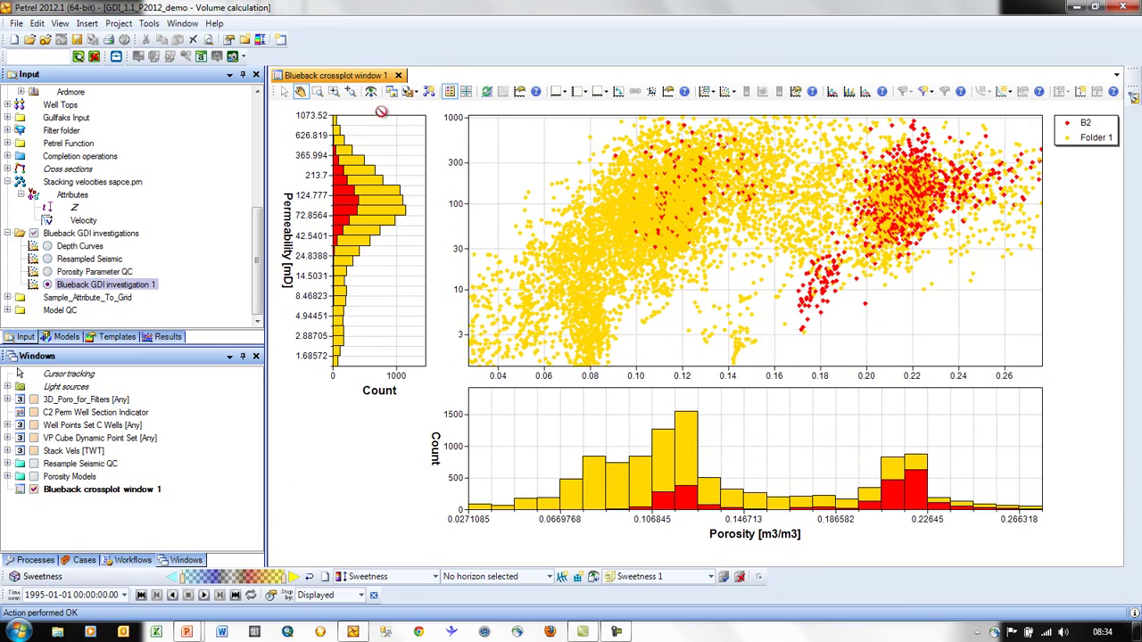
left_click(372, 93)
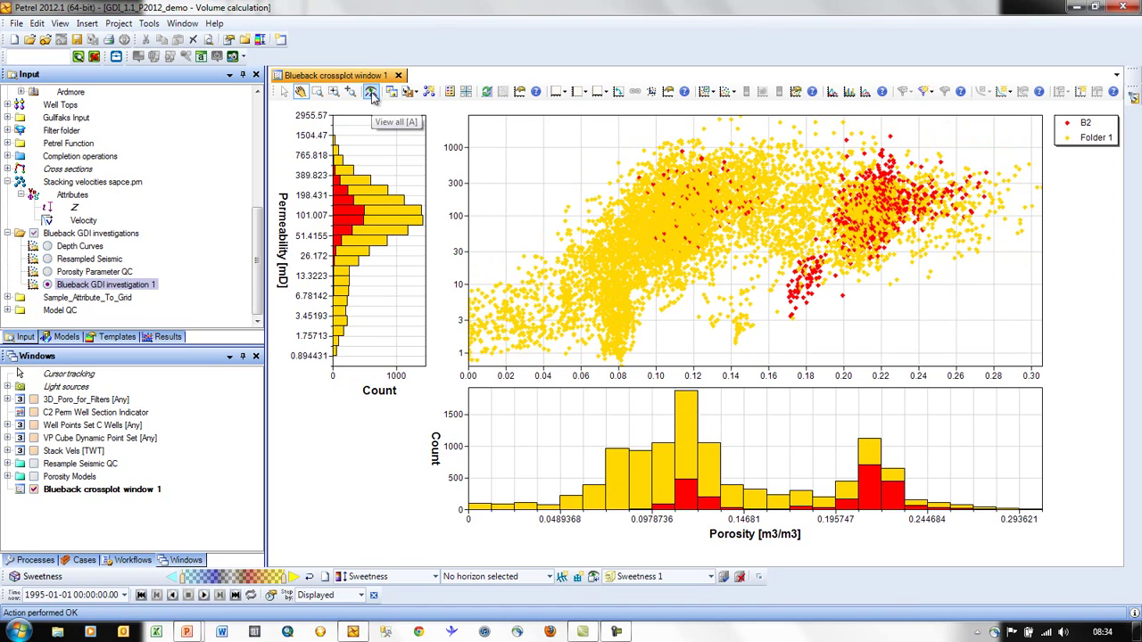
- Switch the crossplot's horizontal axis data to Gamma ray and return it to Porosity
left_click(418, 94)
left_click_drag(417, 94, 522, 98)
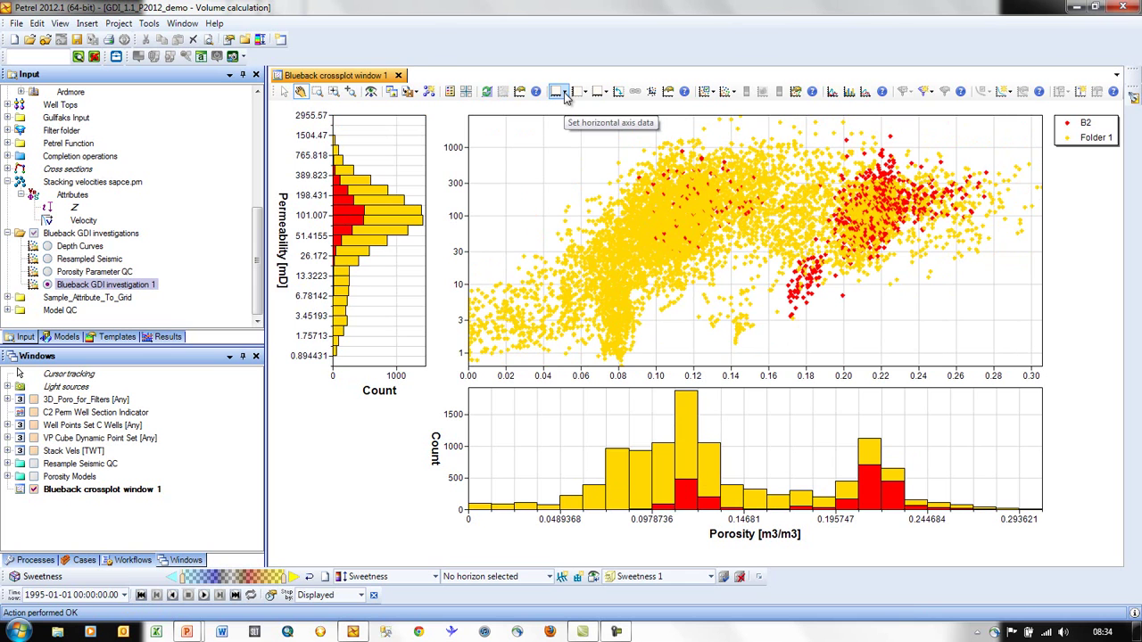
left_click(564, 94)
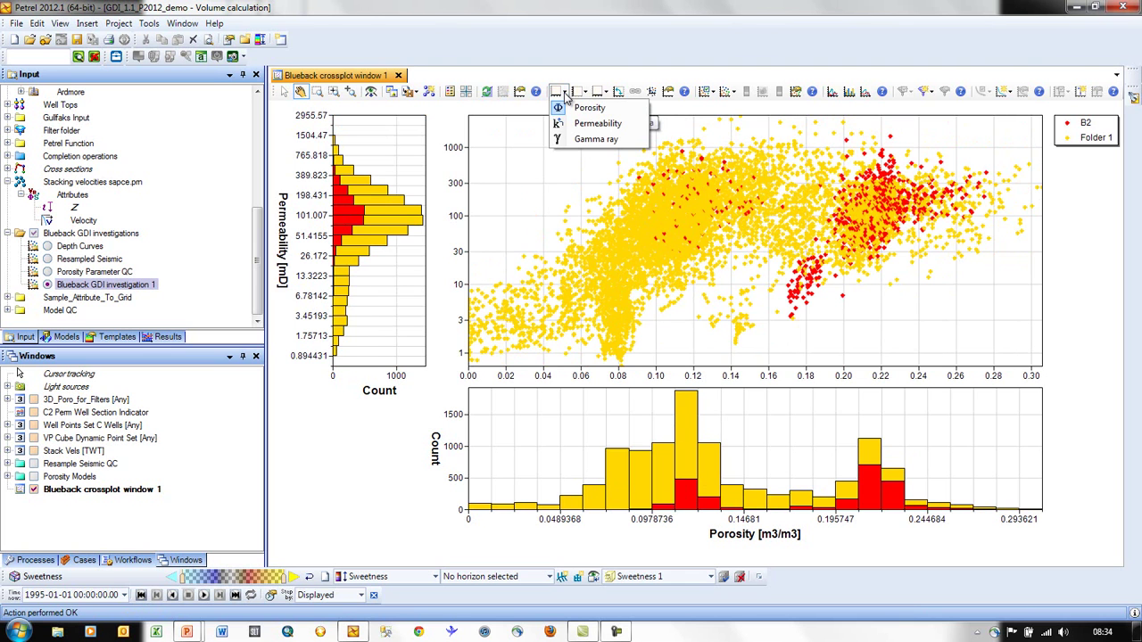
left_click(590, 139)
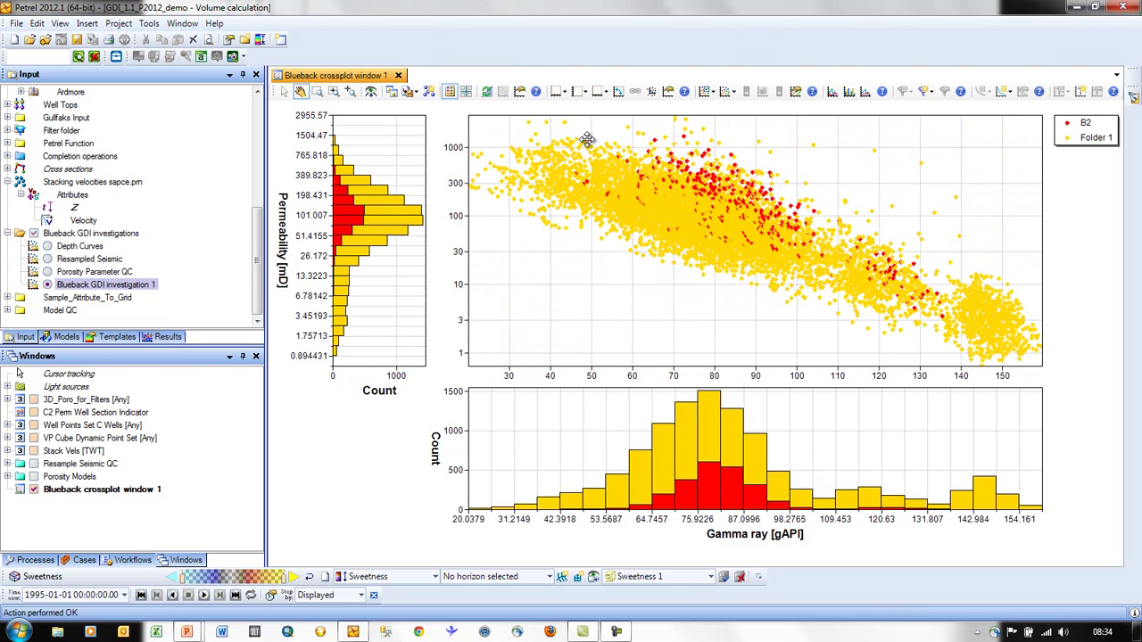
left_click(565, 94)
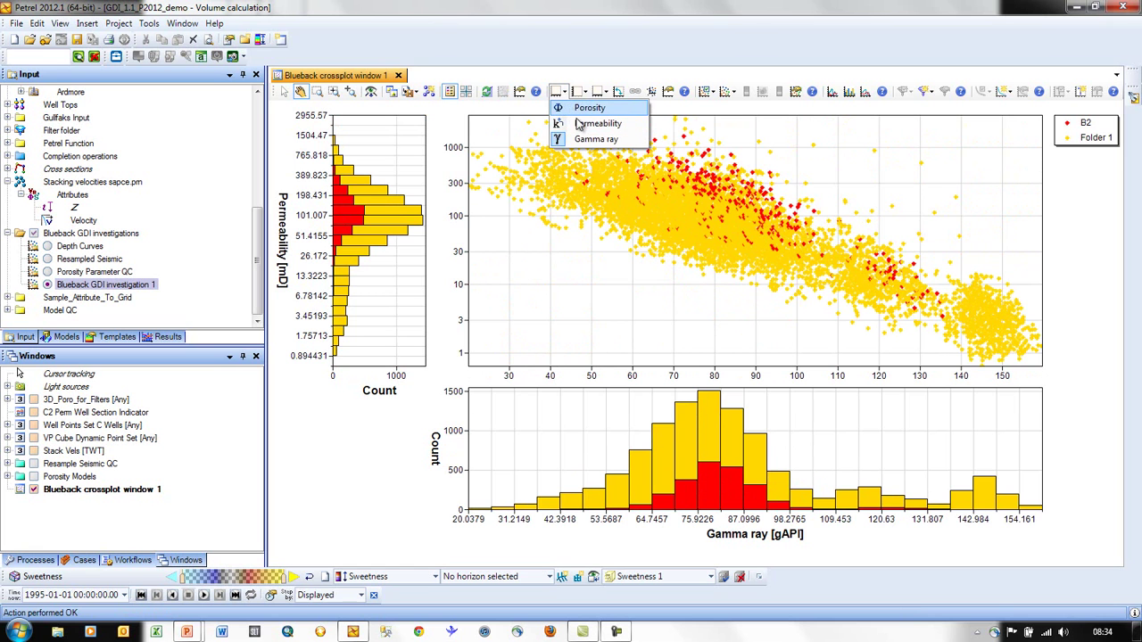
left_click(580, 125)
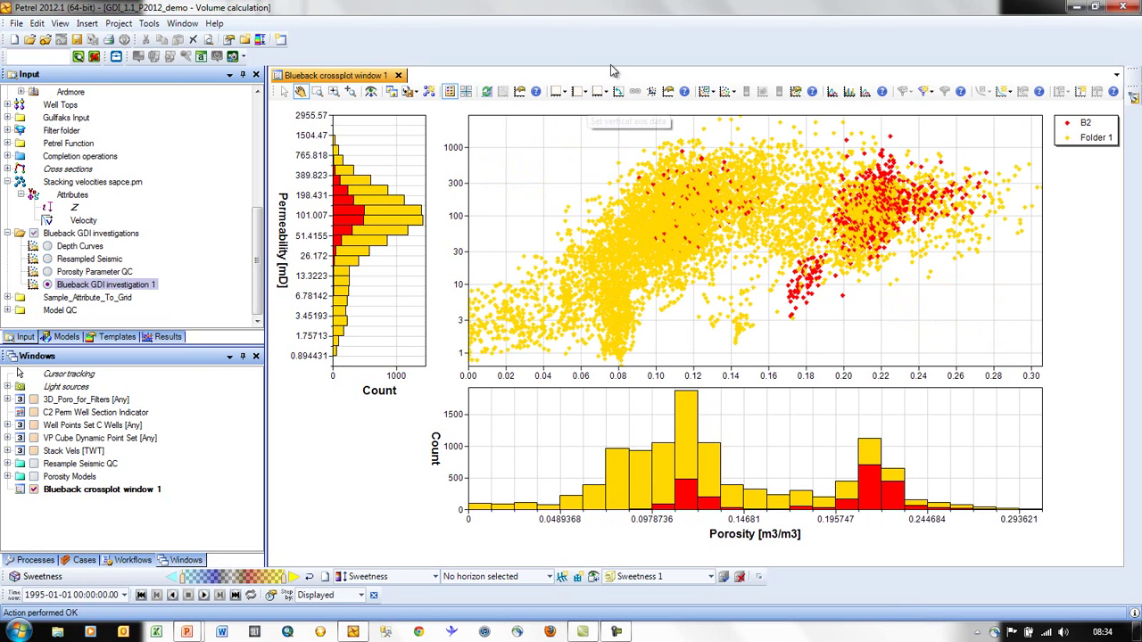
- Colour the crossplot points by Gamma ray and show the colour scale beside the plot
left_click(712, 93)
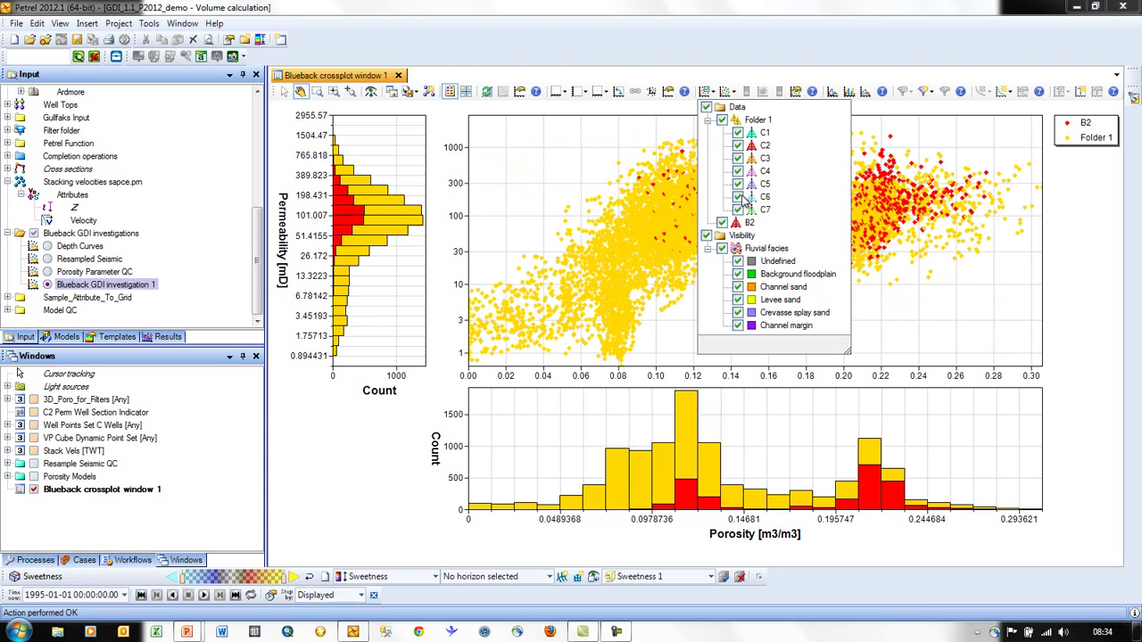
left_click(732, 93)
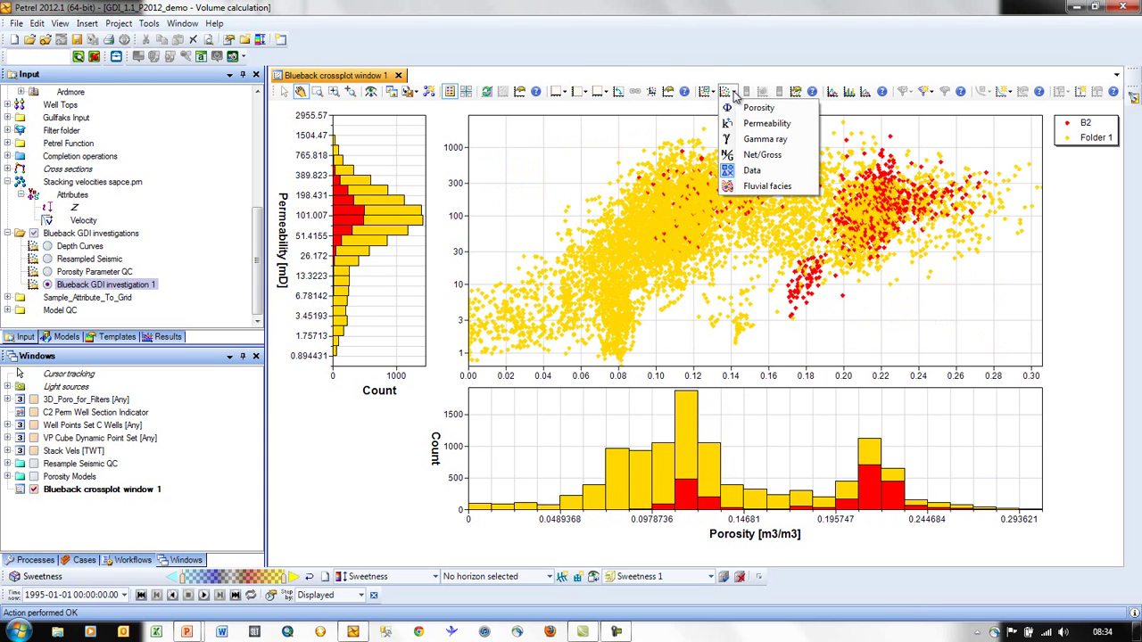
left_click(765, 140)
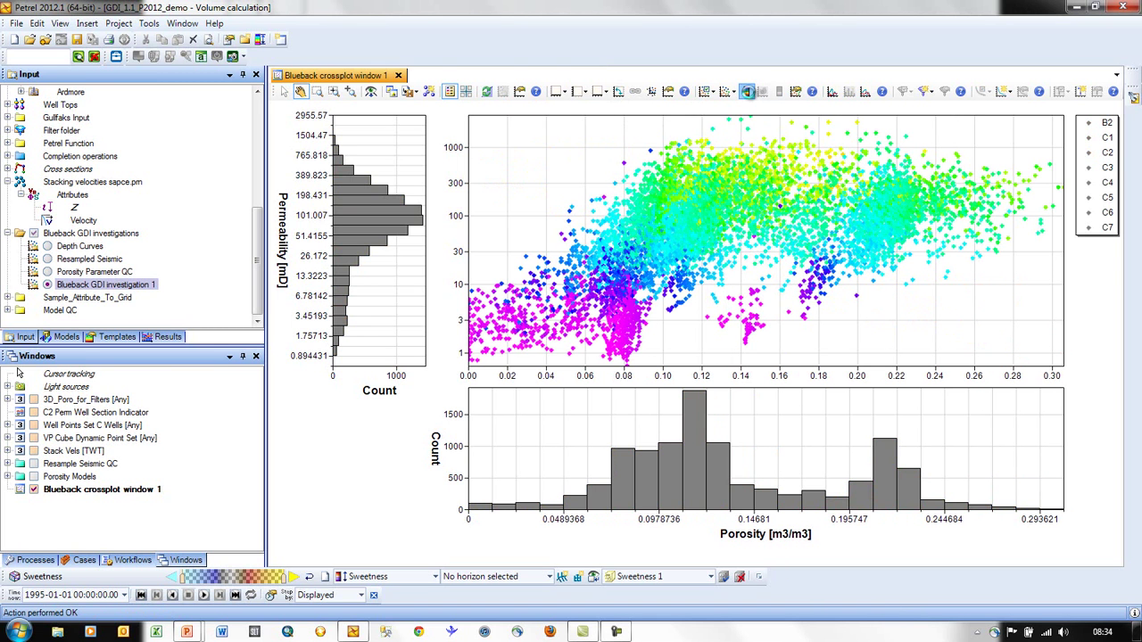
left_click(745, 92)
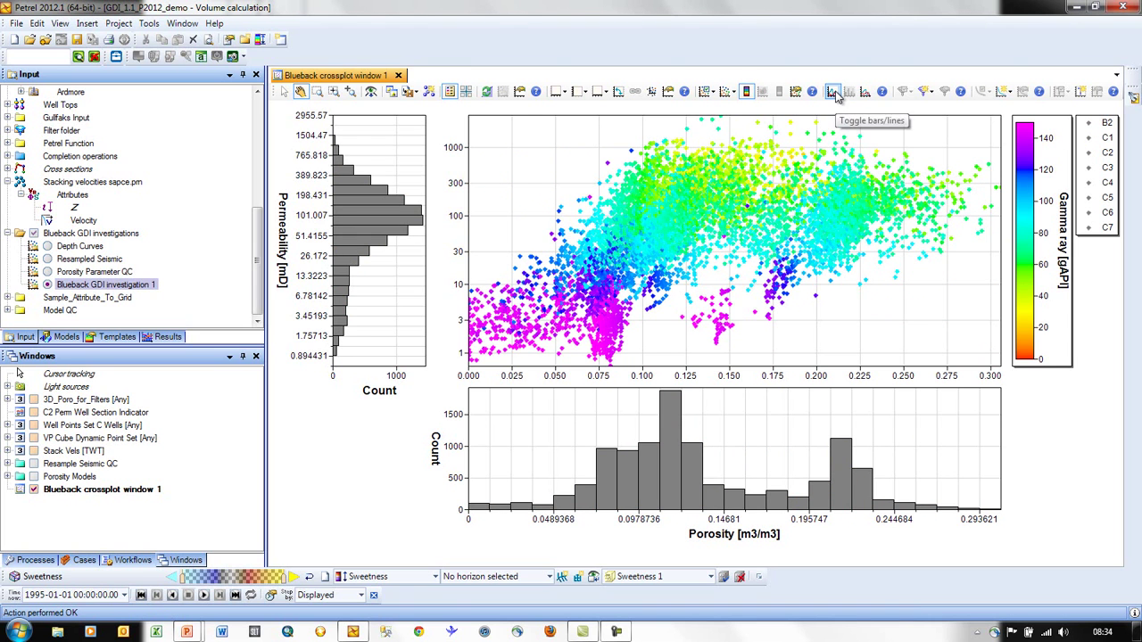
- Colour the crossplot points by Porosity
left_click(729, 93)
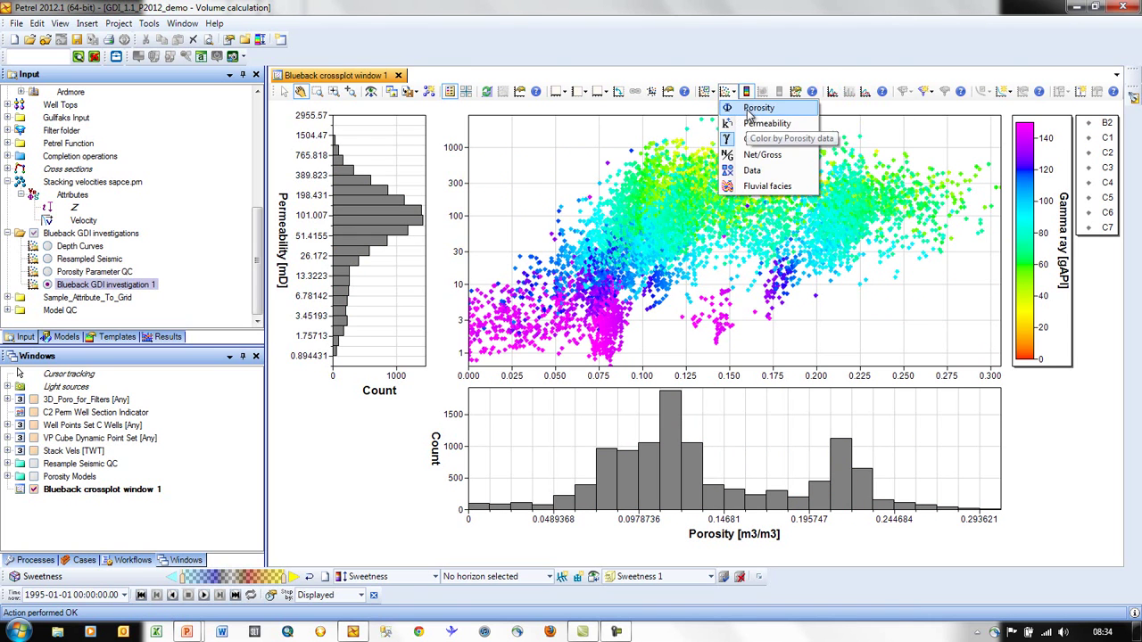
left_click(759, 107)
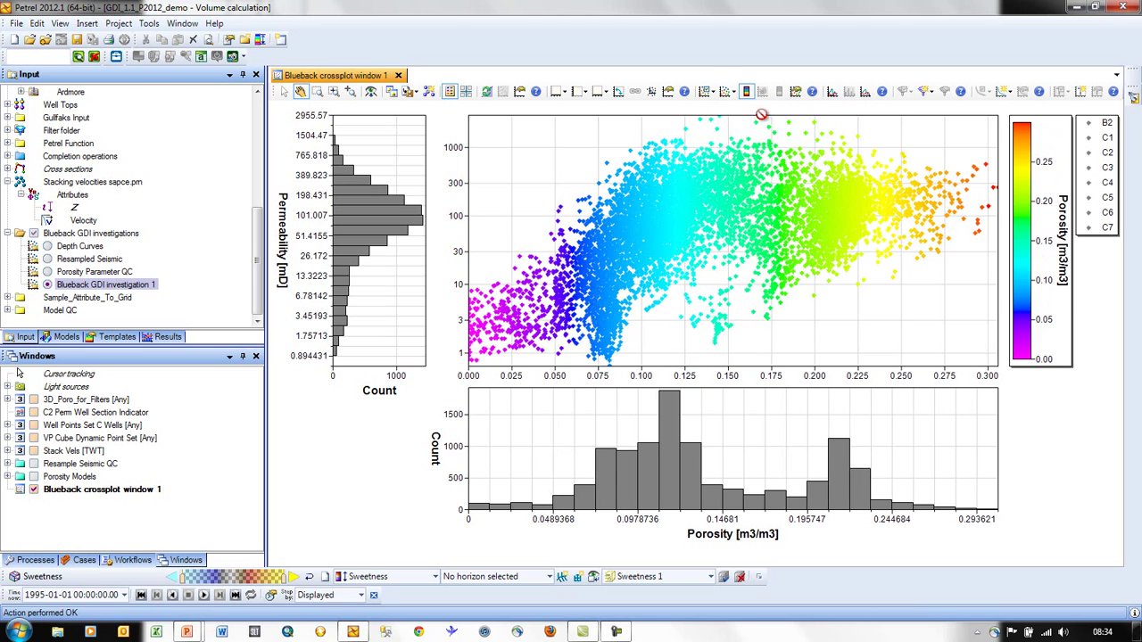
left_click(833, 93)
left_click(835, 93)
- Review the filter types and the equation and fit line types that can be added to the crossplot
left_click(928, 92)
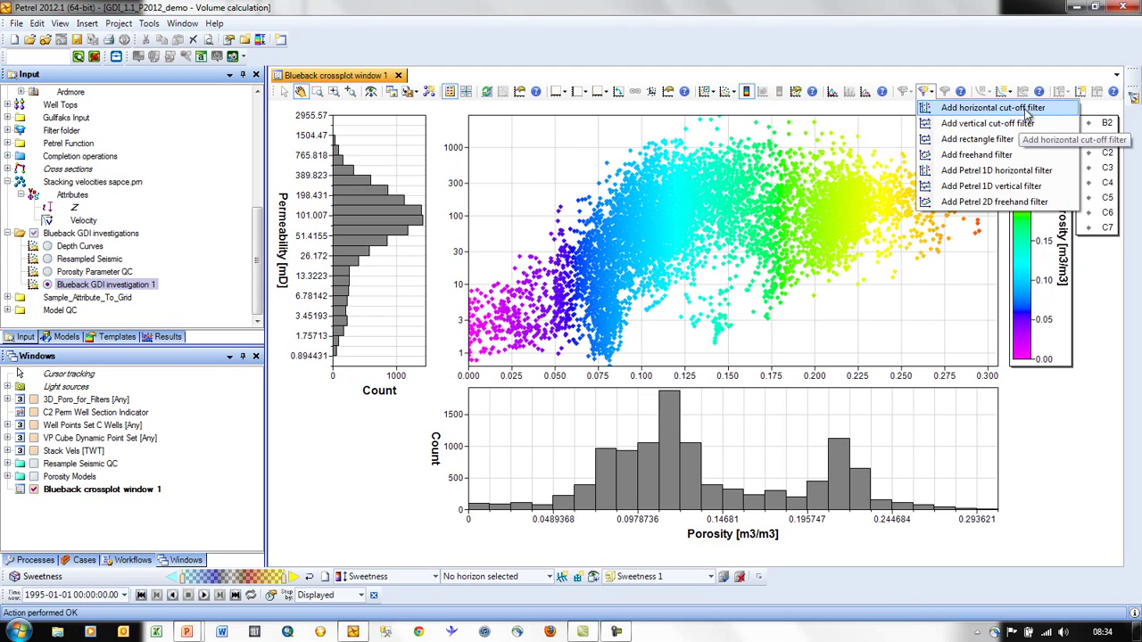
left_click(1003, 92)
left_click(1004, 92)
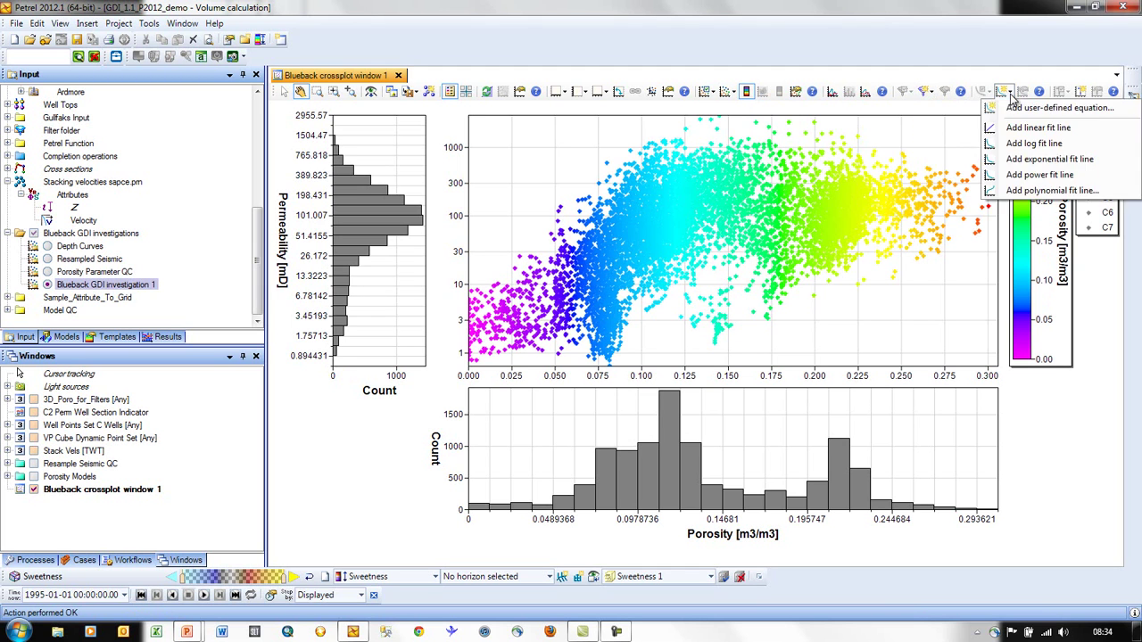
left_click(1011, 100)
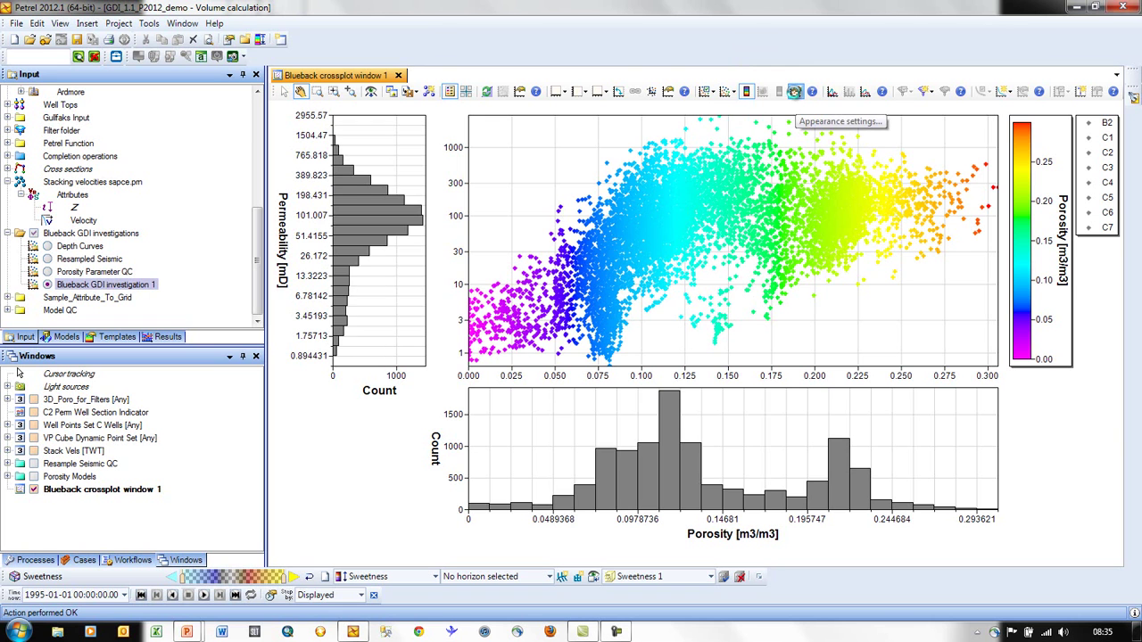
- Set Folder 1 to be coloured by individual wells and colour the crossplot by Data
left_click(794, 92)
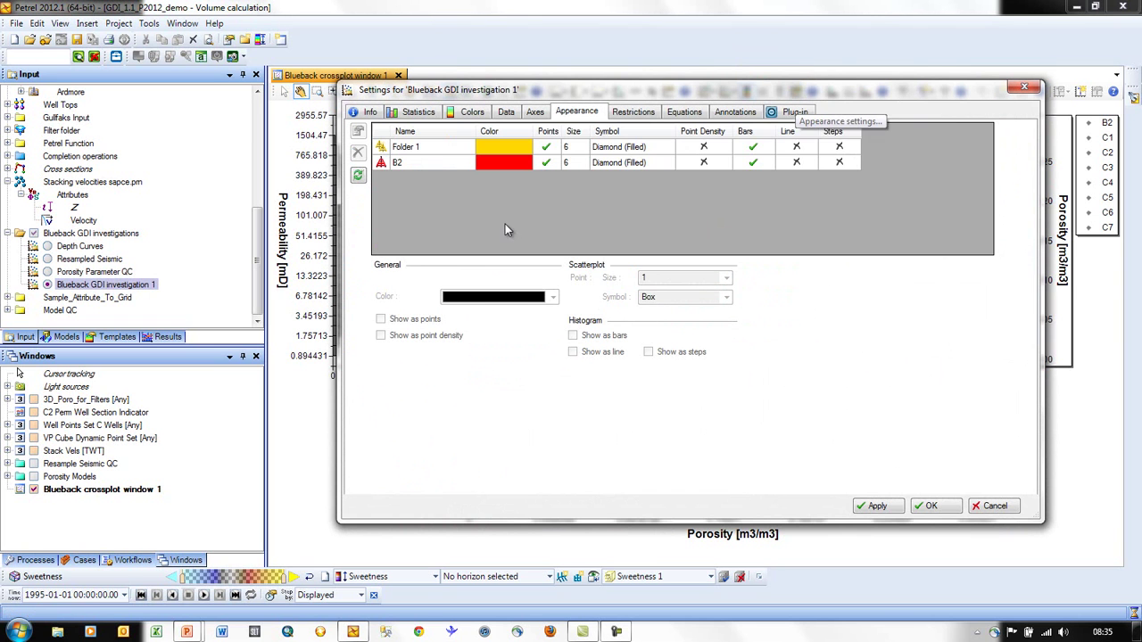
left_click(435, 150)
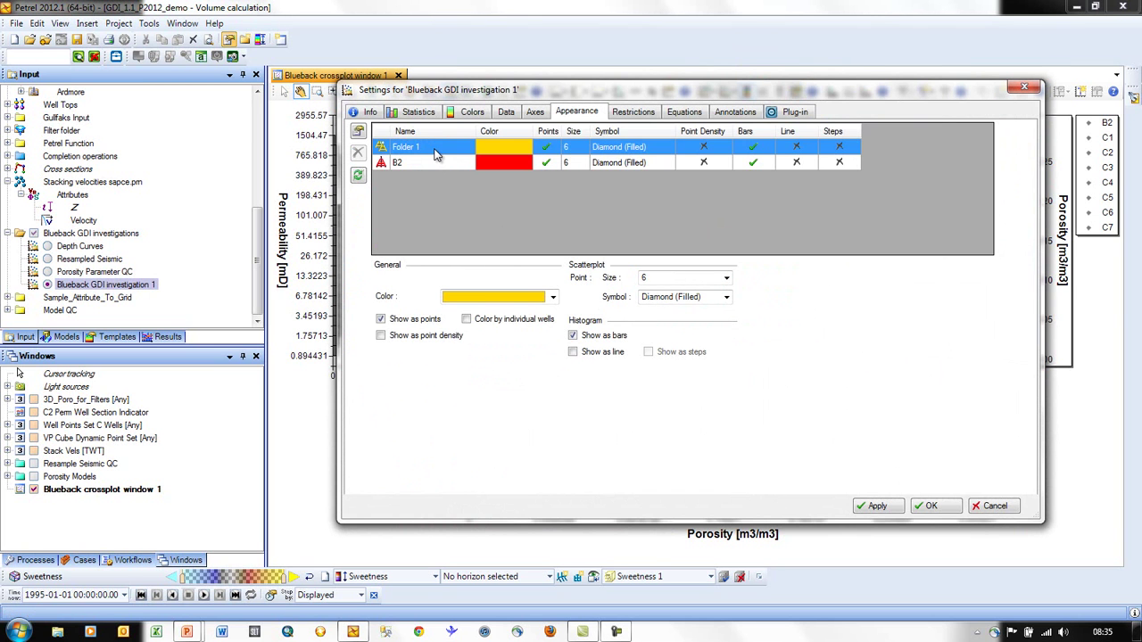
left_click(467, 320)
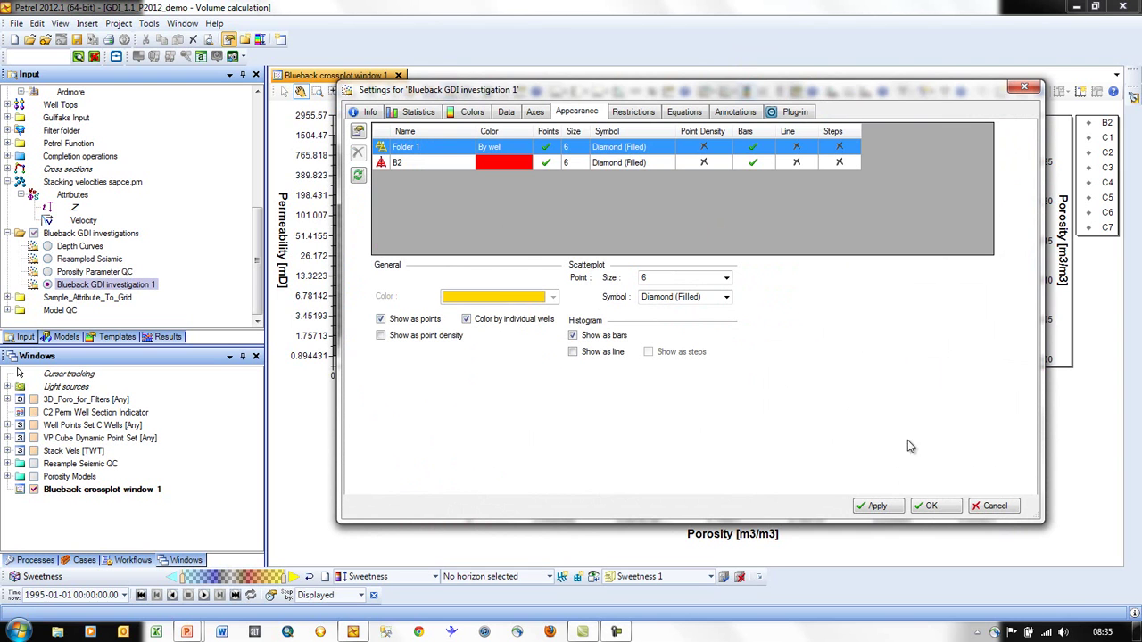
left_click(934, 509)
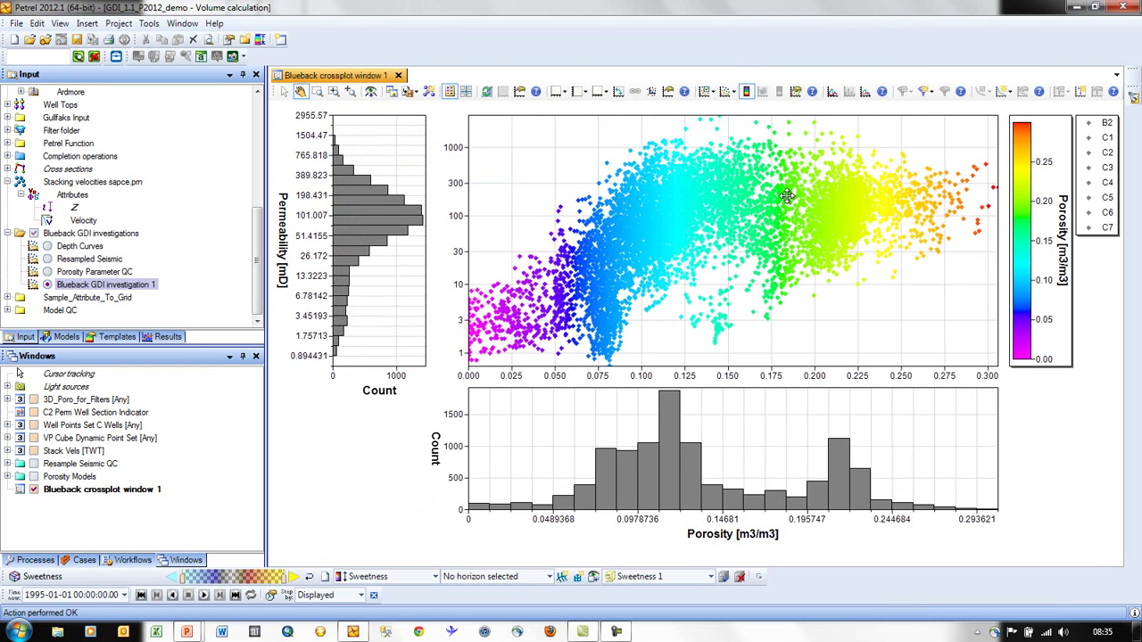
left_click(733, 92)
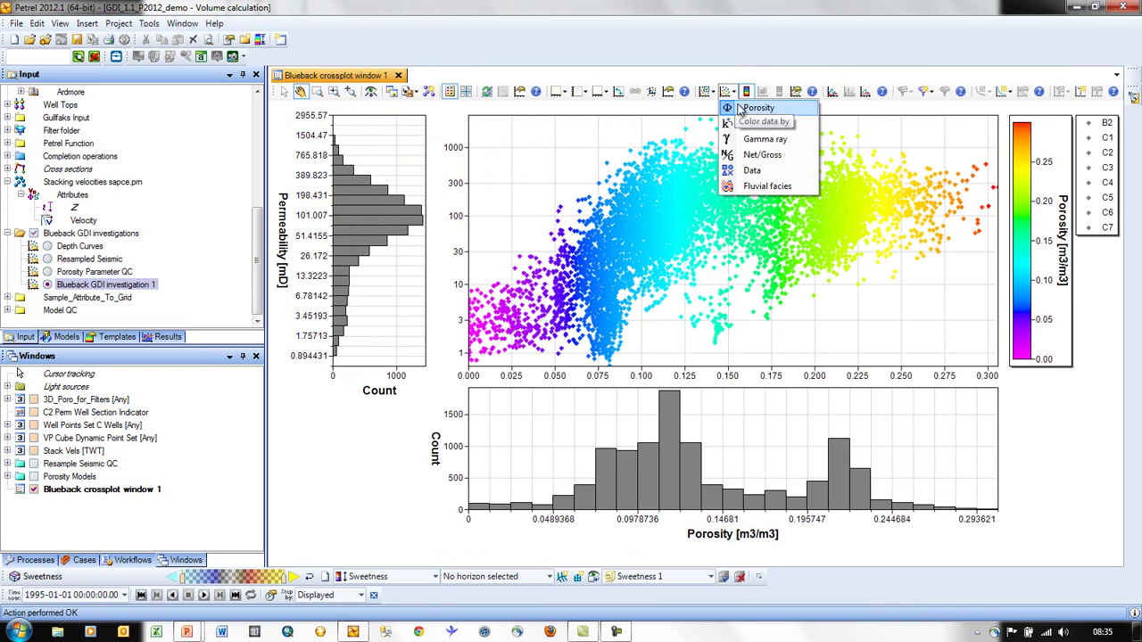
left_click(754, 169)
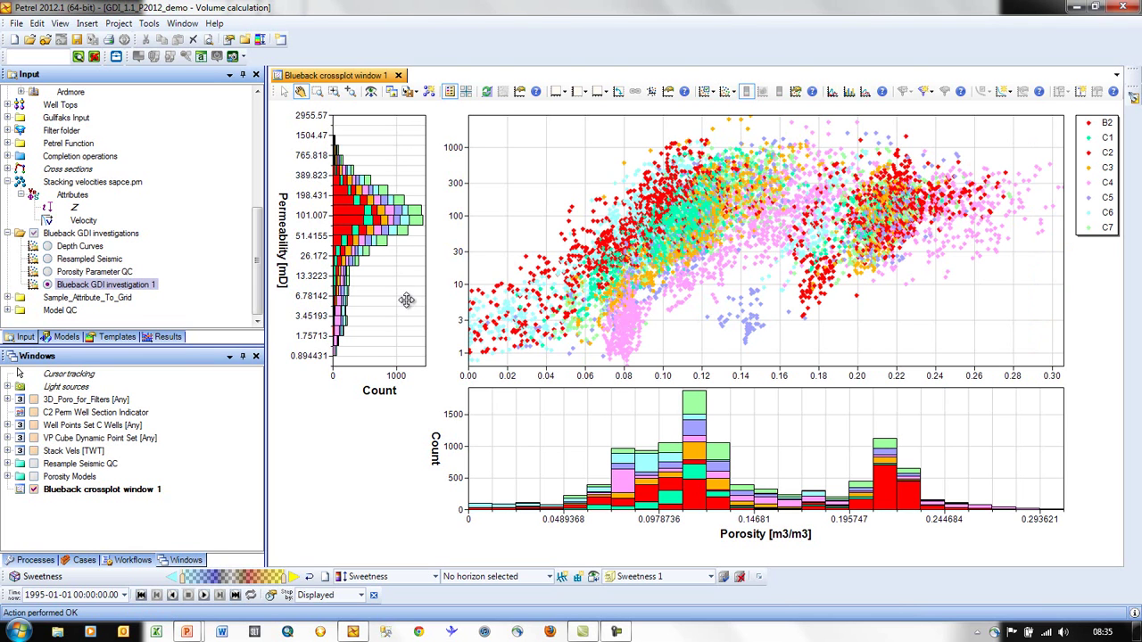
- Switch the histograms to separate bars, return them to stacked bars and restore the full count range
left_click(850, 93)
left_click_drag(455, 457, 437, 447)
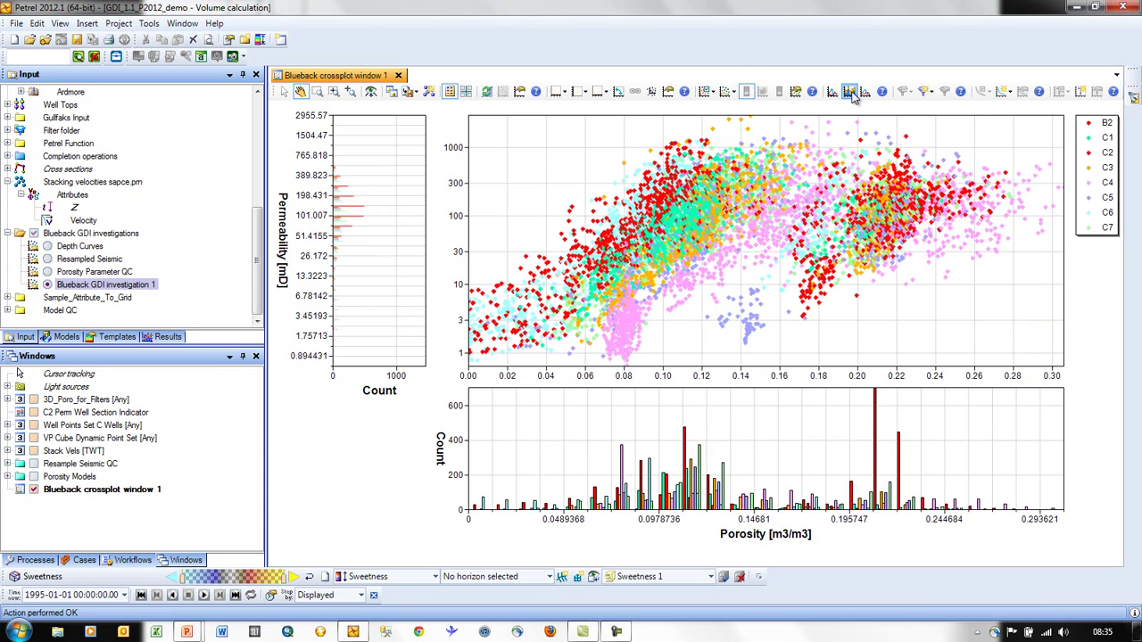
left_click(849, 93)
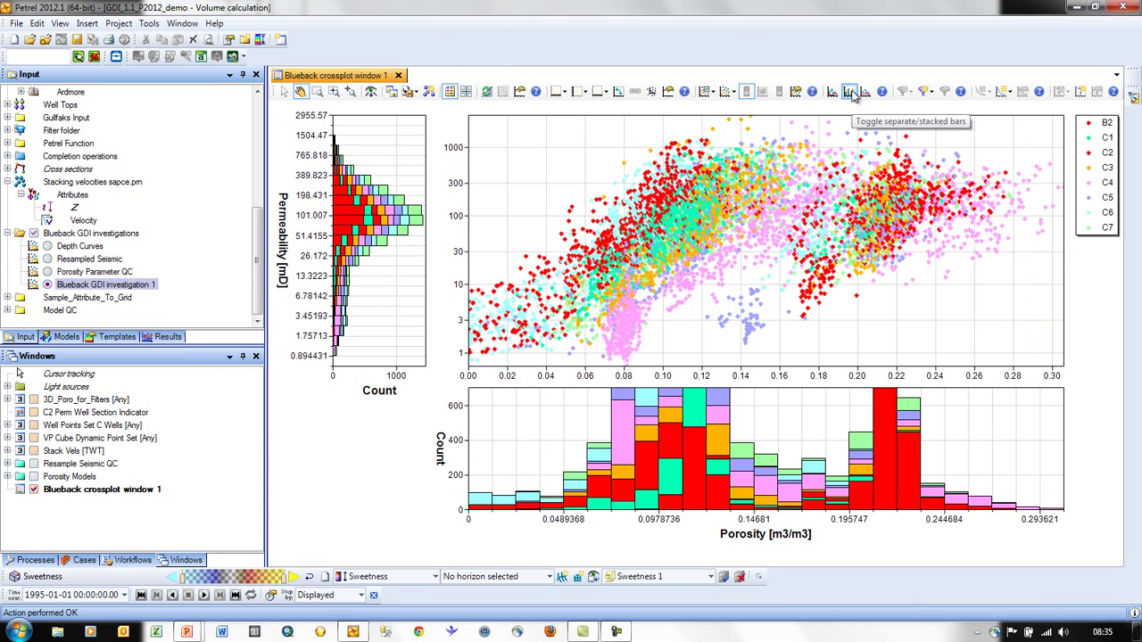
left_click(372, 93)
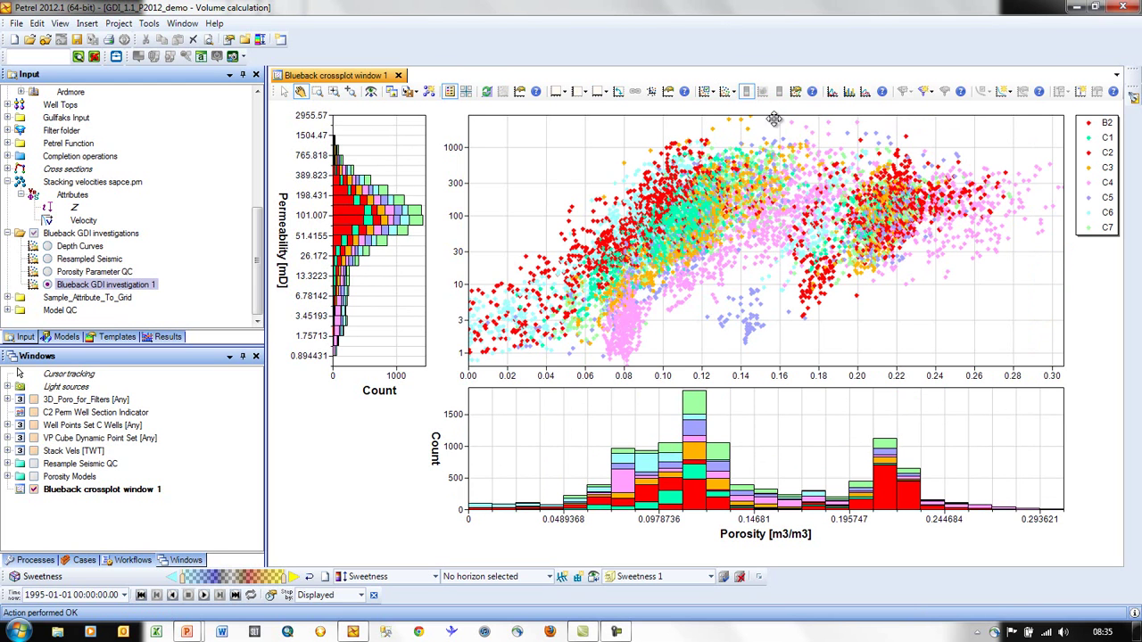
- Colour the crossplot by Fluvial facies and hide Folder 1, fitting the plot to the B2 data
left_click(712, 92)
left_click(759, 188)
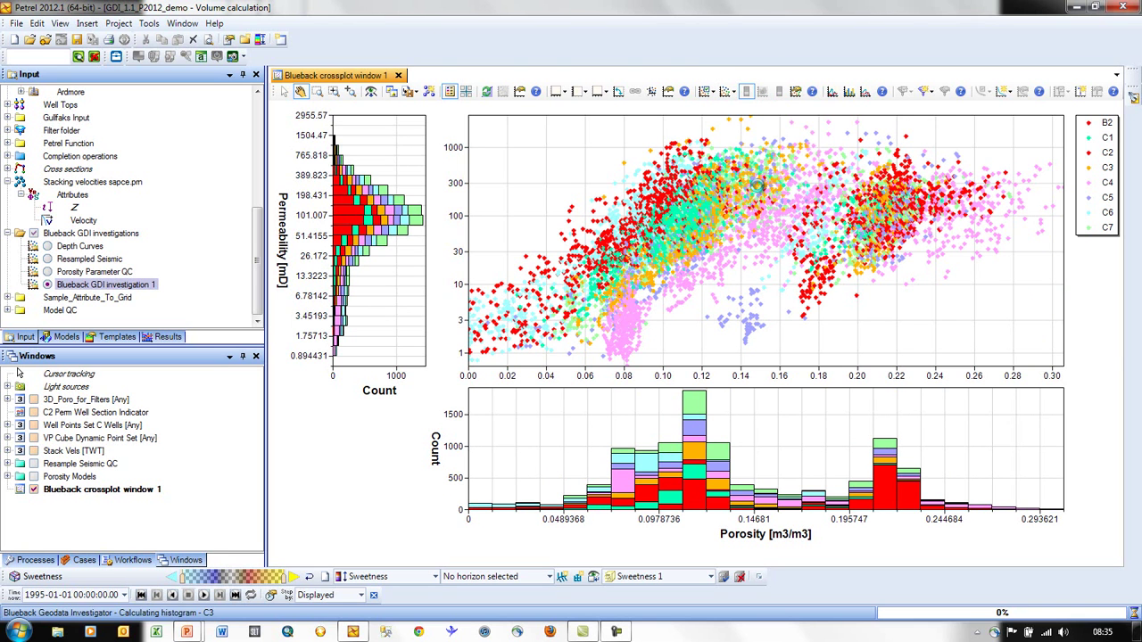
left_click(718, 92)
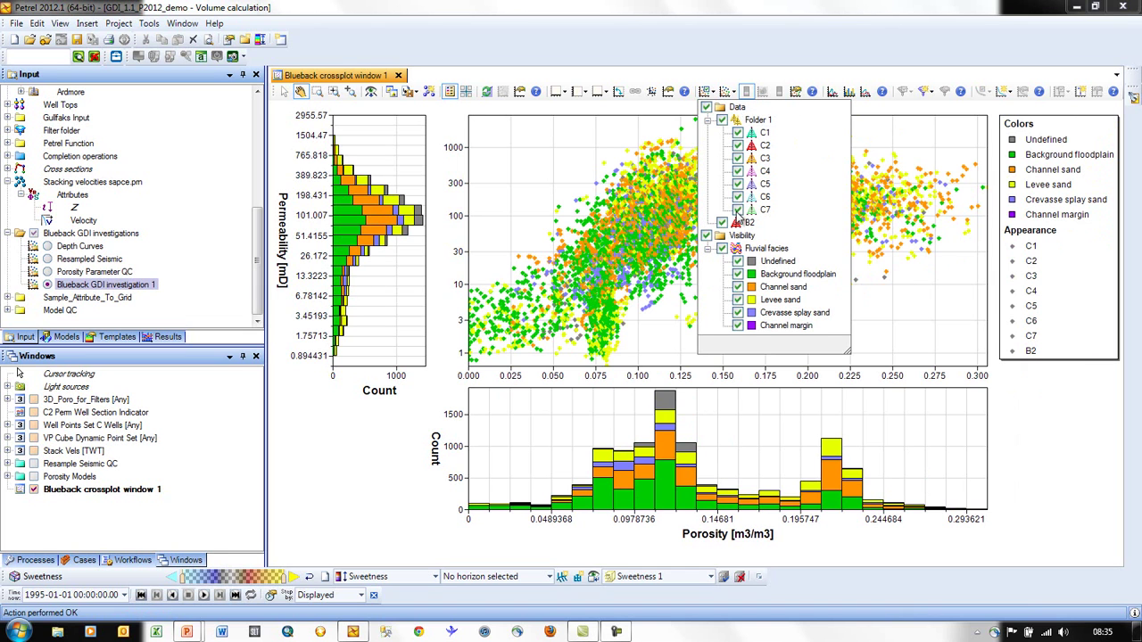
left_click(722, 121)
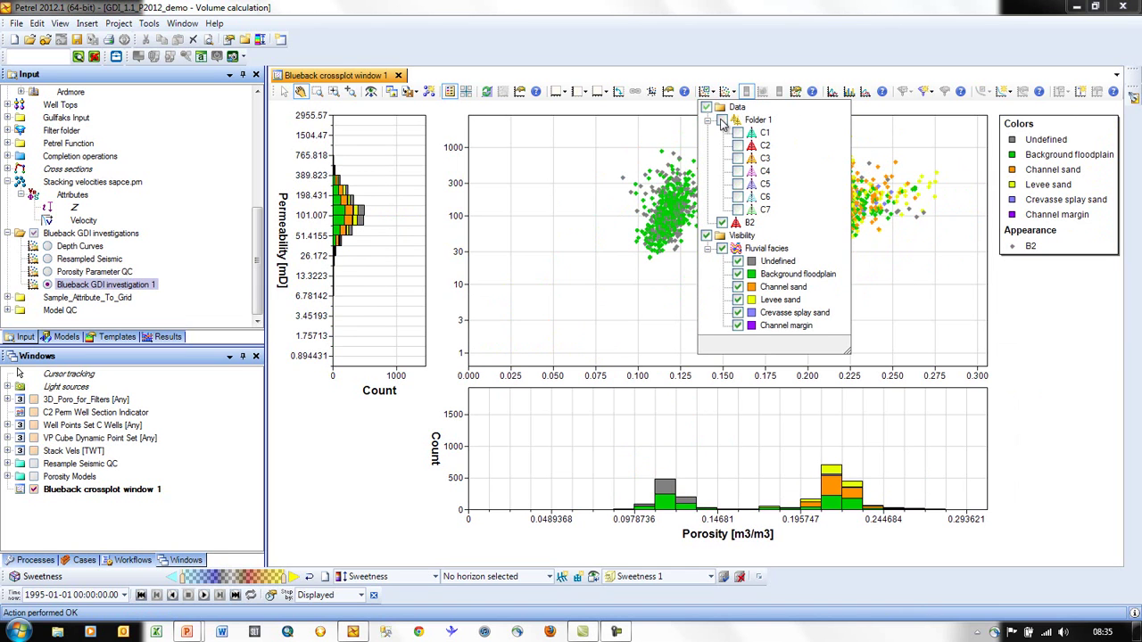
left_click(372, 91)
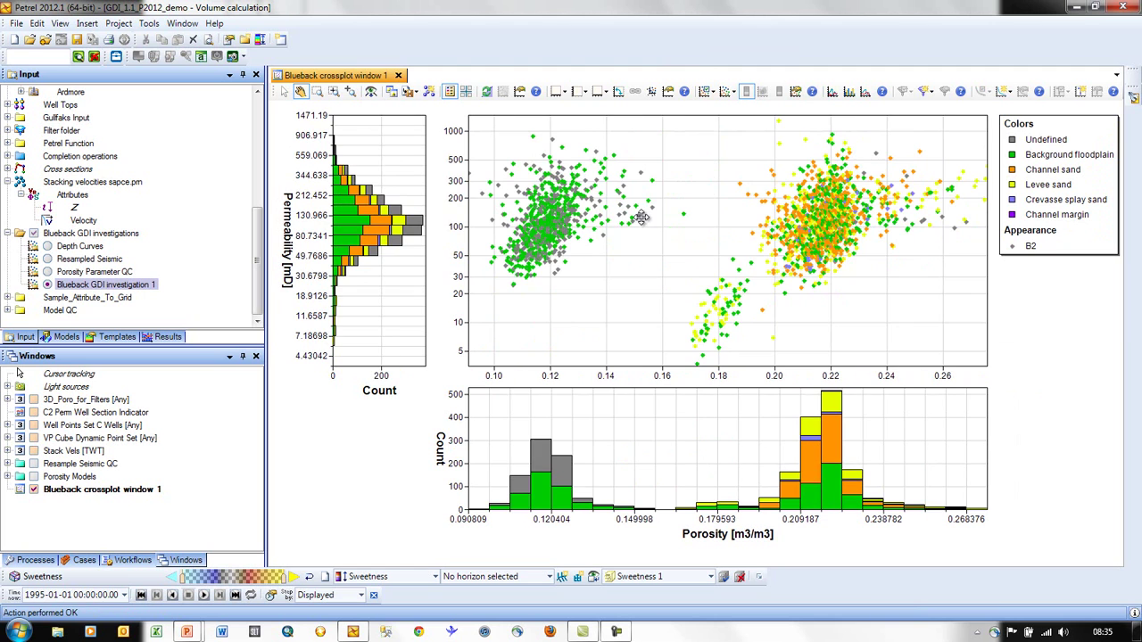
- Turn on the point density display for B2 in the investigation's appearance settings and apply it
left_click(713, 95)
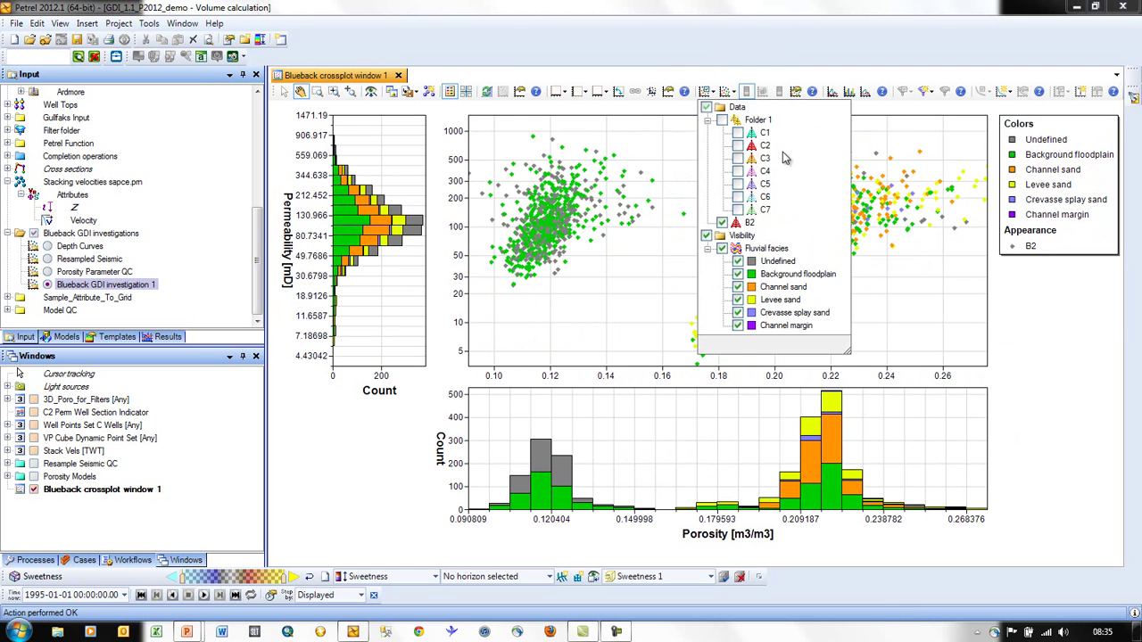
left_click(796, 93)
left_click(459, 167)
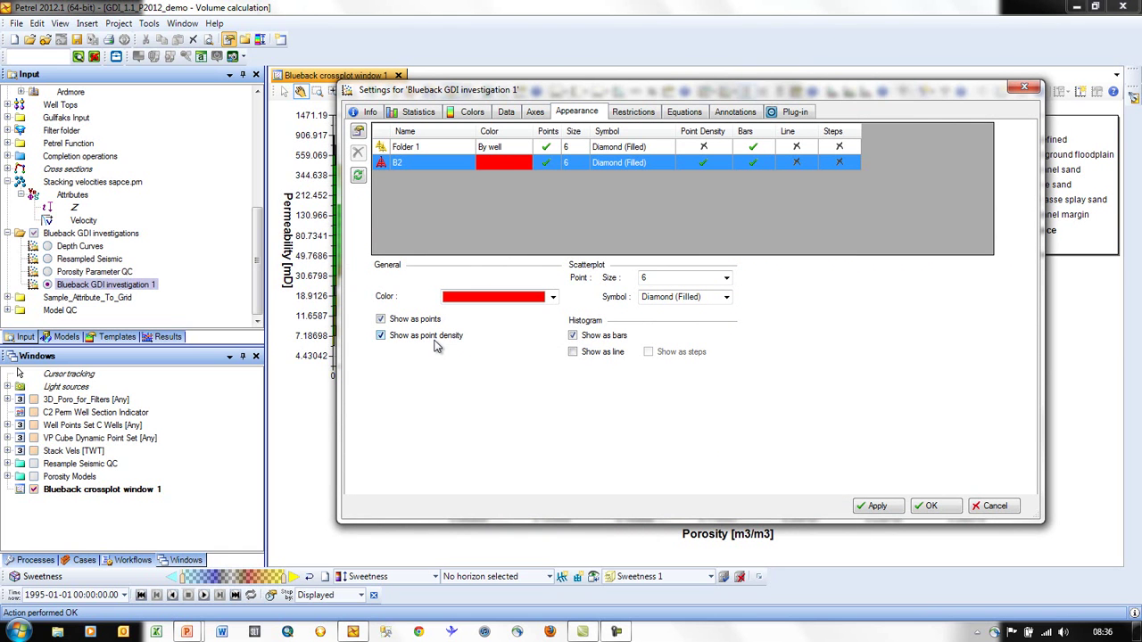
left_click(931, 506)
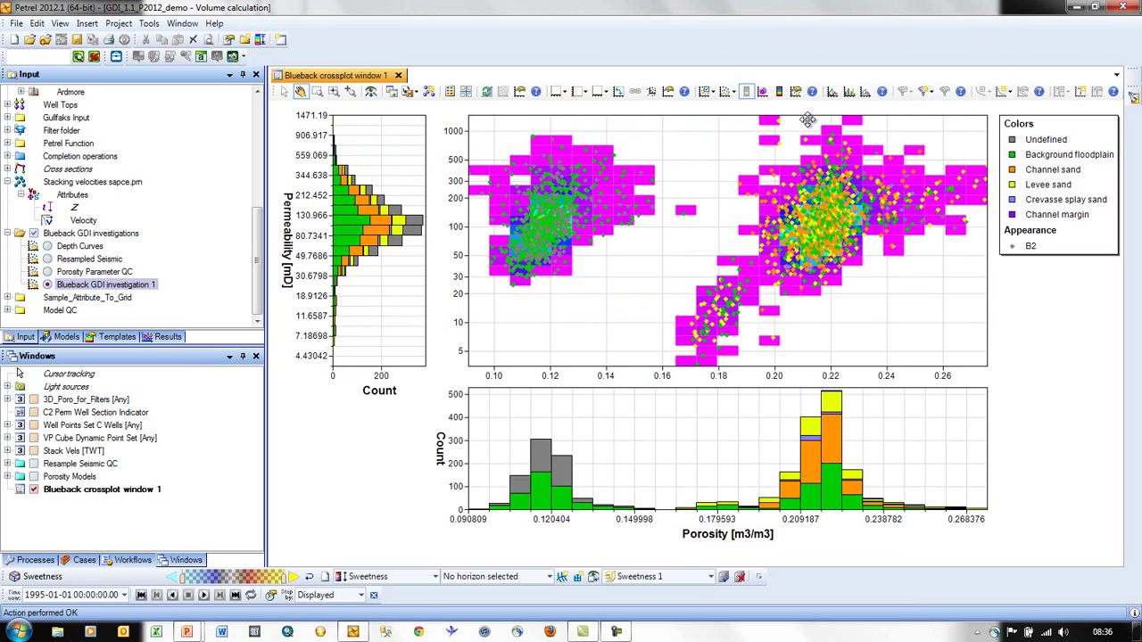
- Set the B2 point size to 2 in the appearance settings and show the point density colour scale beside the crossplot
double_click(765, 148)
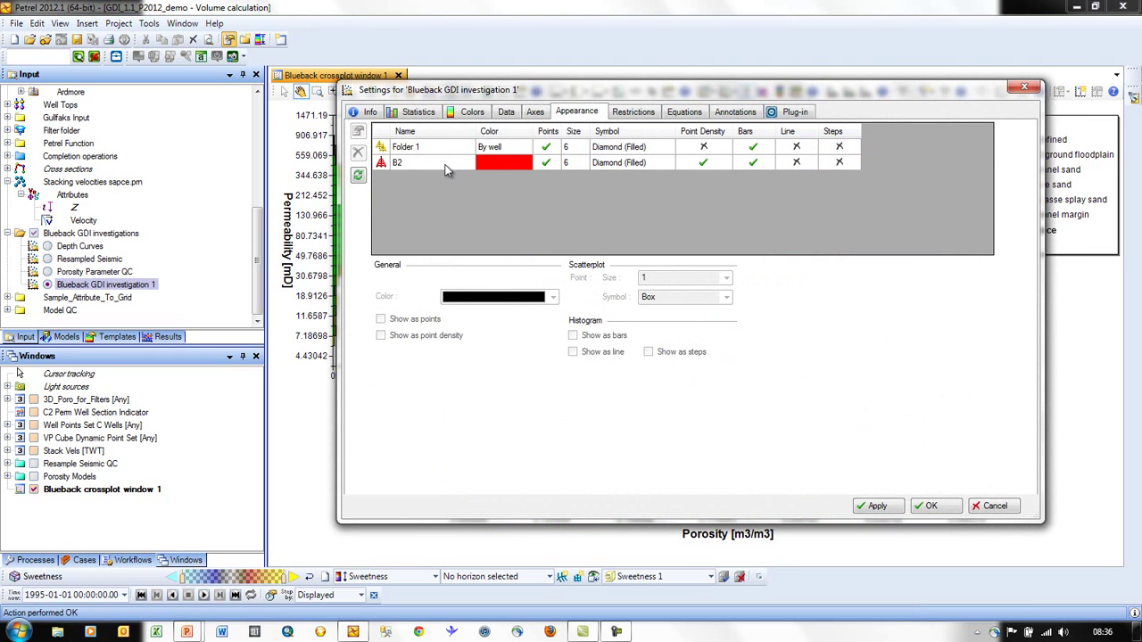
left_click(446, 165)
left_click(726, 278)
left_click(665, 301)
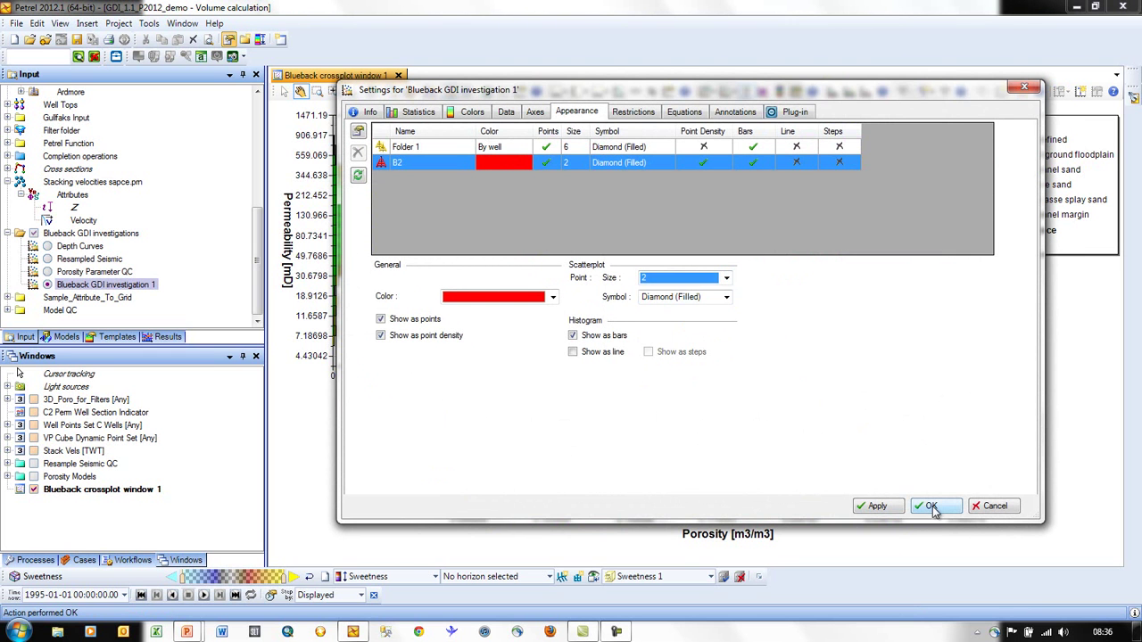
left_click(915, 506)
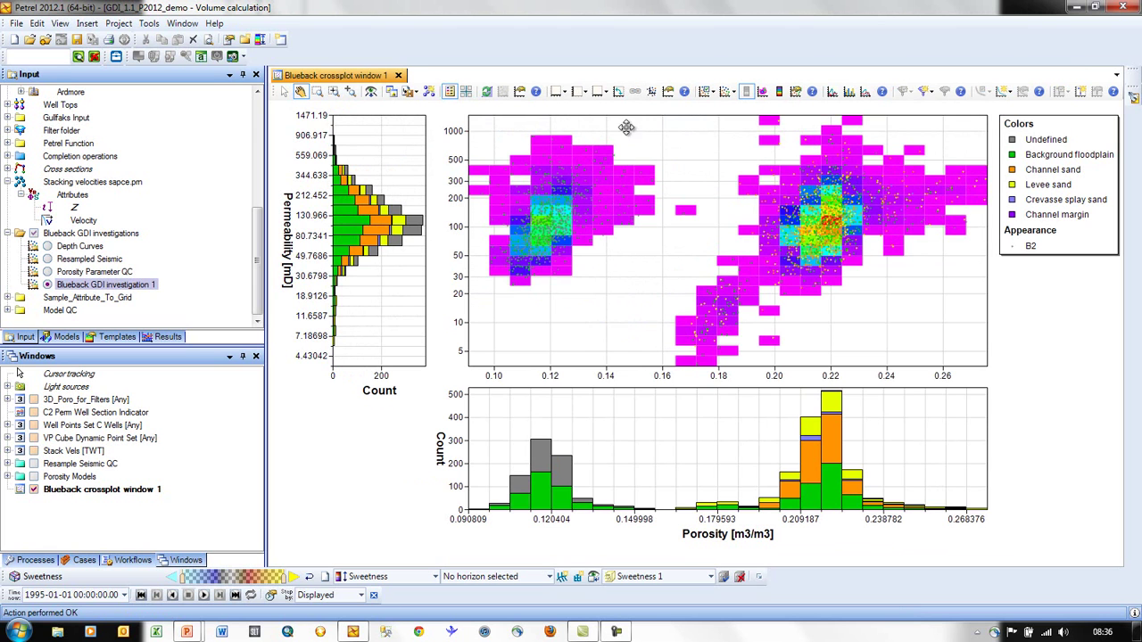
left_click(779, 91)
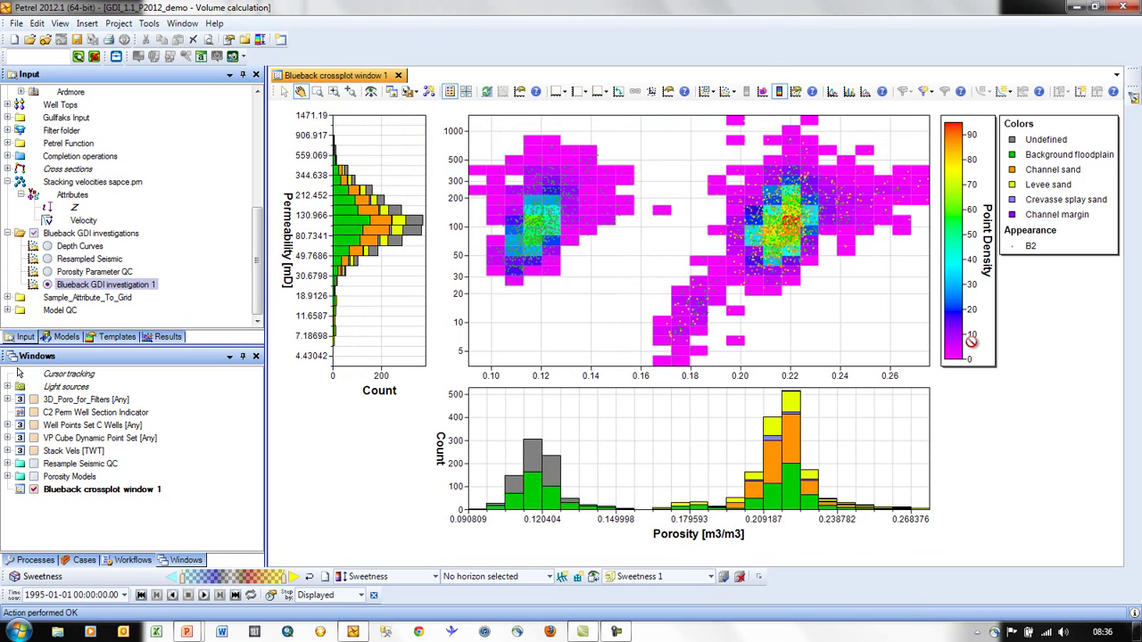
- Increase the number of bins on both the porosity and permeability axes of the crossplot
left_click(669, 91)
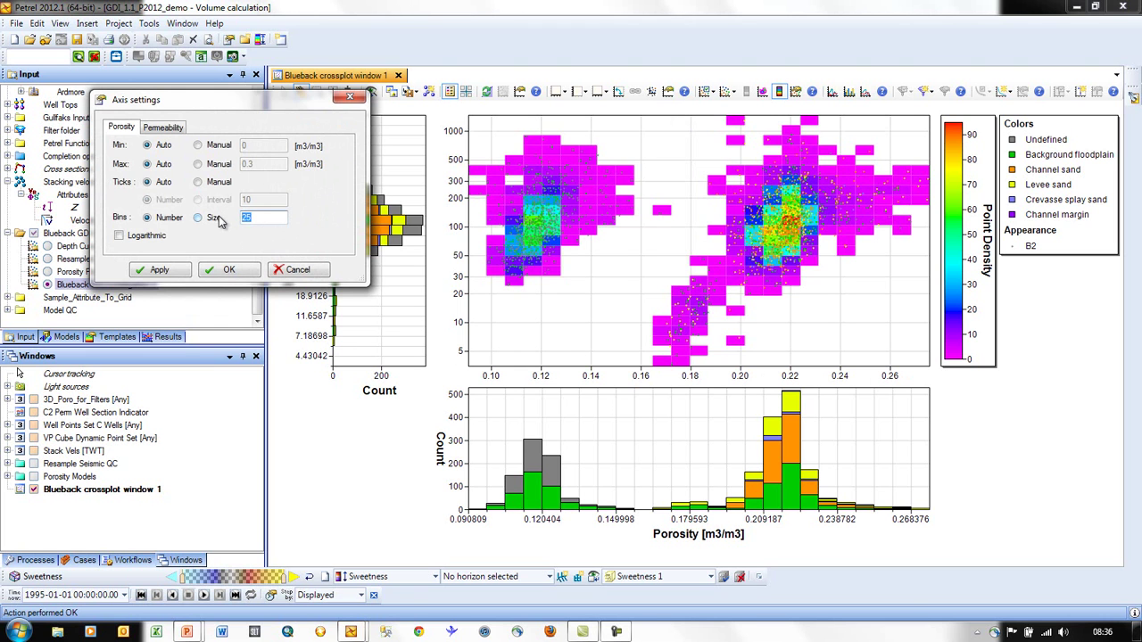
left_click(163, 127)
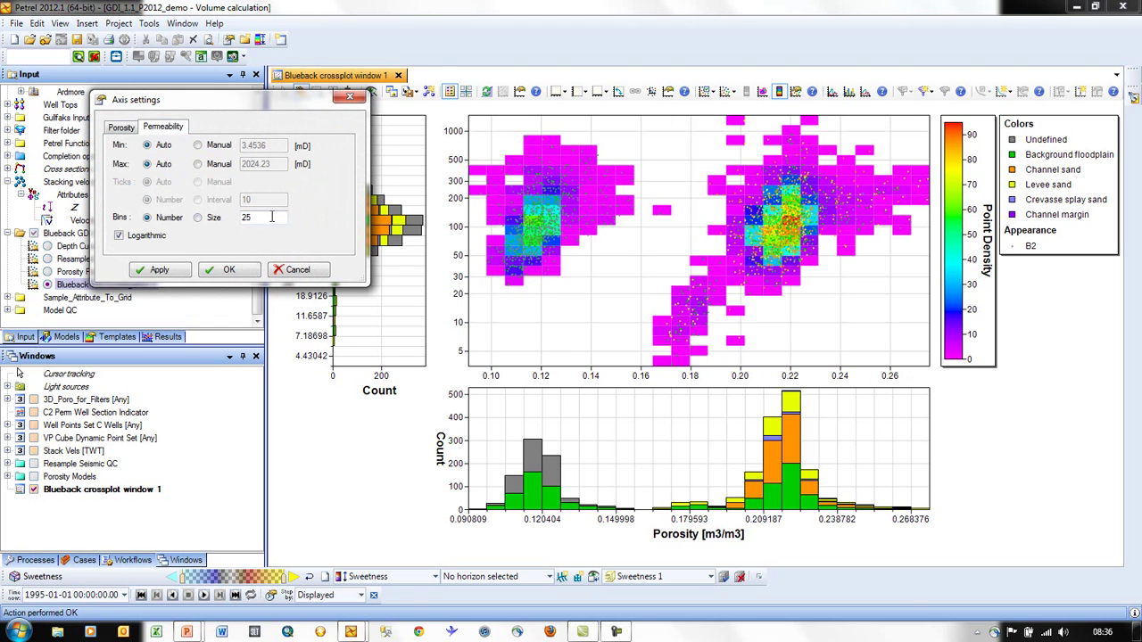
left_click(230, 270)
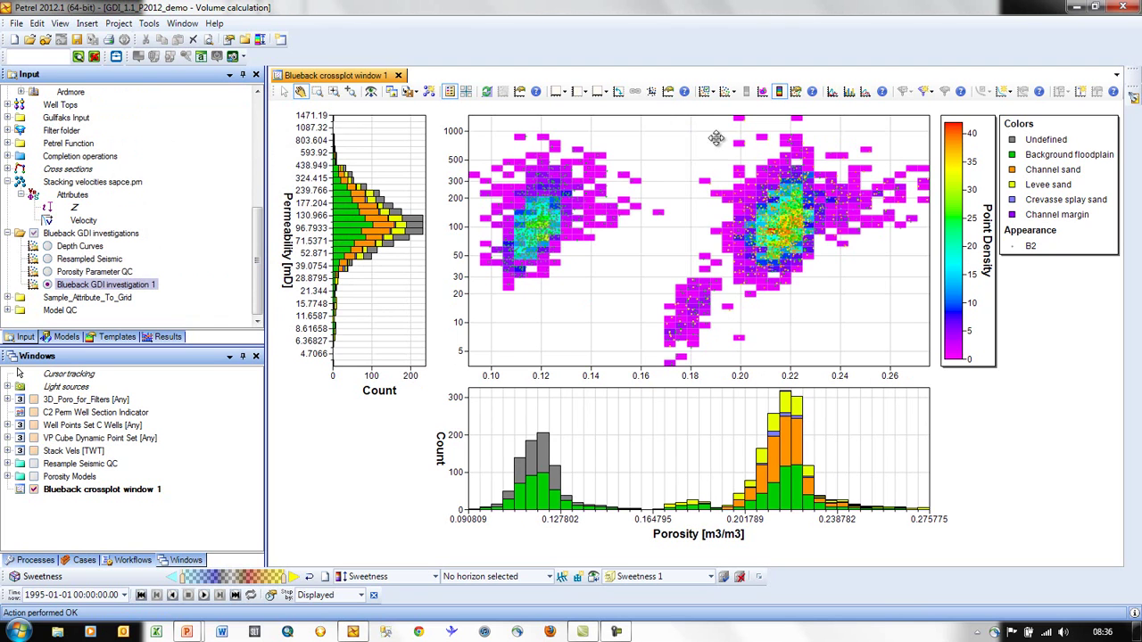
- Hide the Levee sand, Channel sand and Background floodplain facies one by one and show them all again
left_click(713, 96)
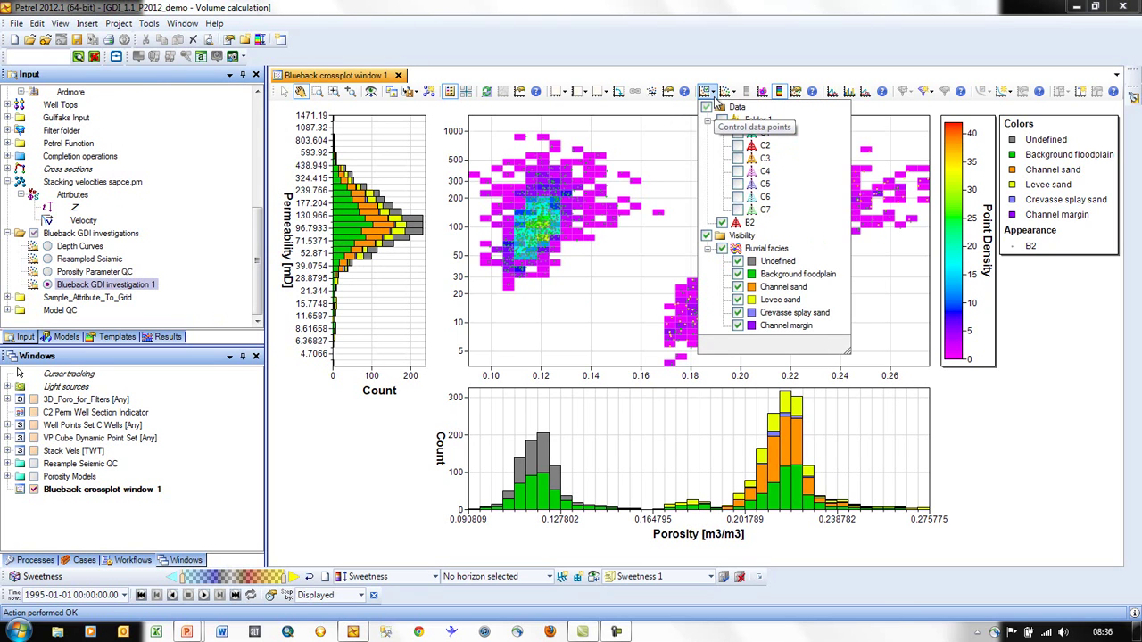
left_click(738, 301)
left_click(738, 287)
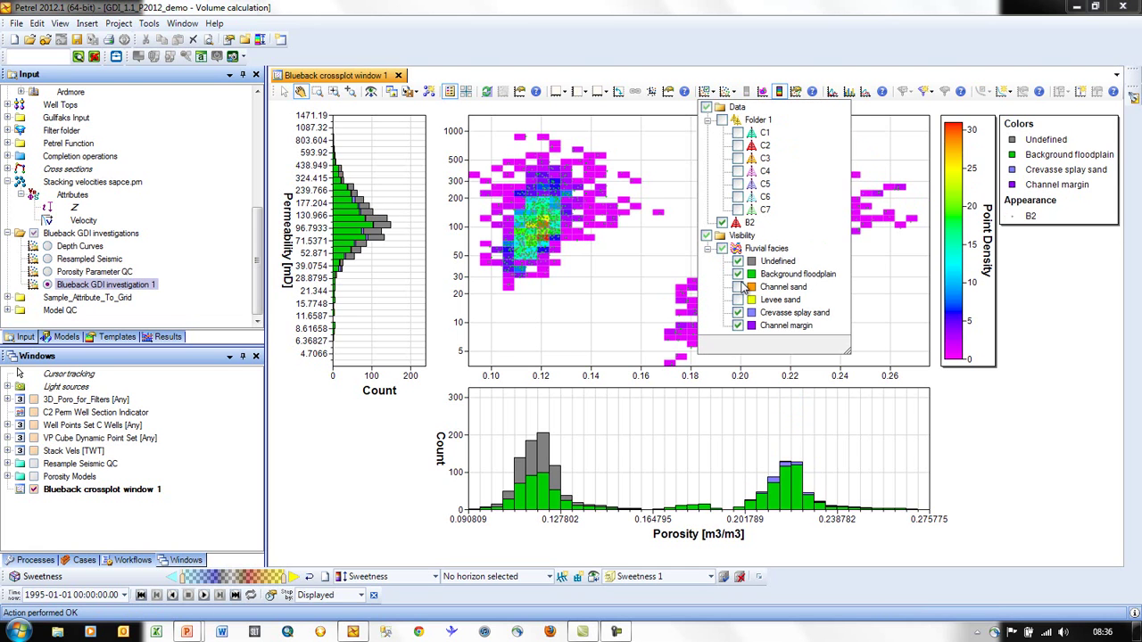
left_click(738, 274)
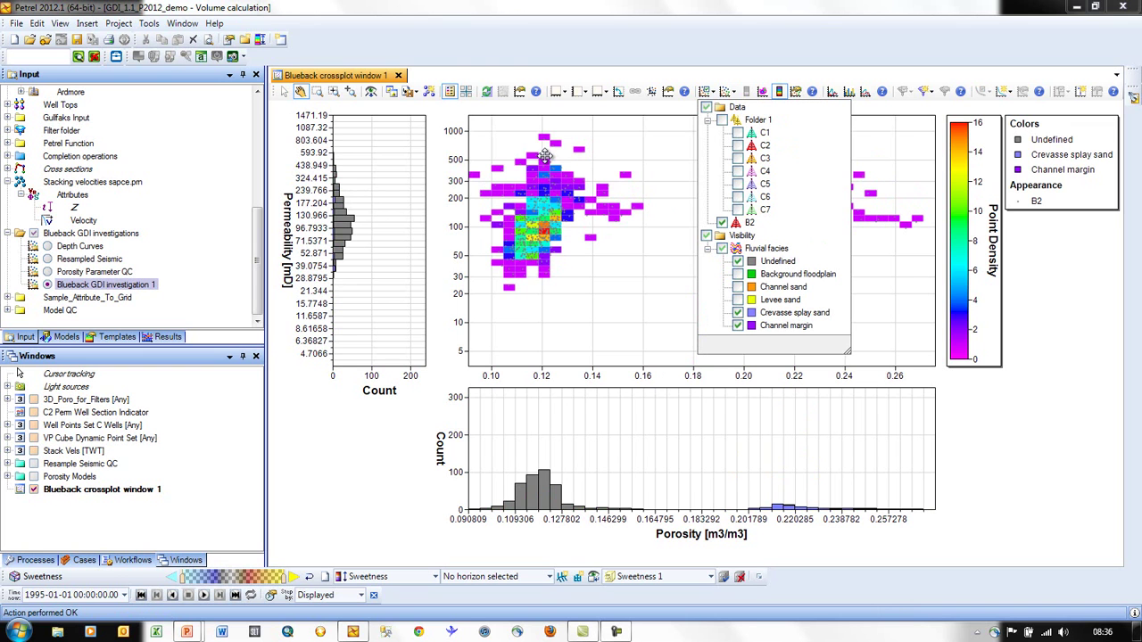
left_click(739, 275)
left_click(738, 287)
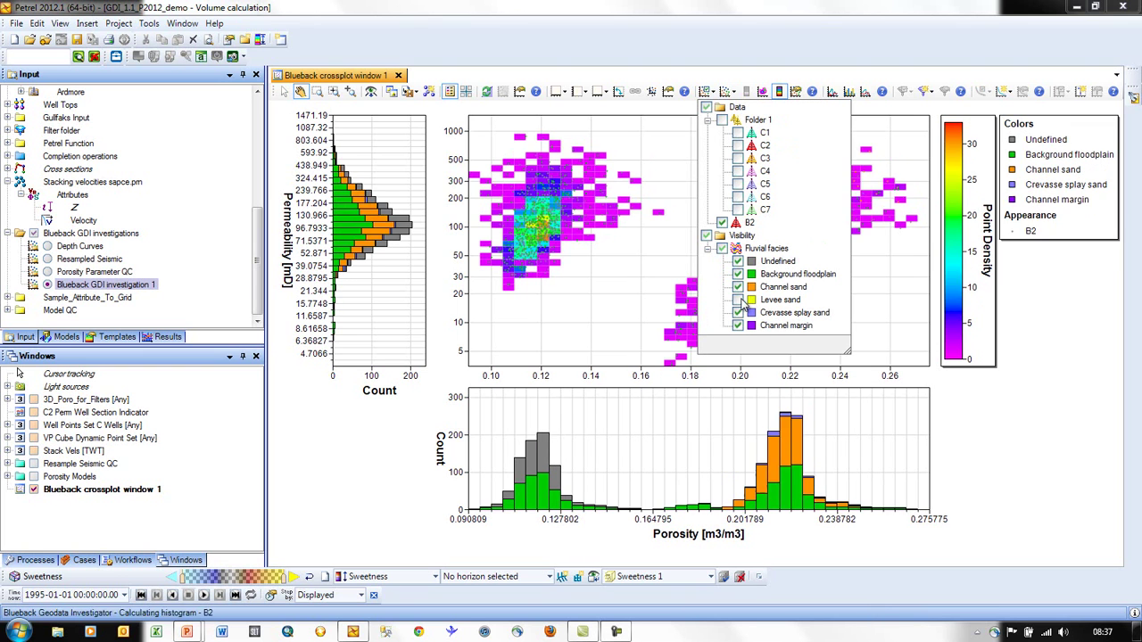
left_click(776, 92)
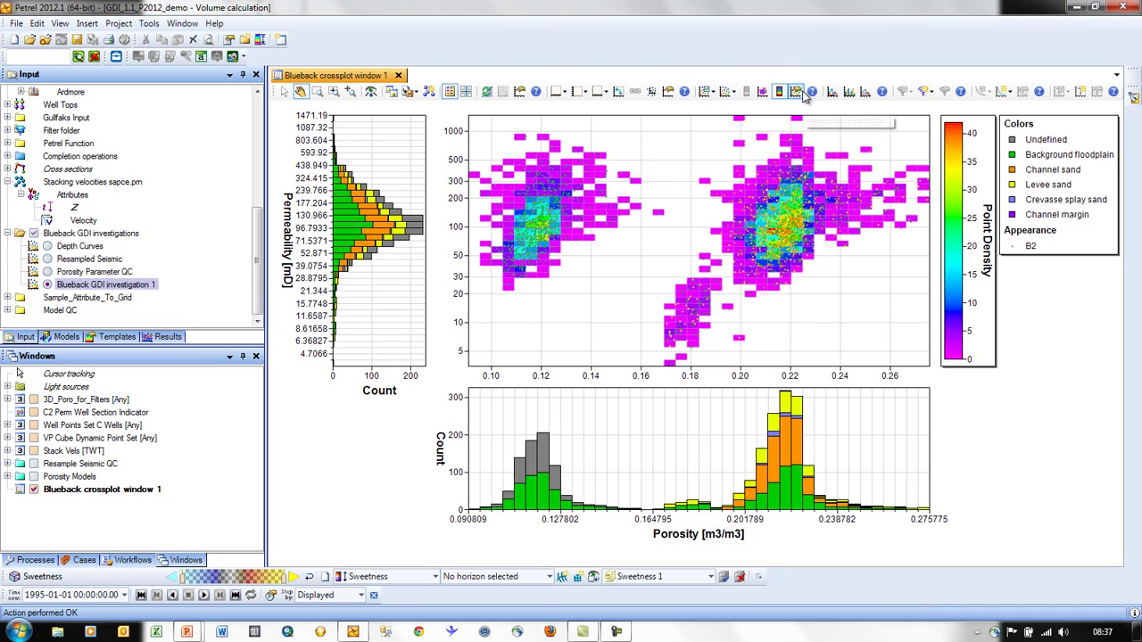
- Turn off the point density display for B2 and set the point size to 2 for both B2 and Folder 1
left_click(797, 93)
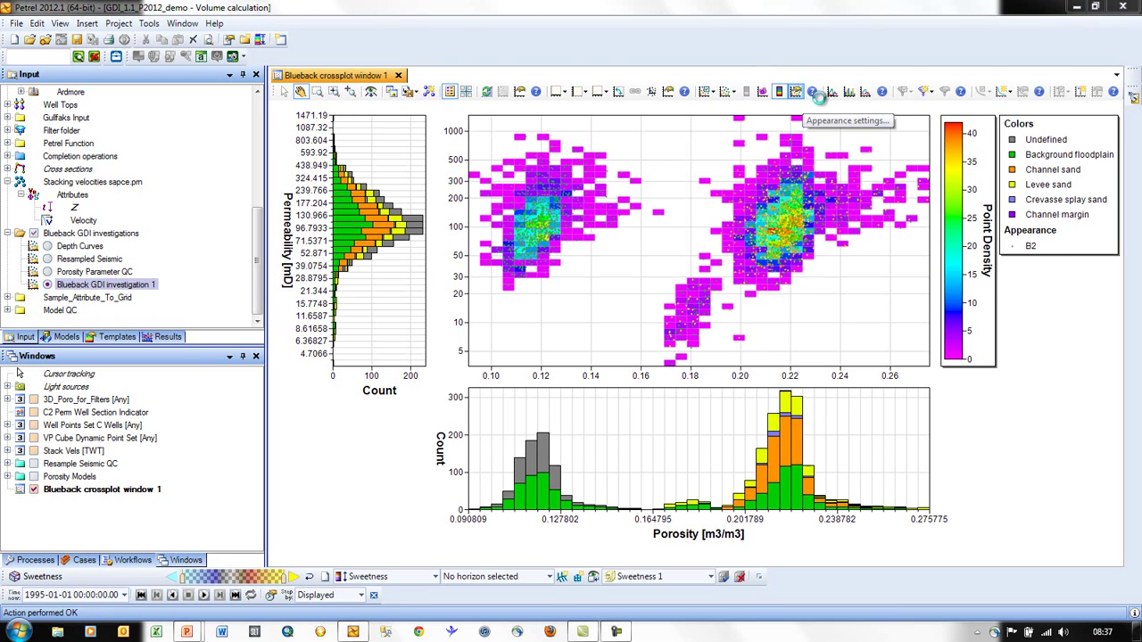
left_click(441, 163)
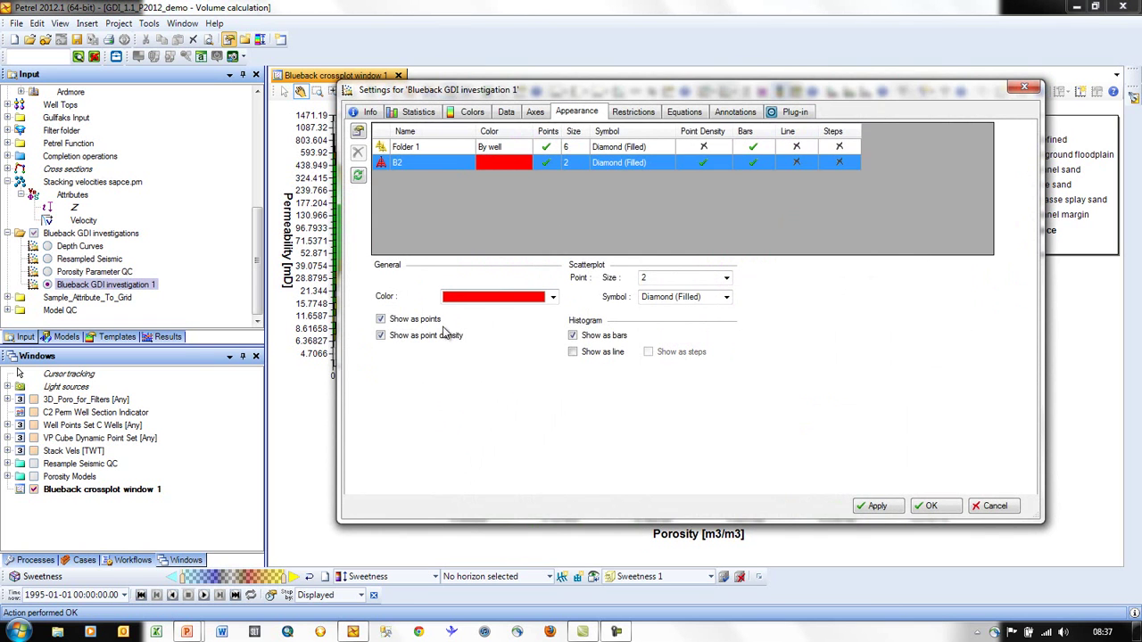
left_click(436, 132)
left_click(726, 277)
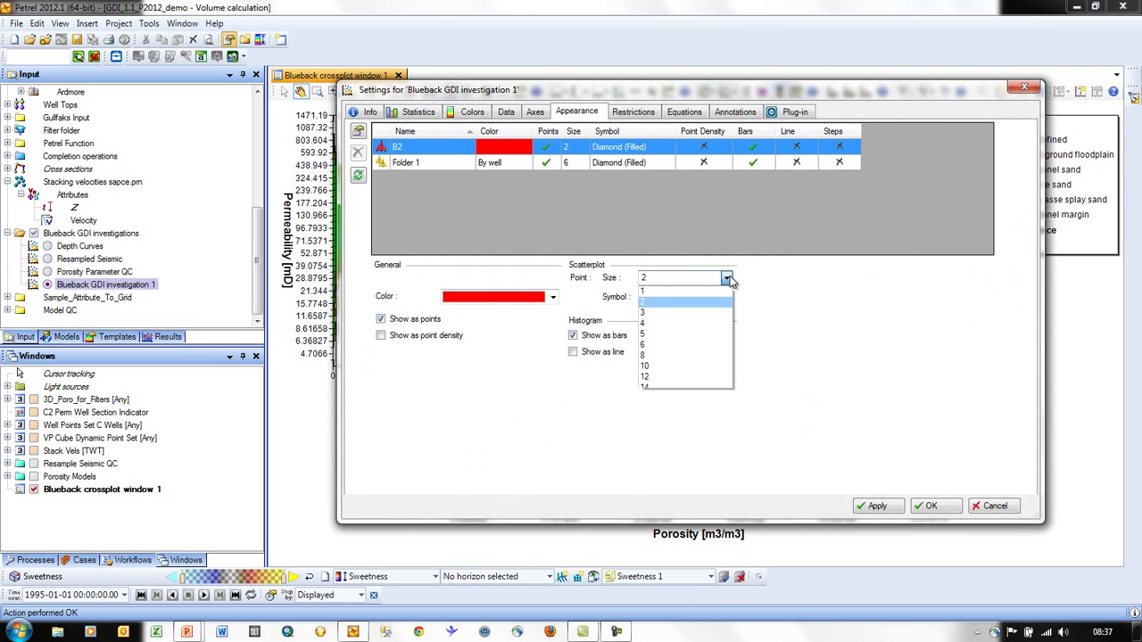
left_click(711, 308)
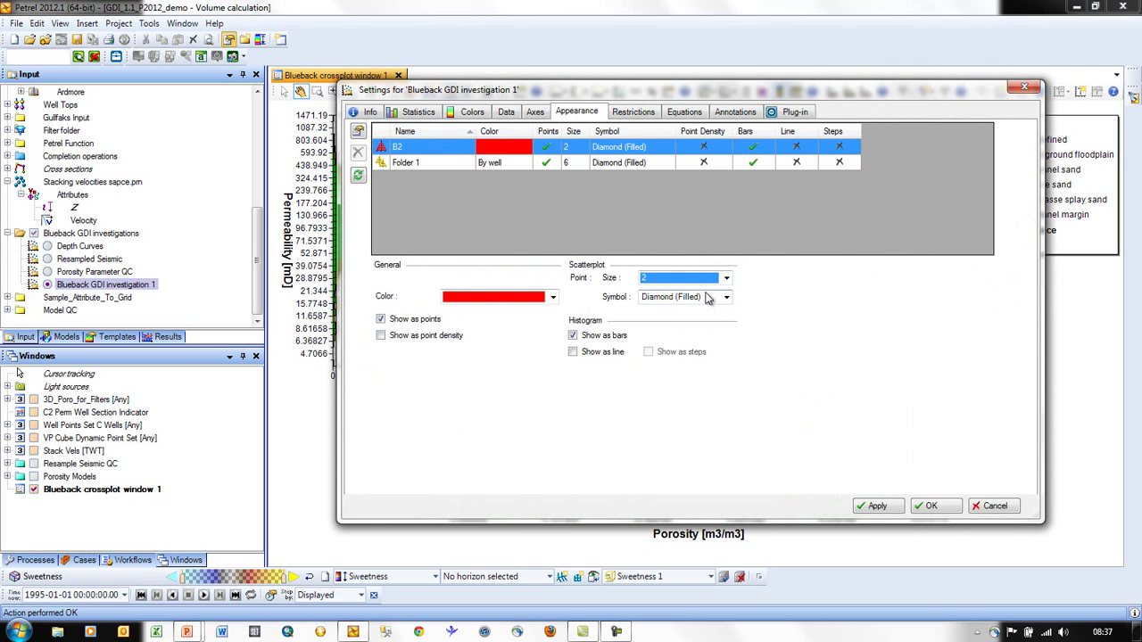
left_click(447, 166)
left_click(726, 277)
left_click(701, 308)
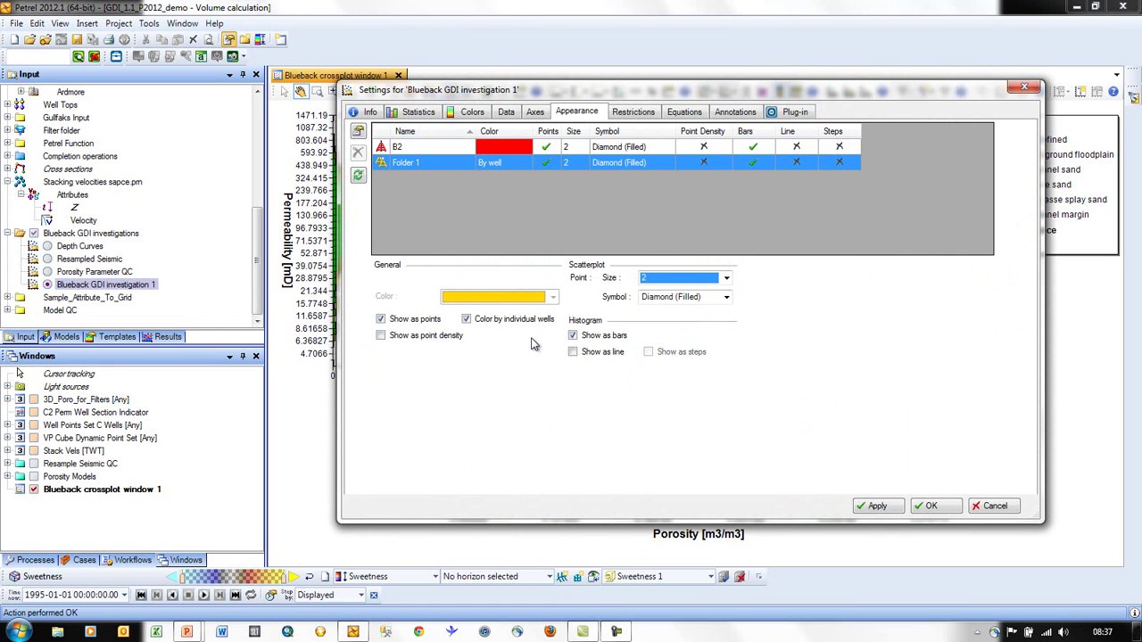
left_click(930, 507)
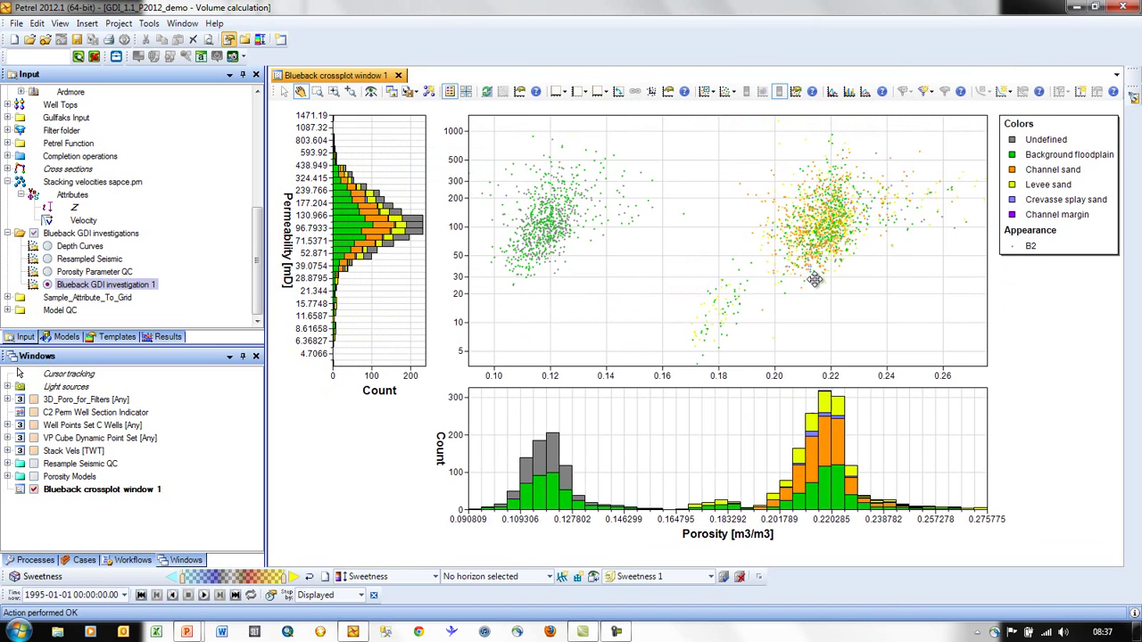
- Show the Folder 1 wells again and fit the crossplot to all the data
left_click(731, 93)
left_click(721, 119)
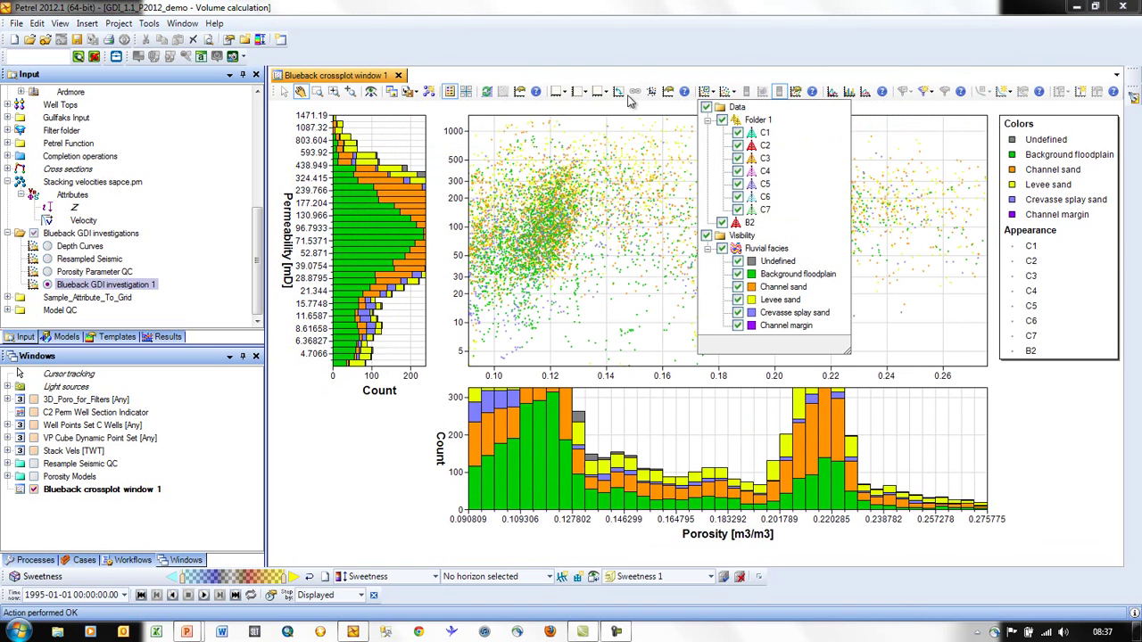
left_click(371, 90)
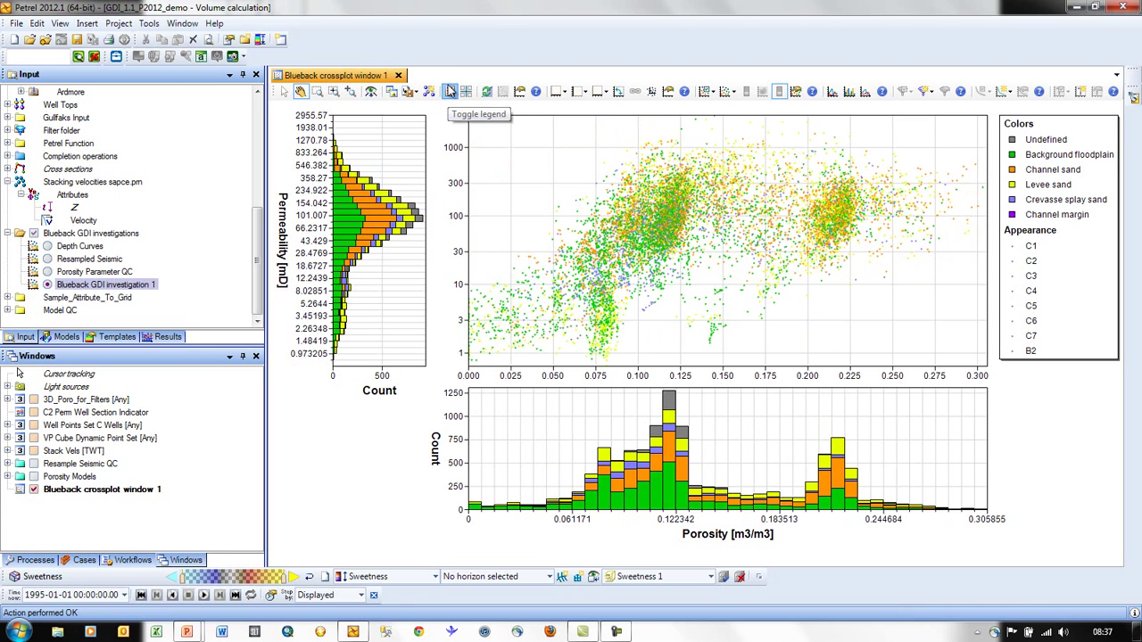
- Add an exponential fit line and a linear fit line to the porosity–permeability crossplot
left_click(1013, 97)
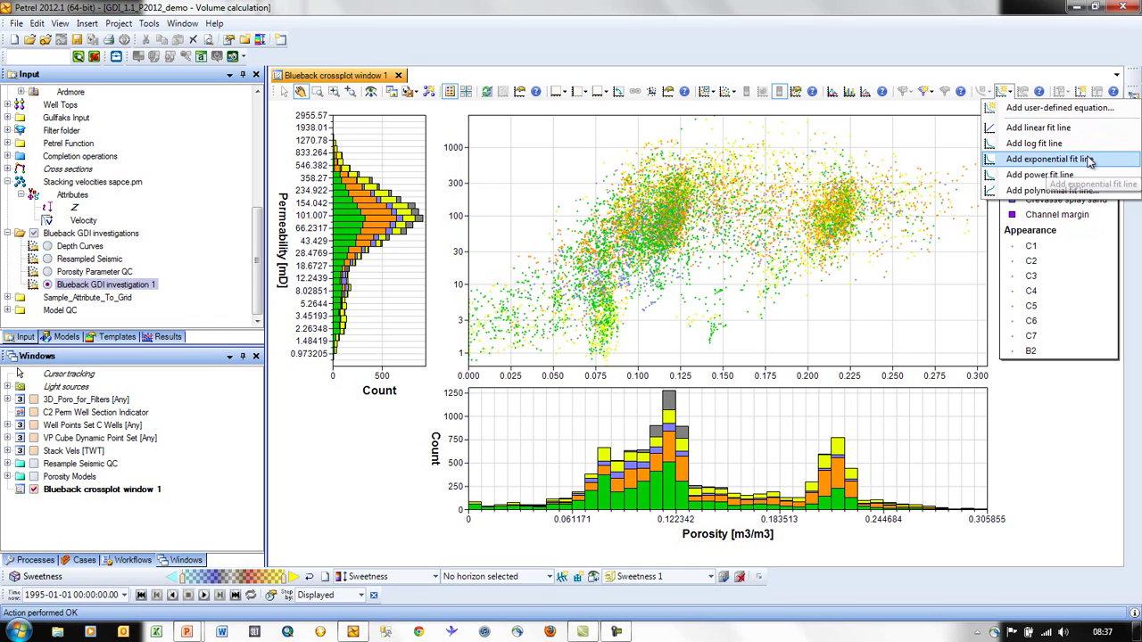
left_click(1049, 159)
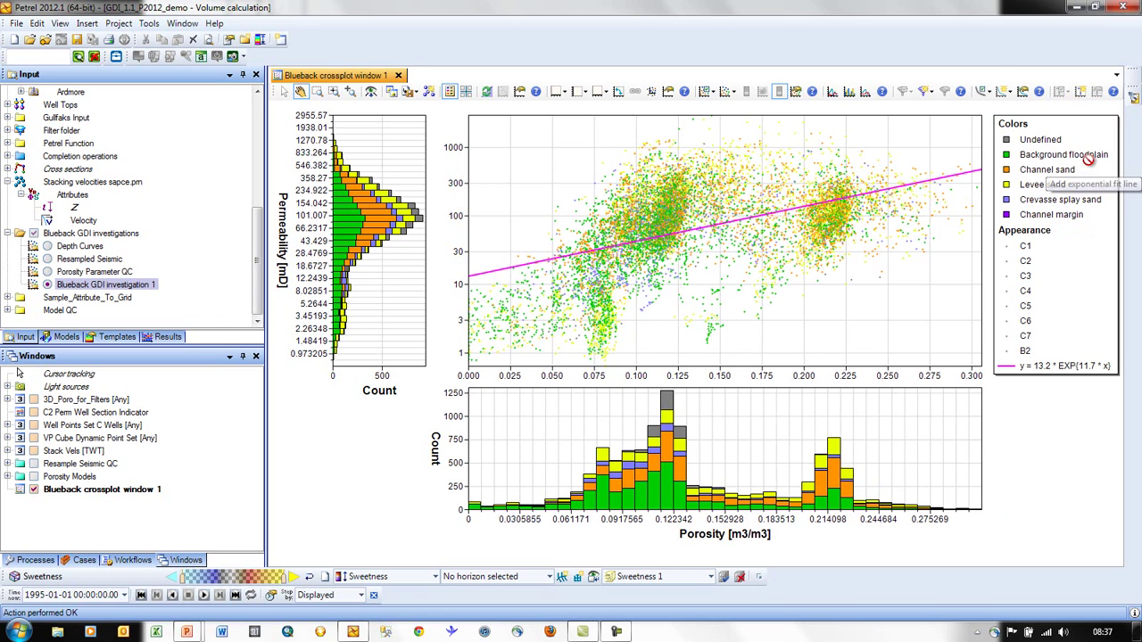
left_click(1023, 94)
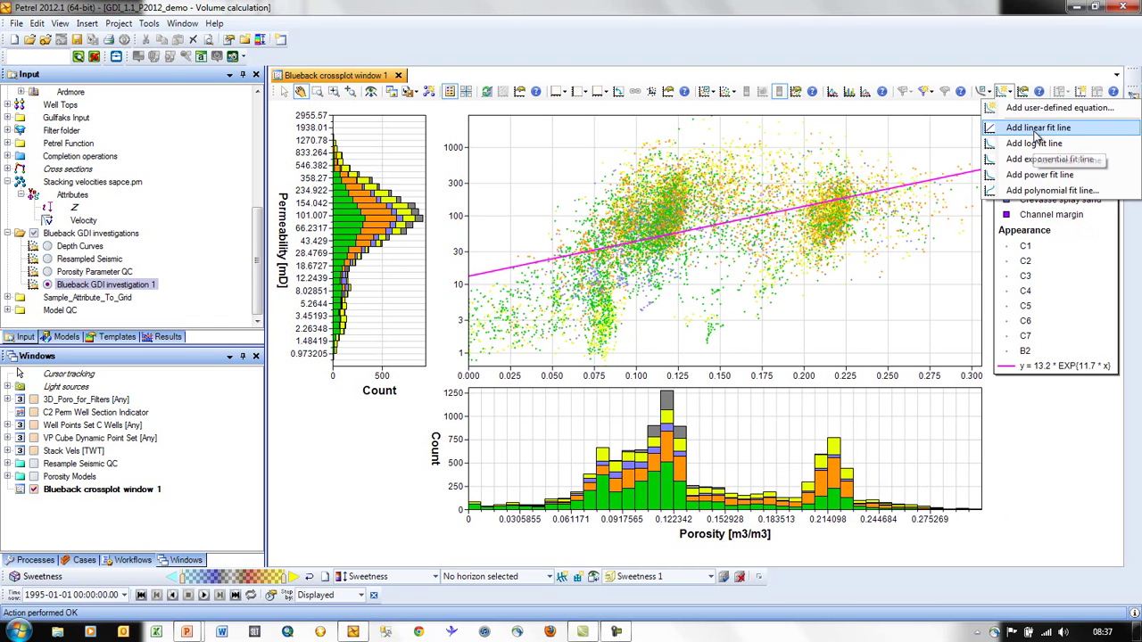
left_click(1030, 130)
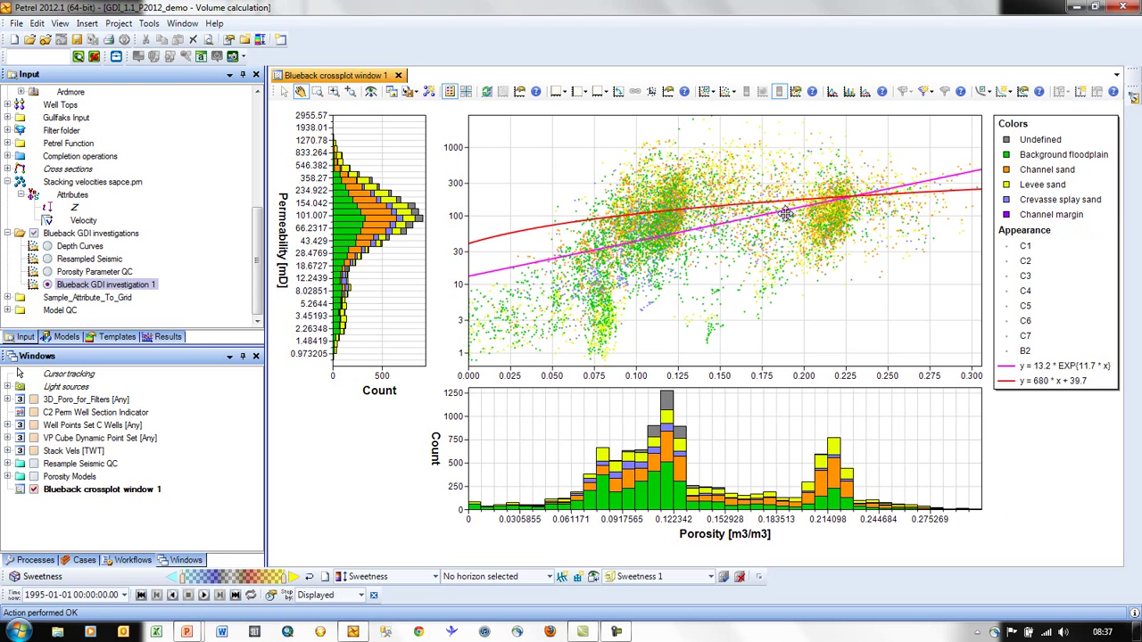
- Colour both fit lines black and turn on their equation labels and error display in the equation settings
left_click(1024, 93)
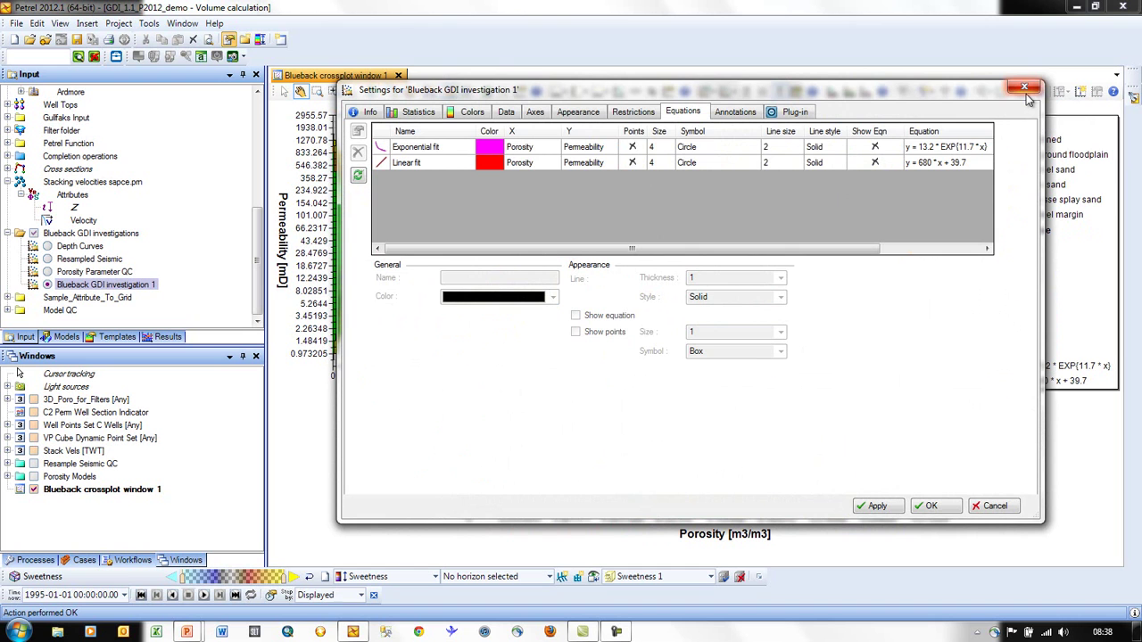
left_click(416, 148)
left_click(431, 165, "shift")
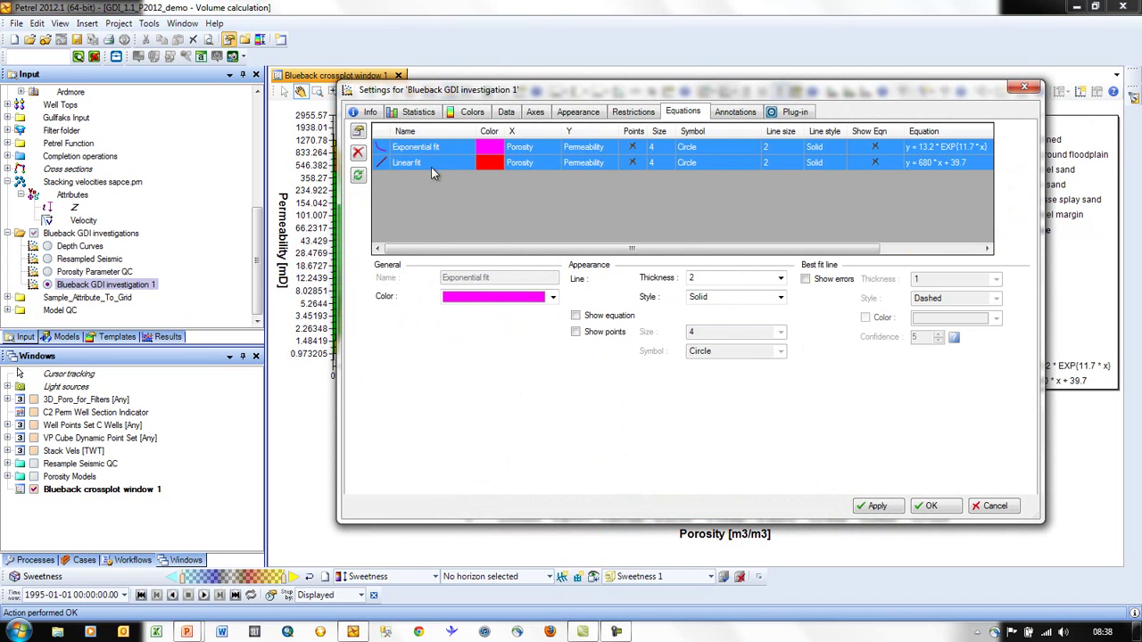
left_click(552, 299)
left_click(447, 311)
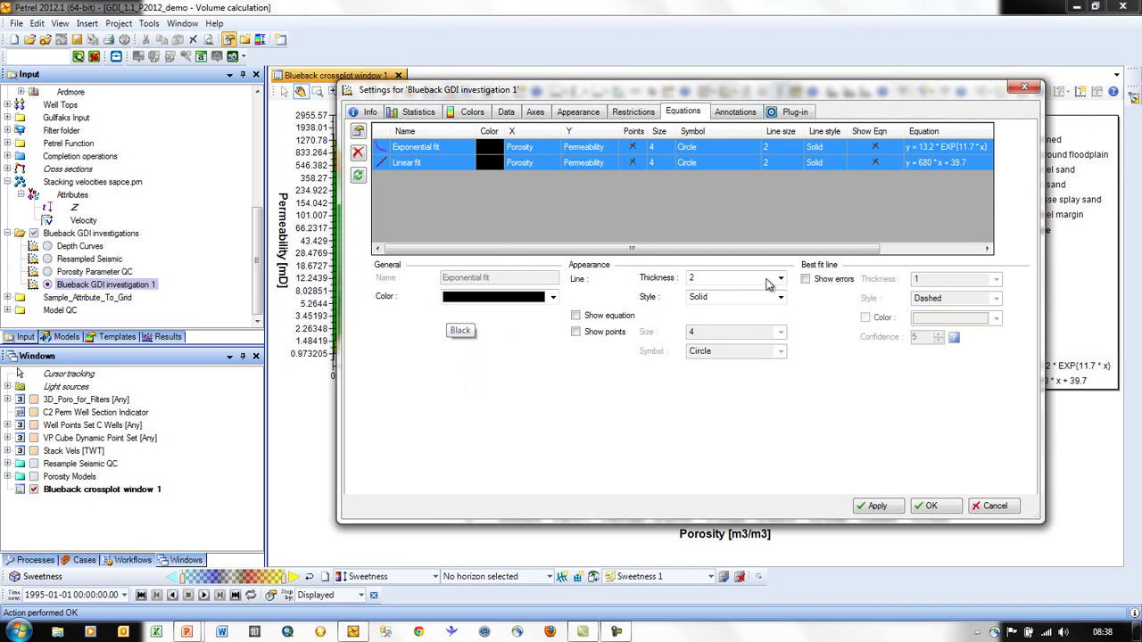
left_click(616, 323)
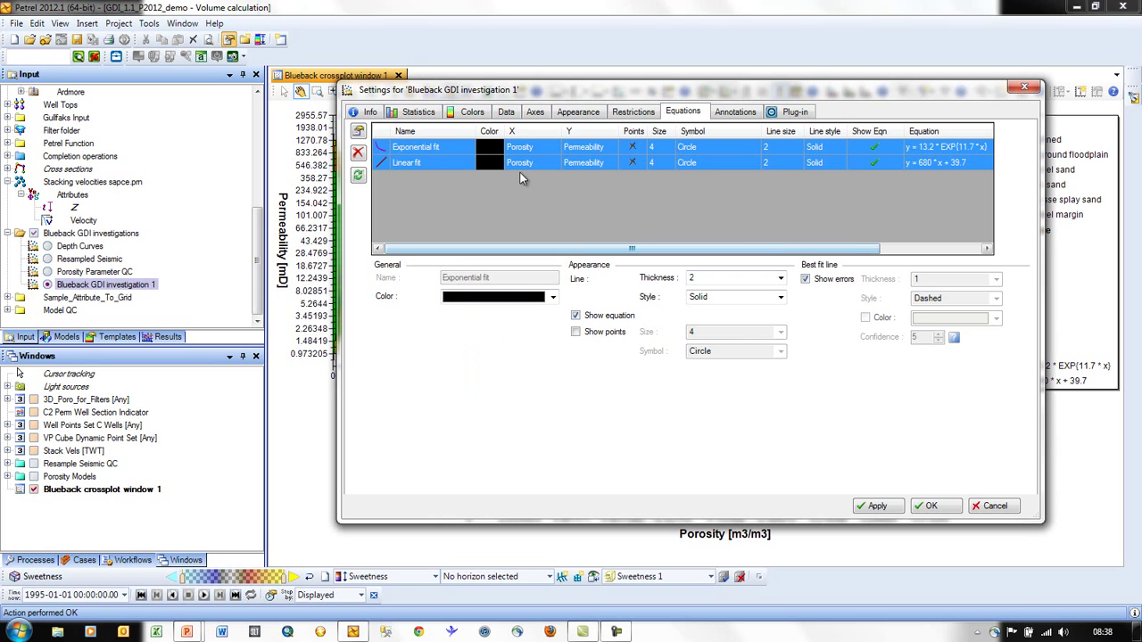
- Set the confidence to 1 for the exponential fit and 2 for the linear fit, and accept the equation settings
left_click(460, 145)
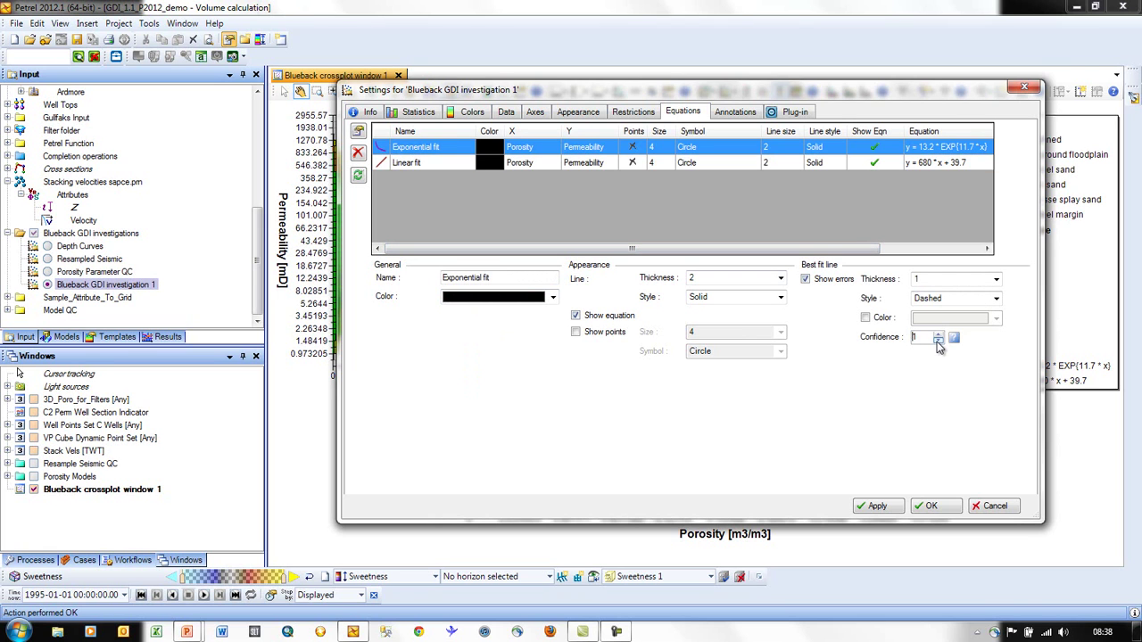
left_click(470, 163)
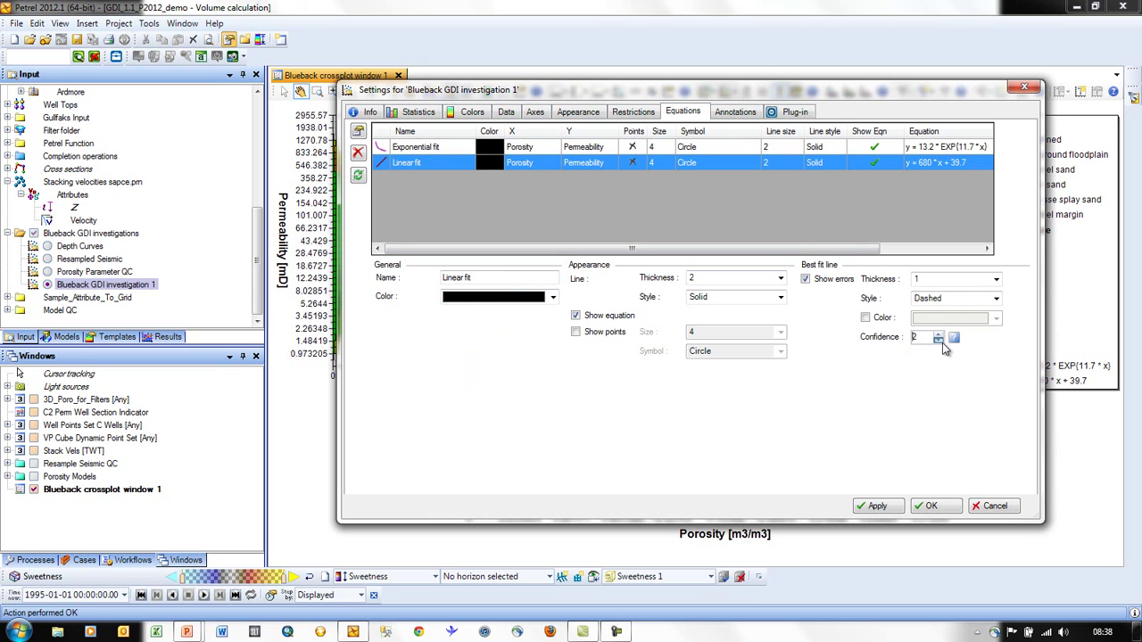
left_click(930, 506)
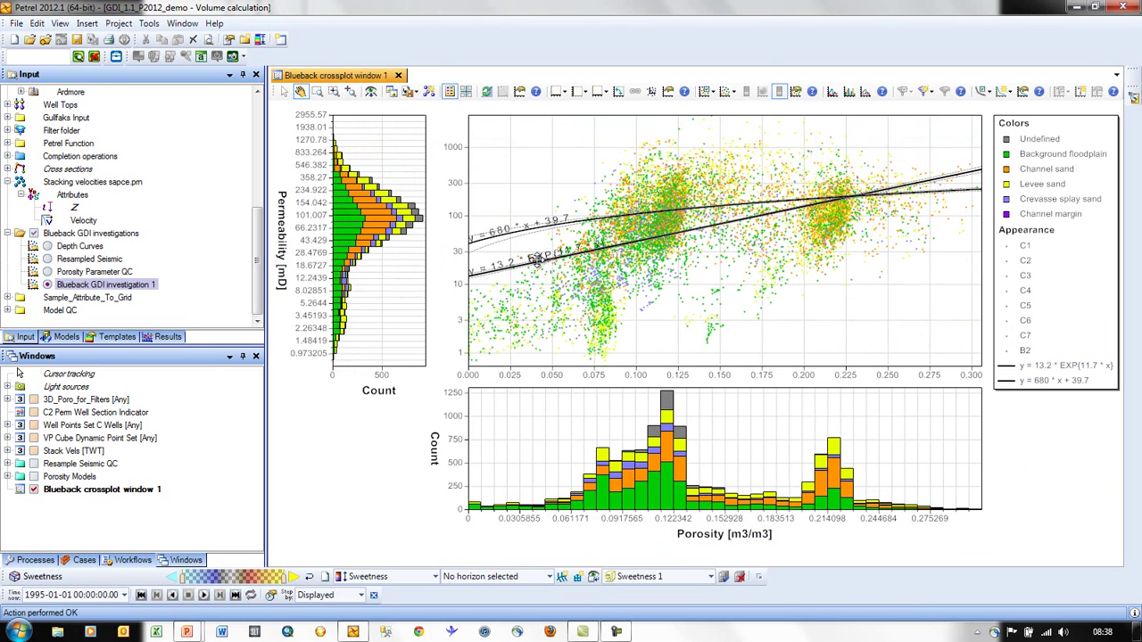
left_click_drag(537, 259, 951, 358)
left_click_drag(1113, 365, 1091, 377)
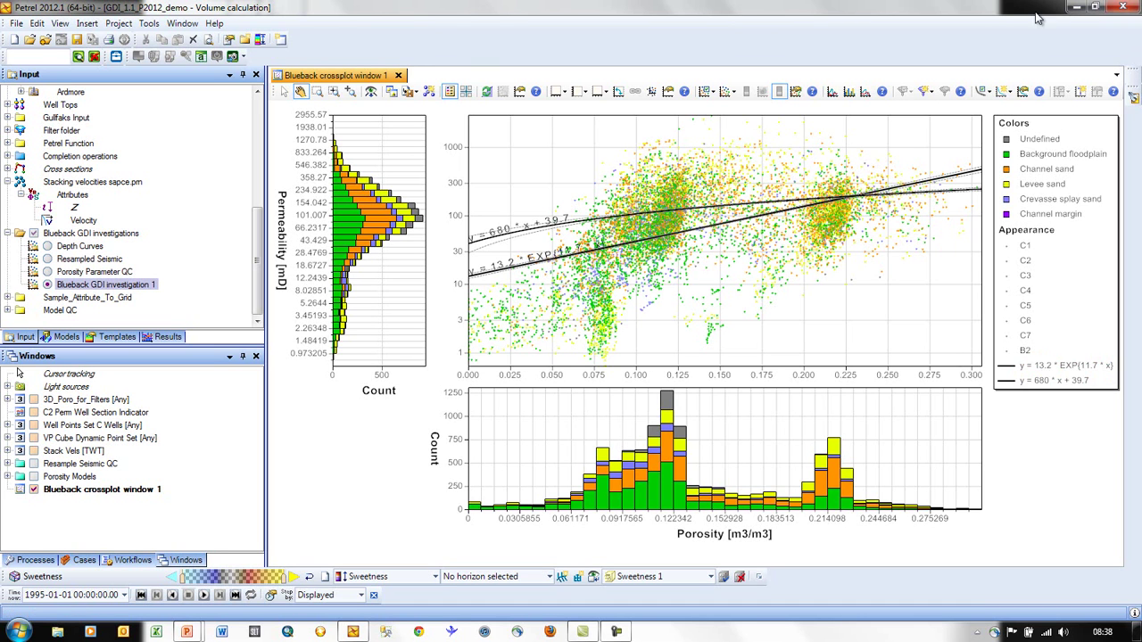
- Save the crossplot's exponential fit as a Petrel function in the Petrel Function folder
left_click(991, 94)
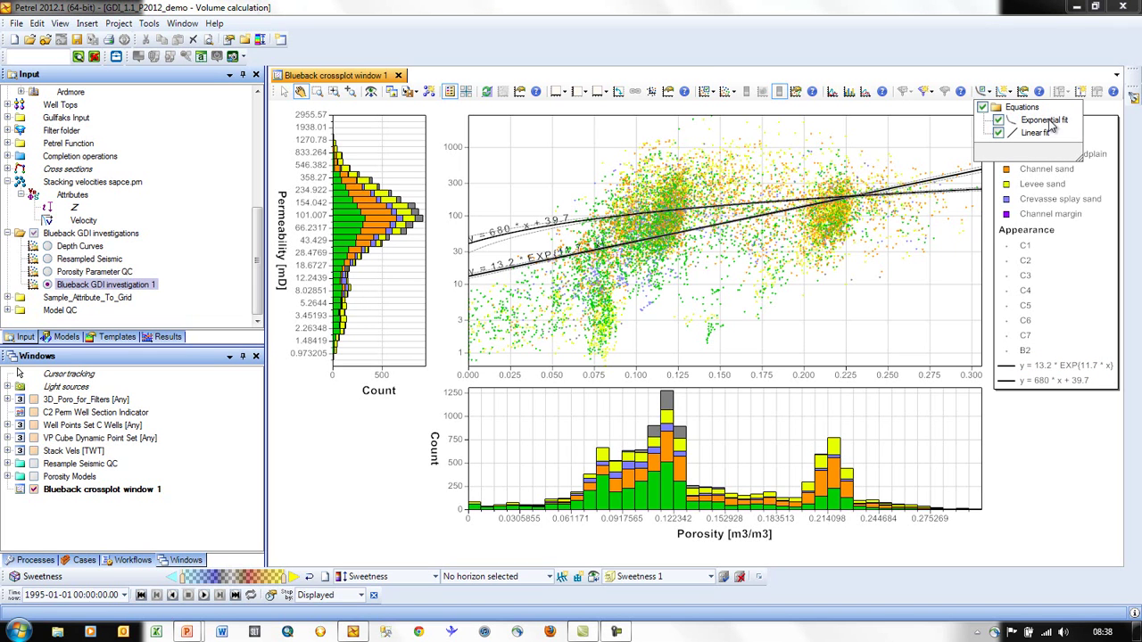
right_click(1050, 123)
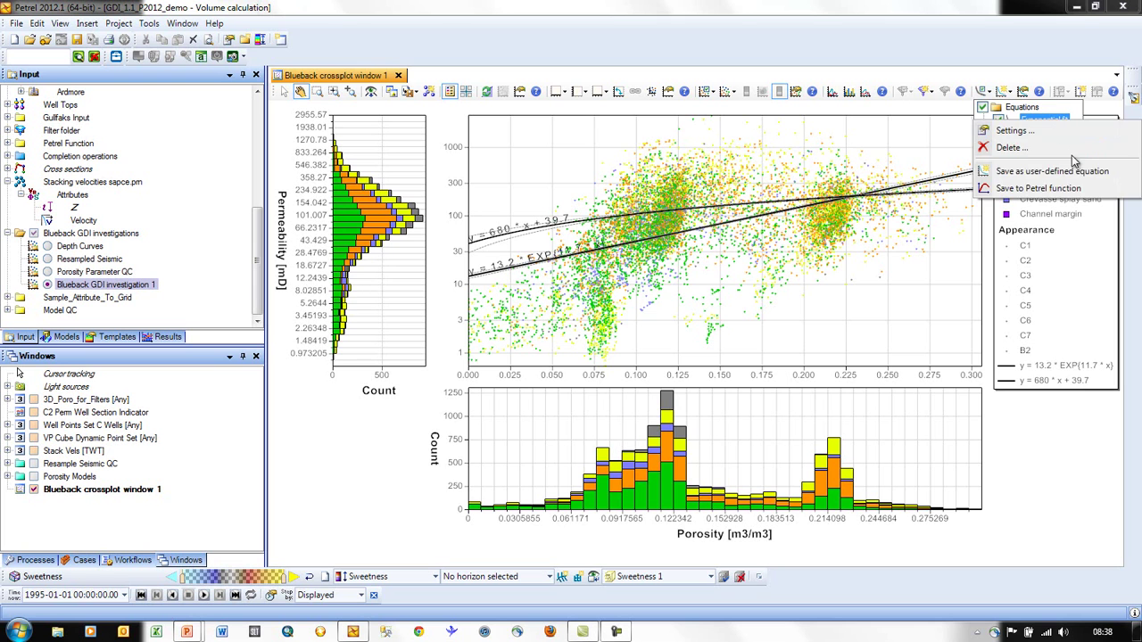
left_click(1073, 193)
left_click(278, 119)
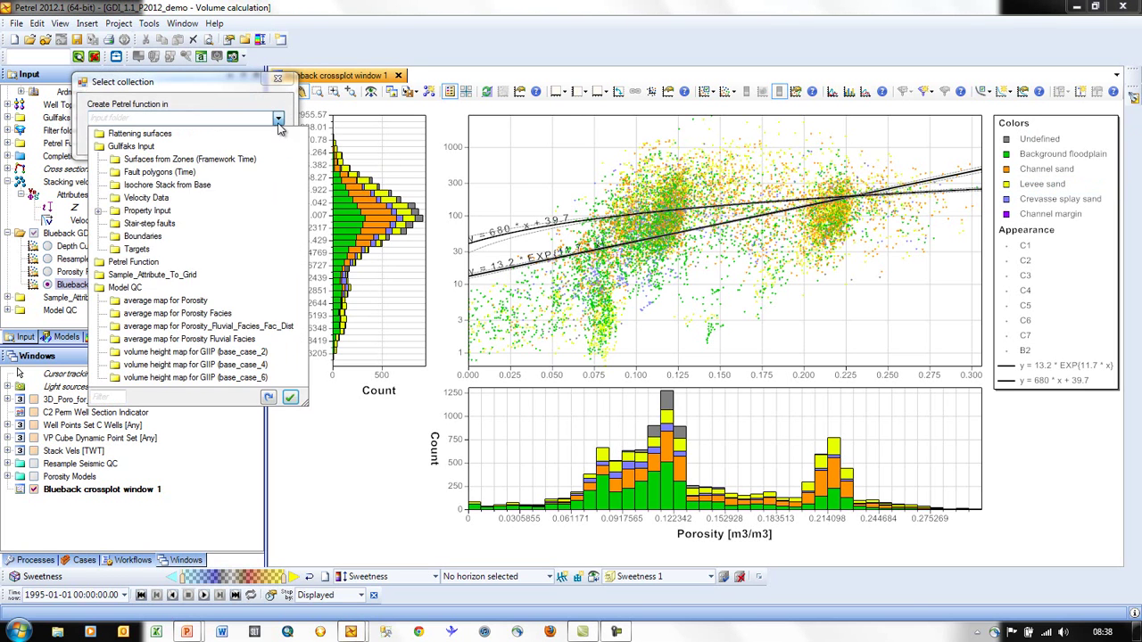
left_click(134, 261)
left_click(186, 139)
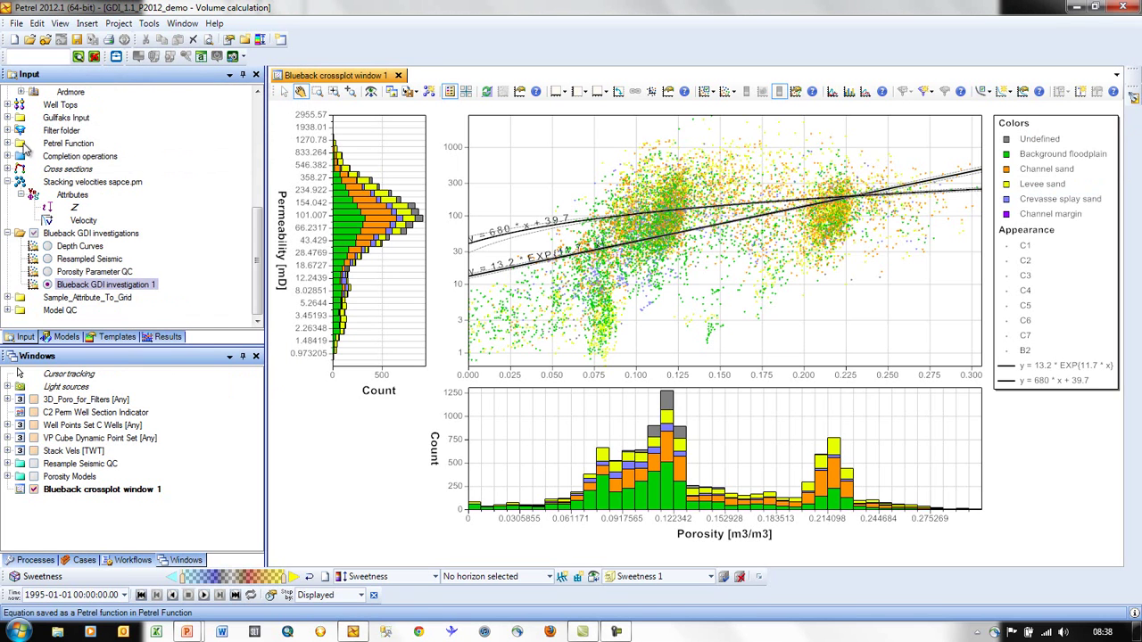
- Examine the curve of the newly saved exponential fit in the Petrel Function folder through its function settings, leaving them unchanged
left_click(8, 144)
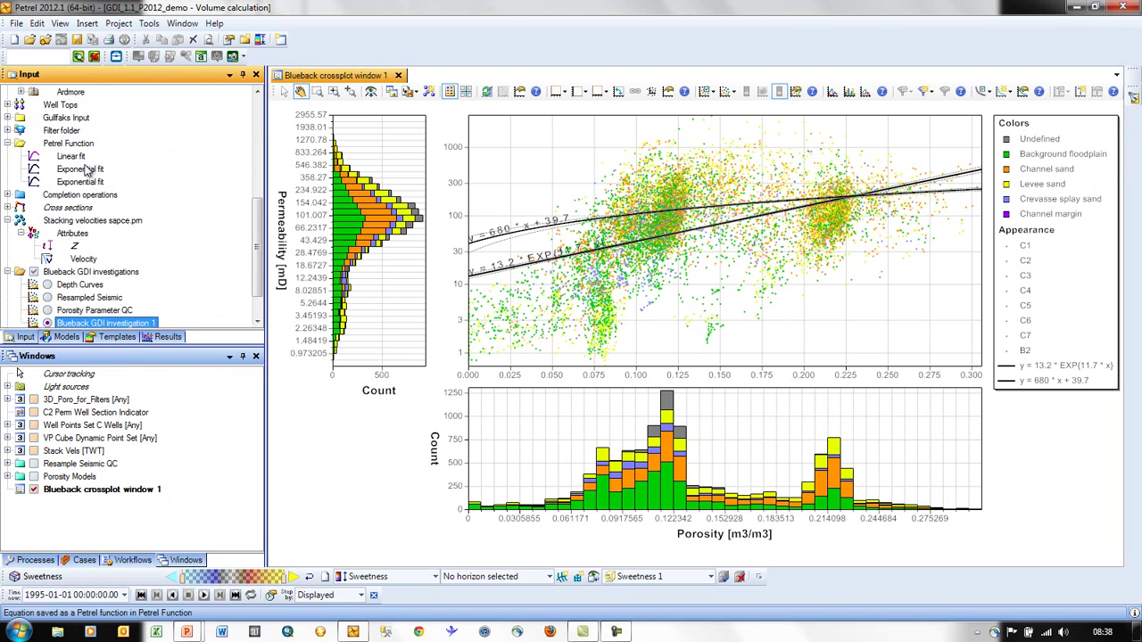
left_click(87, 183)
right_click(87, 183)
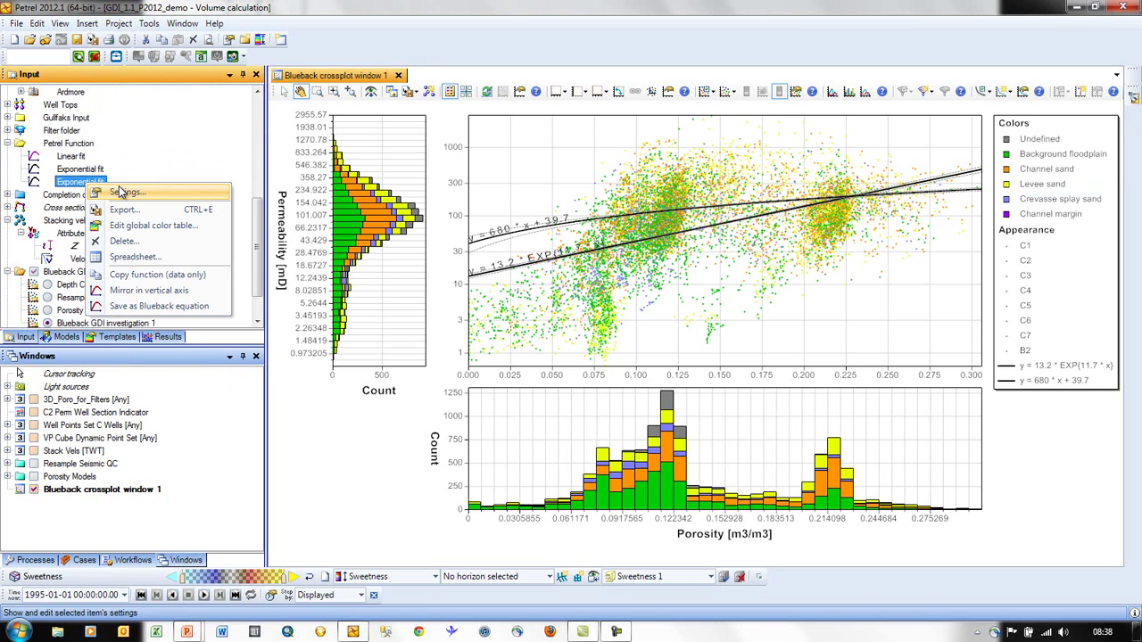
left_click(116, 191)
left_click(257, 122)
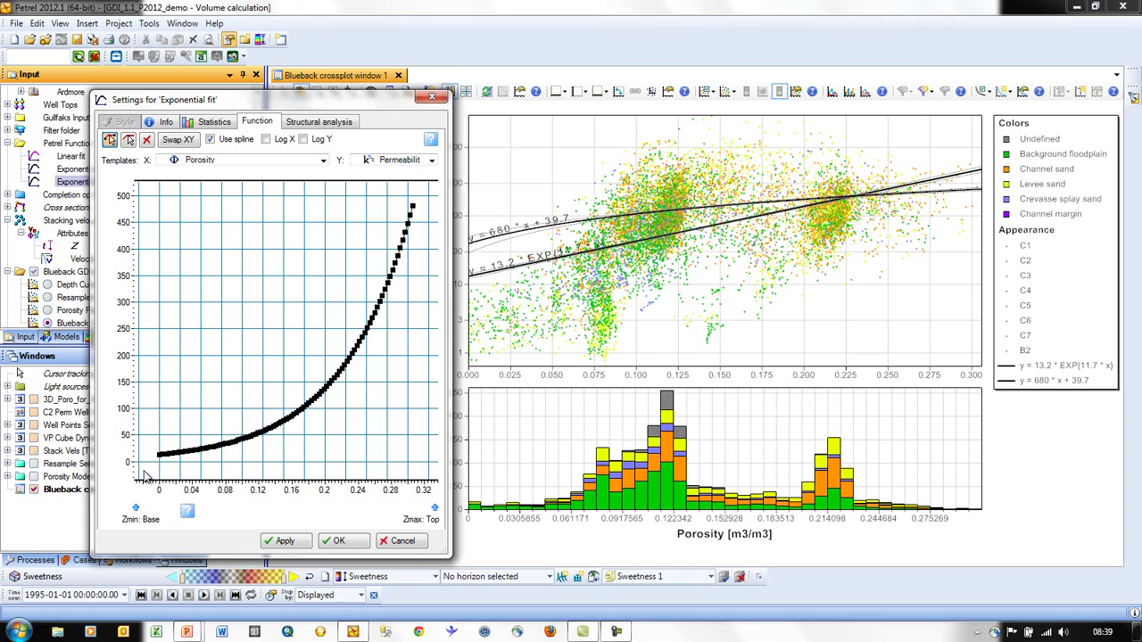
left_click(415, 540)
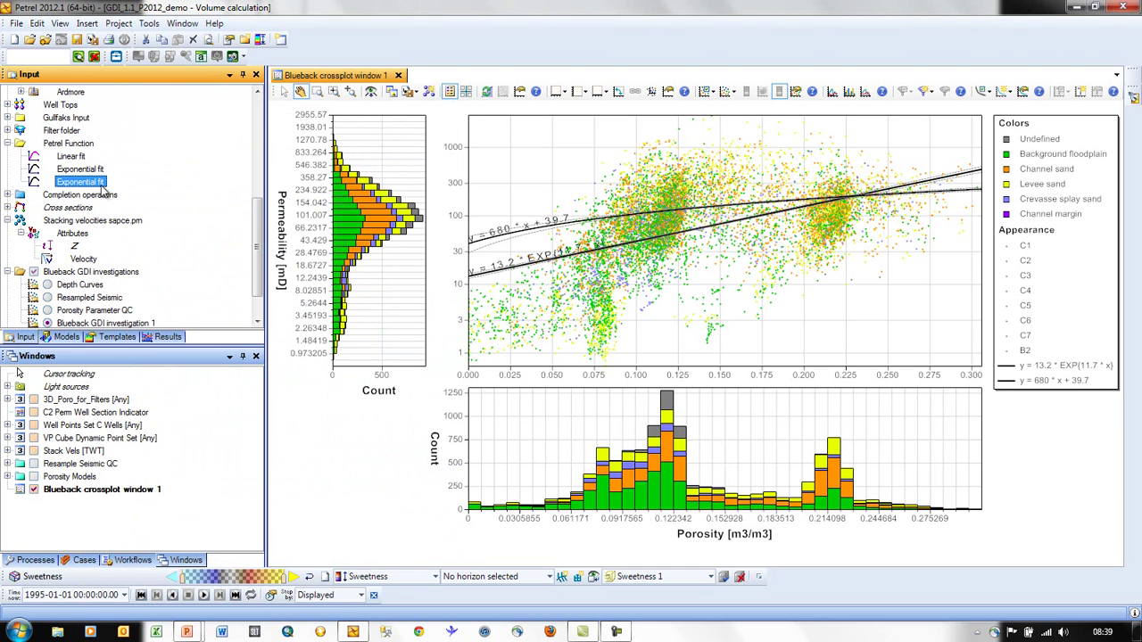
right_click(100, 184)
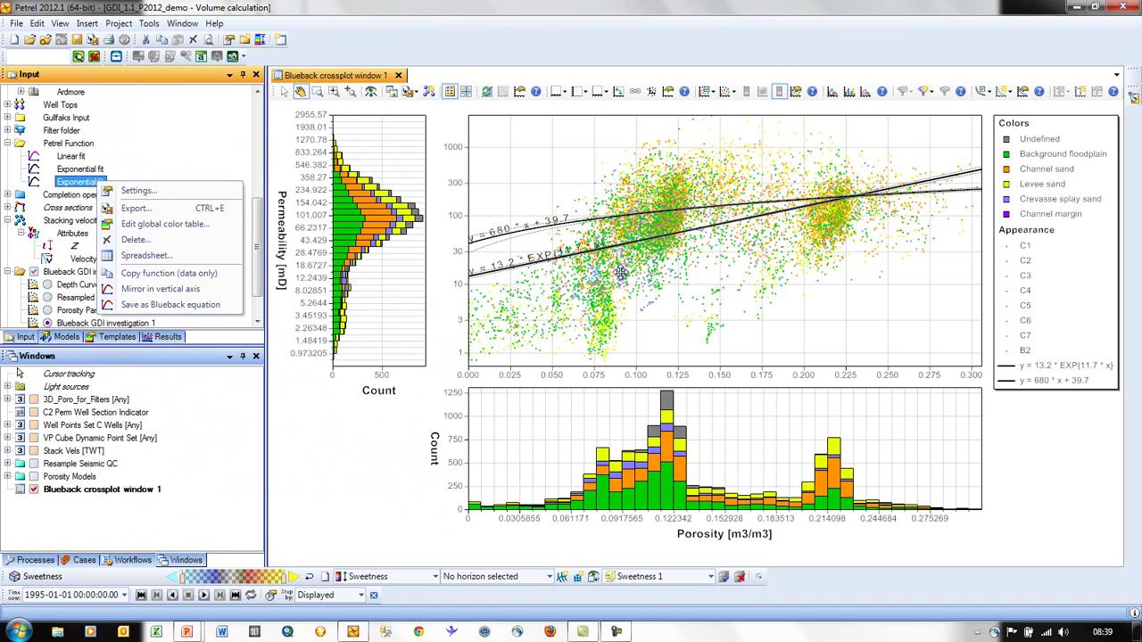
- Save the crossplot's exponential fit as a user-defined equation
left_click(1075, 75)
left_click(993, 91)
left_click(988, 93)
right_click(1040, 121)
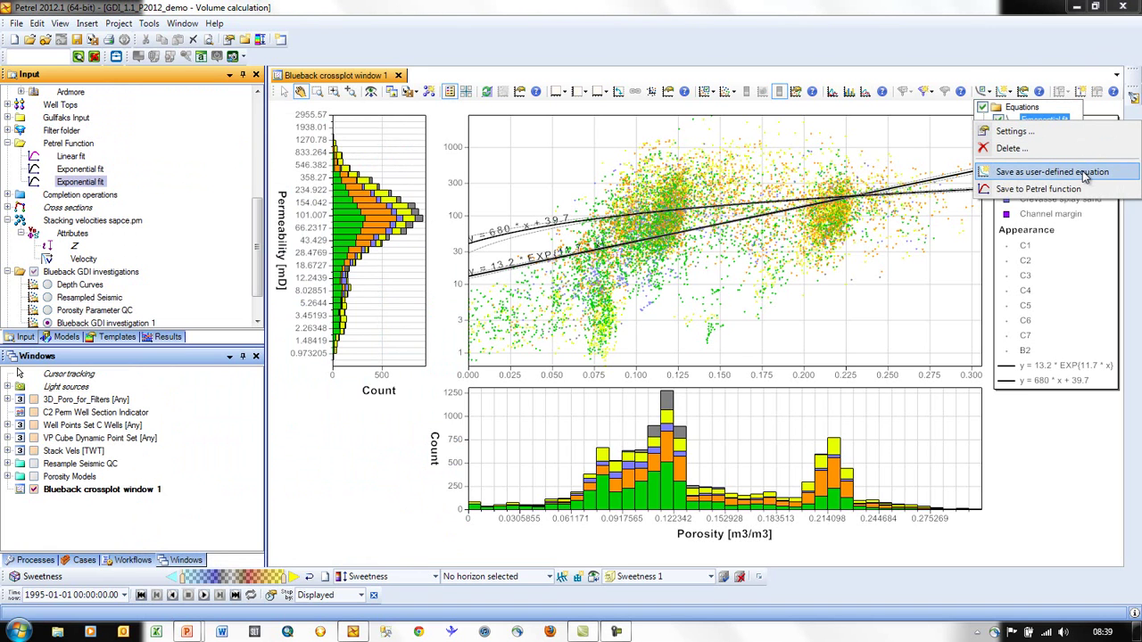
left_click(1083, 172)
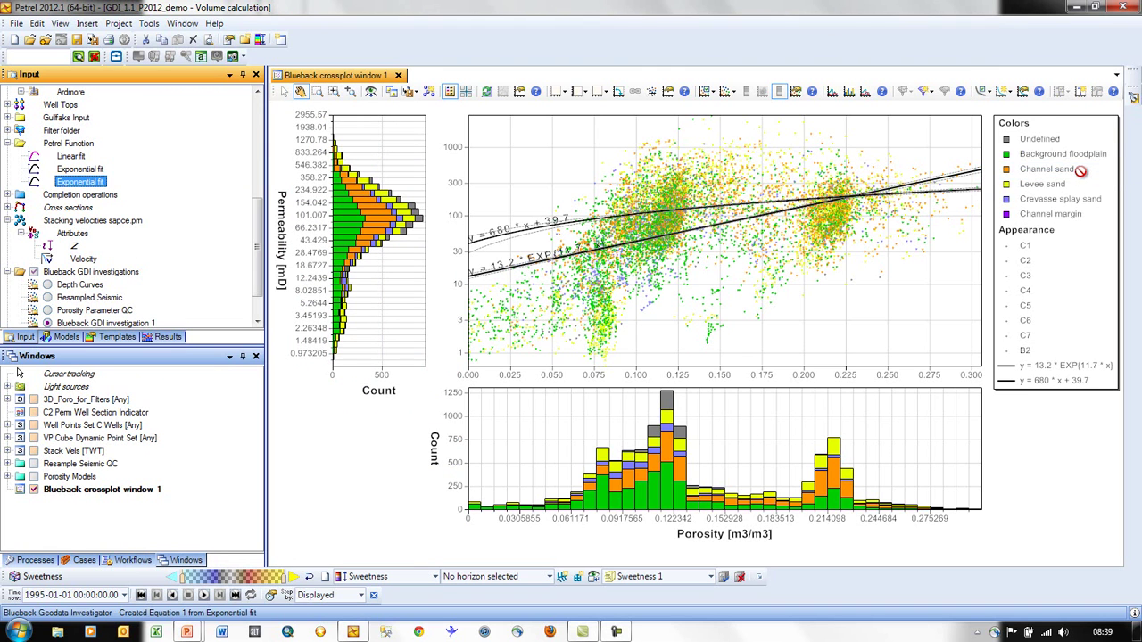
- Set both coefficients a and b of the user-defined Equation 1 to 10 in the equation settings
left_click(1024, 93)
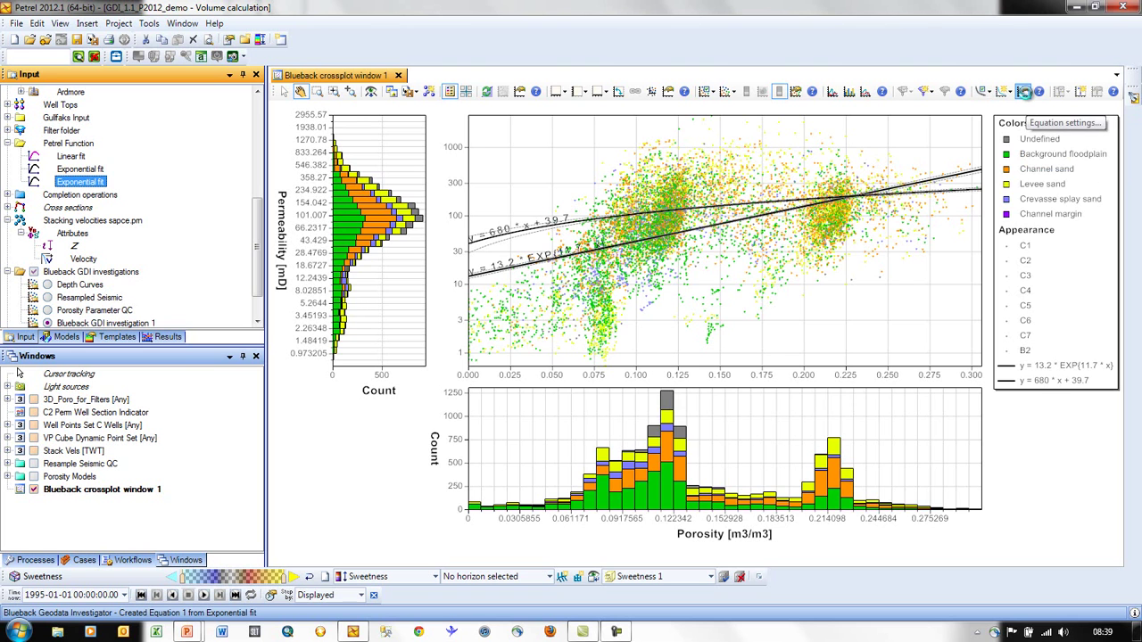
left_click(440, 149)
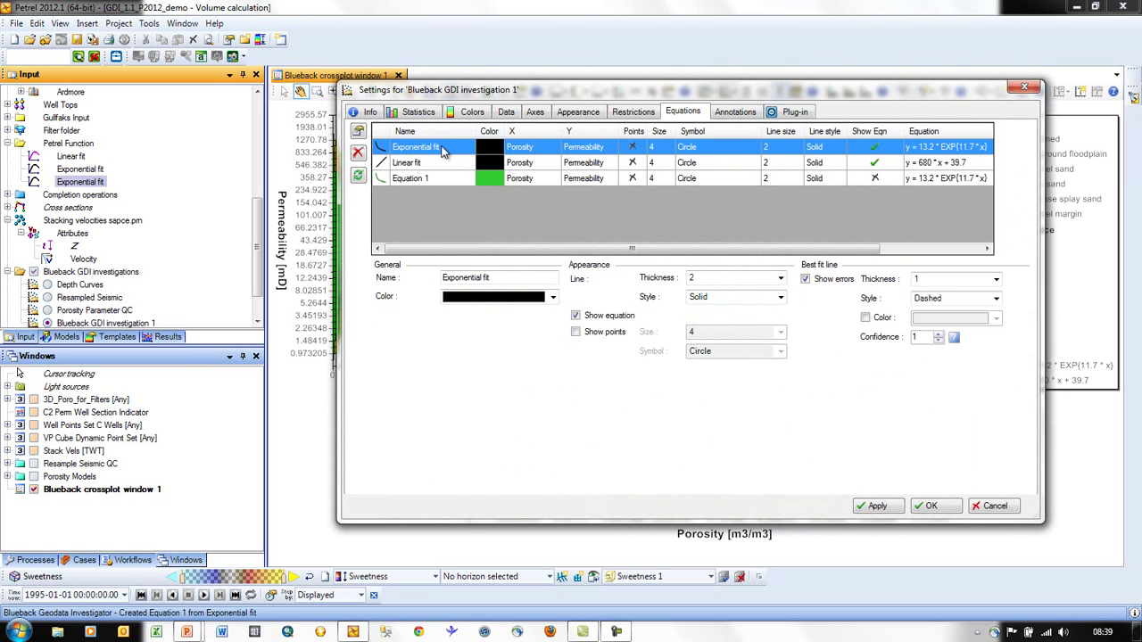
left_click(444, 181)
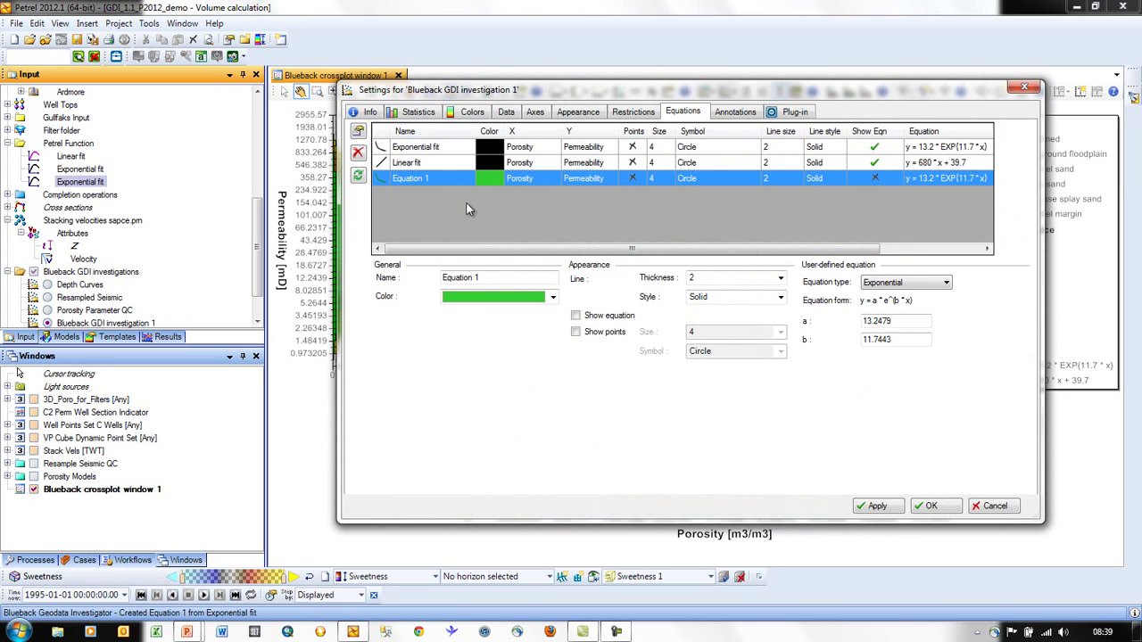
left_click_drag(908, 323, 849, 329)
type("10")
key("Tab")
type("10")
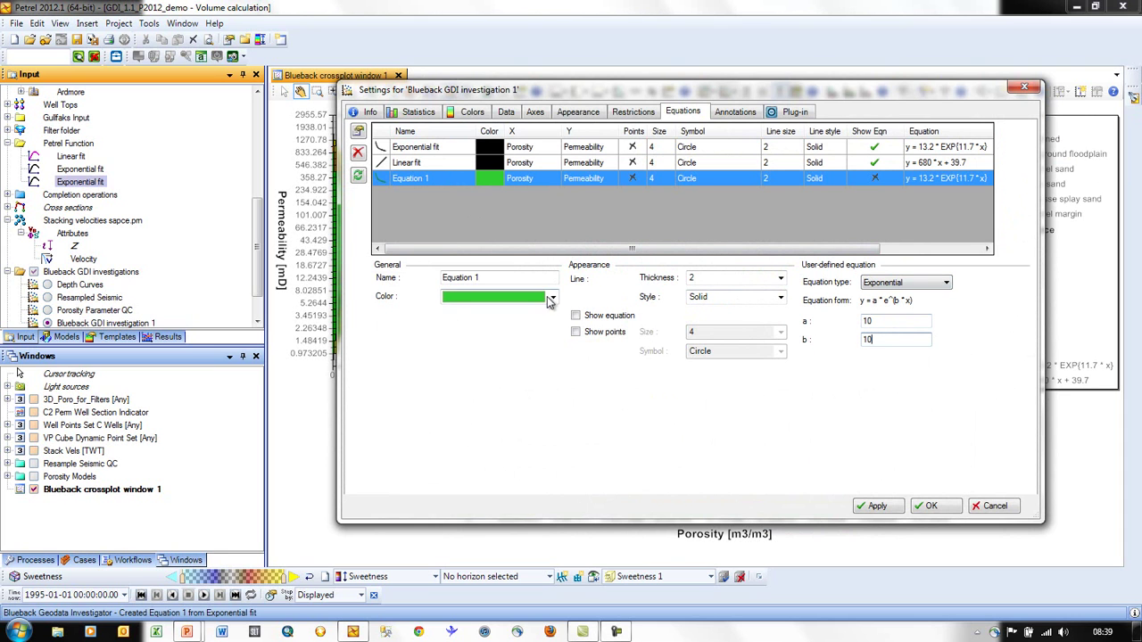
- Colour Equation 1 red with a line thickness of 4 and accept the equation settings
left_click(539, 301)
left_click(448, 338)
left_click(780, 278)
left_click(758, 323)
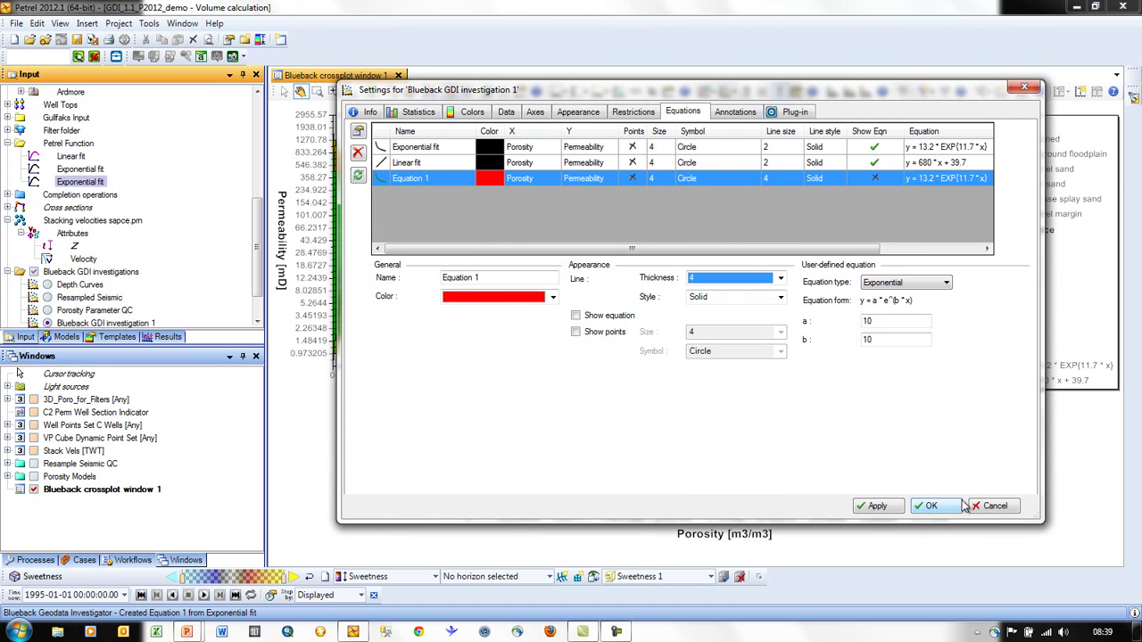
left_click(932, 505)
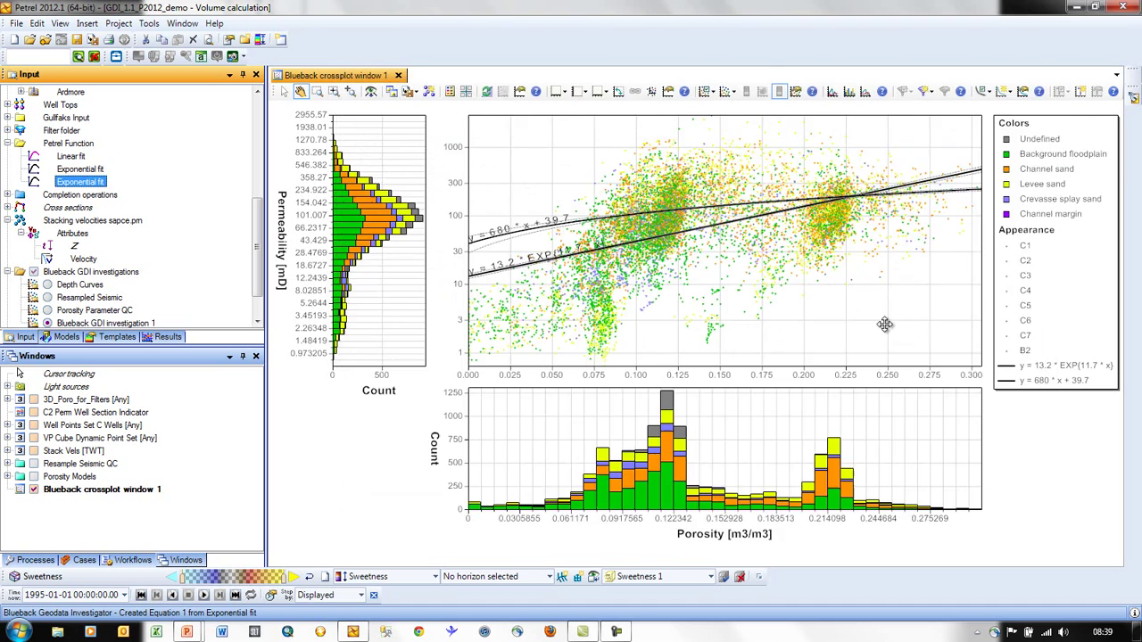
- Display the user-defined Equation 1 on the porosity–permeability crossplot
left_click(1006, 92)
left_click(999, 146)
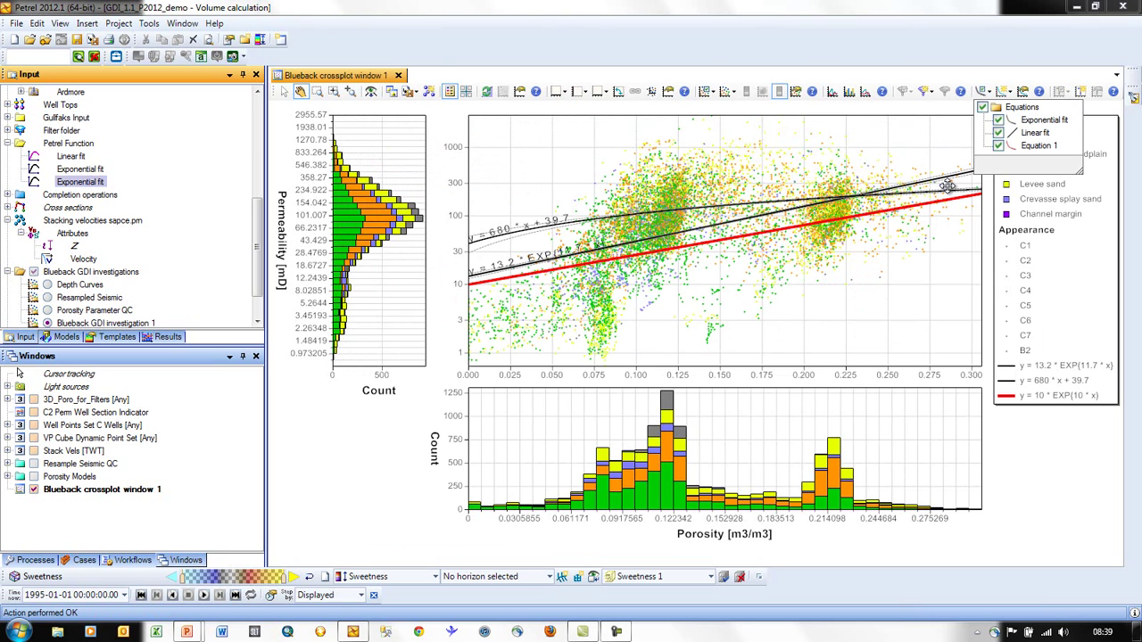
left_click(991, 45)
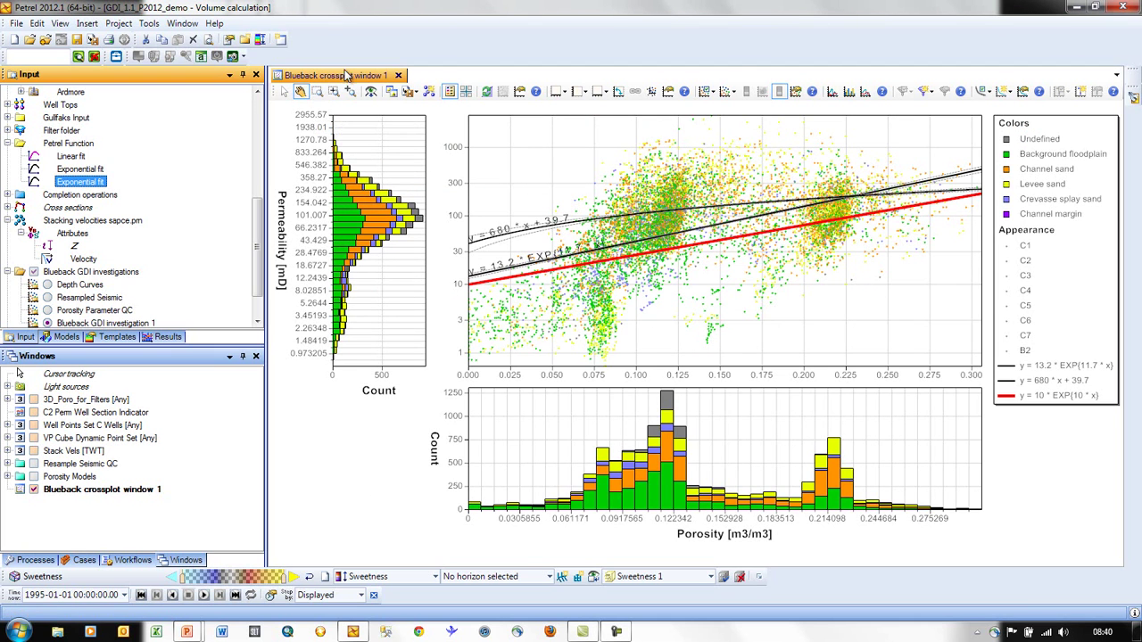
- Replace the crossplot window with a new Blueback histogram window and display Blueback GDI investigation 1 in it
left_click(398, 75)
left_click(181, 25)
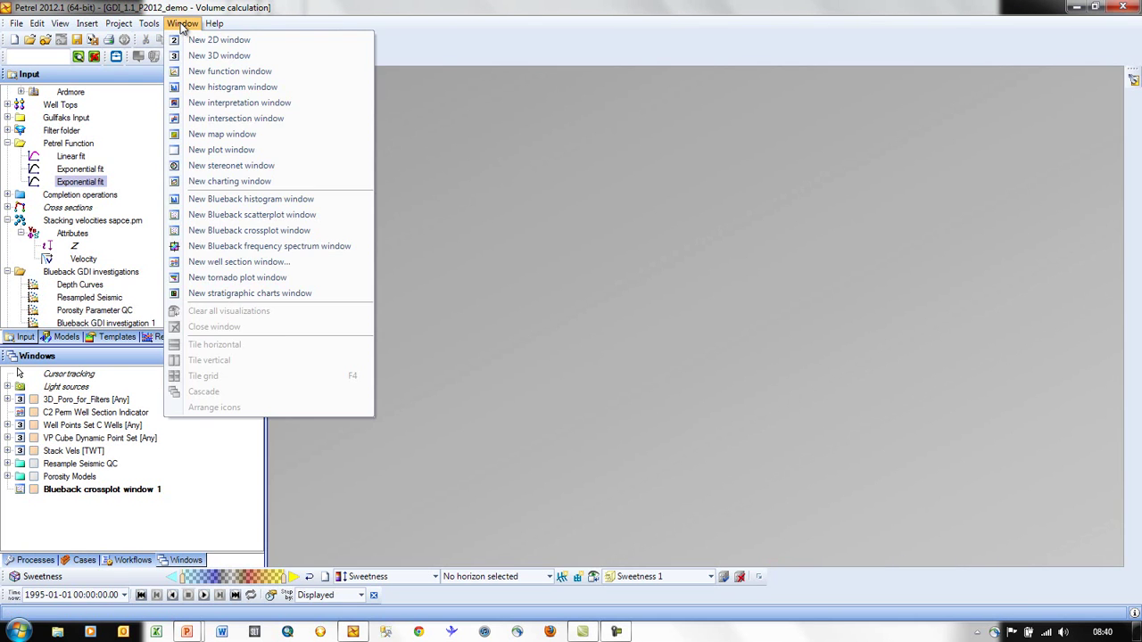
left_click(334, 201)
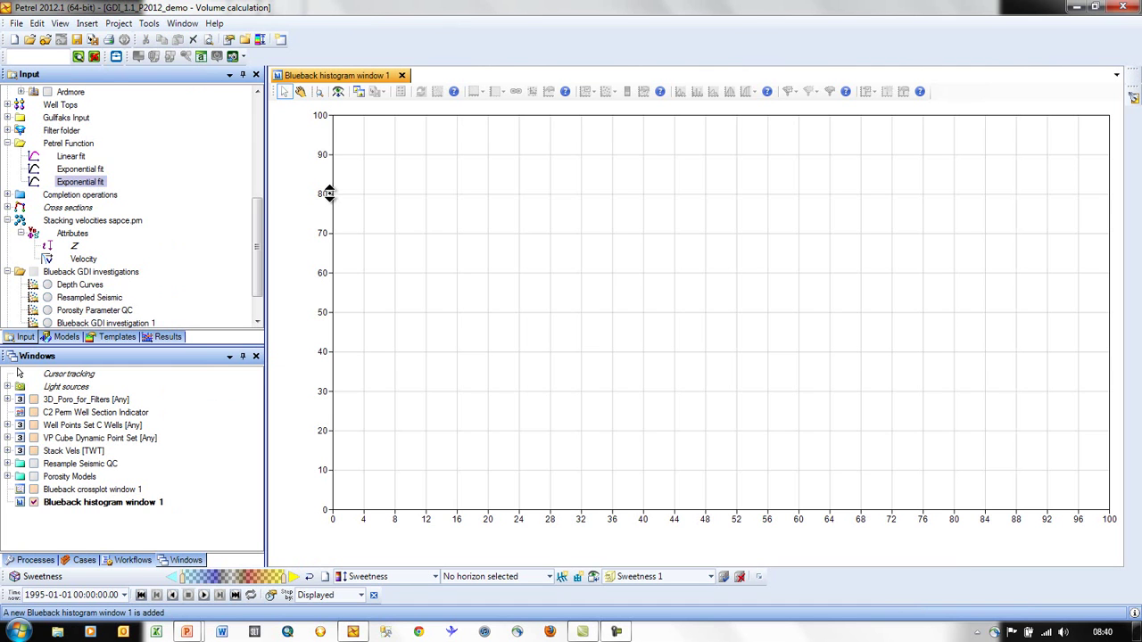
left_click_drag(265, 268, 259, 268)
scroll(163, 316, "down", 1)
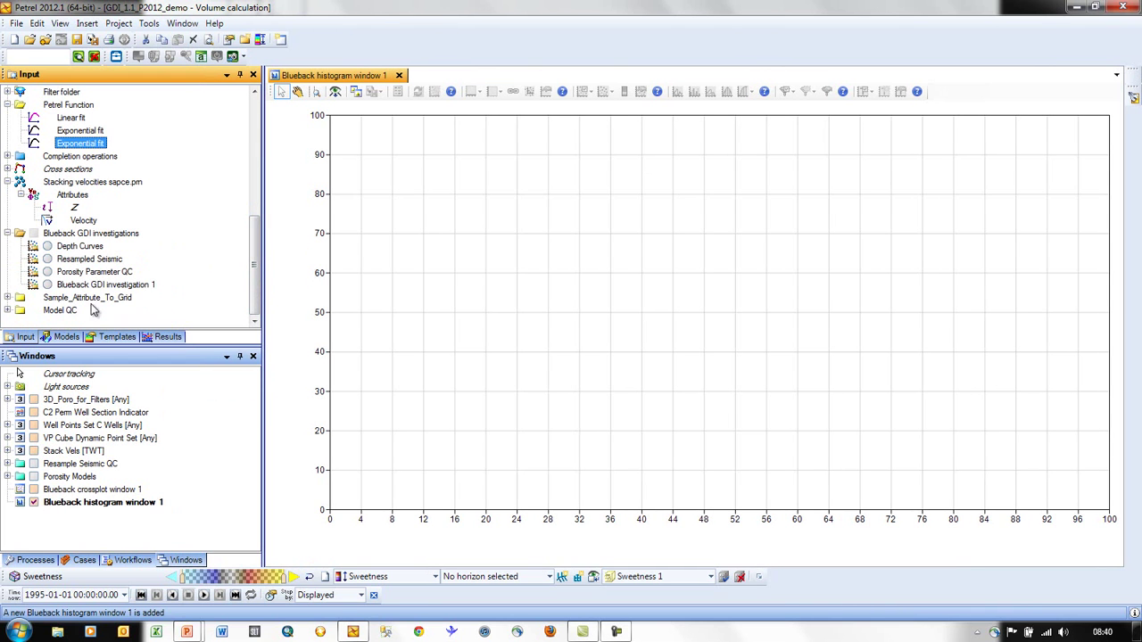
left_click(47, 285)
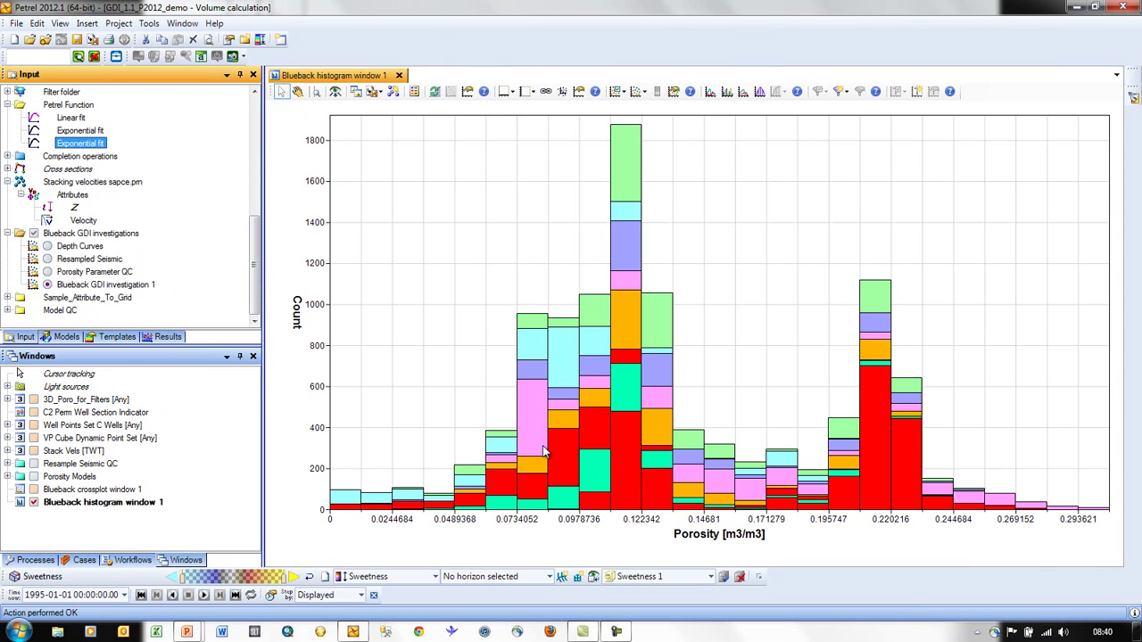
- Show permeability data in the histogram and colour it by fluvial facies
left_click(507, 92)
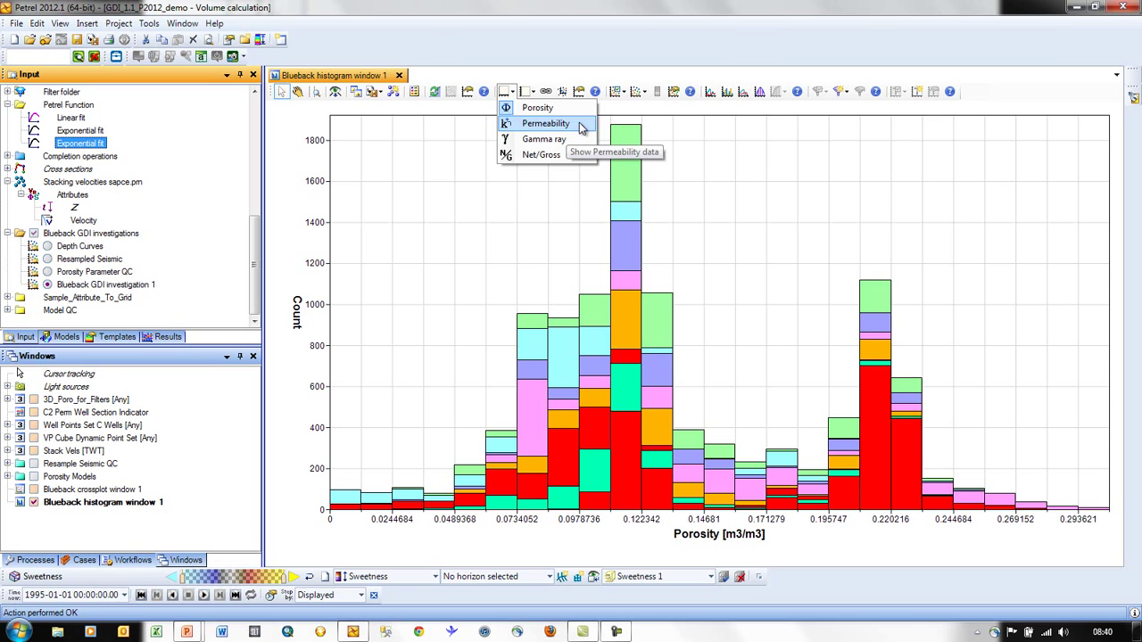
left_click(581, 126)
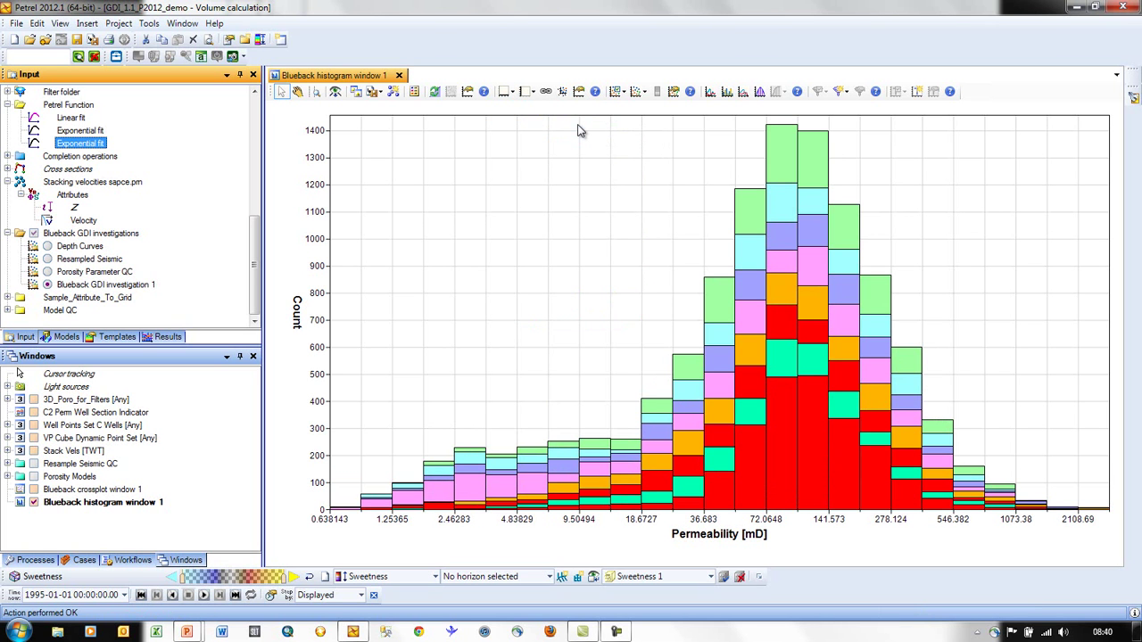
left_click(639, 91)
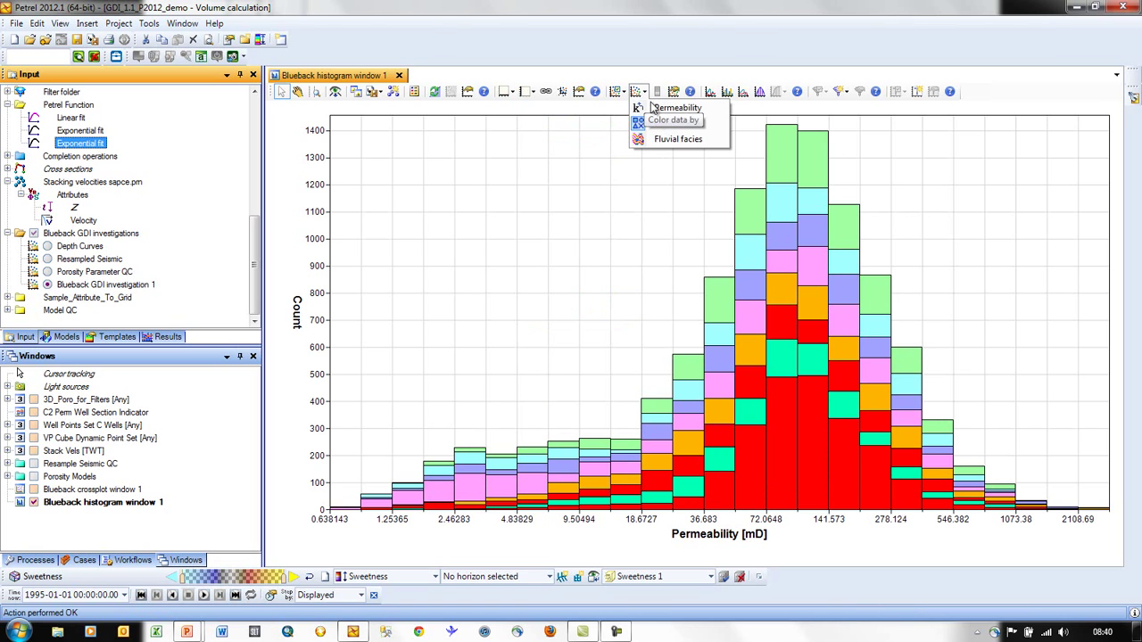
left_click(675, 139)
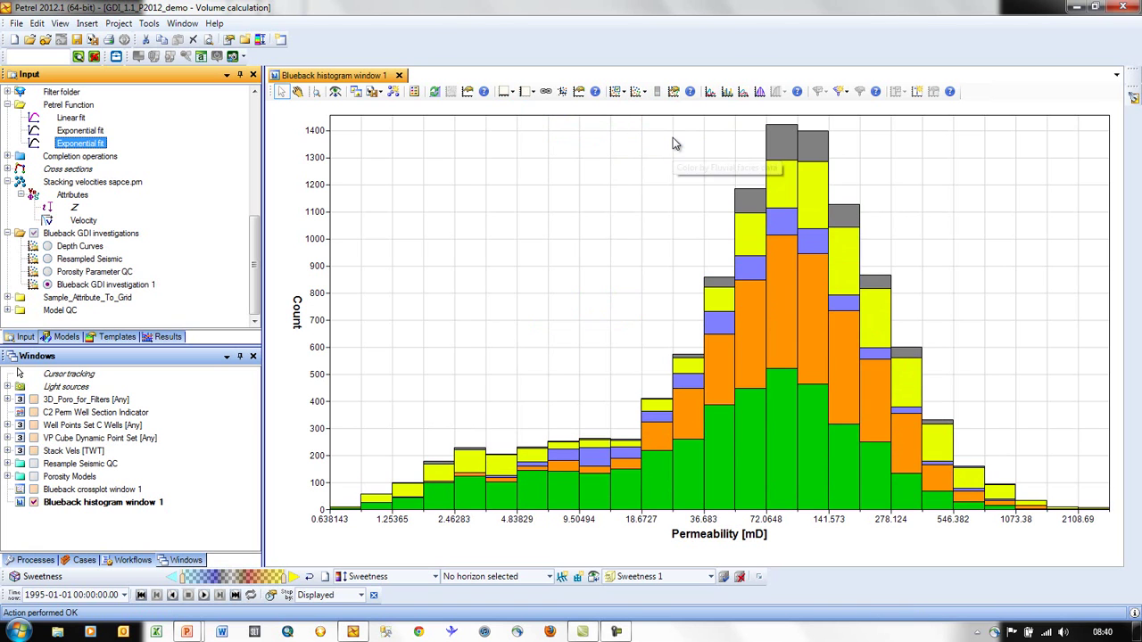
- Hide wells C7, C6 and C5 from the permeability histogram
left_click(645, 92)
left_click(616, 91)
left_click(616, 91)
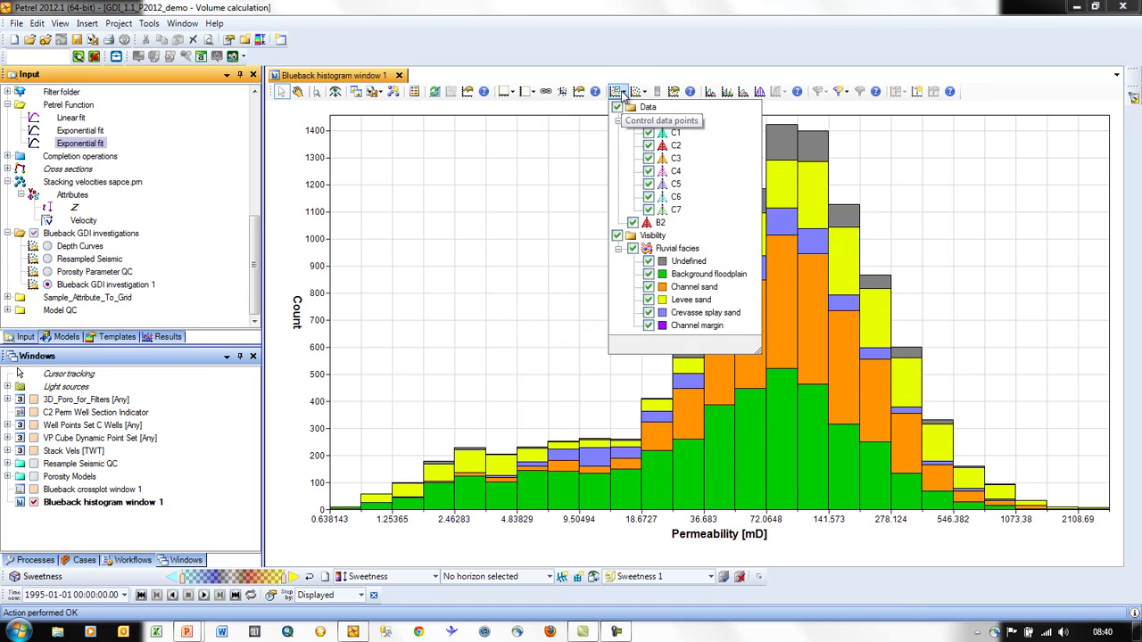
left_click(648, 209)
left_click(649, 196)
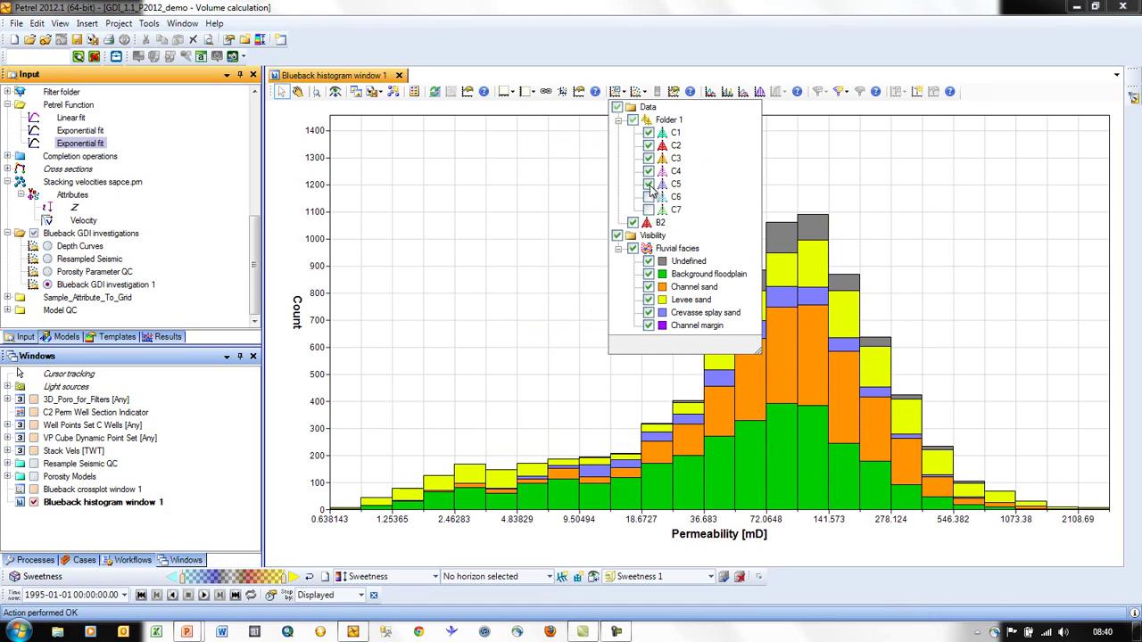
left_click(649, 184)
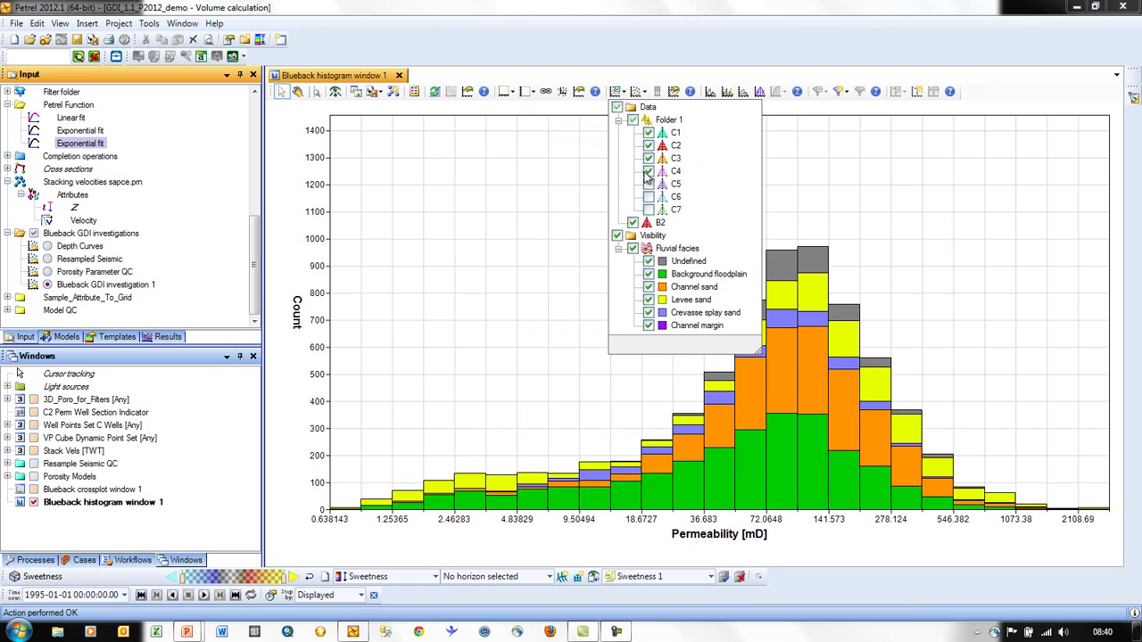
- Colour the permeability histogram by well and show its legend
left_click(644, 91)
left_click(656, 125)
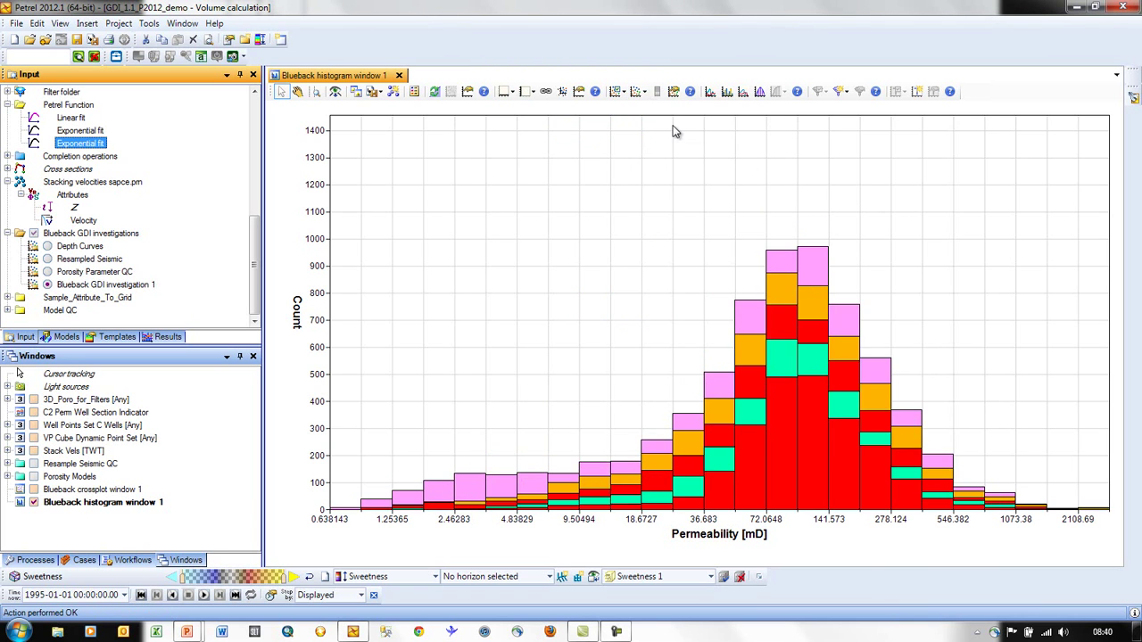
left_click(414, 91)
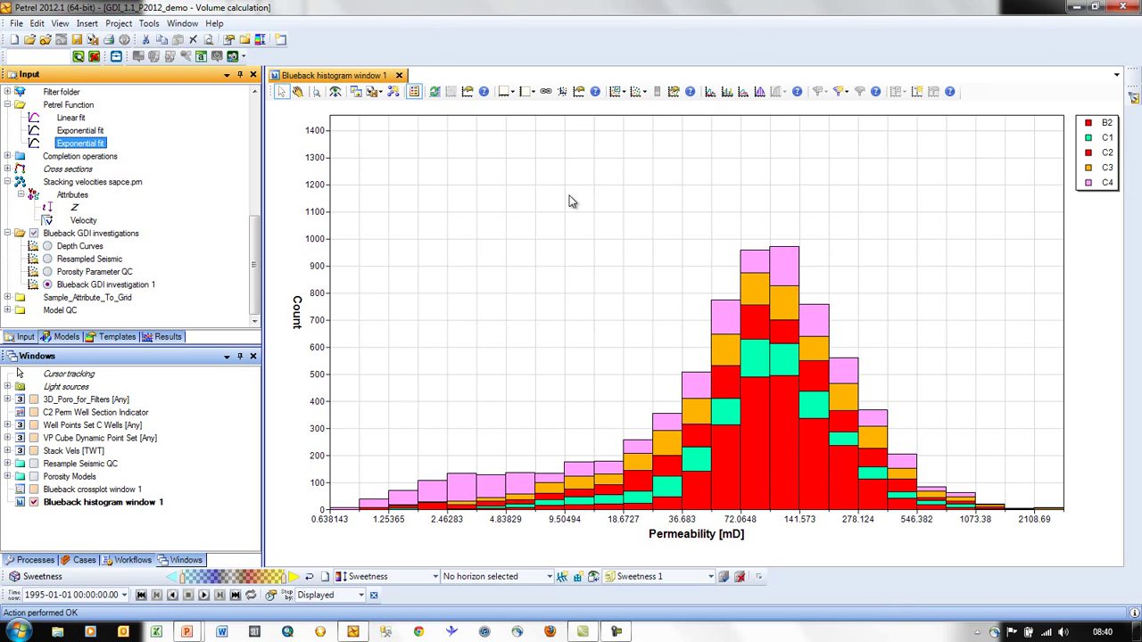
- Display the wells' histogram bars side by side and switch the vertical axis to percent
left_click(727, 93)
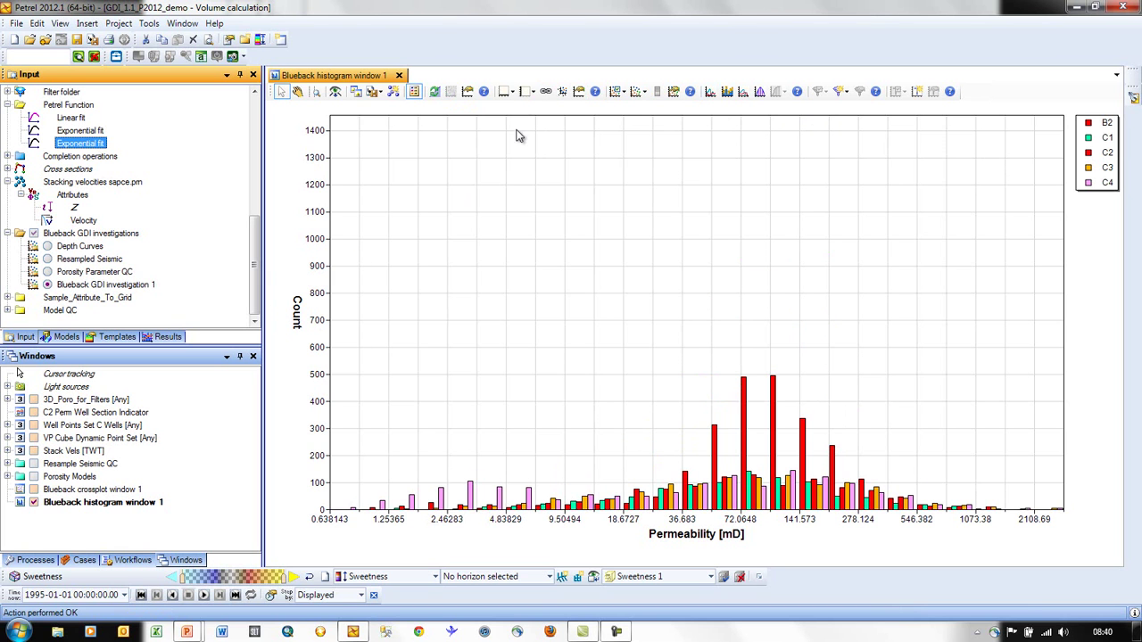
left_click(527, 91)
left_click(535, 121)
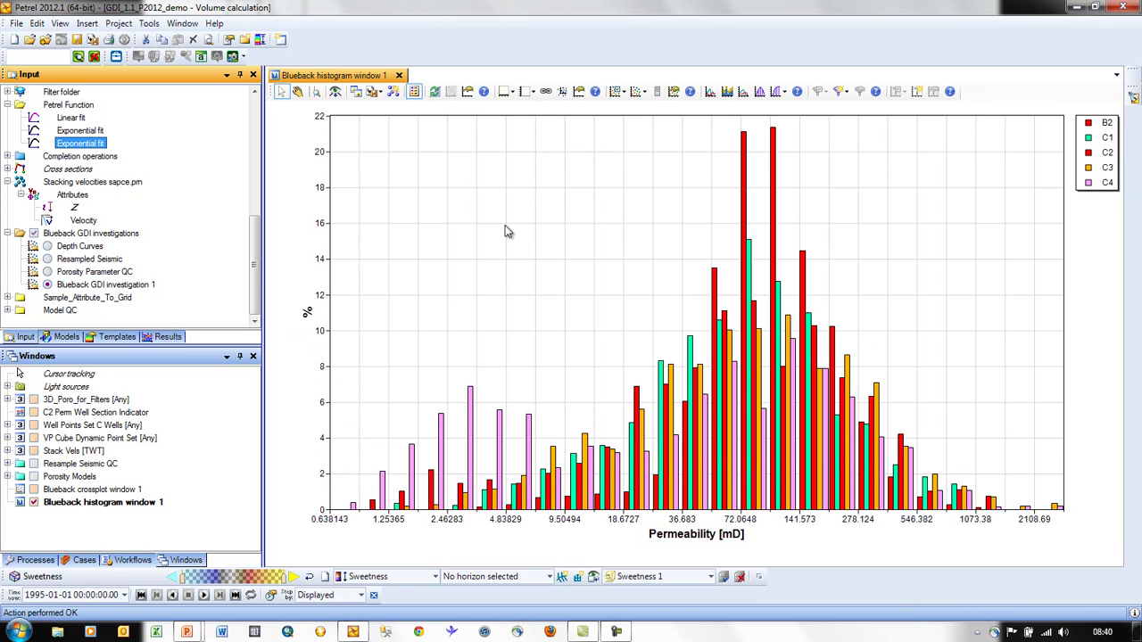
- Show the data statistics table for the wells below the permeability histogram
left_click(761, 93)
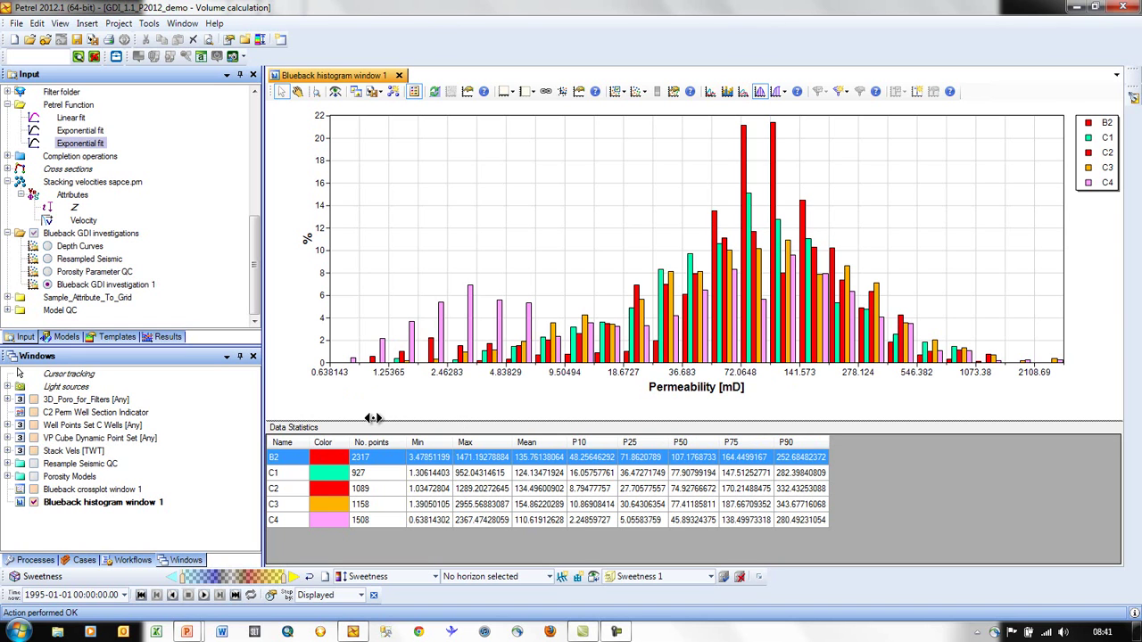
- Colour the permeability histogram by fluvial facies instead of by well
left_click(624, 93)
left_click(643, 93)
left_click(644, 94)
left_click(669, 139)
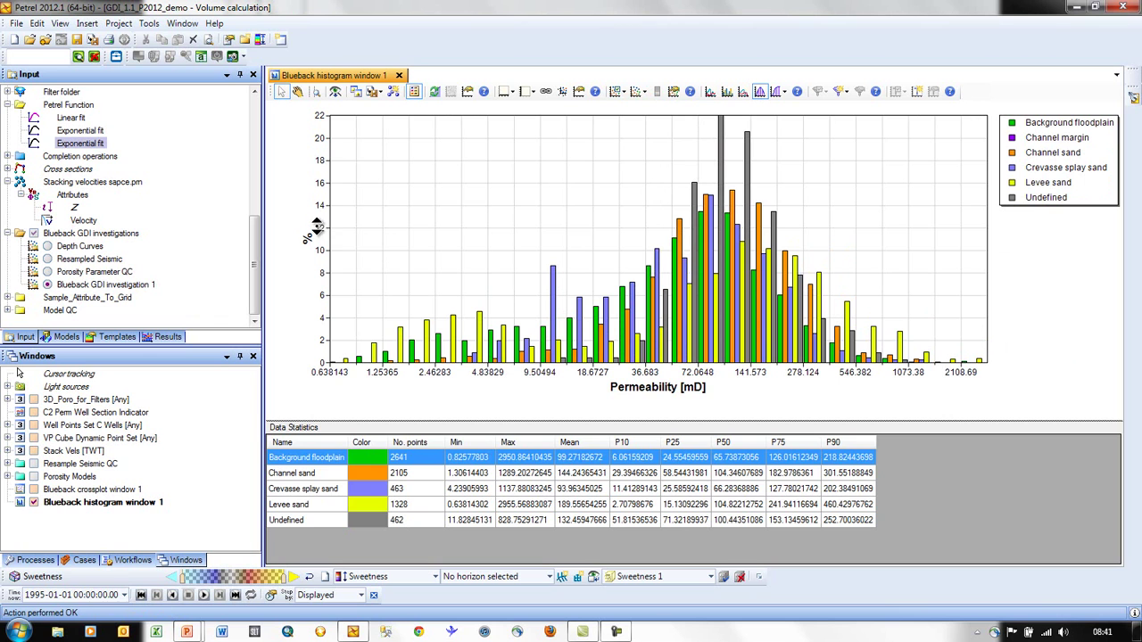
- Show cumulative percentile curves for Channel sand, Levee sand and Background floodplain on the permeability histogram
left_click(786, 92)
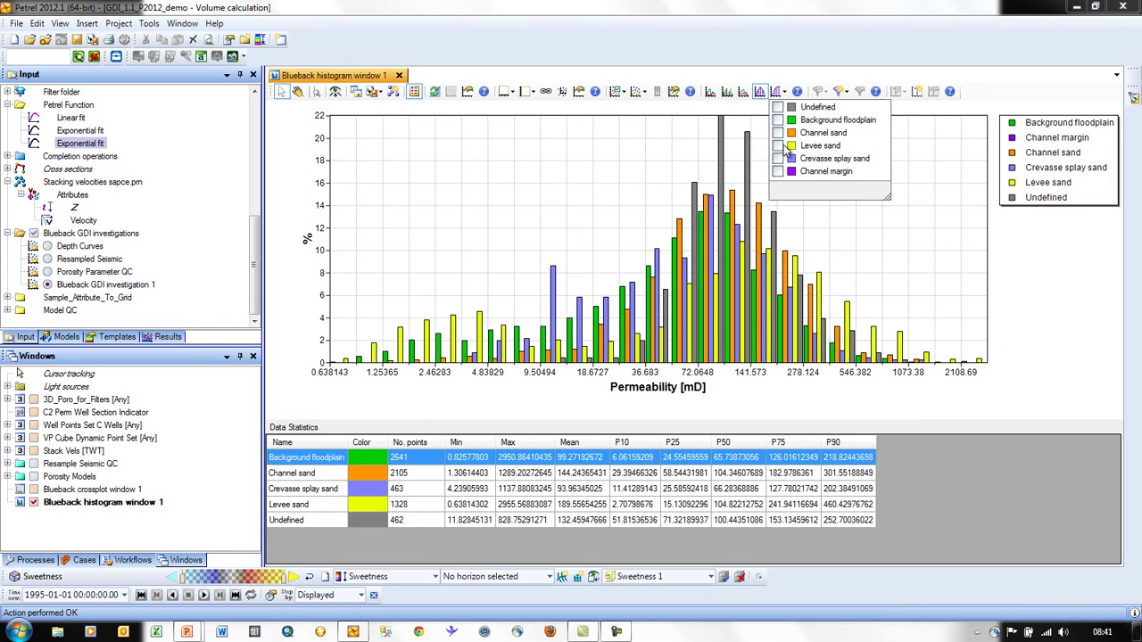
left_click(780, 132)
left_click(778, 146)
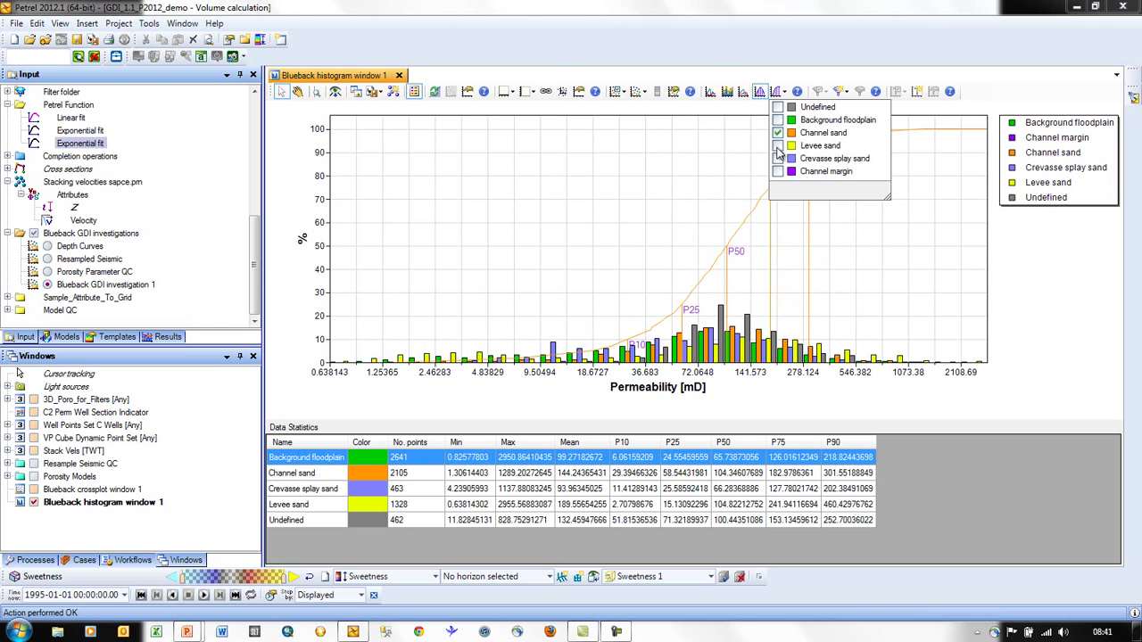
left_click(778, 120)
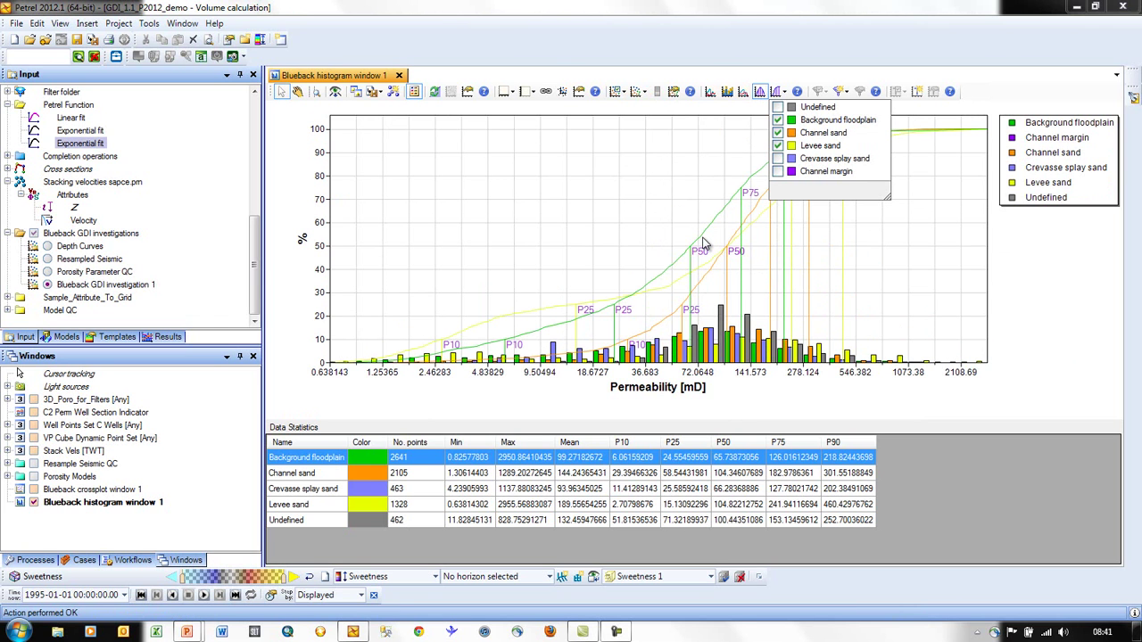
left_click(746, 25)
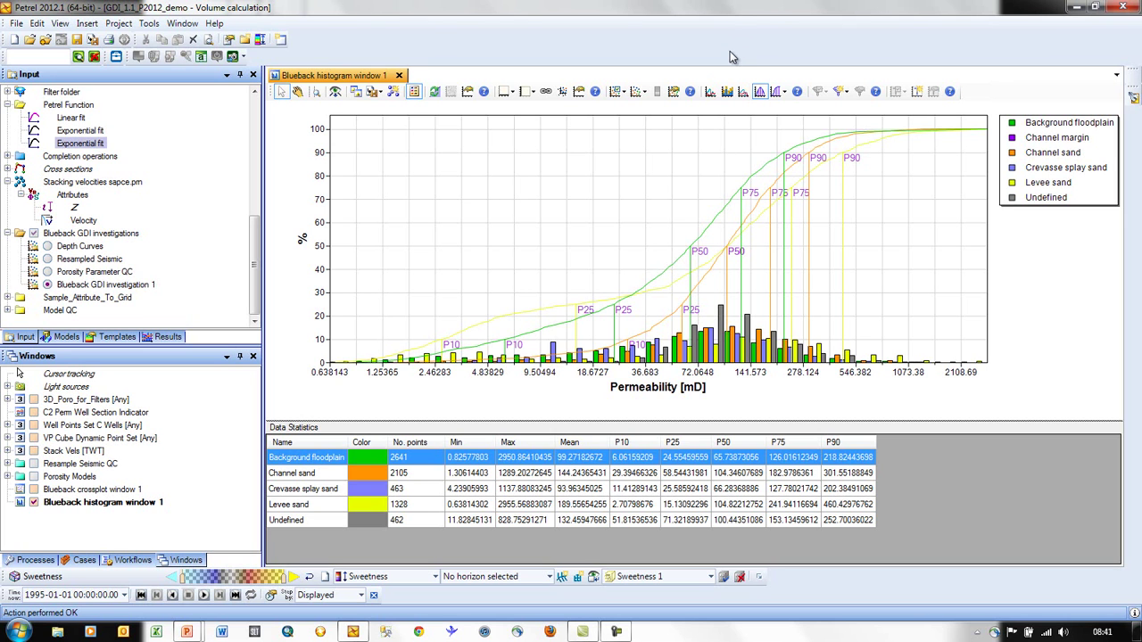
- Remove the cumulative curves of Background floodplain, Channel sand and Levee sand from the histogram
left_click(775, 92)
left_click(777, 119)
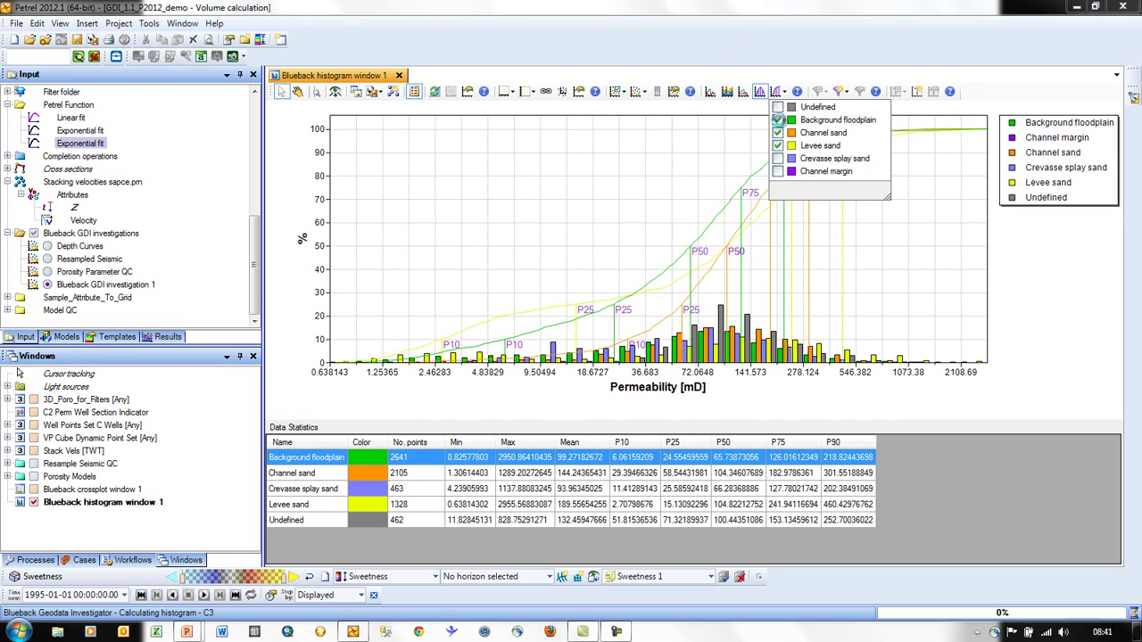
left_click(777, 132)
left_click(778, 145)
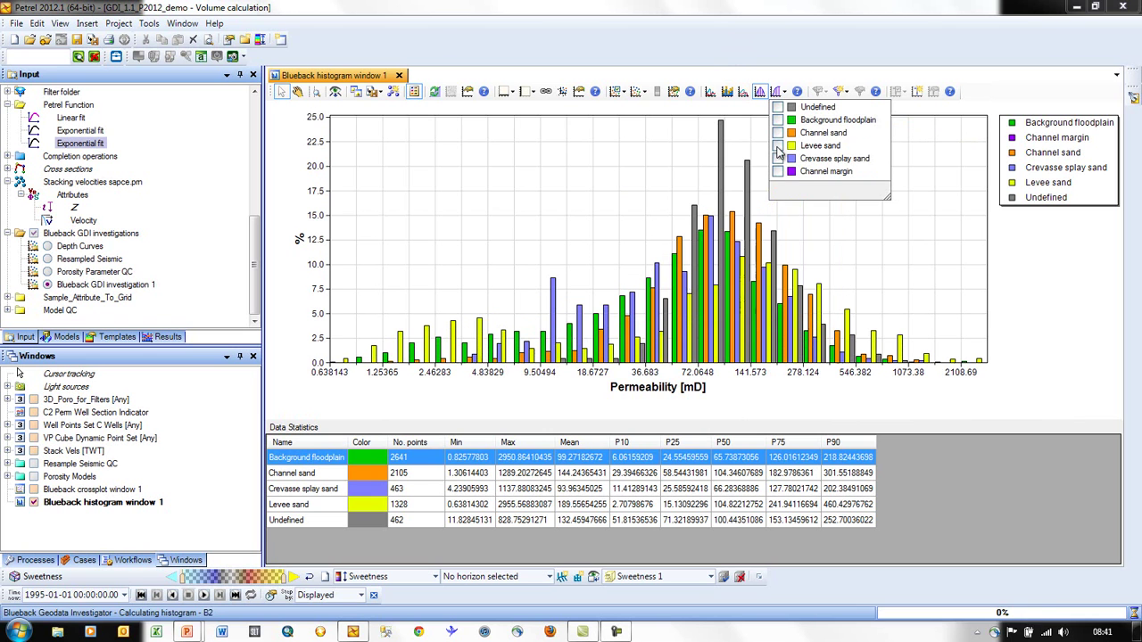
left_click(750, 75)
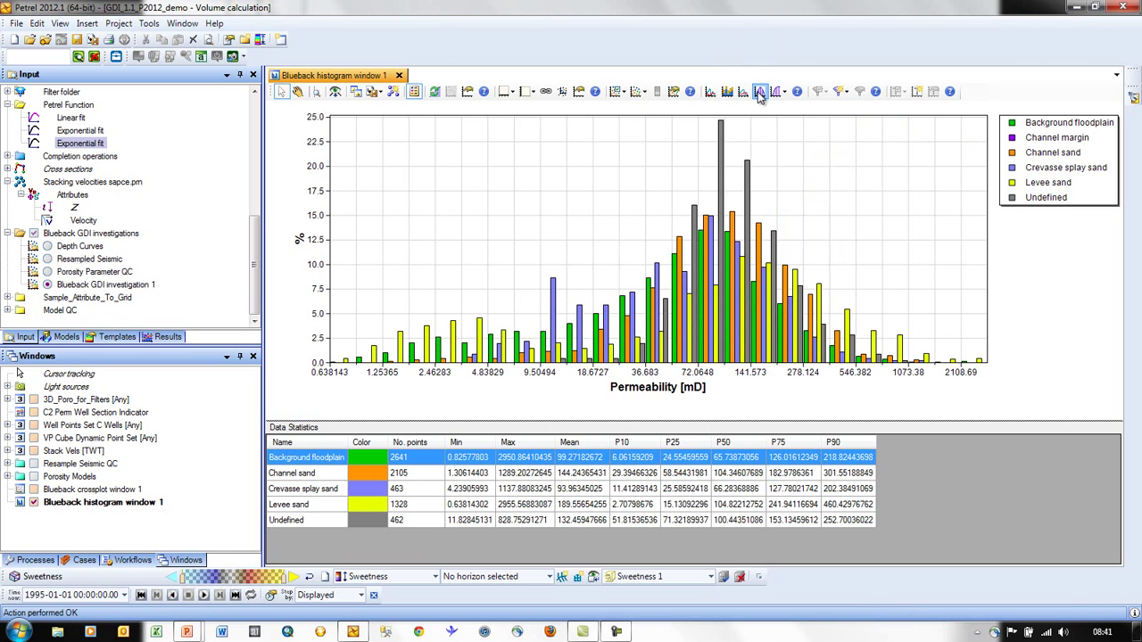
- Hide the data statistics table and switch the histogram's horizontal axis to Porosity
left_click(761, 94)
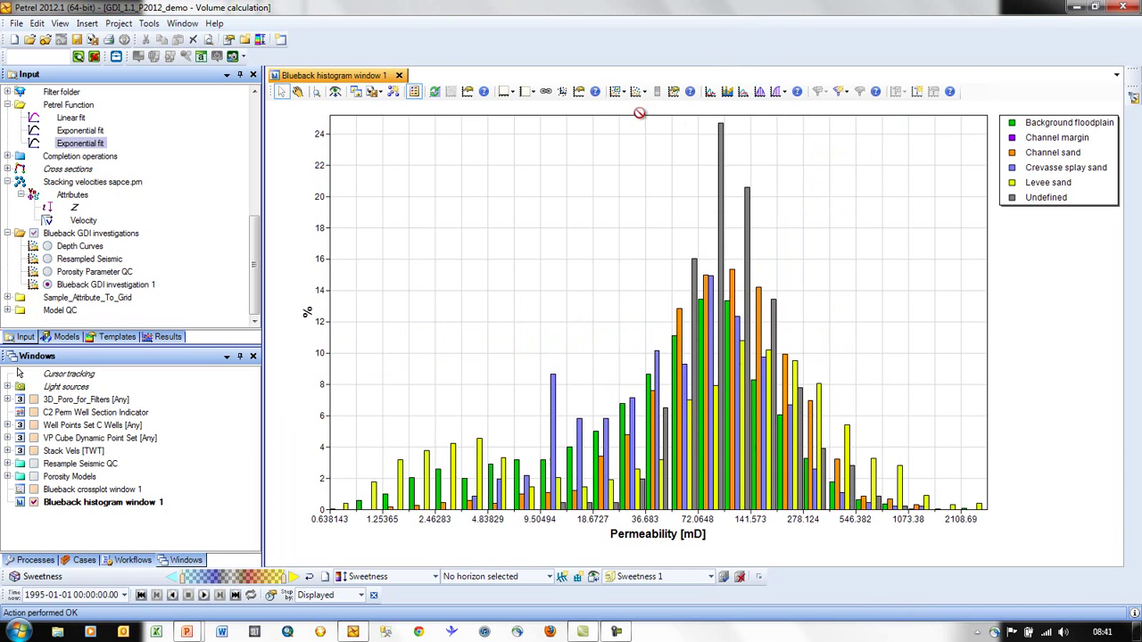
left_click(511, 93)
left_click(530, 108)
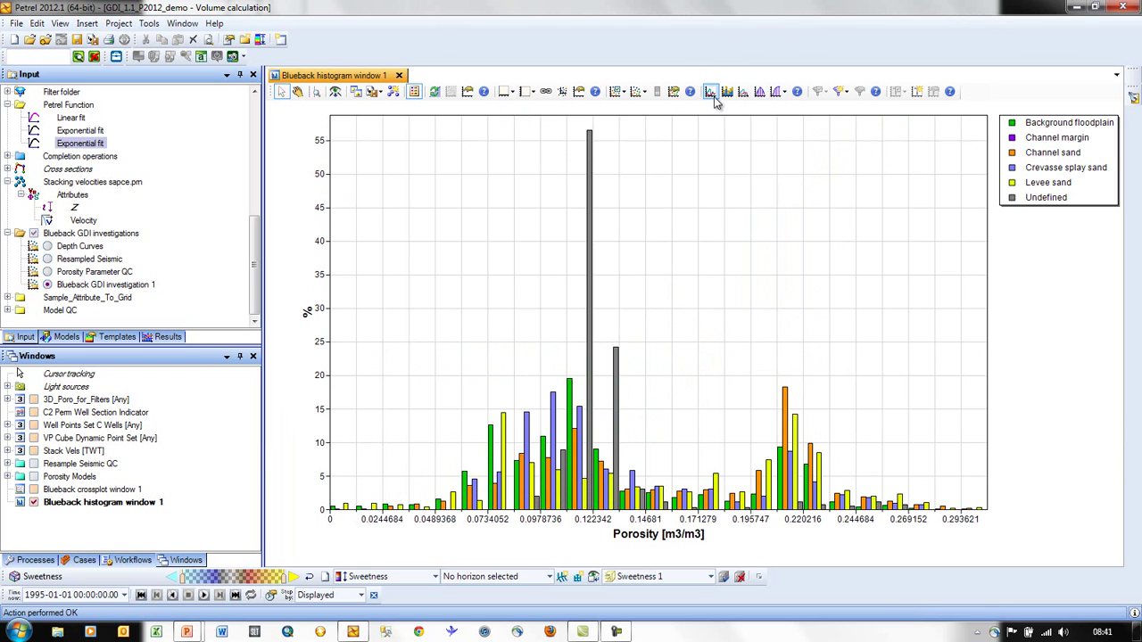
- Stack the facies bars in the porosity histogram and hide its legend
left_click(727, 93)
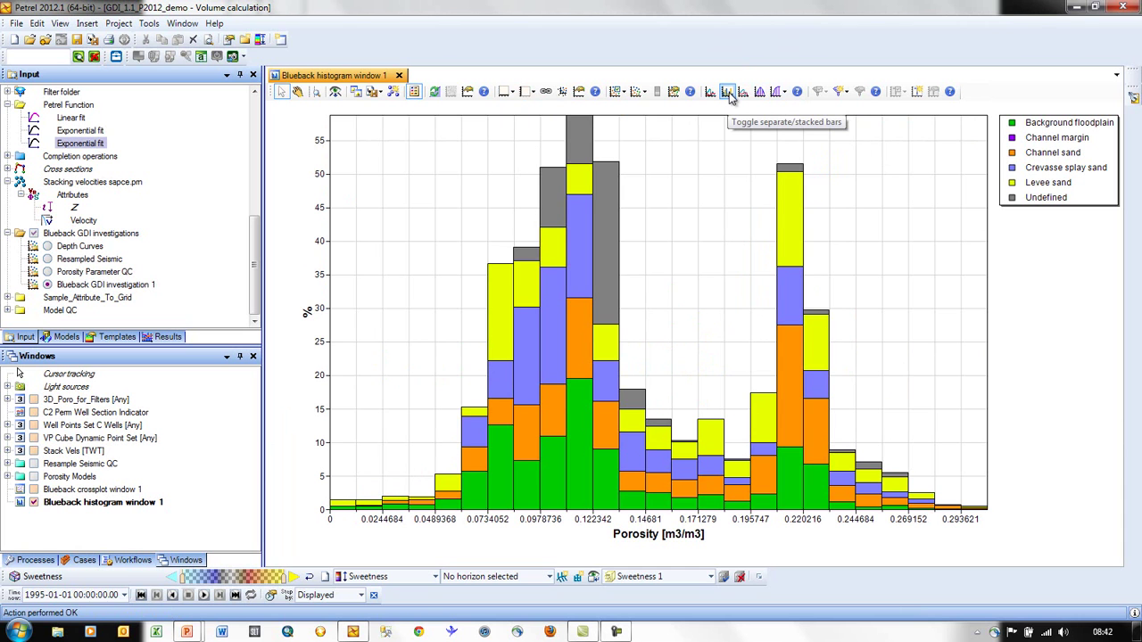
left_click(416, 92)
- Open a new Blueback scatterplot window beside the histogram and display Blueback GDI investigation 1 in it
left_click(182, 23)
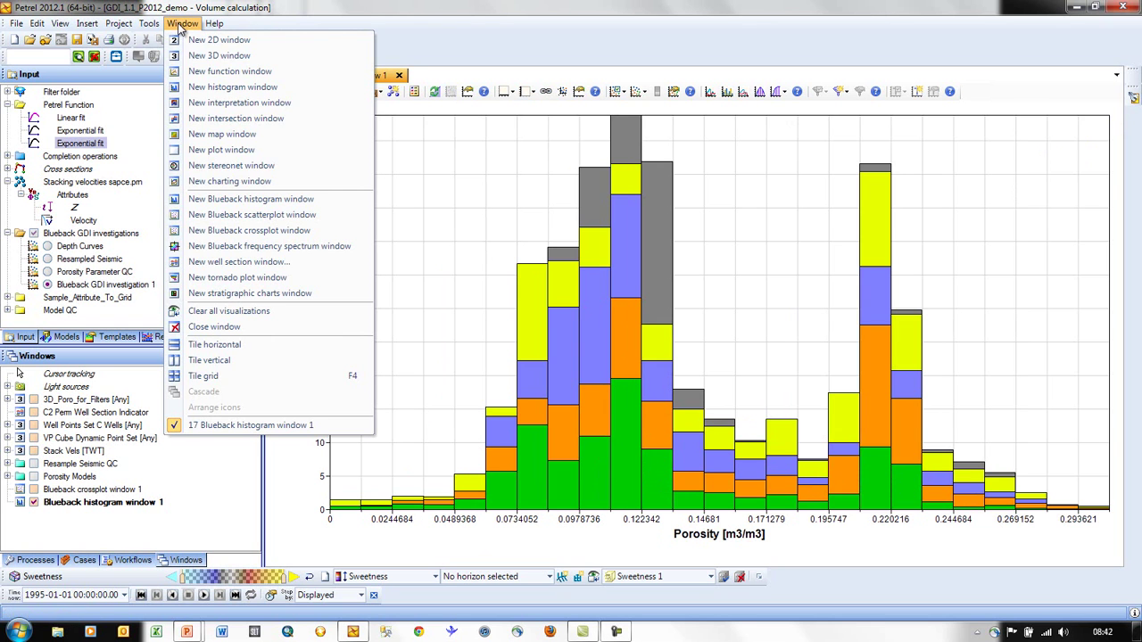
left_click(223, 214)
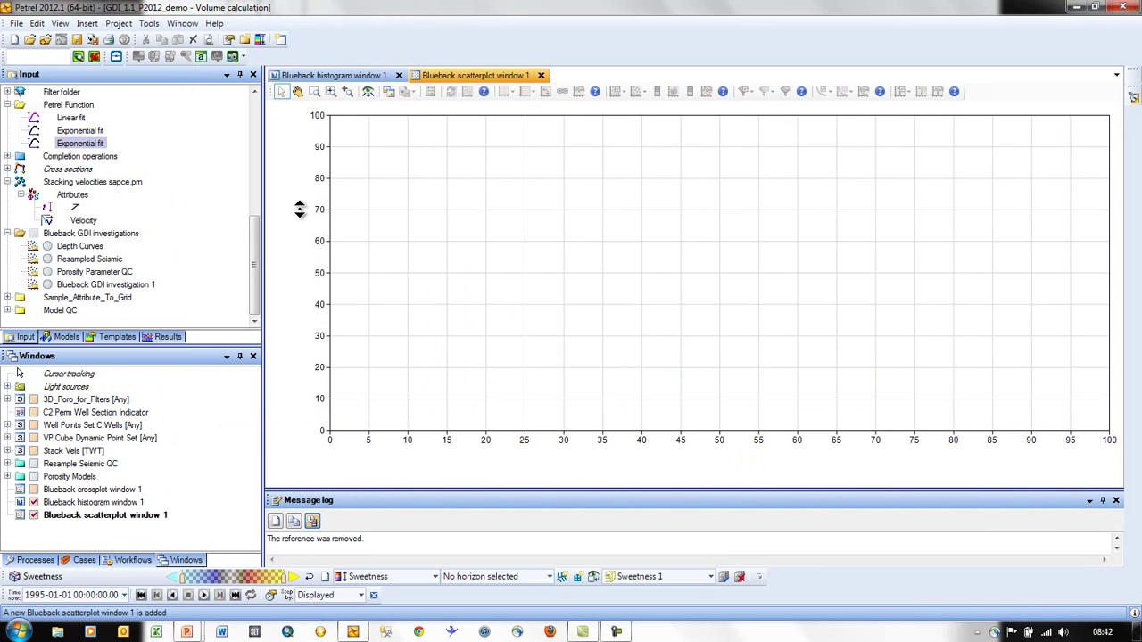
left_click(48, 286)
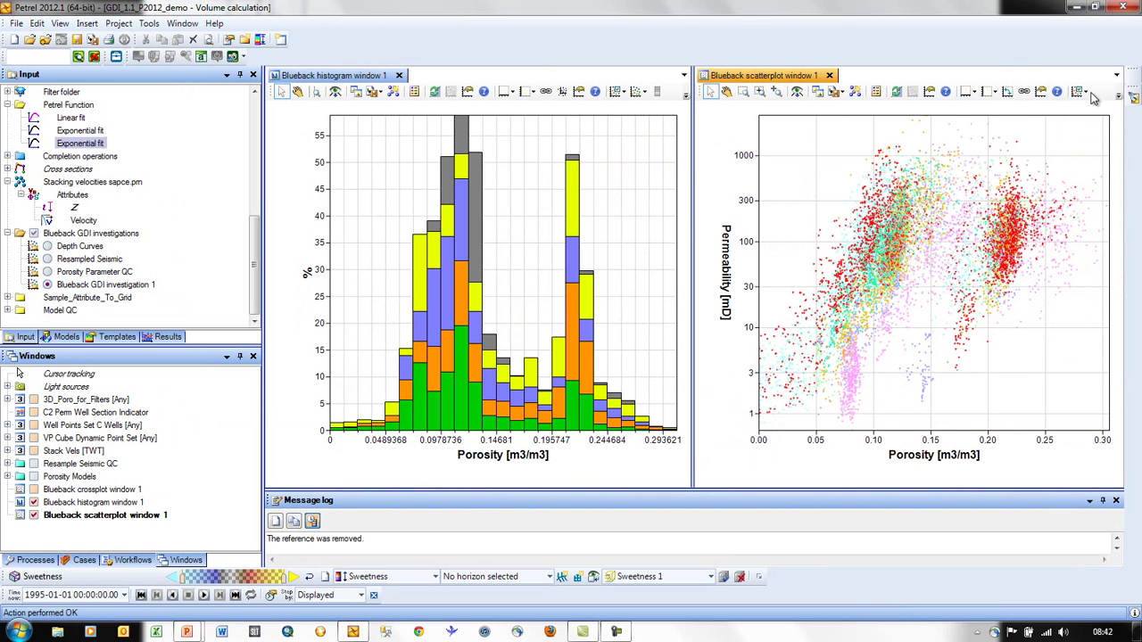
- Colour the porosity-permeability scatterplot points by Fluvial facies
left_click(1119, 93)
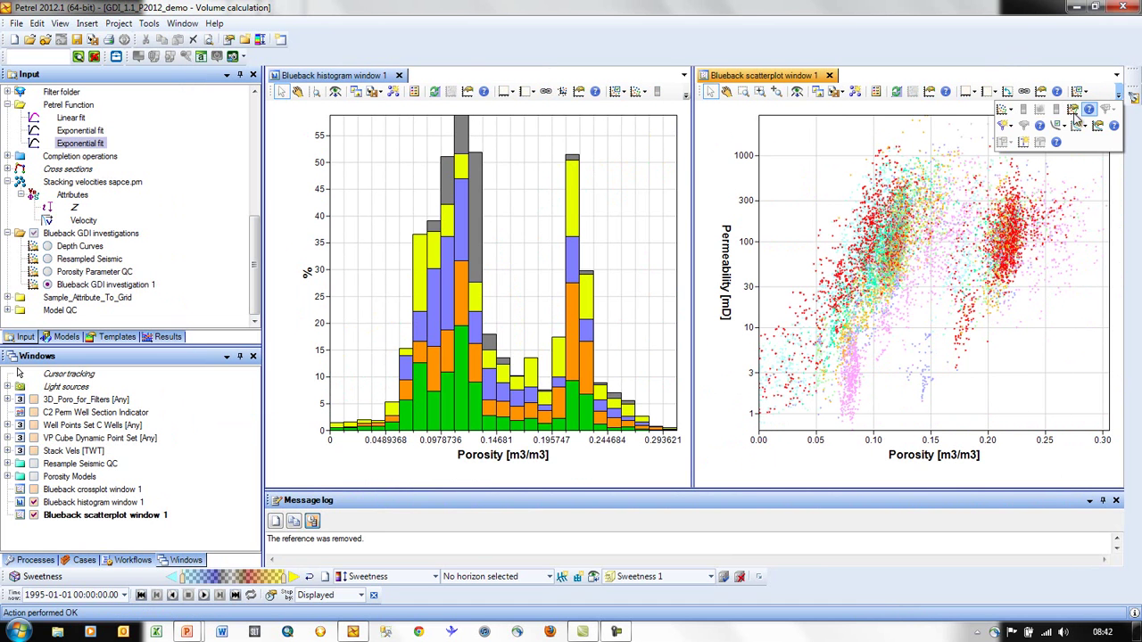
left_click(1021, 130)
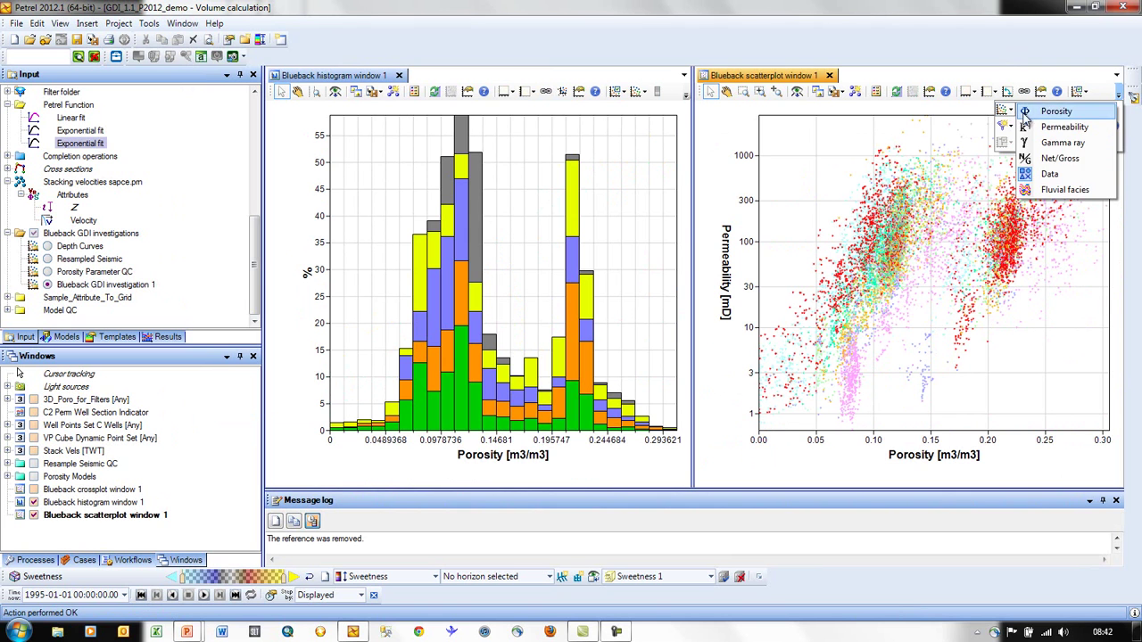
left_click(1039, 172)
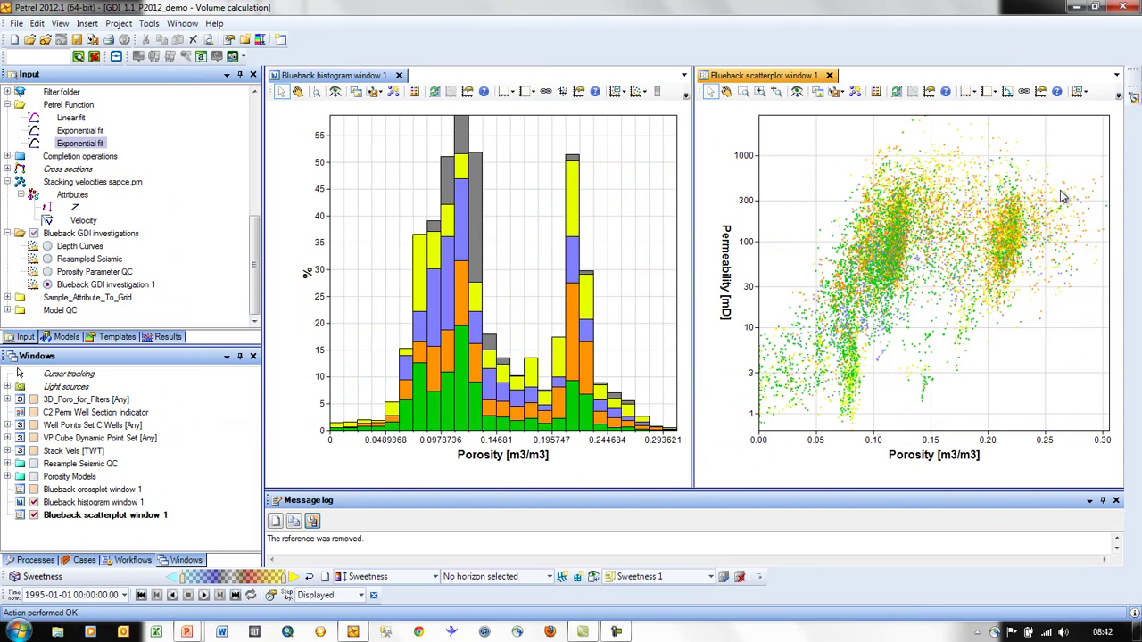
- Add a horizontal cut-off filter to the scatterplot covering porosities from about 0.20 to 0.25
left_click(1120, 95)
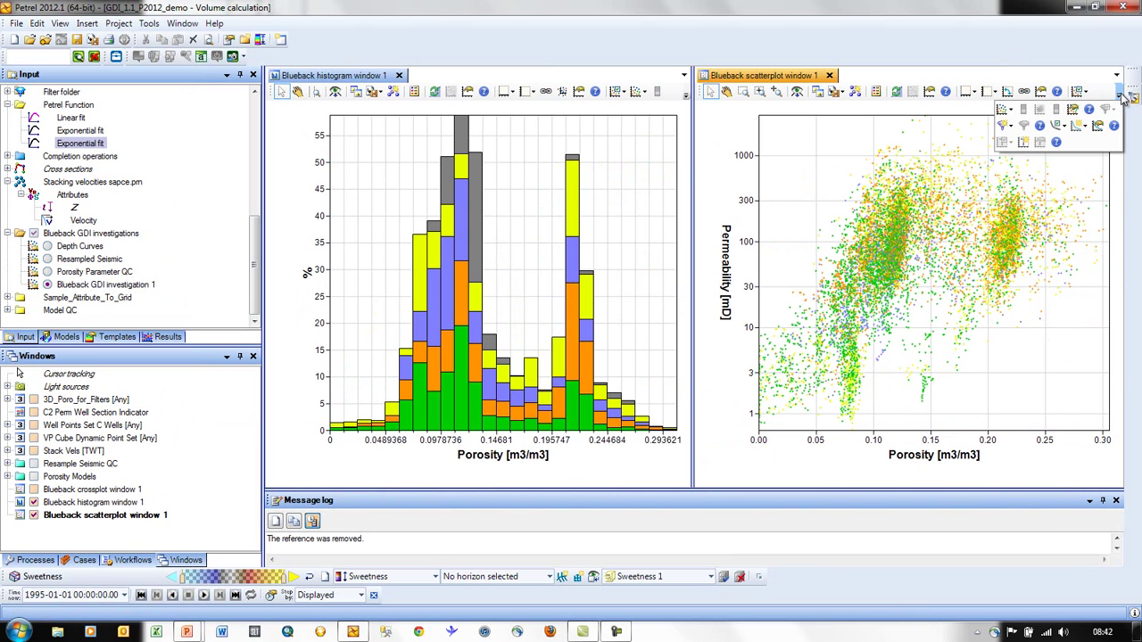
left_click(1011, 129)
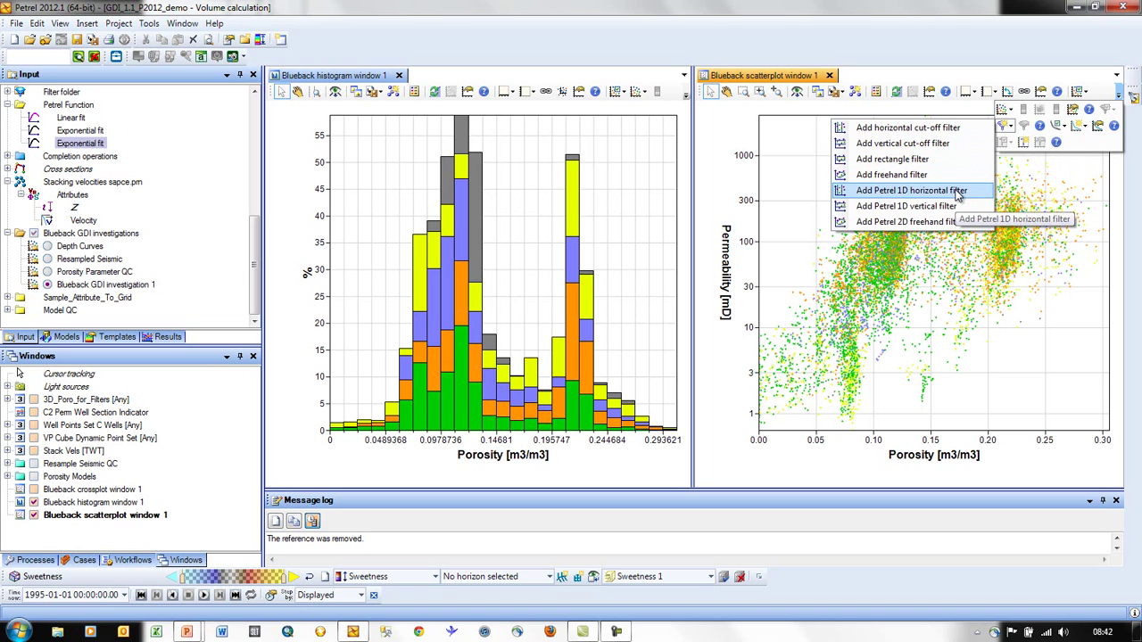
left_click(944, 132)
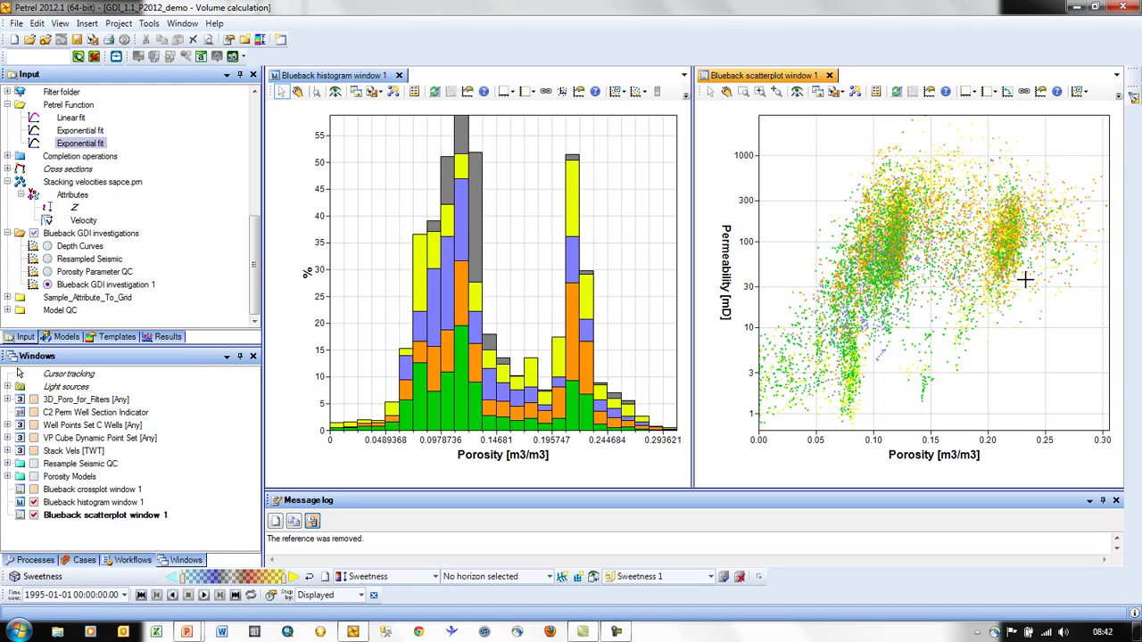
left_click_drag(989, 353, 1046, 350)
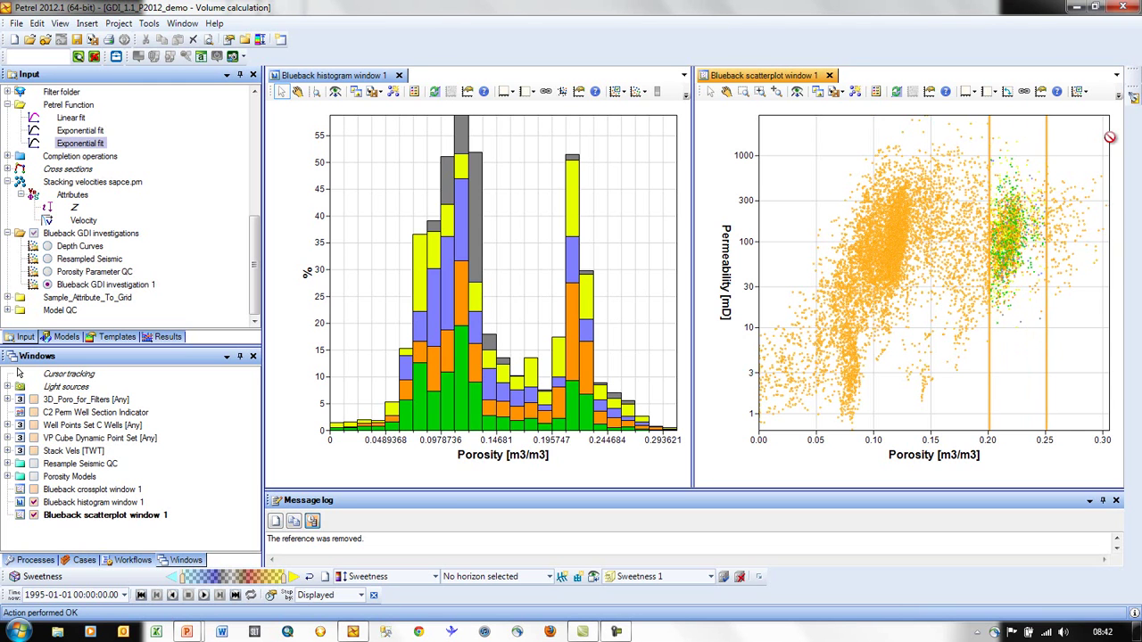
- Change the colour of the Porosity restriction to Gray-40% in the restriction settings
left_click(1119, 94)
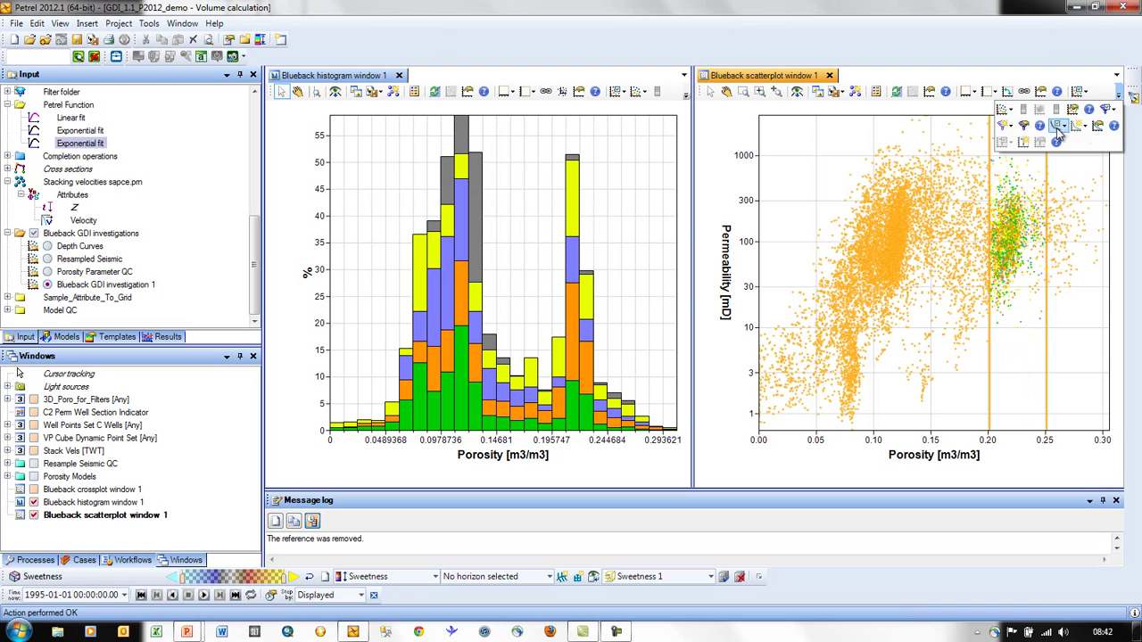
left_click(1026, 127)
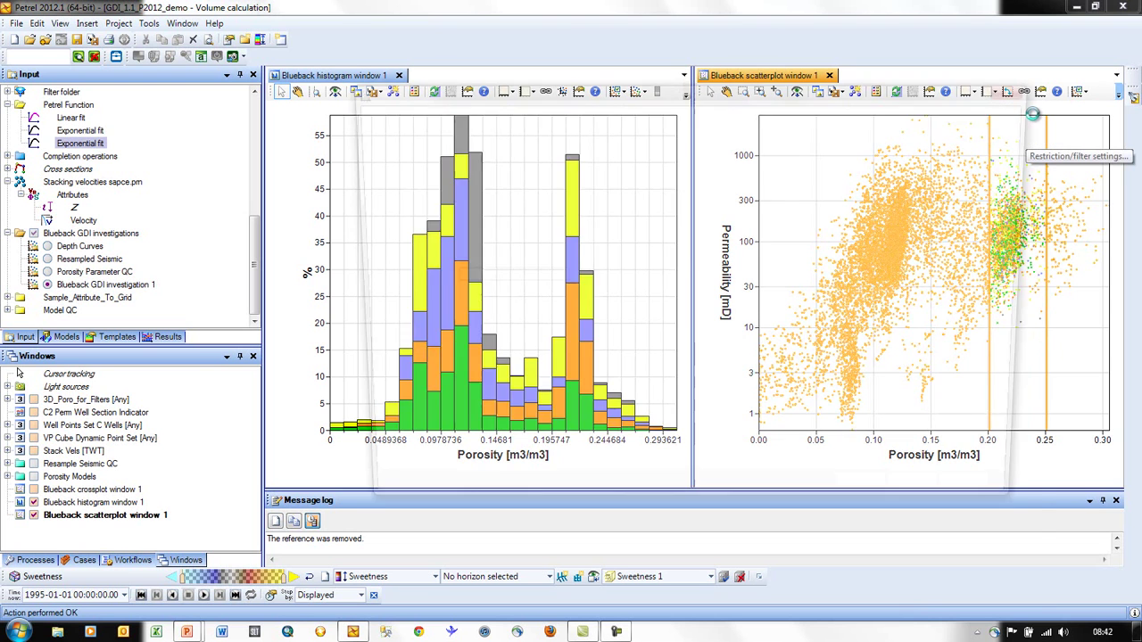
left_click(551, 296)
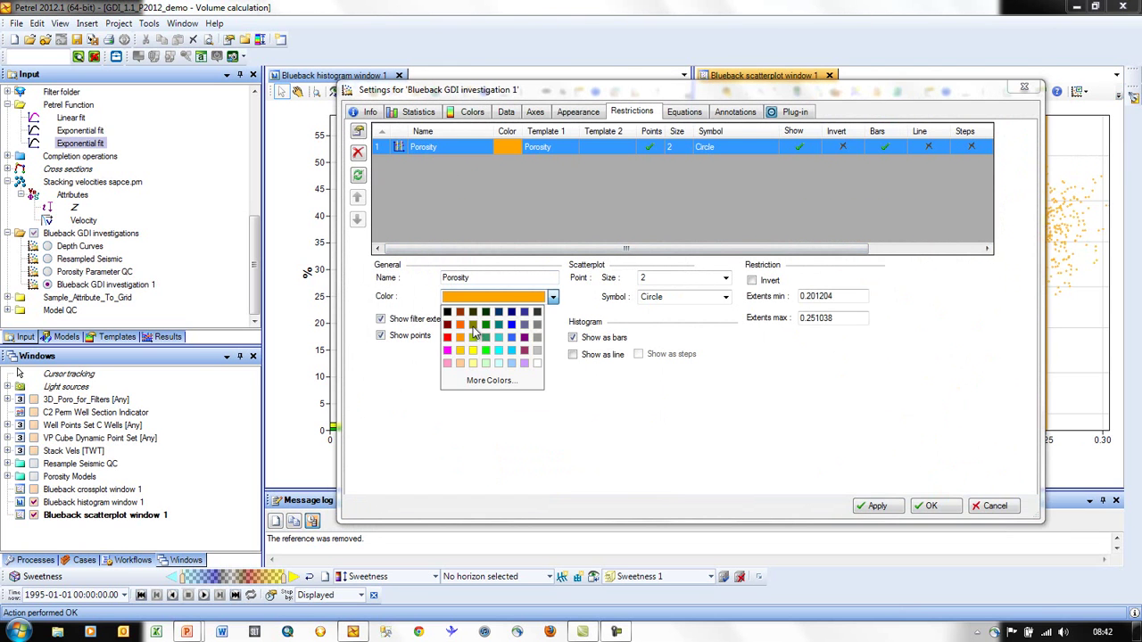
left_click(540, 345)
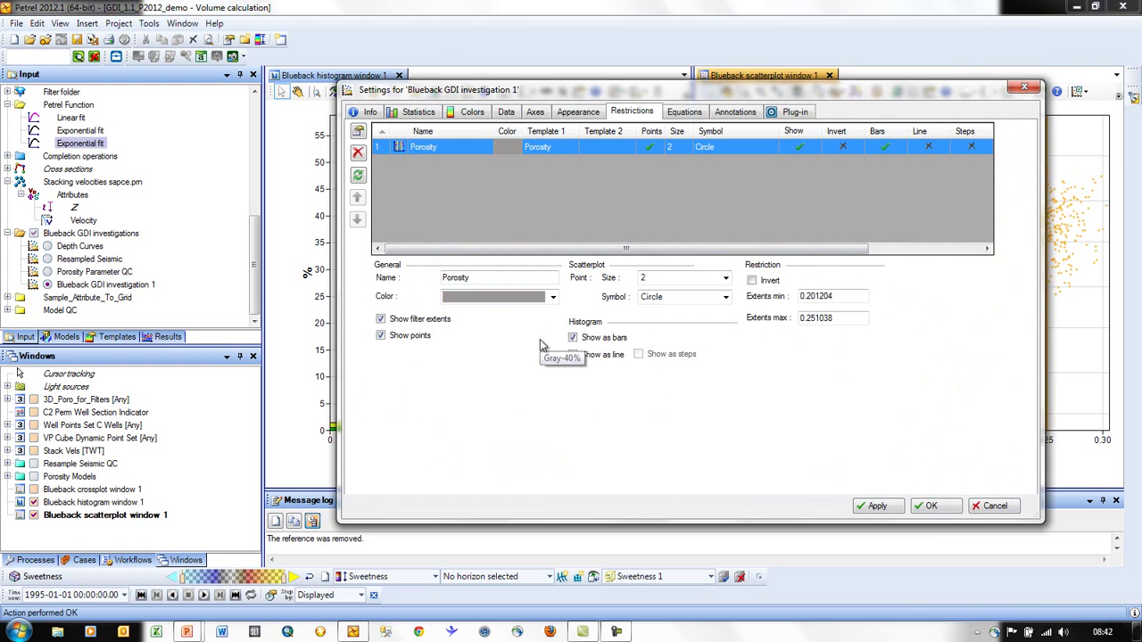
left_click(929, 507)
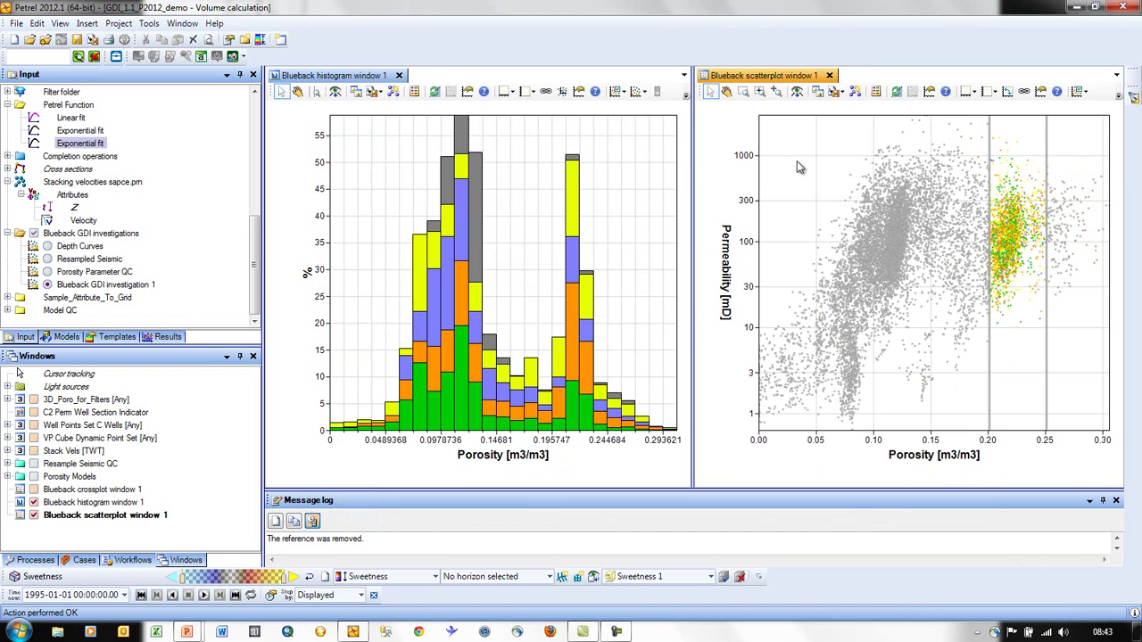
- Apply the Porosity restriction to the porosity histogram
left_click(685, 93)
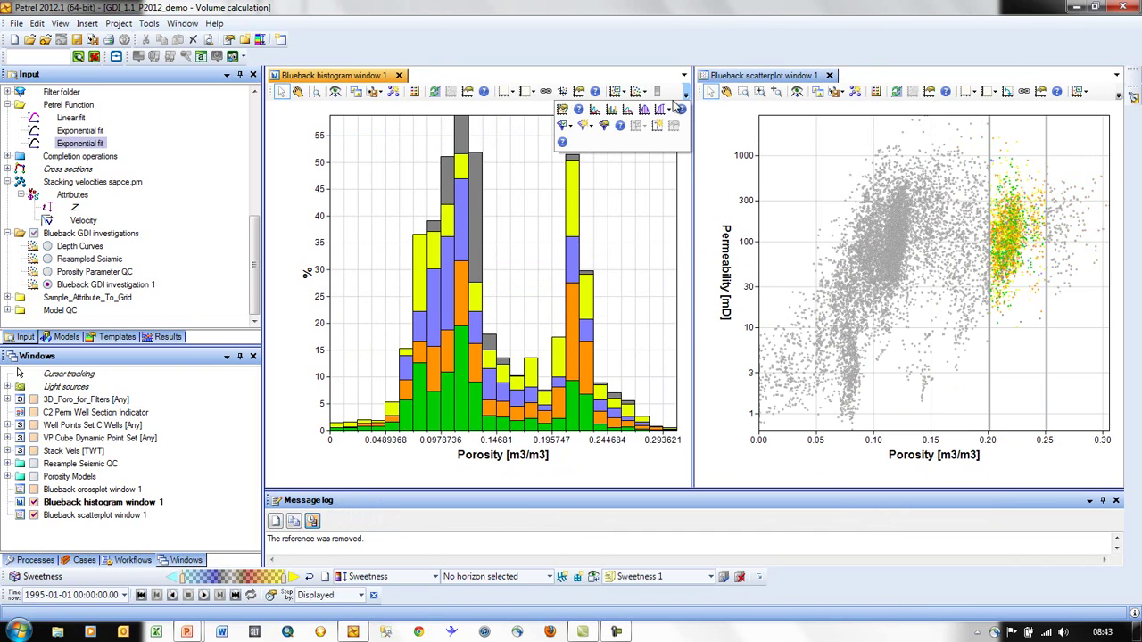
left_click(572, 130)
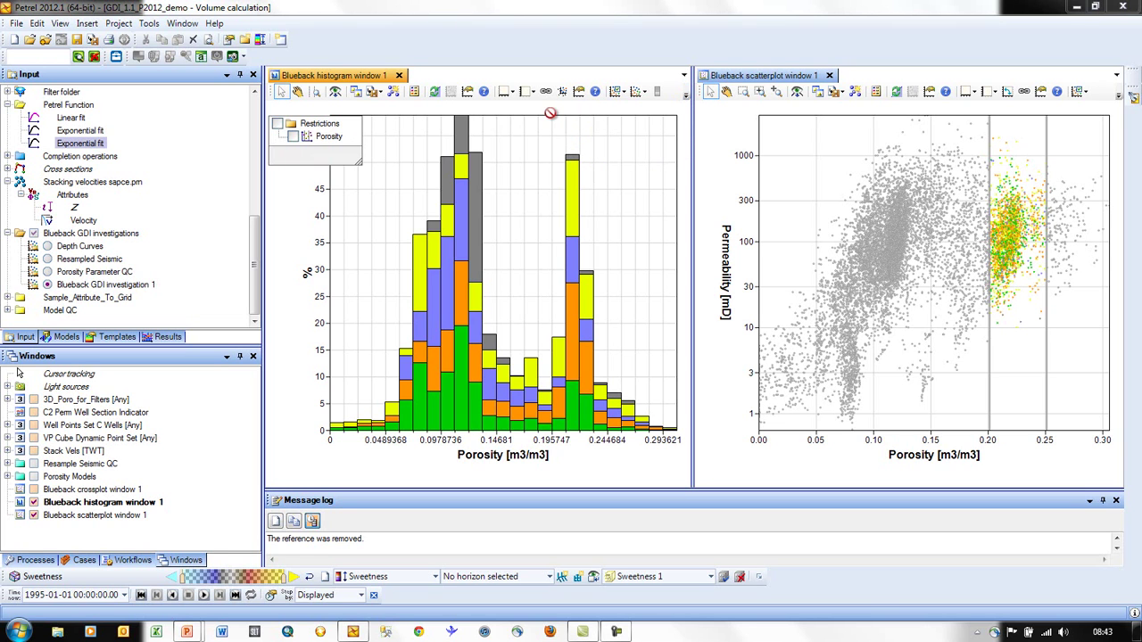
left_click(293, 136)
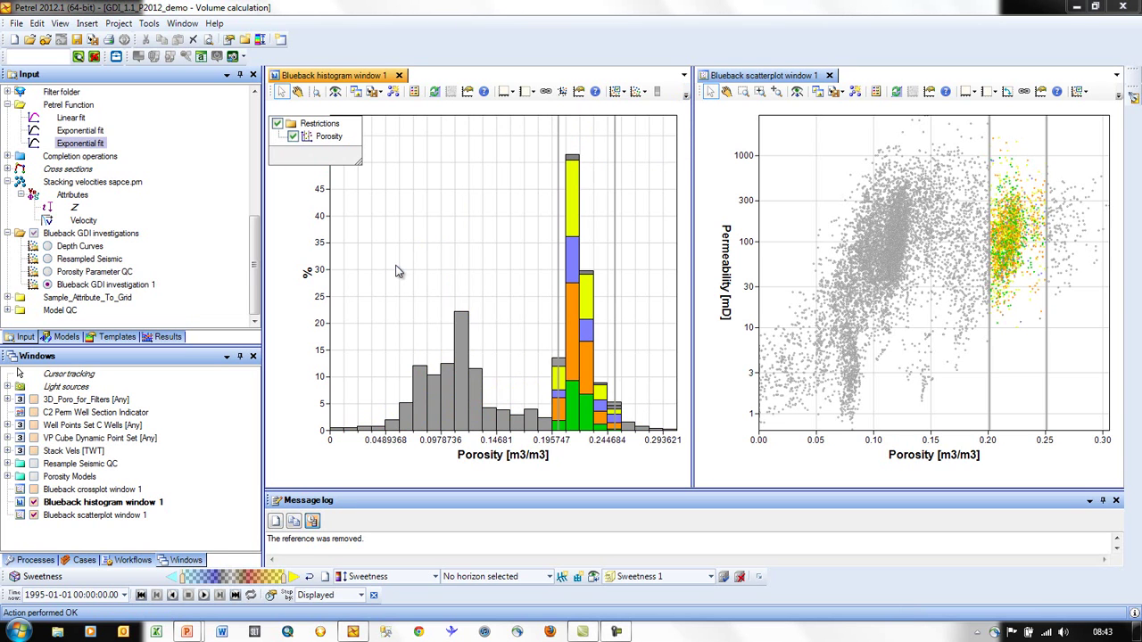
mouse_move(604, 298)
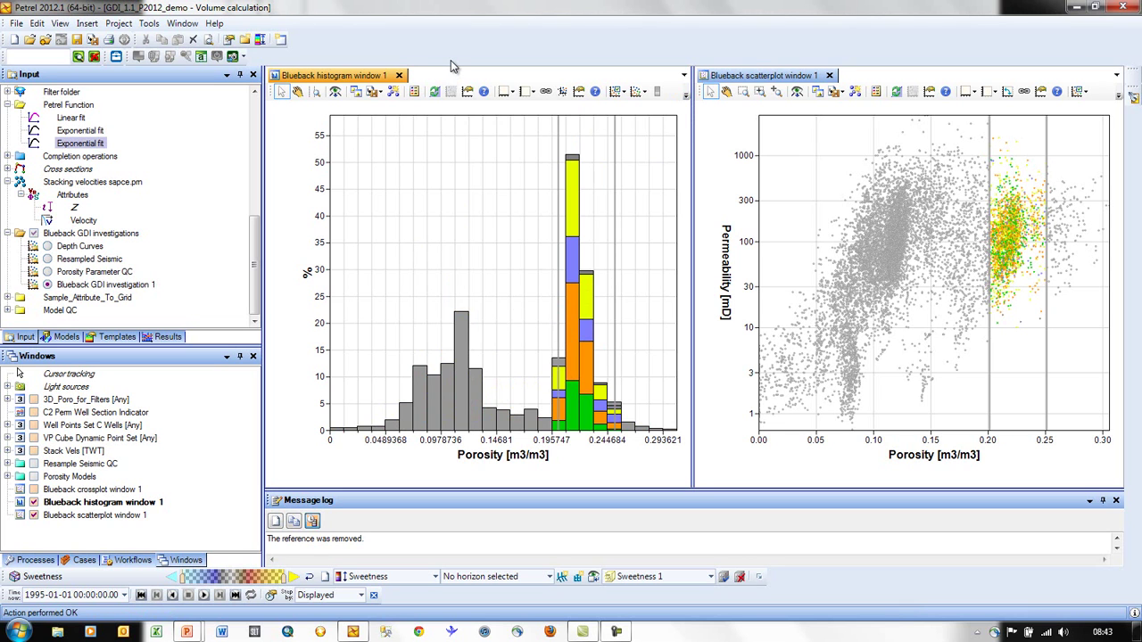
- Invert the Porosity restriction and set its extents to a minimum of 0.05 and a maximum of 0.1
left_click(684, 95)
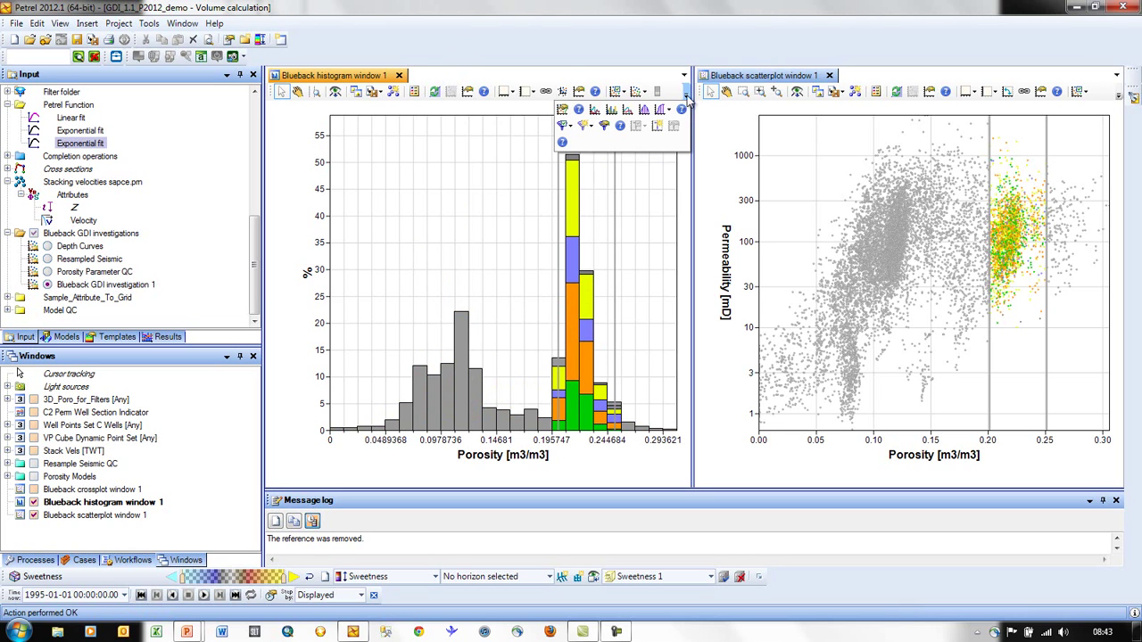
left_click(605, 127)
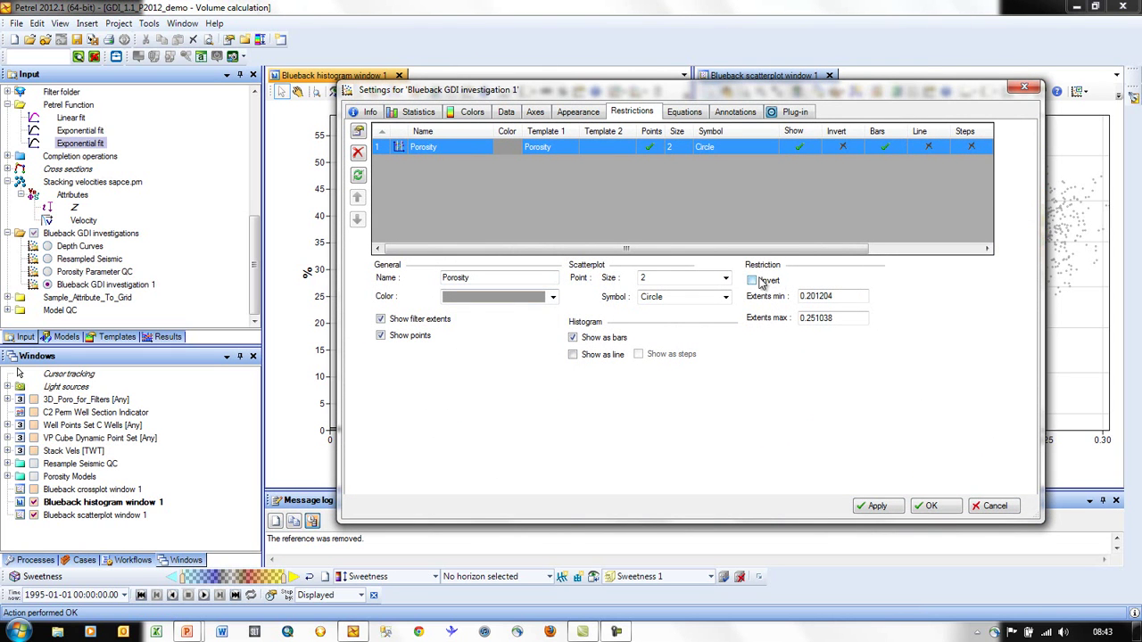
left_click_drag(839, 300, 759, 307)
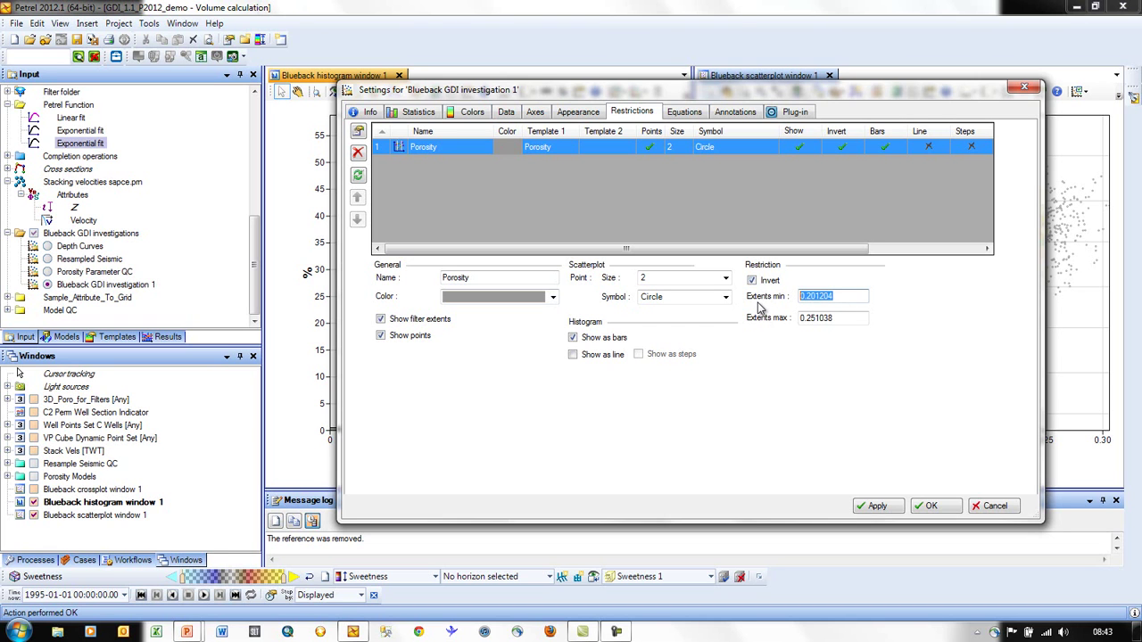
type("0.5")
left_click_drag(839, 318, 749, 322)
key("BackSpace")
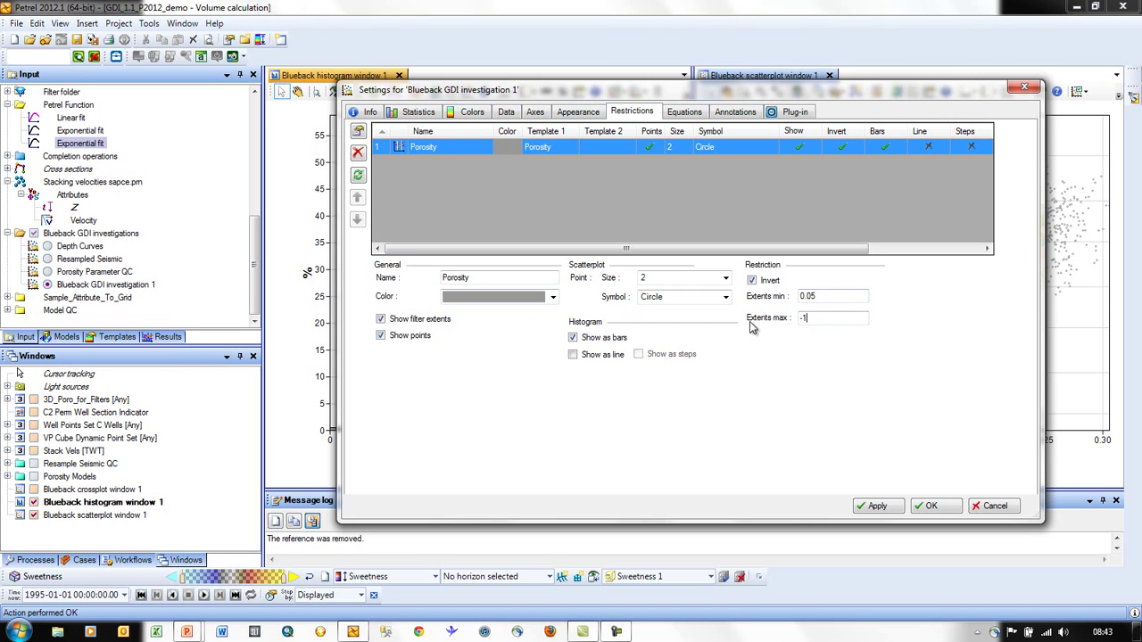
type("0.1")
left_click(931, 507)
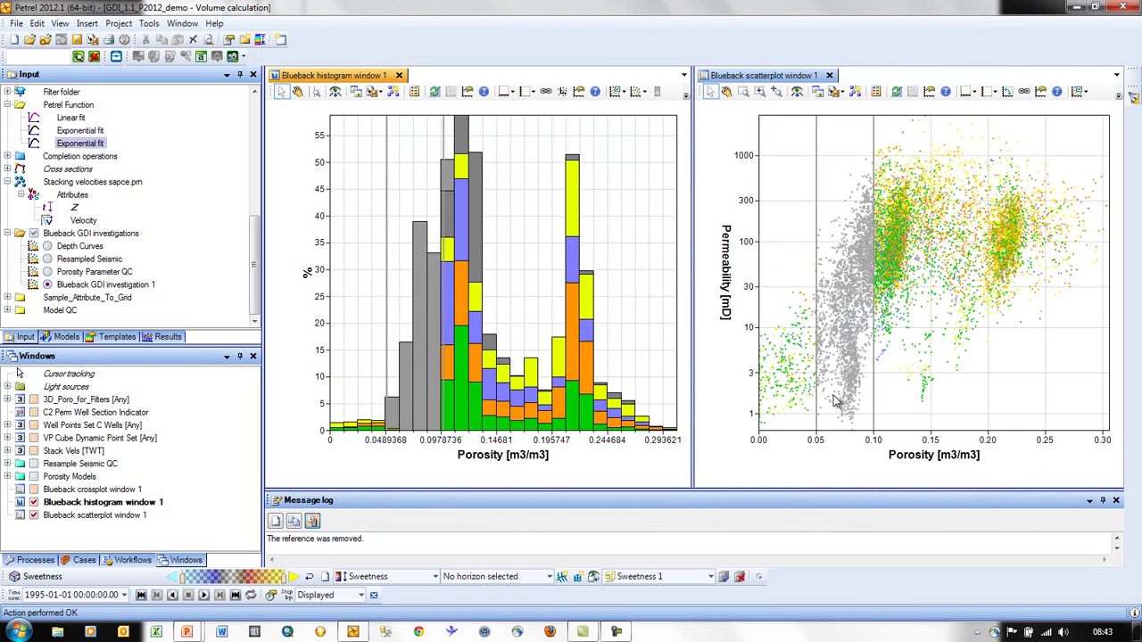
- Extend the upper limit of the Porosity restriction to about 0.135 in the scatterplot
left_click(873, 273)
left_click_drag(873, 273, 912, 273)
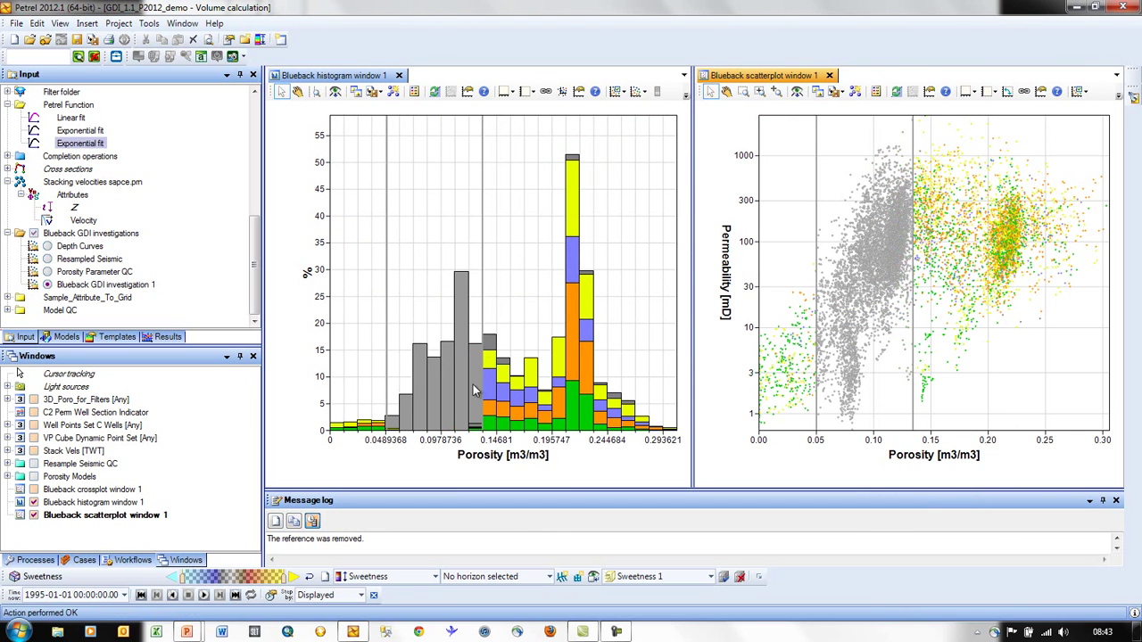
- Display the data and filter statistics below the porosity histogram, auto-hiding the message log and enlarging the statistics tables
left_click(686, 98)
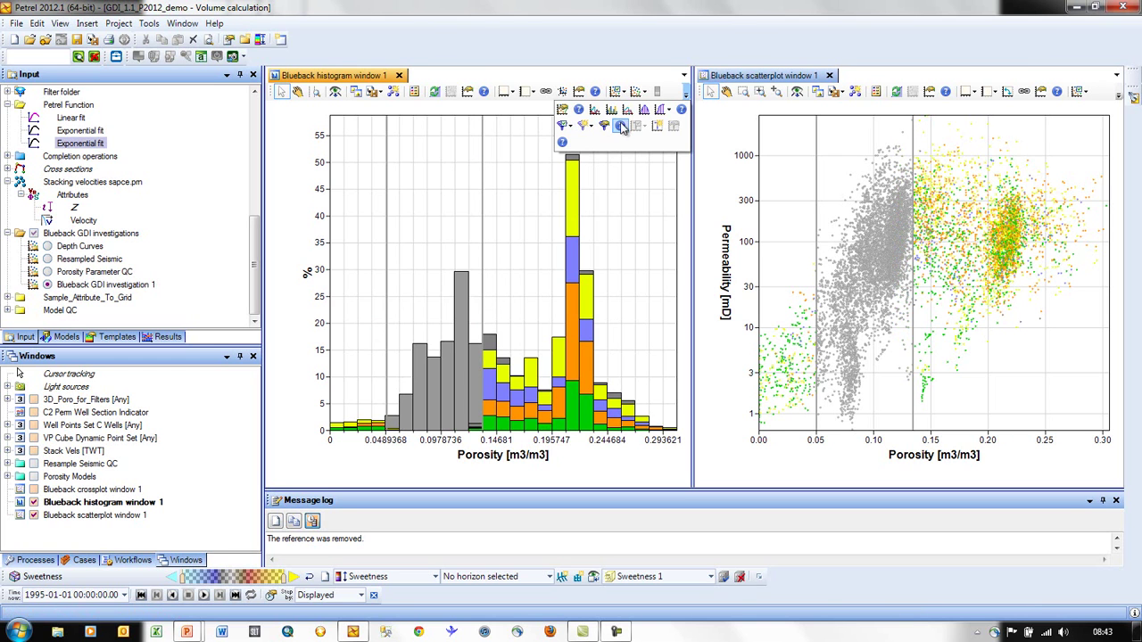
left_click(645, 109)
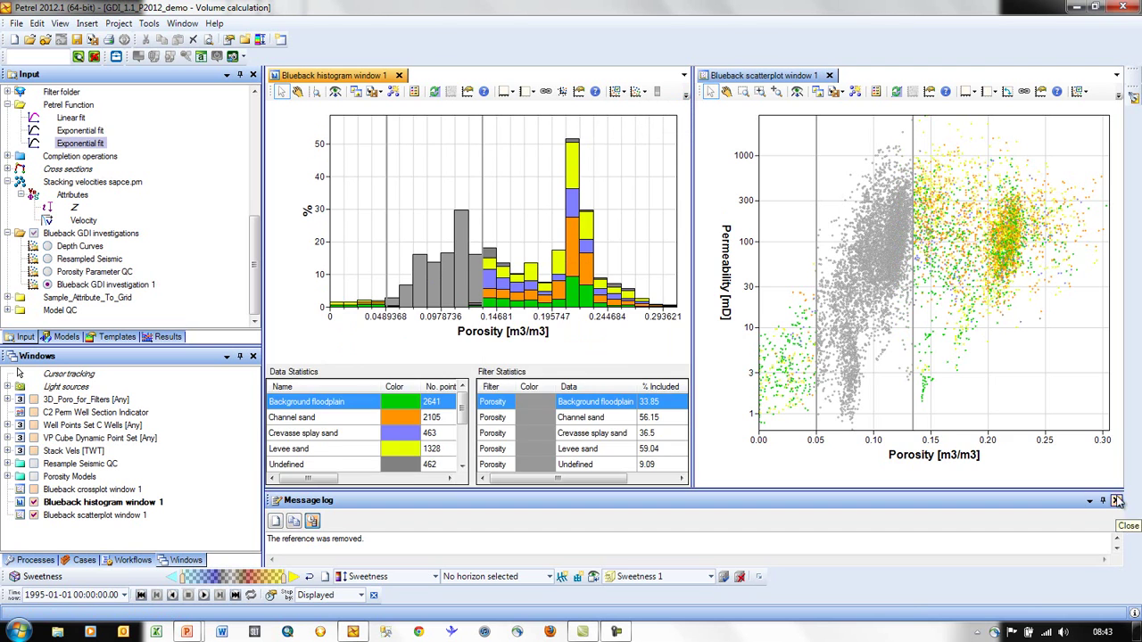
left_click(1103, 499)
left_click_drag(526, 418, 526, 352)
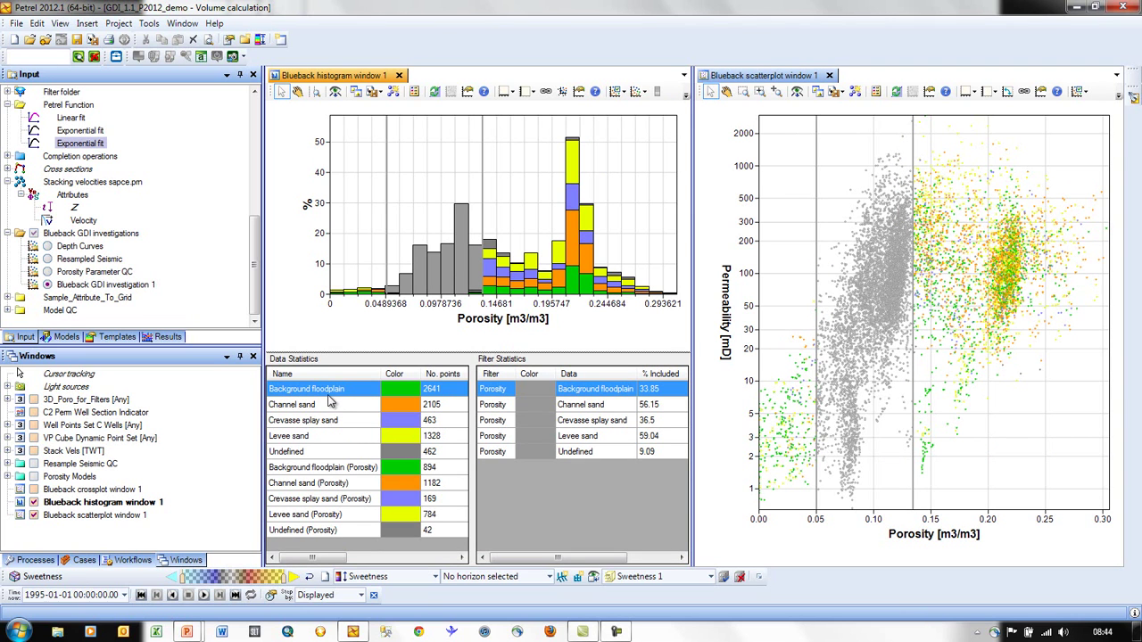
- Compare the unfiltered and Porosity-filtered facies rows in the Data Statistics table, widening it to show minimum, maximum and mean
left_click(328, 452)
left_click(321, 394)
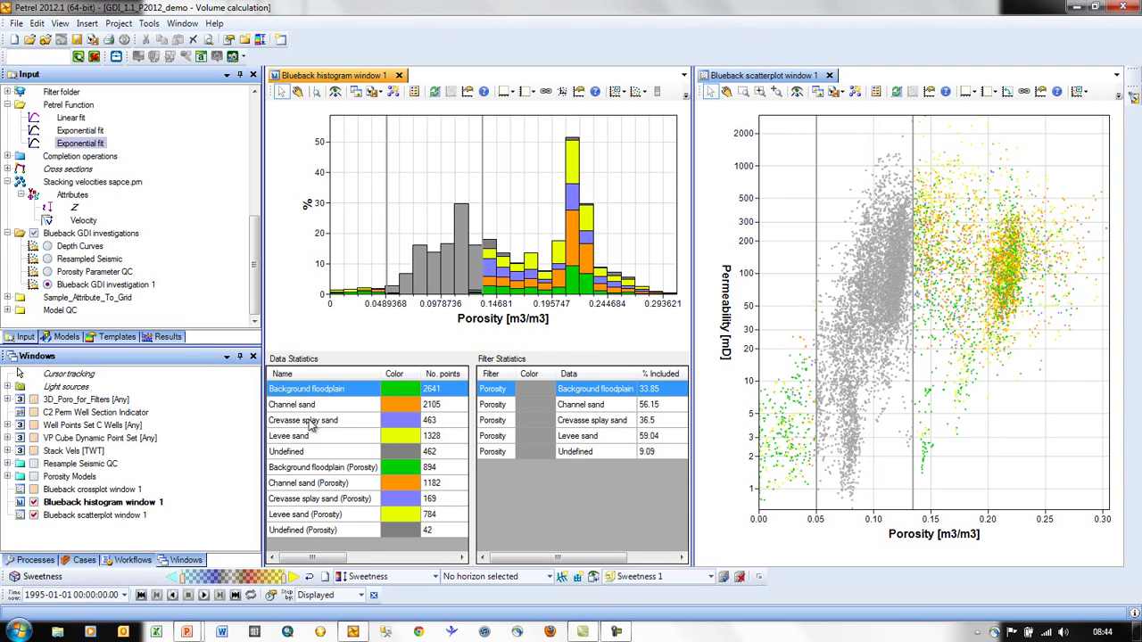
left_click(312, 450)
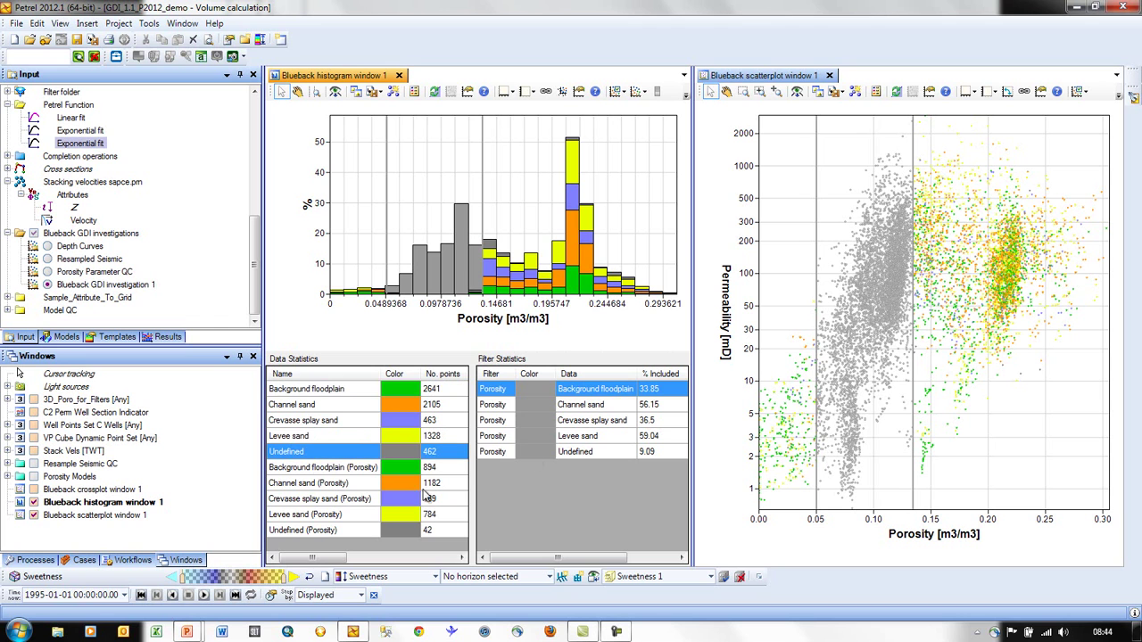
left_click_drag(477, 459, 604, 462)
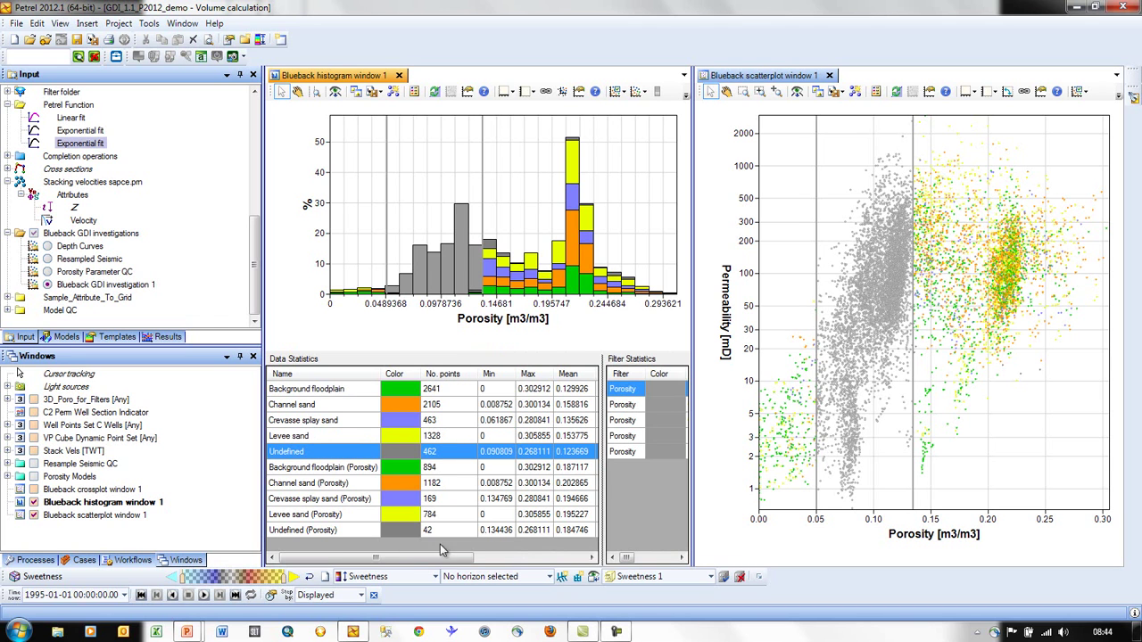
mouse_move(428, 558)
left_mouse_down()
mouse_move(533, 558)
mouse_move(425, 558)
left_mouse_up()
left_click(359, 469)
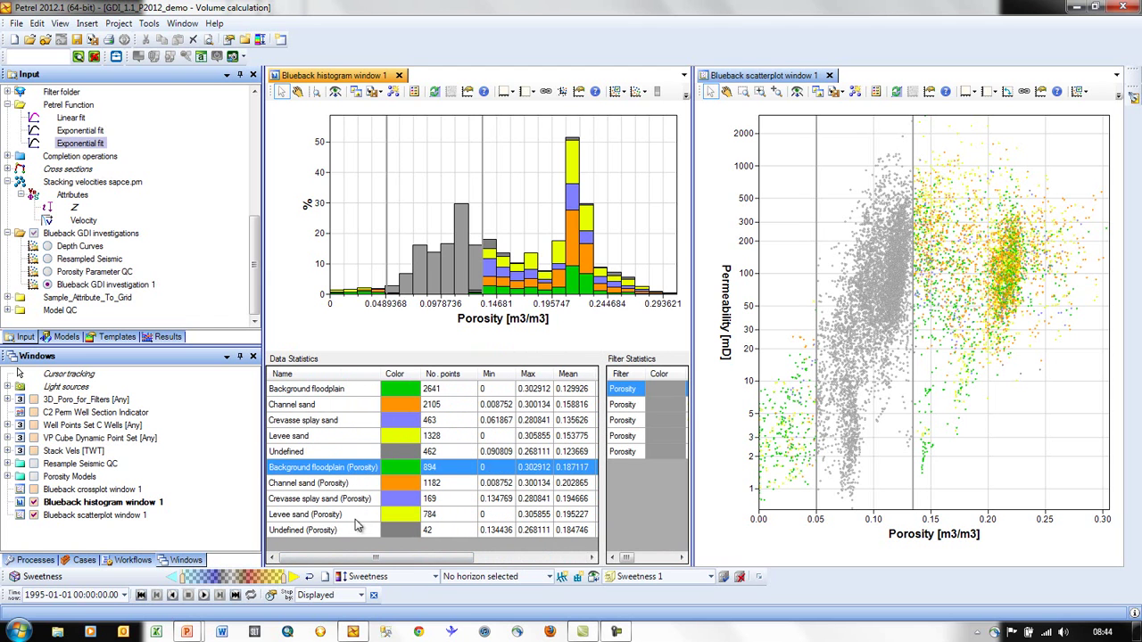
left_click(354, 532)
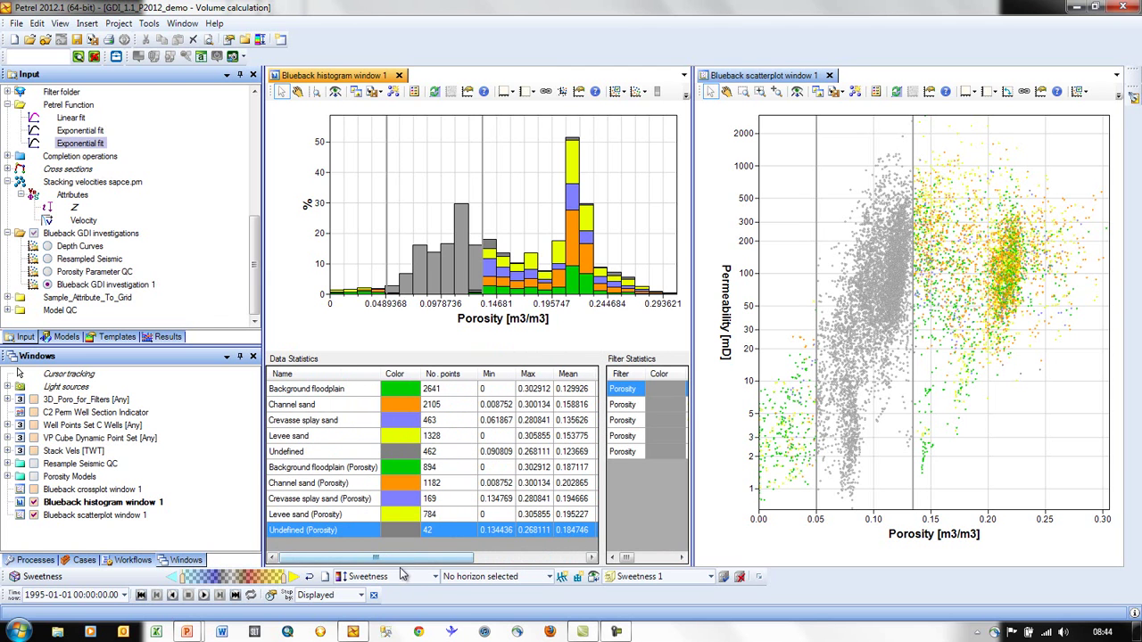
mouse_move(401, 562)
left_mouse_down()
mouse_move(419, 568)
mouse_move(407, 568)
left_mouse_up()
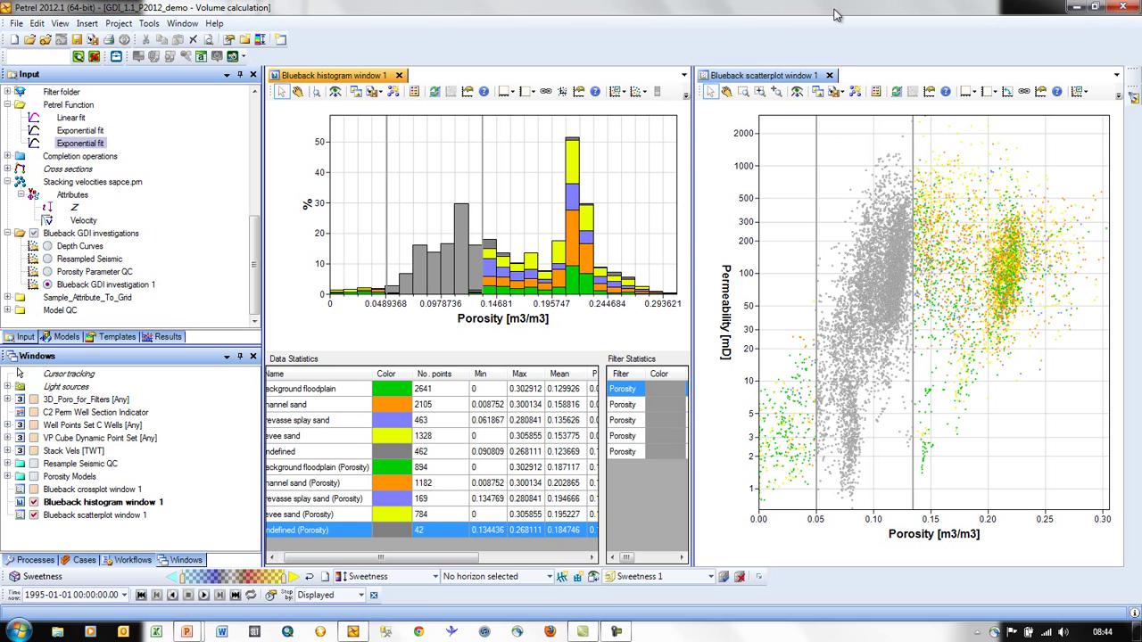
- Save the scatterplot's Porosity restriction as a Petrel filter
left_click(1119, 95)
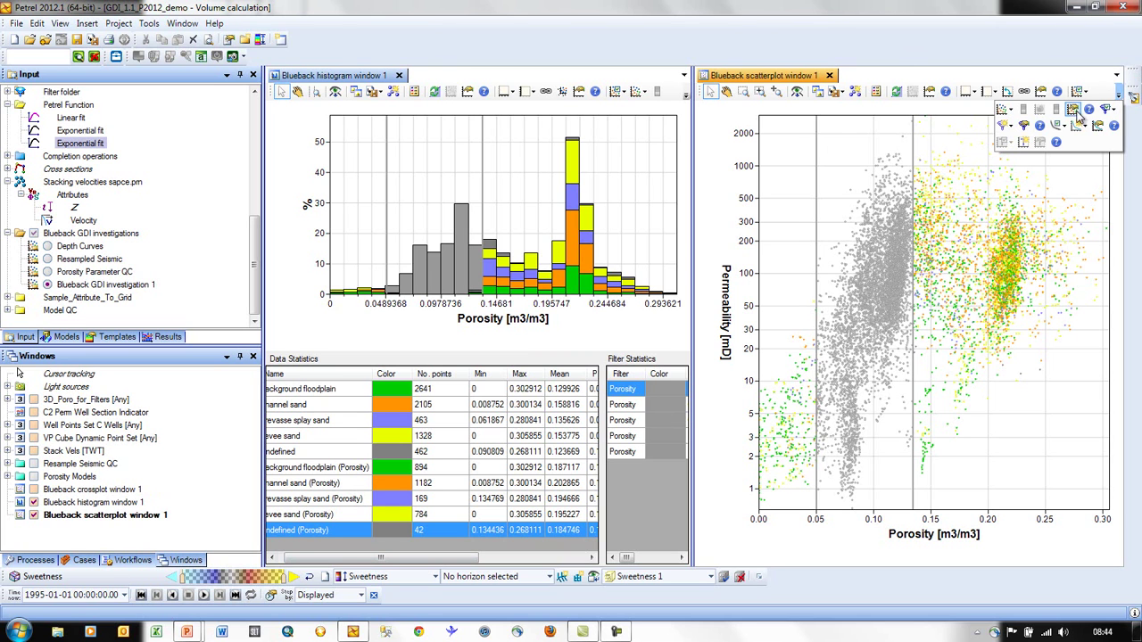
left_click(1112, 109)
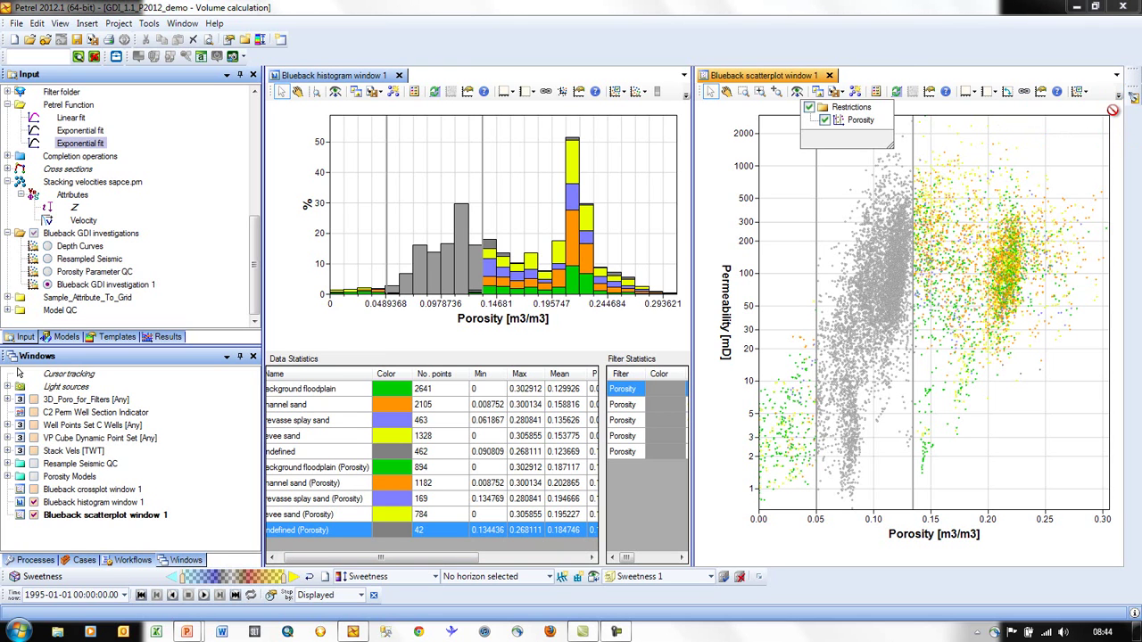
right_click(860, 121)
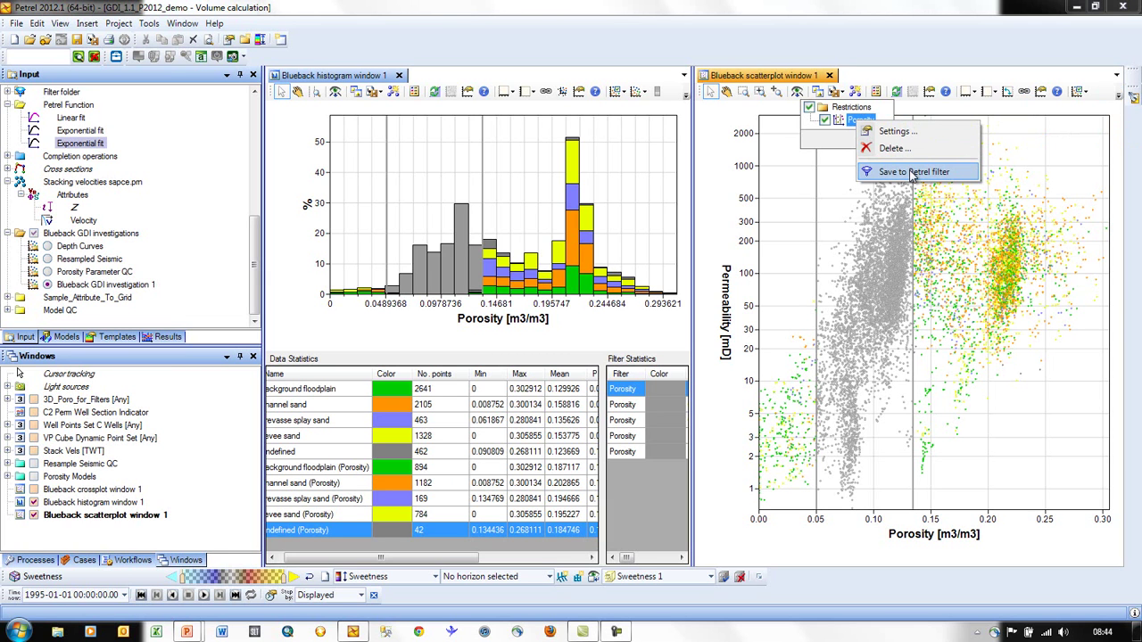
- Save the Porosity v Permeability filter from the User filter folder as a Blueback filter
left_click_drag(258, 273, 258, 237)
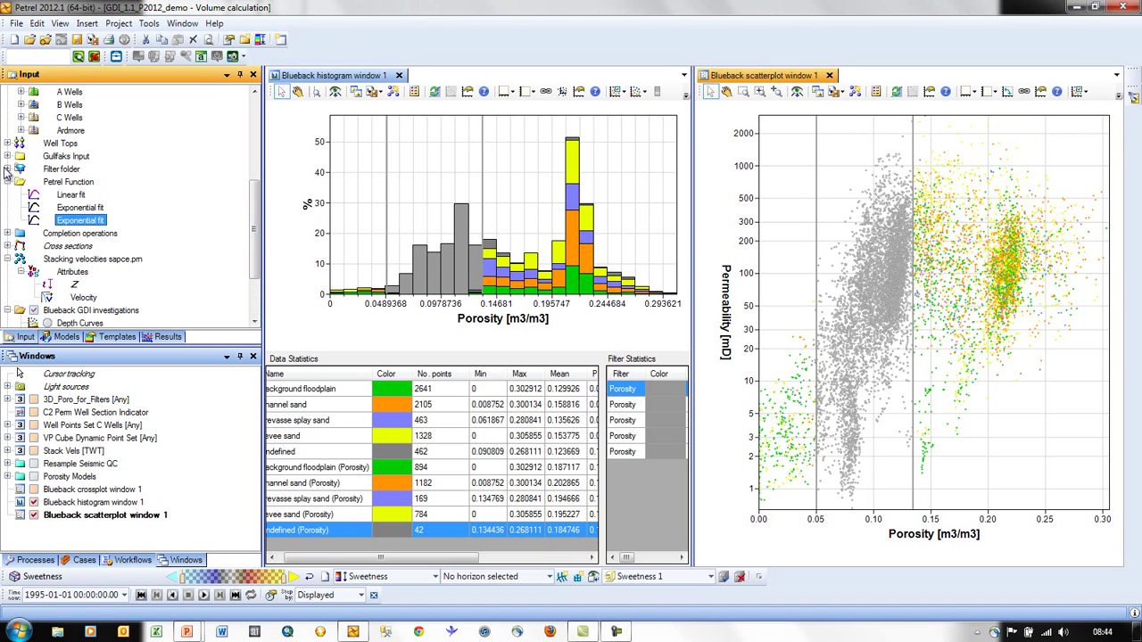
left_click(8, 169)
right_click(93, 194)
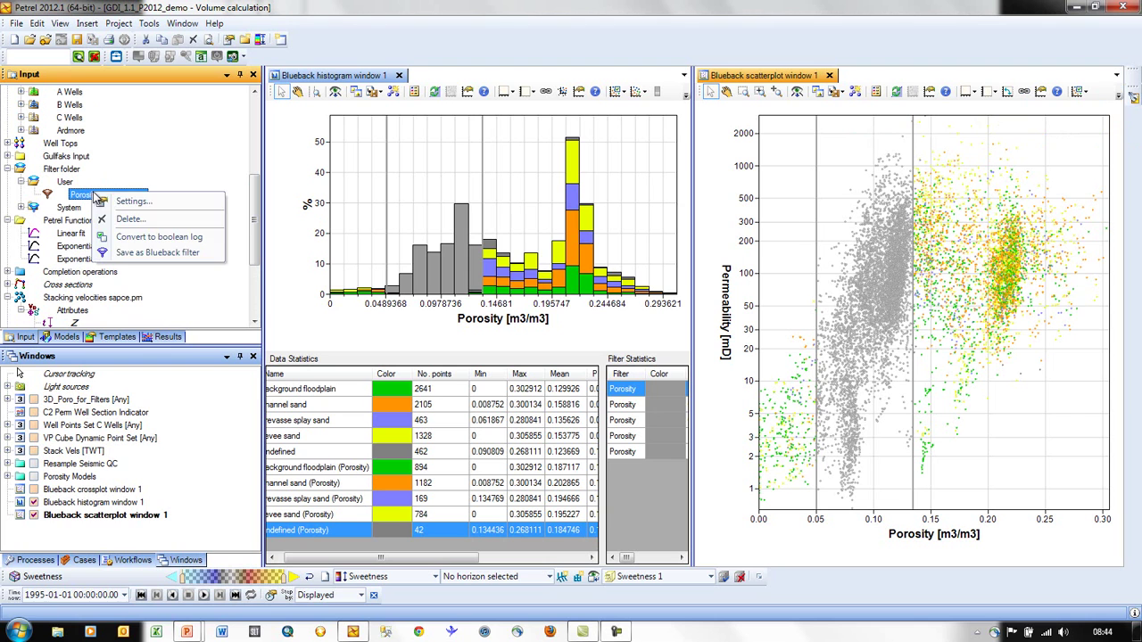
left_click(172, 252)
- Hide the histogram's statistics tables and put Gamma ray on the X axis of both the scatterplot and the histogram
left_click(688, 93)
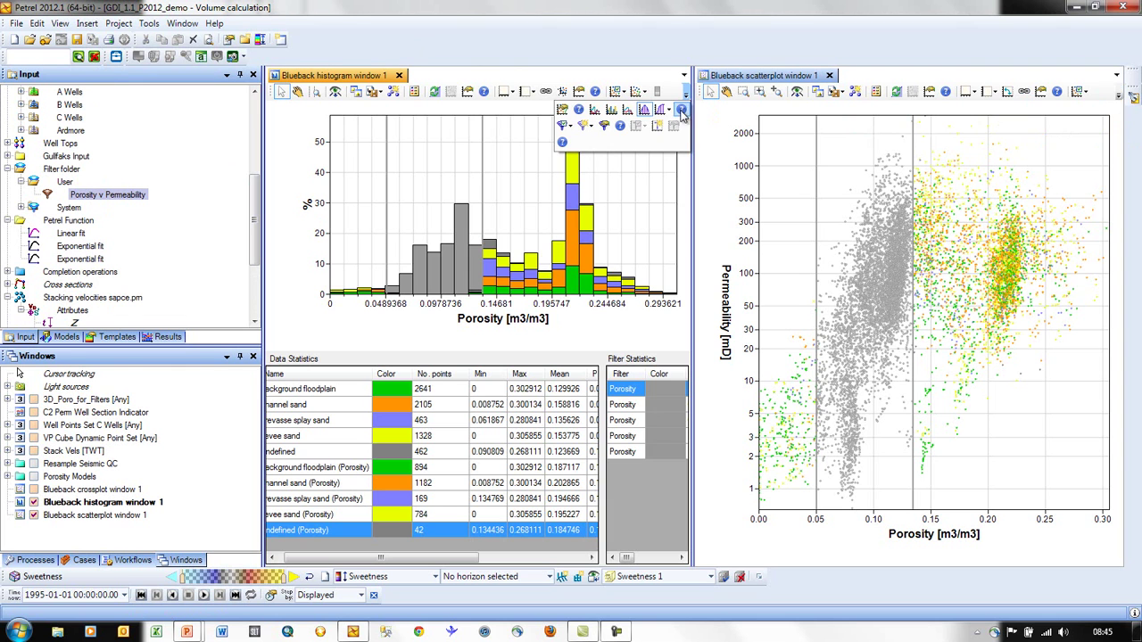
left_click(648, 123)
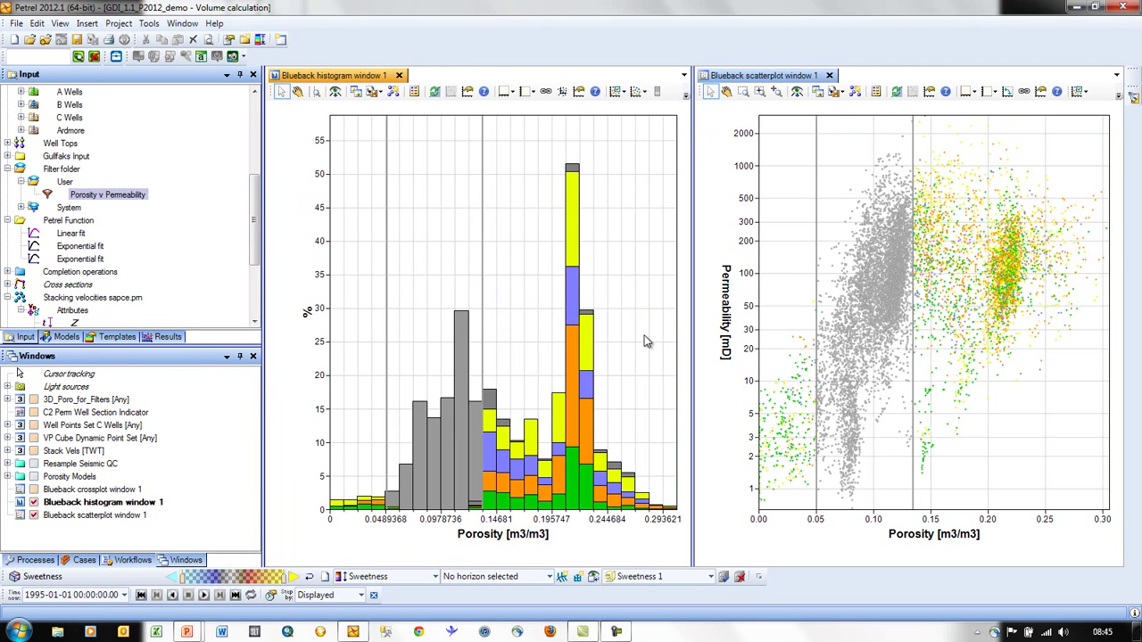
left_click(974, 93)
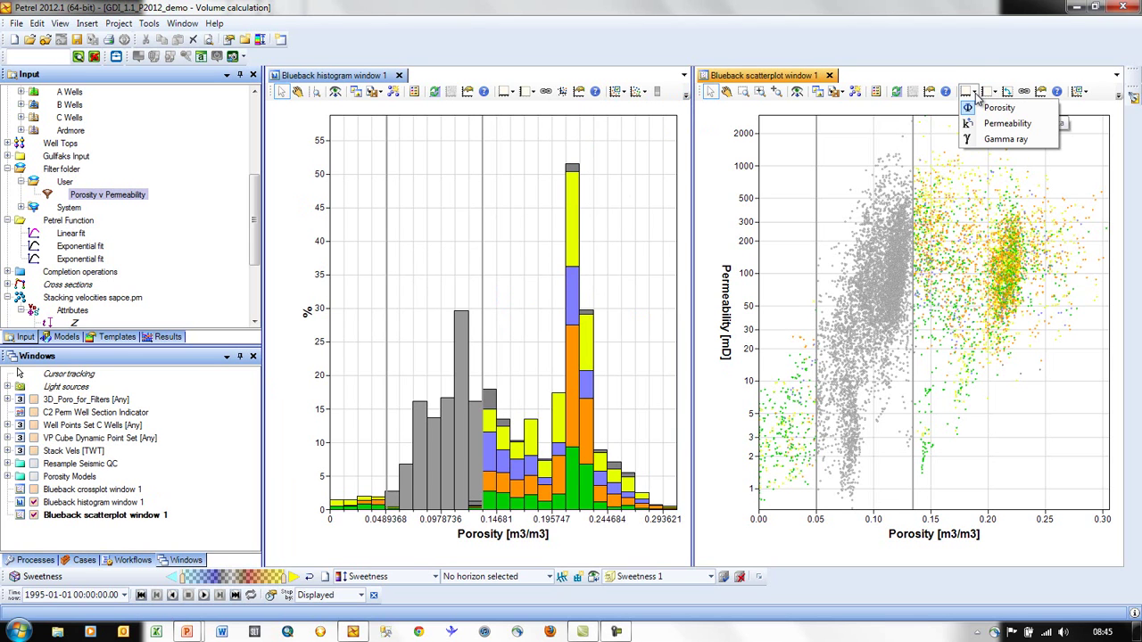
left_click(996, 144)
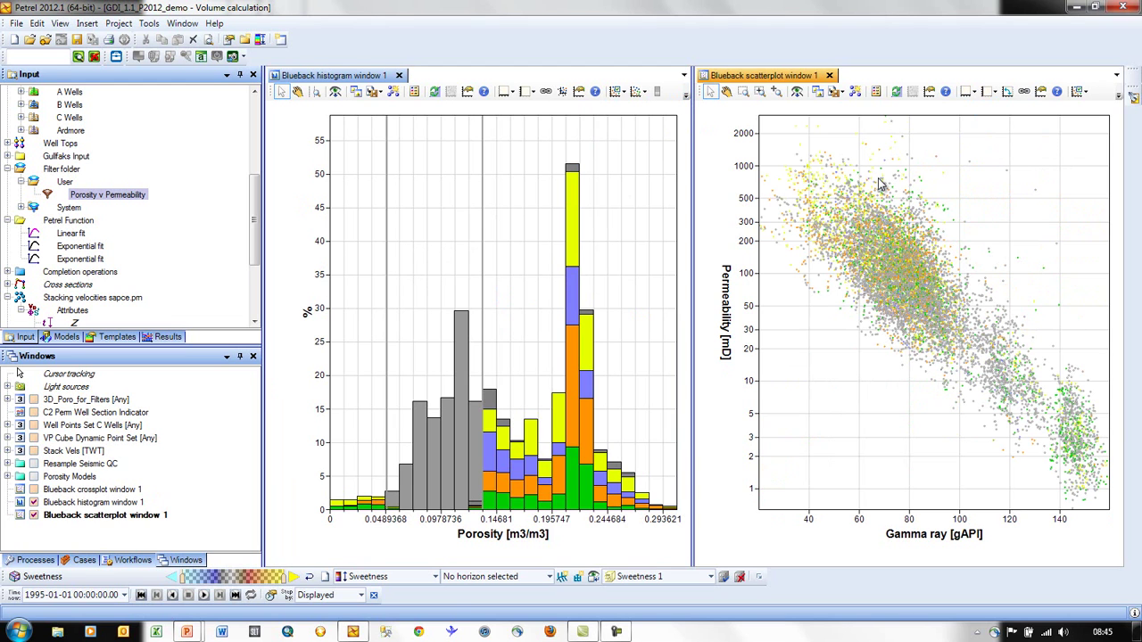
left_click(510, 94)
left_click(511, 94)
left_click(510, 93)
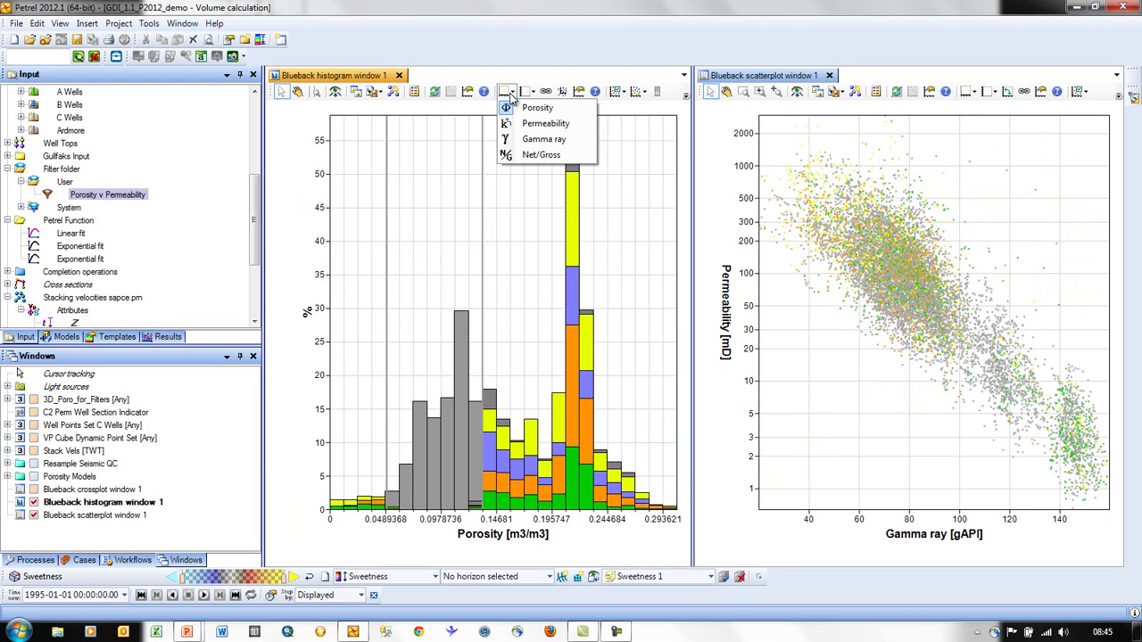
left_click(536, 140)
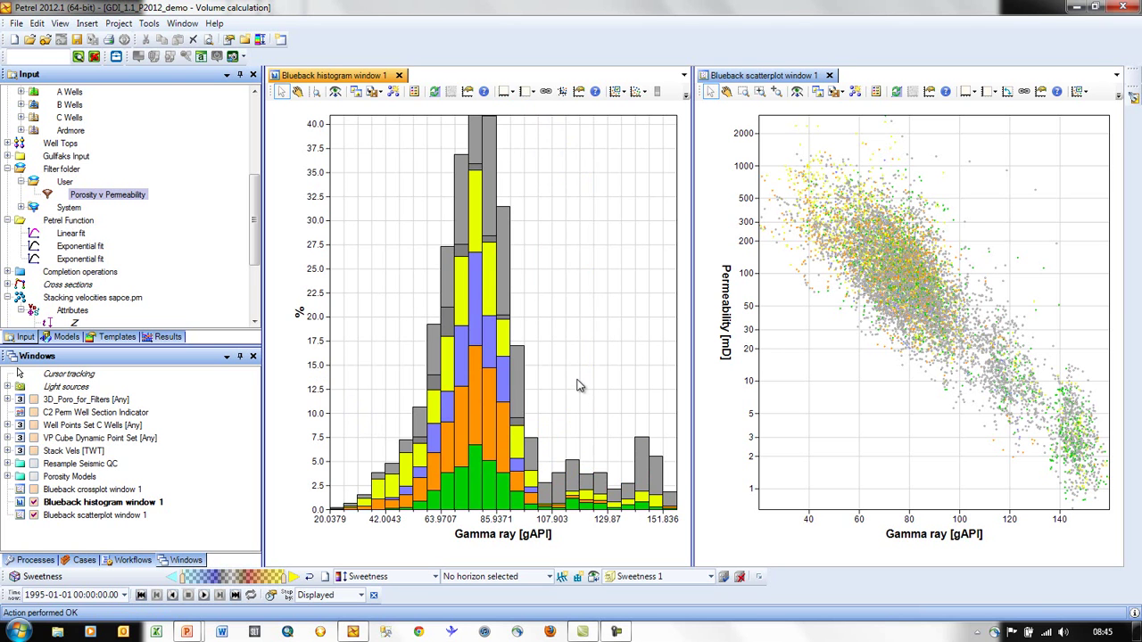
- Close the histogram window and set the scatterplot's X axis to Porosity
left_click(399, 75)
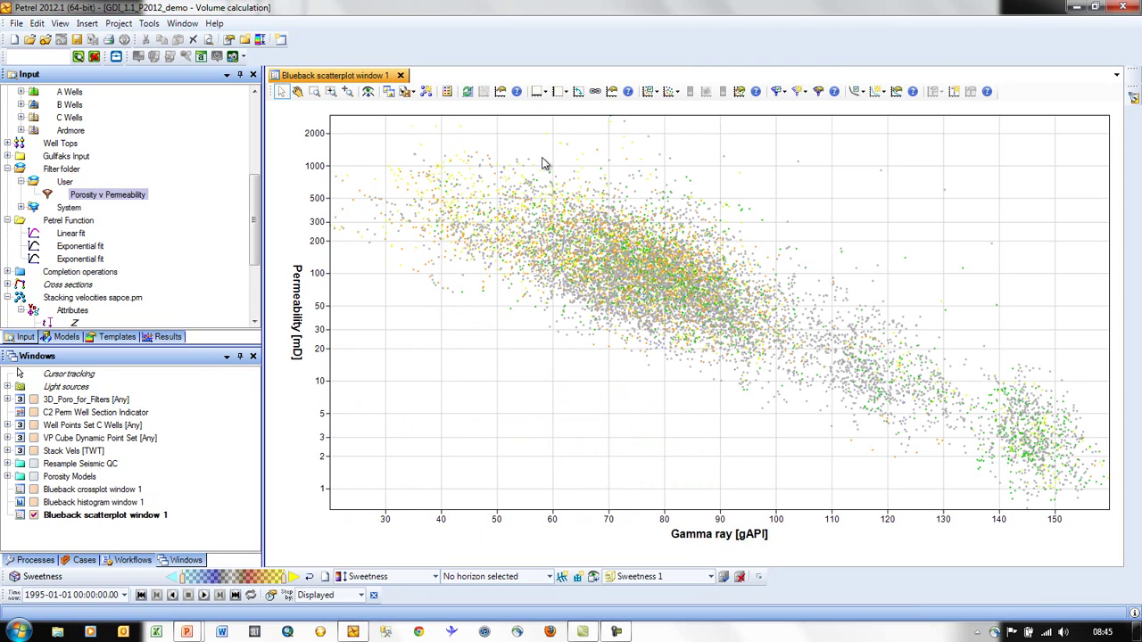
left_click(540, 91)
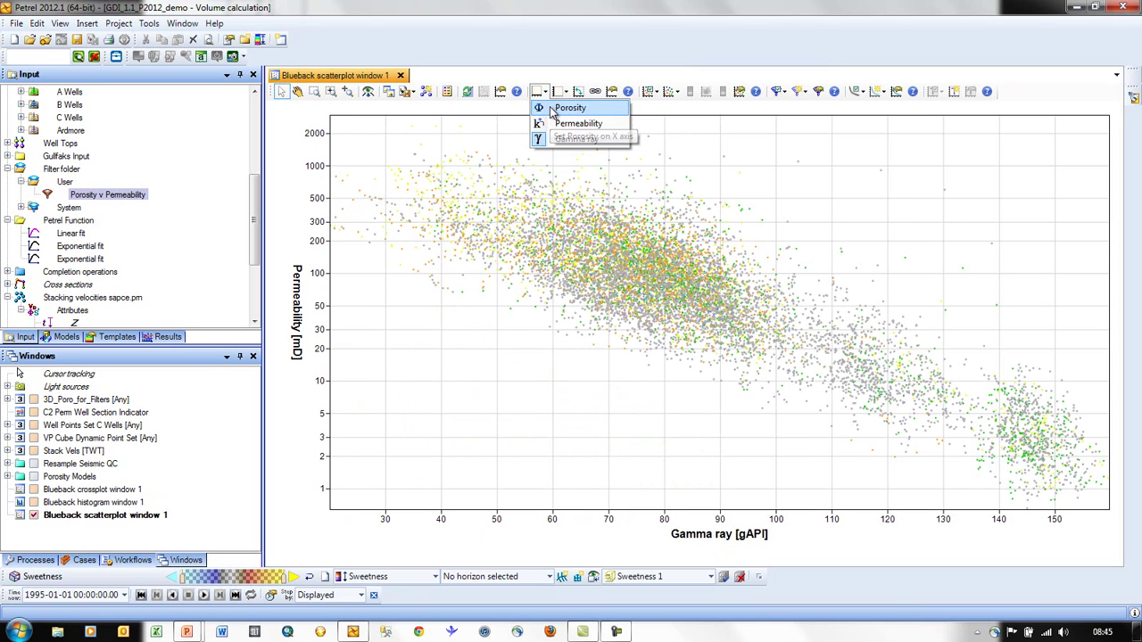
left_click(552, 109)
- Deactivate the Porosity restriction in the scatterplot and colour its points by Permeability
left_click(779, 92)
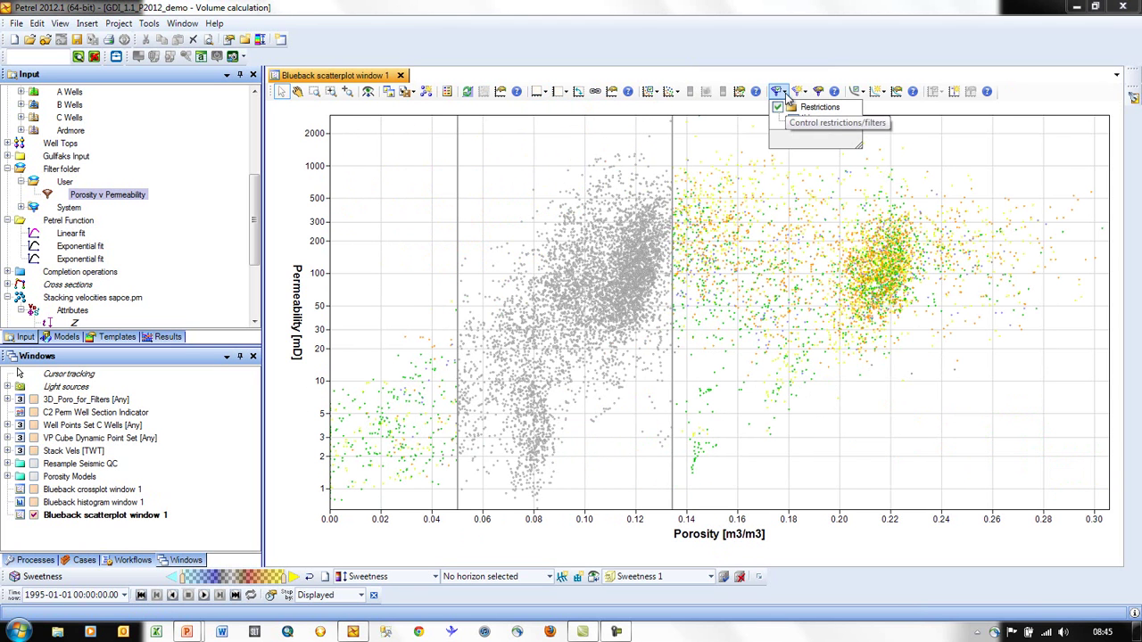
left_click(794, 120)
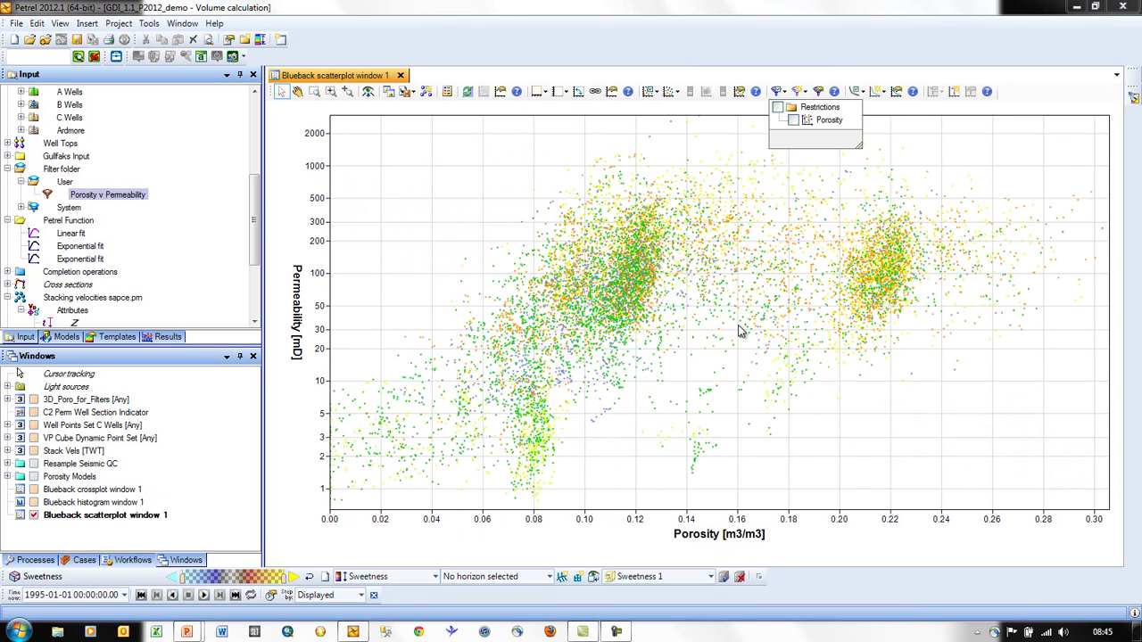
left_click(675, 92)
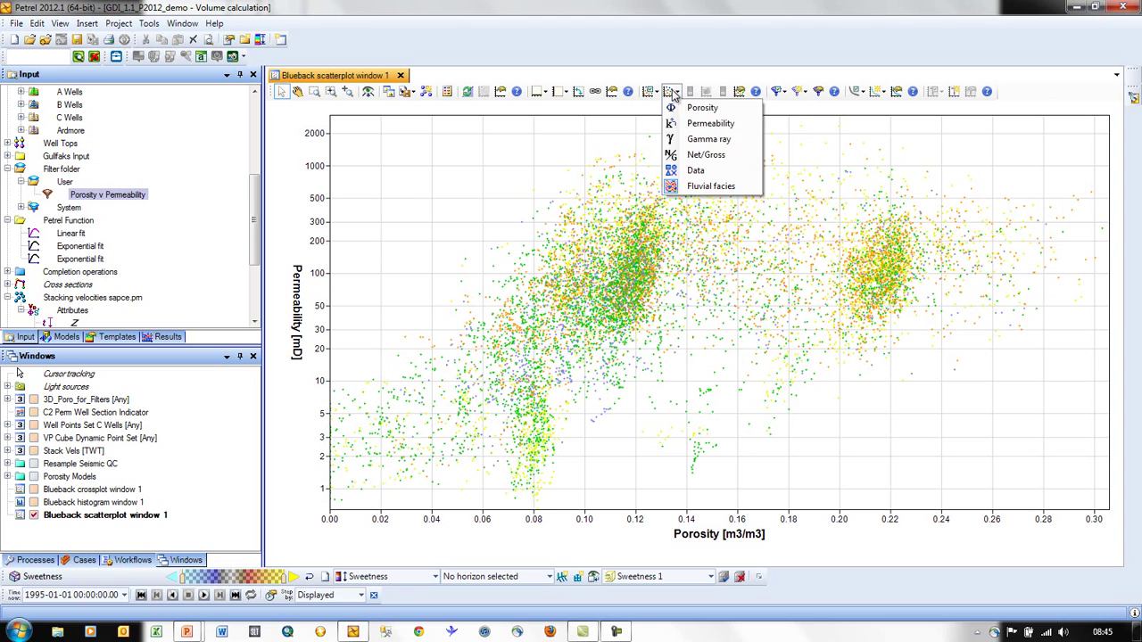
left_click(705, 123)
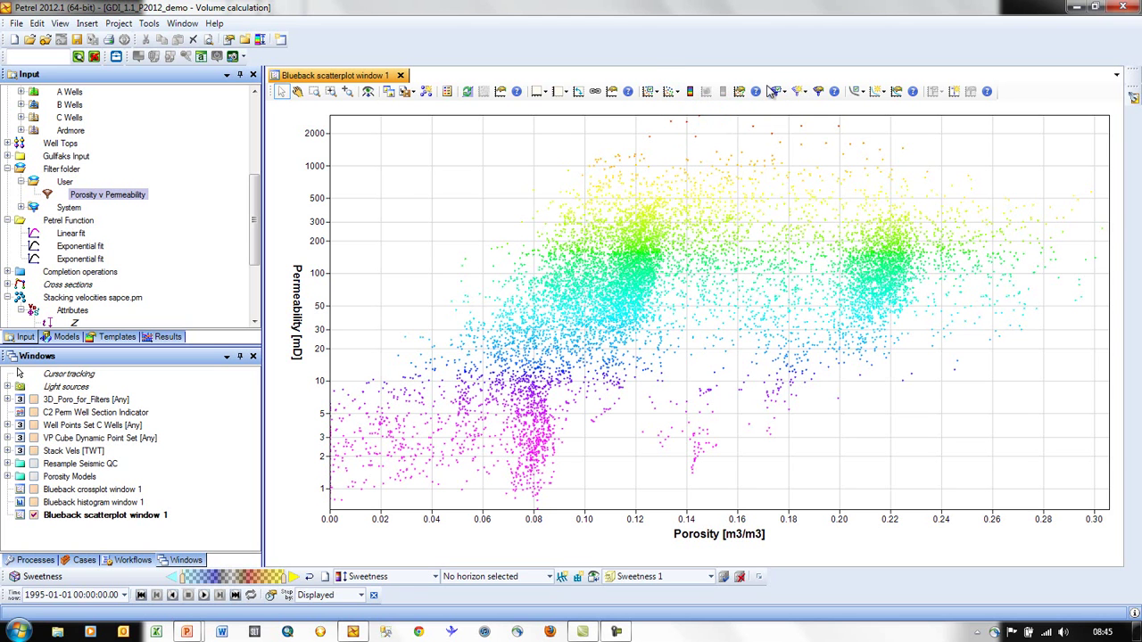
- Add a polygon filter around the points with porosity of about 0.08 to 0.15 and permeability of about 100 to 1500 mD
left_click(779, 92)
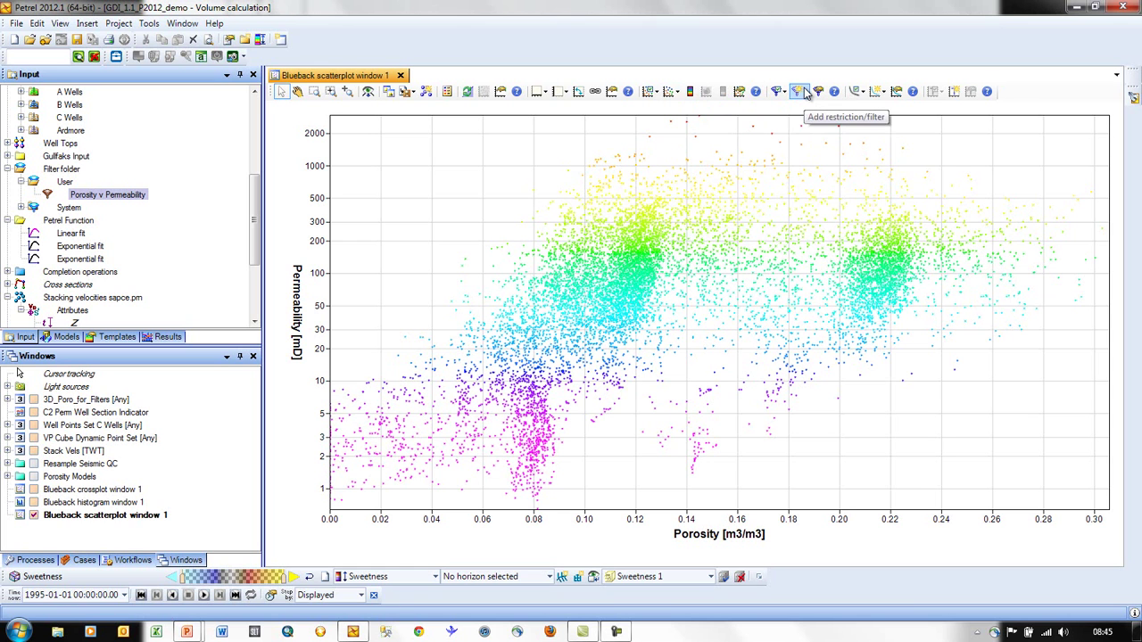
left_click(802, 91)
left_click(832, 155)
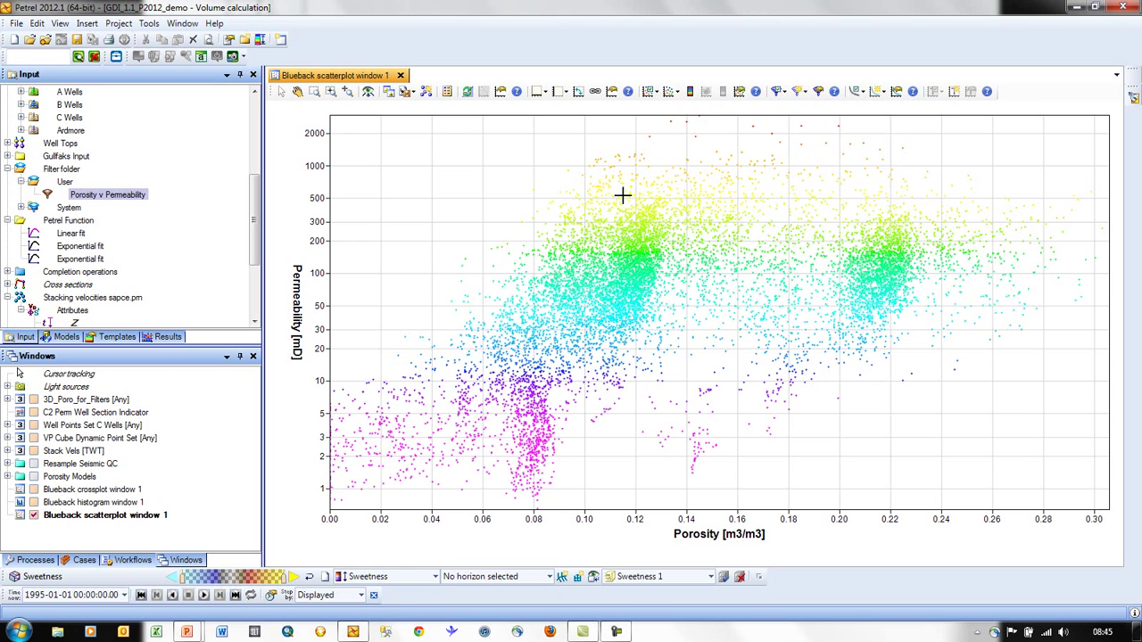
mouse_move(614, 146)
left_mouse_down()
mouse_move(528, 219)
mouse_move(576, 259)
mouse_move(636, 272)
mouse_move(696, 254)
mouse_move(703, 206)
mouse_move(665, 155)
left_mouse_up()
double_click(665, 155)
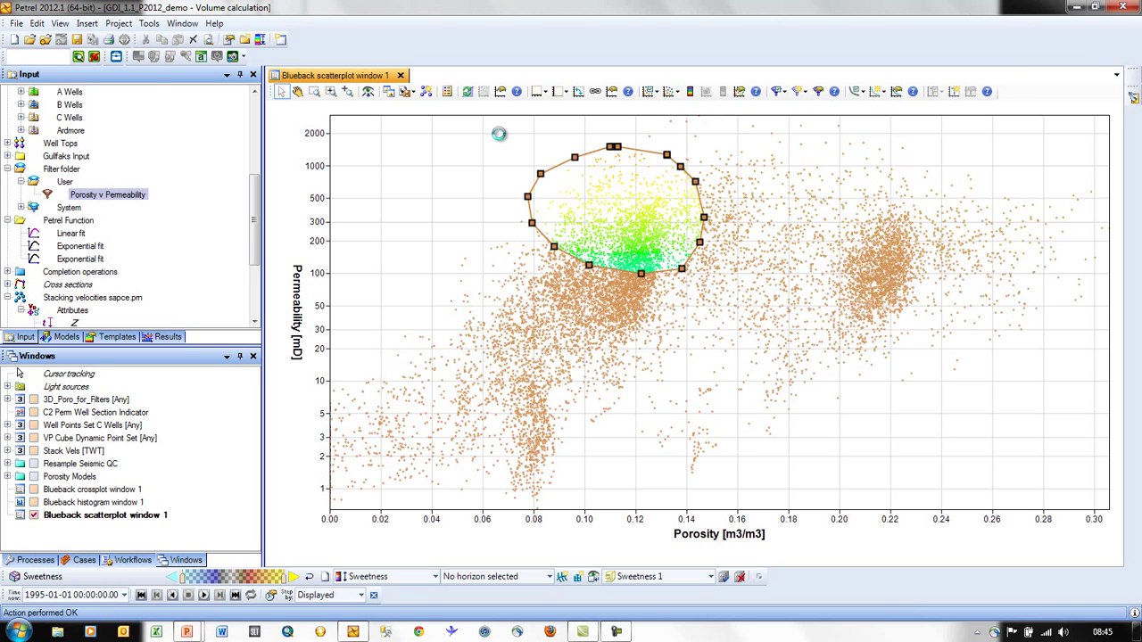
- Save the polygon-filtered scatterplot data as a point set
left_click(407, 92)
left_click(411, 93)
left_click(410, 93)
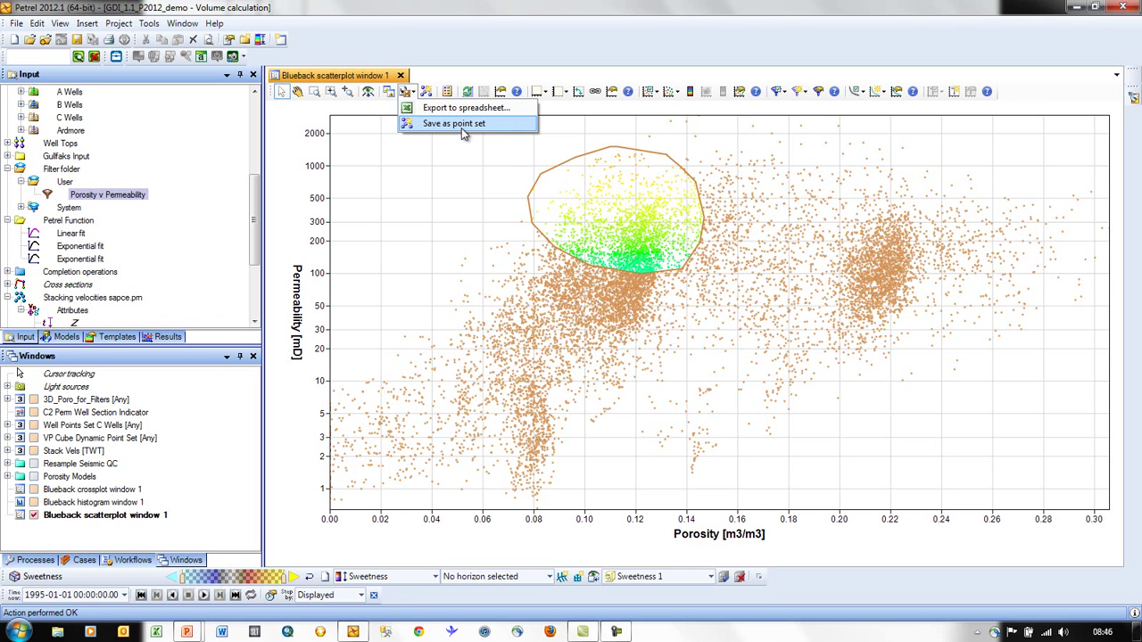
left_click(461, 125)
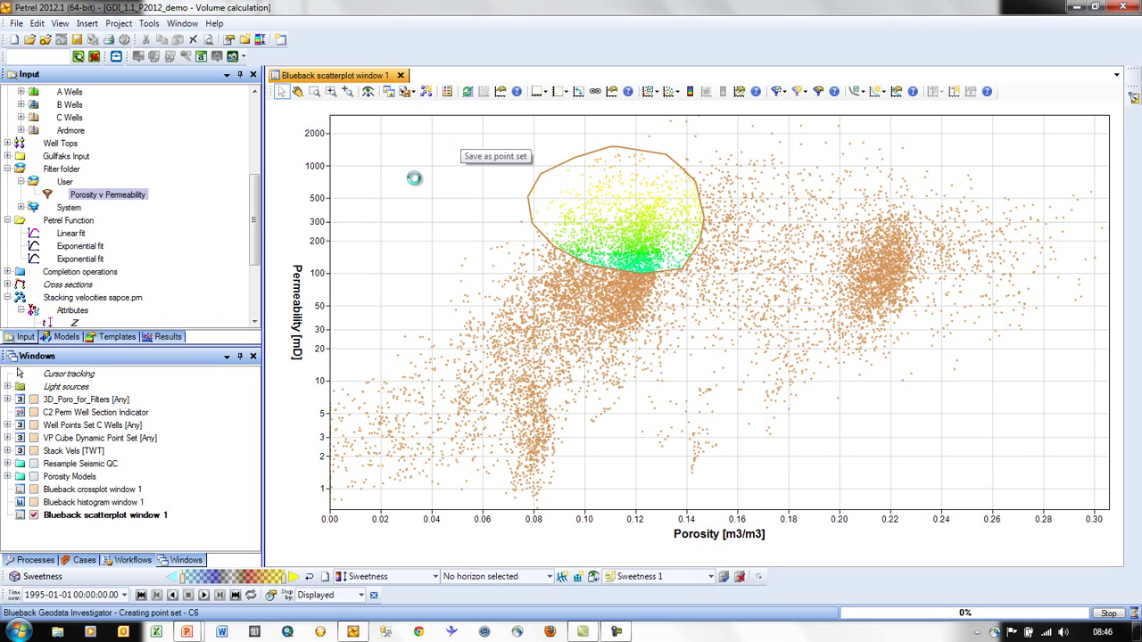
- Expand the attributes of the Blueback scatterplot window 1 Depth point set and open the Well Points Set C Wells window
left_click_drag(256, 217, 252, 284)
left_click(7, 311)
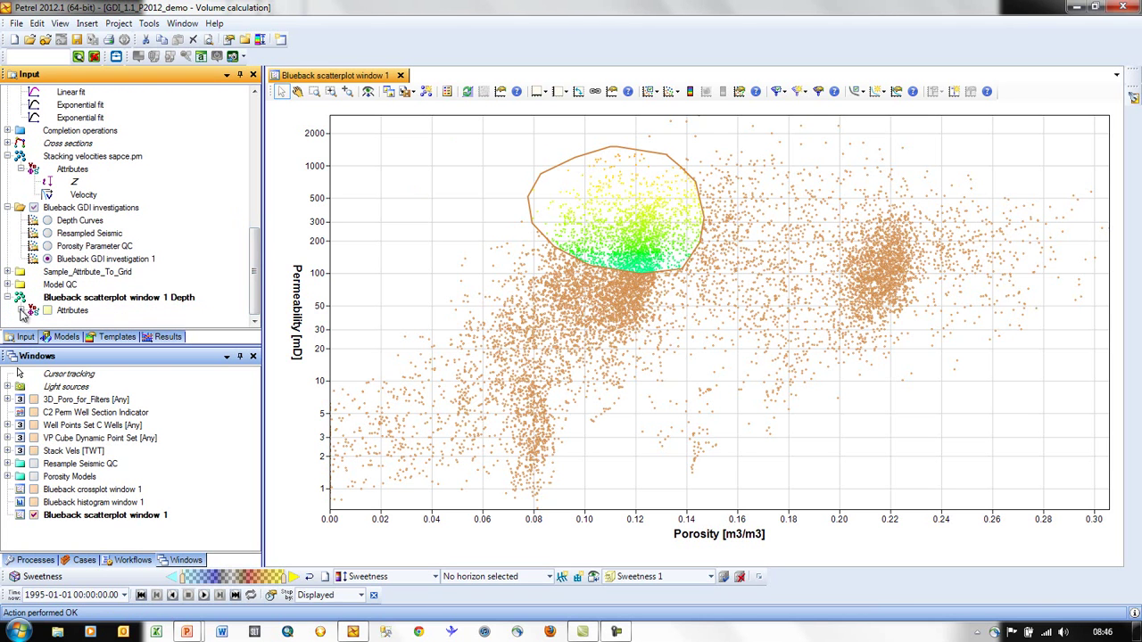
left_click(20, 310)
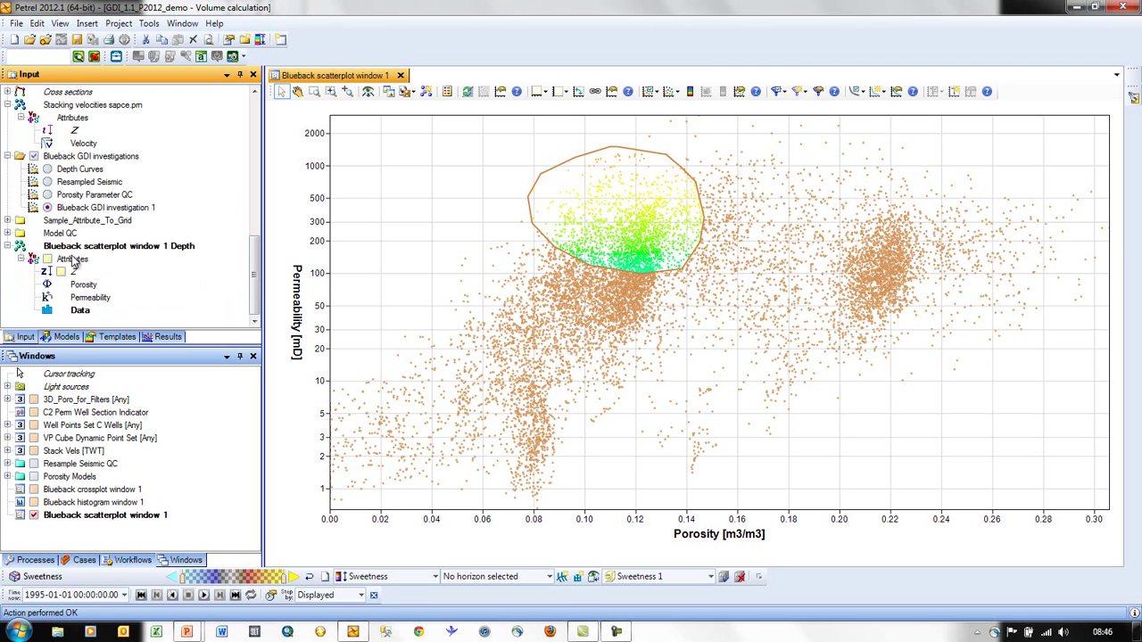
left_click(34, 426)
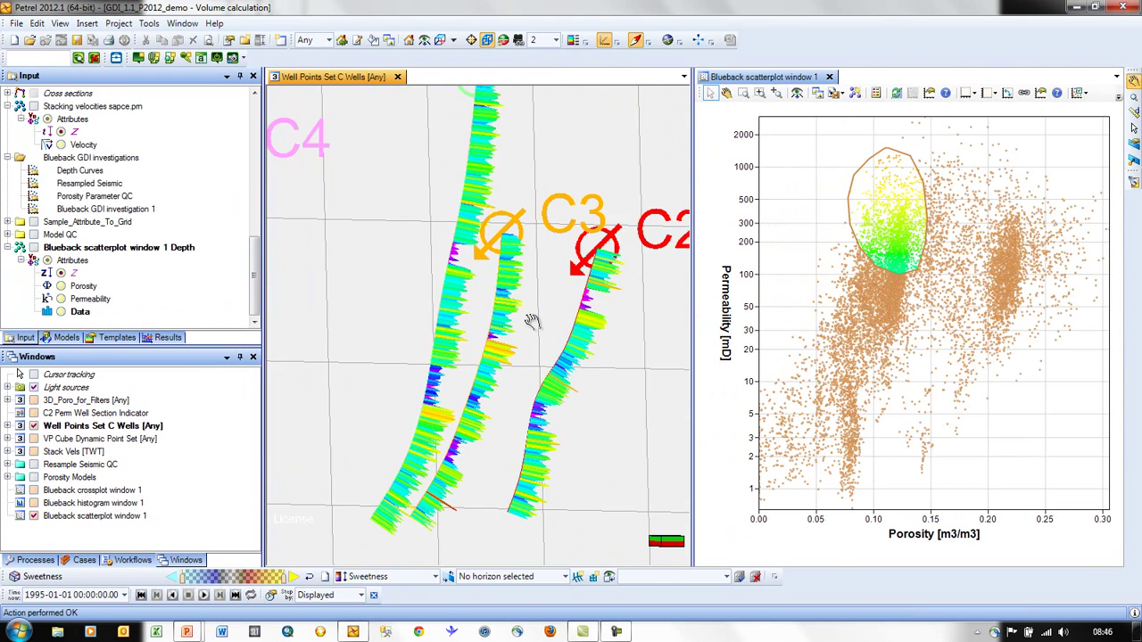
- Display the Blueback scatterplot window 1 Depth point set in the 3D view of the C wells
left_click_drag(530, 321, 551, 298)
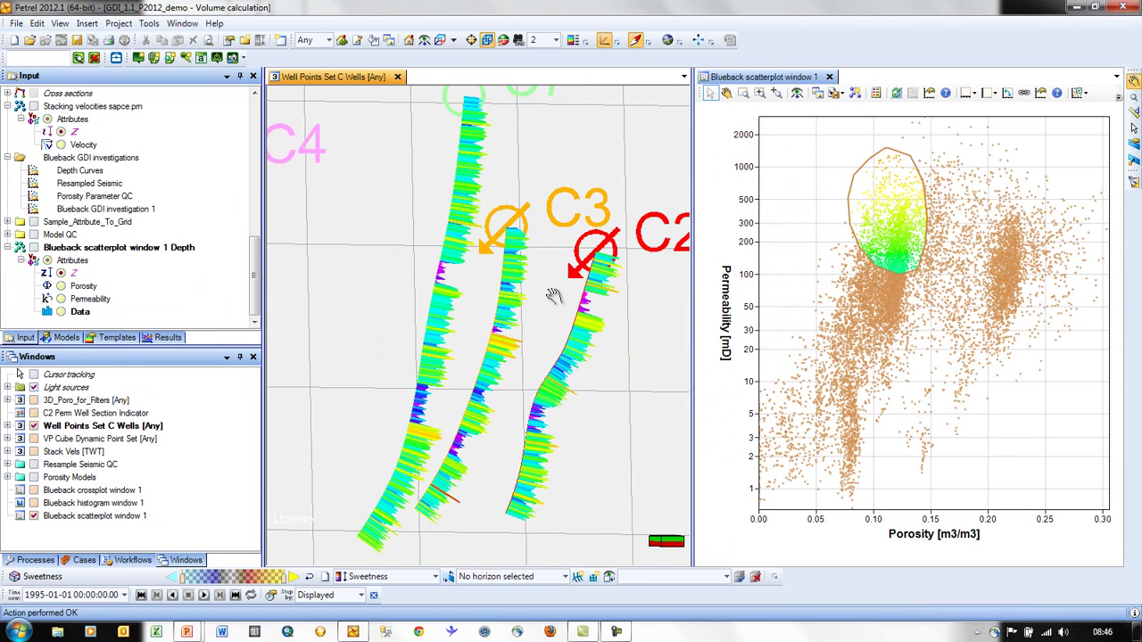
left_click(33, 248)
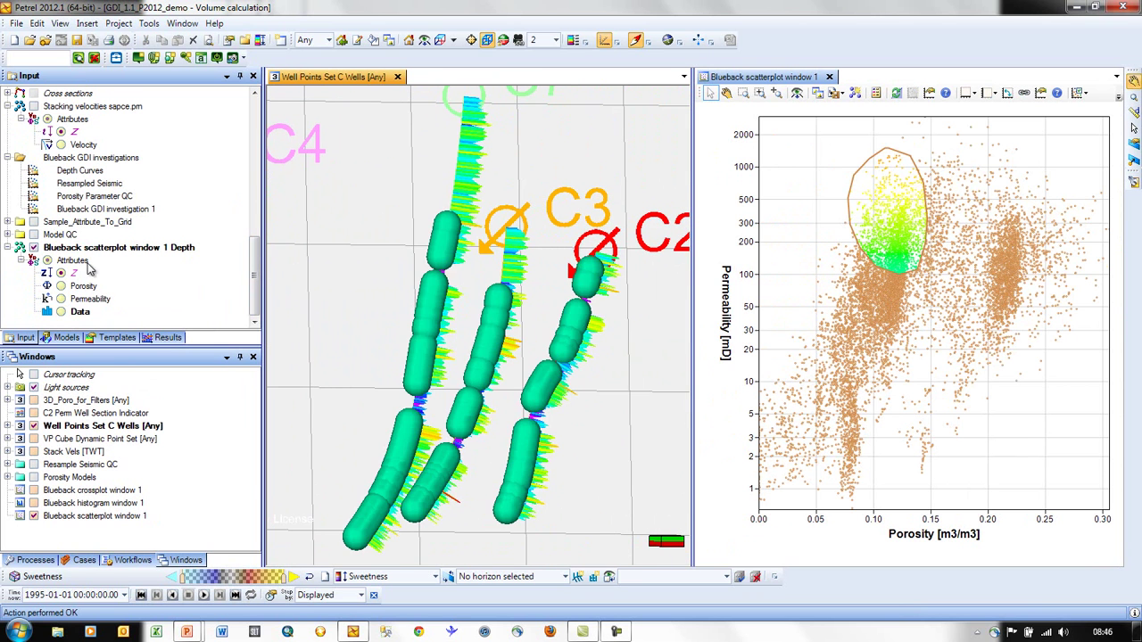
left_click(89, 251)
- Style the Blueback scatterplot window 1 Depth point set with black 3D spheres of size 8
right_click(132, 252)
left_click(121, 264)
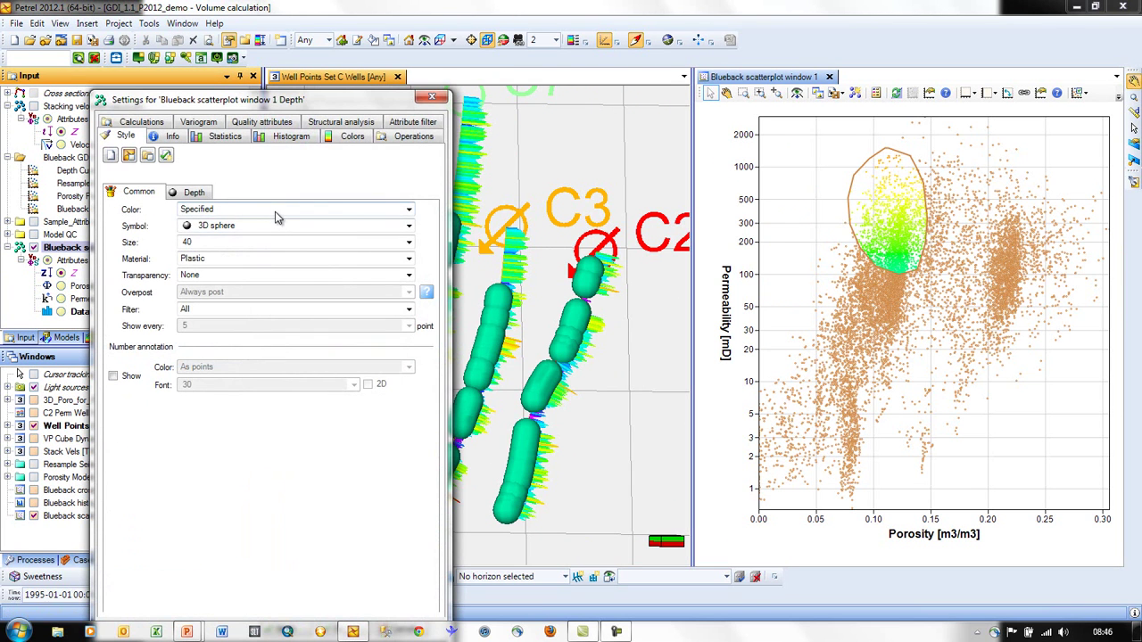
left_click(275, 209)
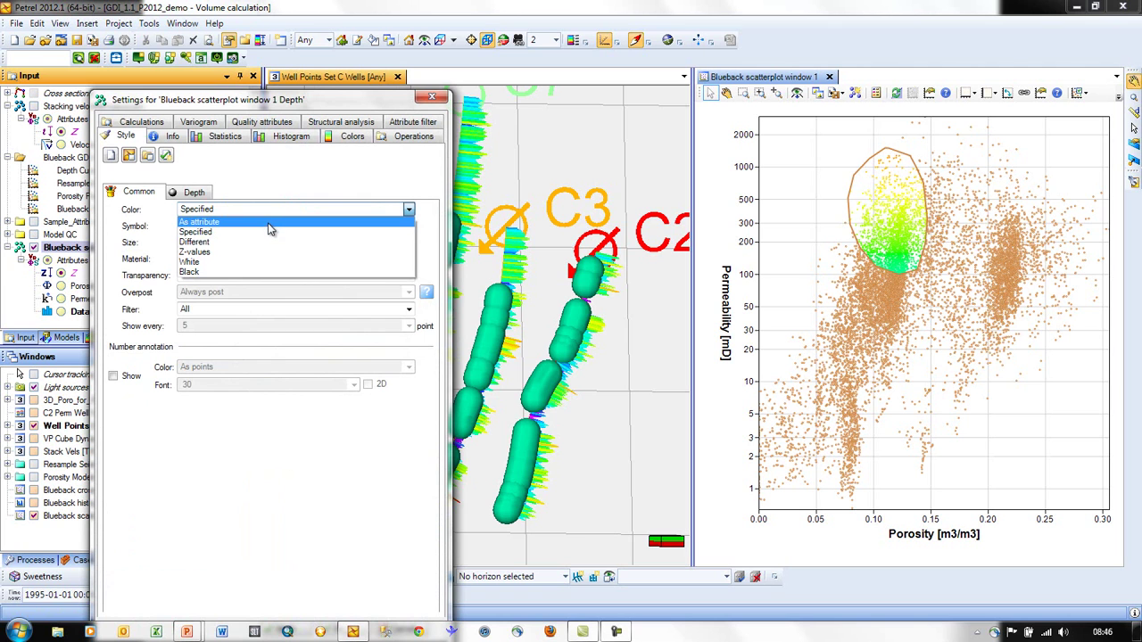
left_click(272, 221)
left_click(264, 244)
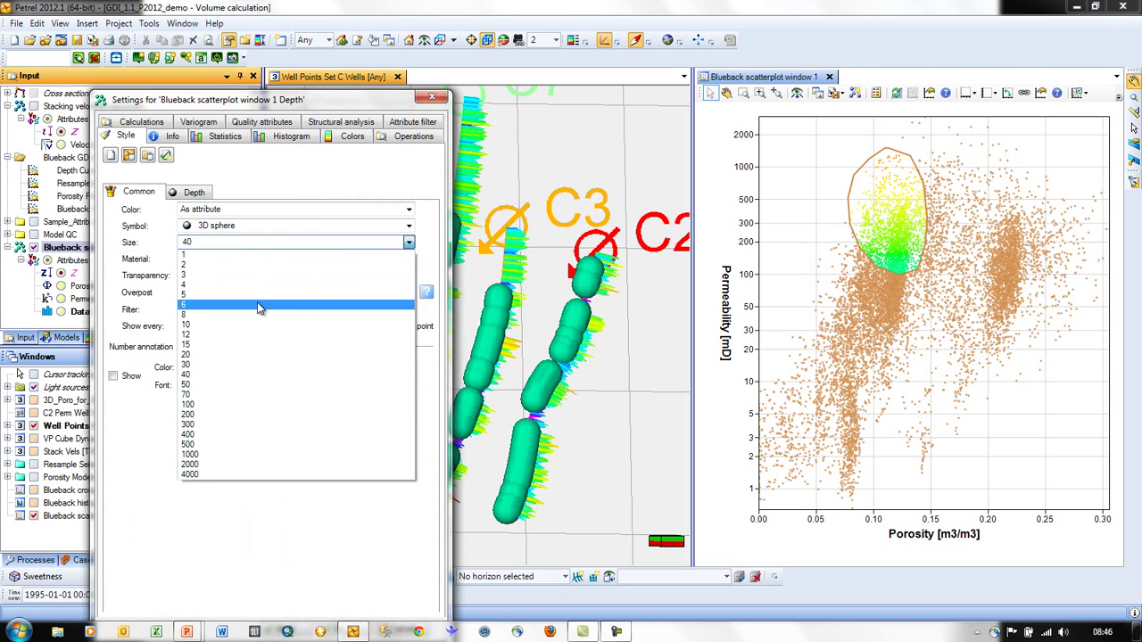
left_click(260, 298)
left_click(262, 208)
left_click(263, 275)
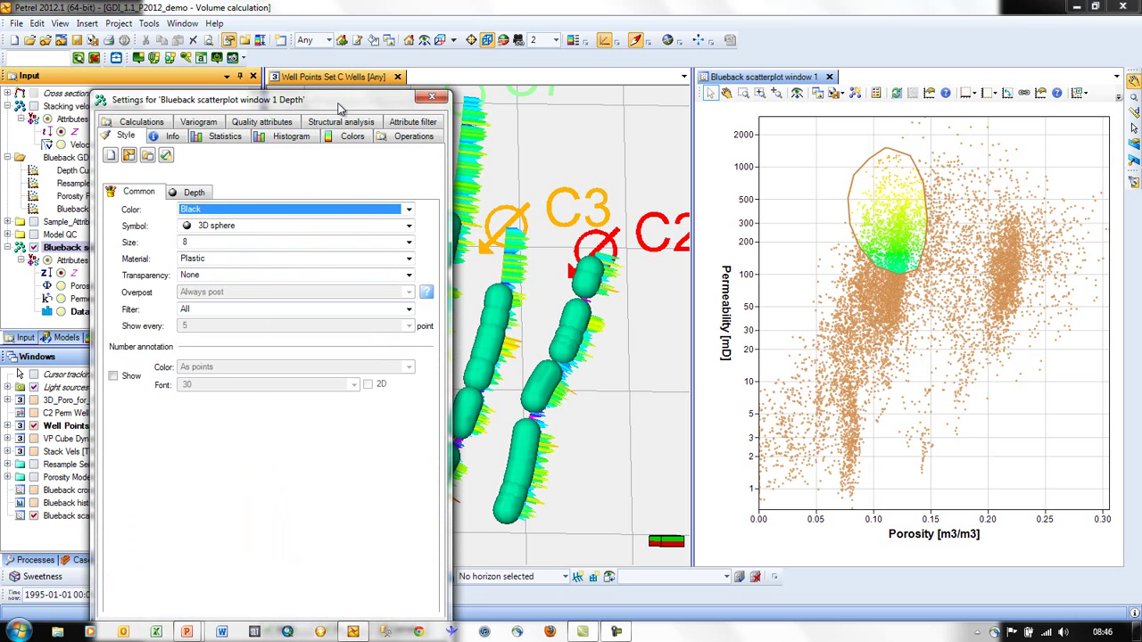
left_click_drag(343, 103, 350, 37)
left_click(366, 558)
- Examine the filtered points along the C wells from other angles, and close the Well Points Set C Wells window
left_click_drag(436, 416, 497, 369)
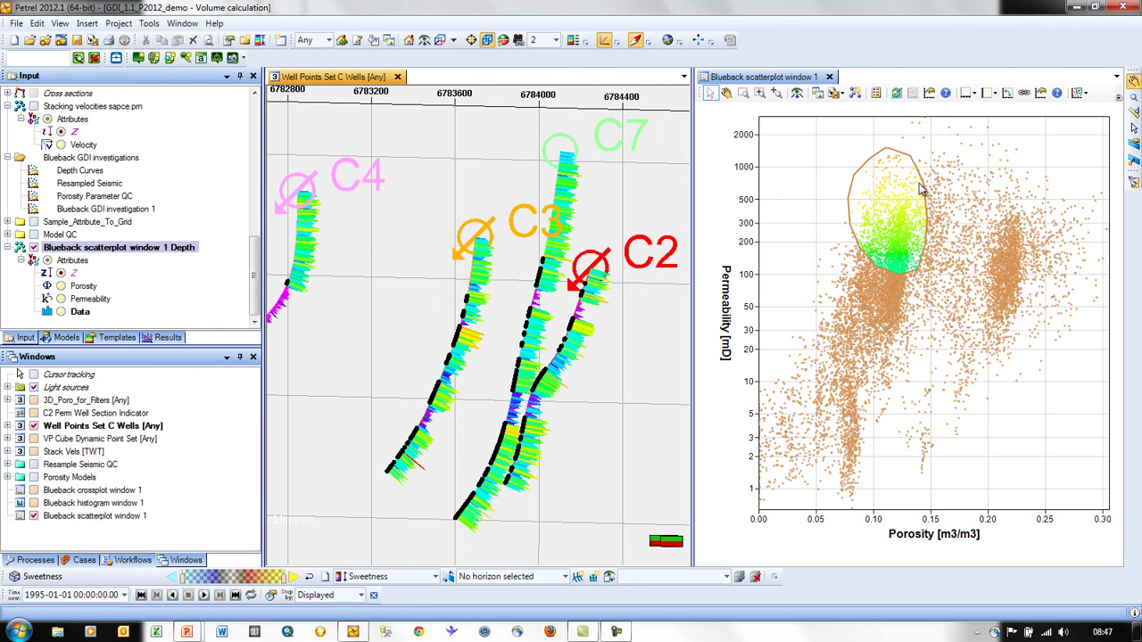
left_click_drag(499, 382, 465, 382)
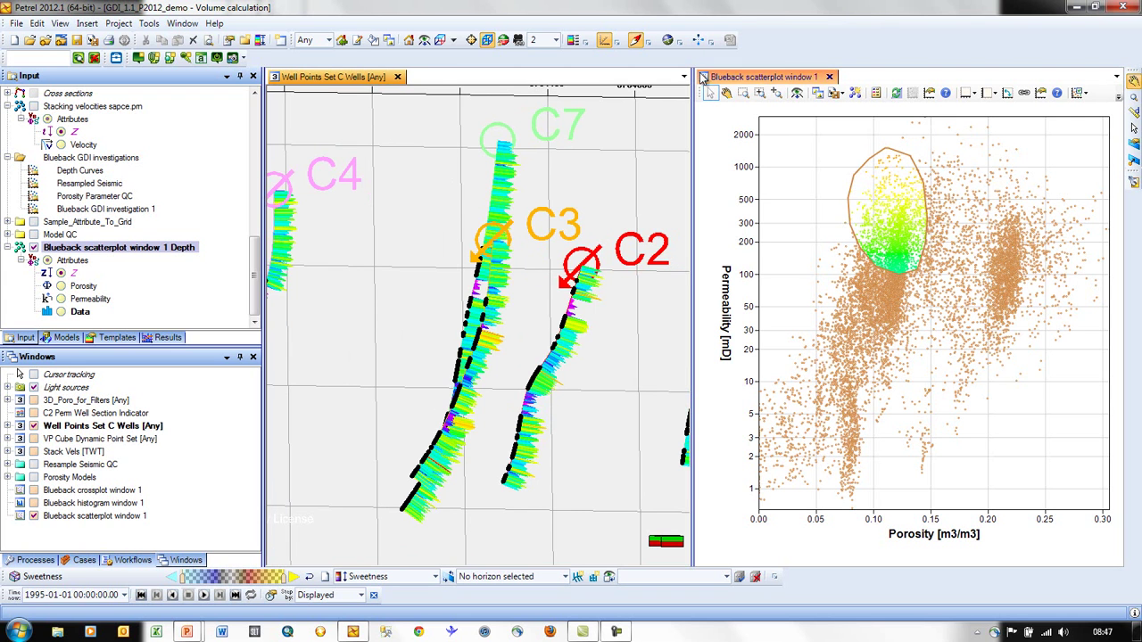
left_click(399, 77)
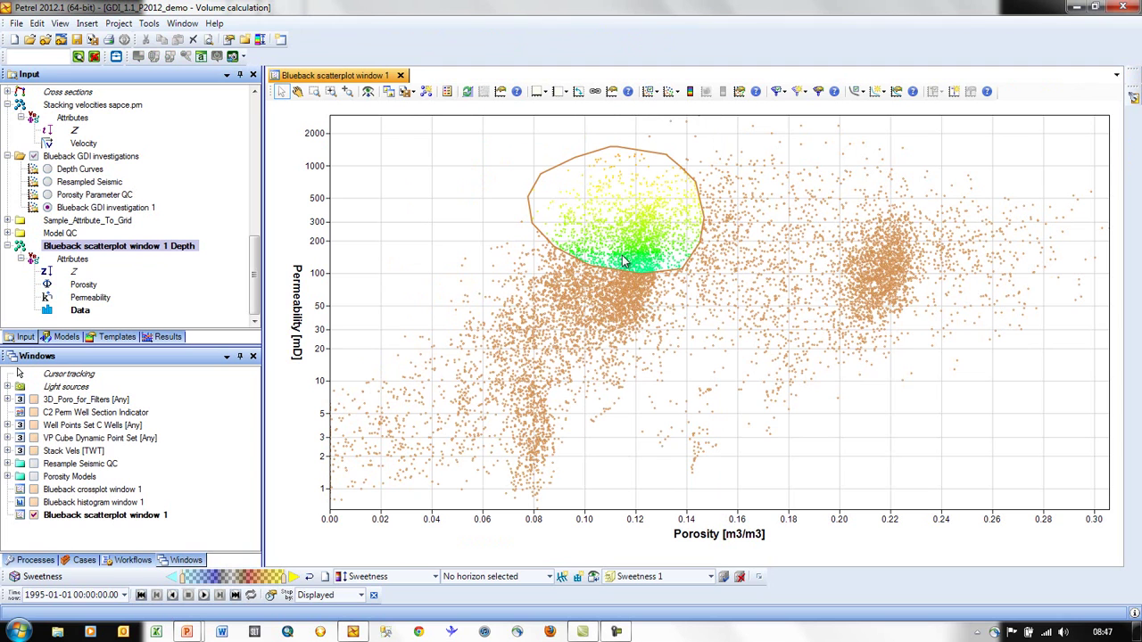
- Save the filtered scatterplot data of well C2 as an indicator
left_click(658, 93)
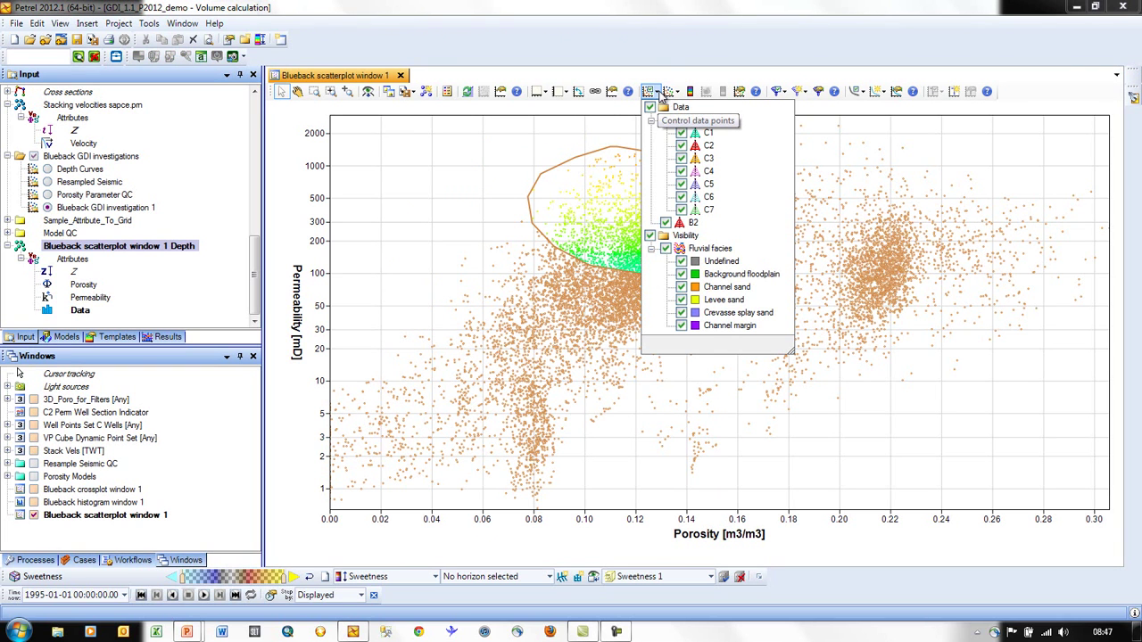
right_click(711, 147)
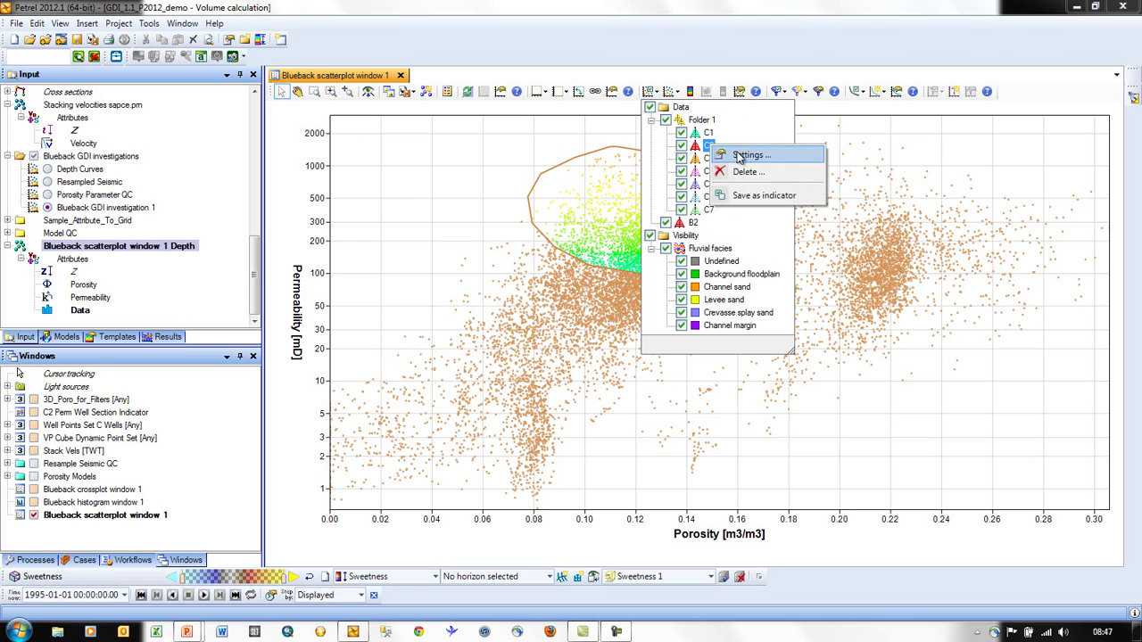
left_click(757, 197)
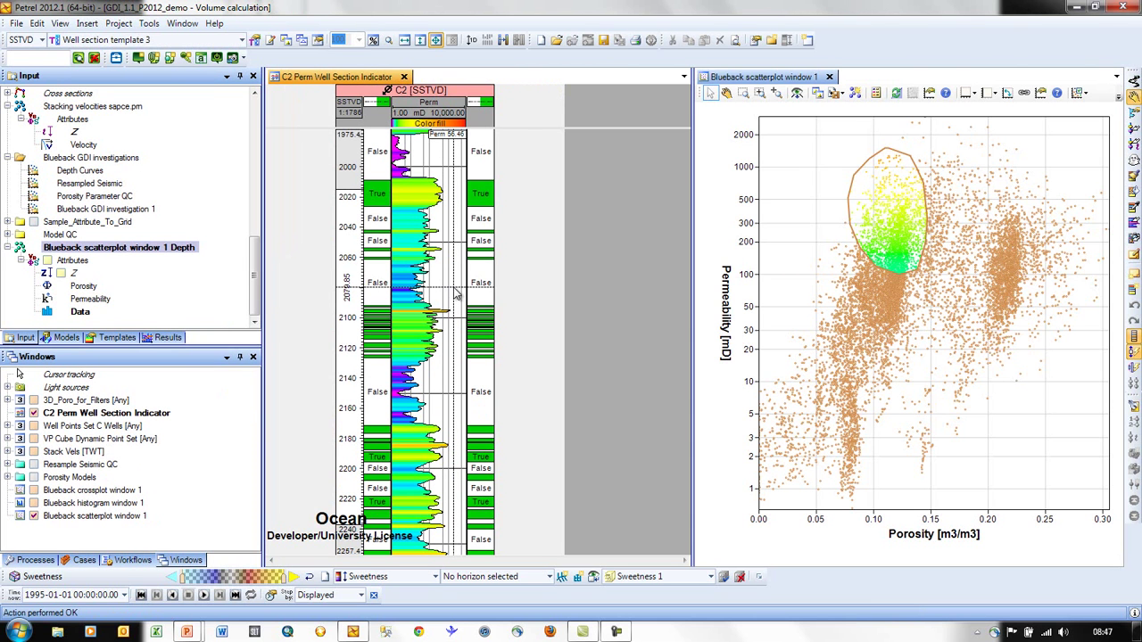
- Locate and select the Blueback GDI investigation 1 Indicator among the well logs of well C2
left_click_drag(258, 259, 255, 177)
left_click(21, 248)
left_click(35, 285)
left_click(49, 171)
left_click(212, 187)
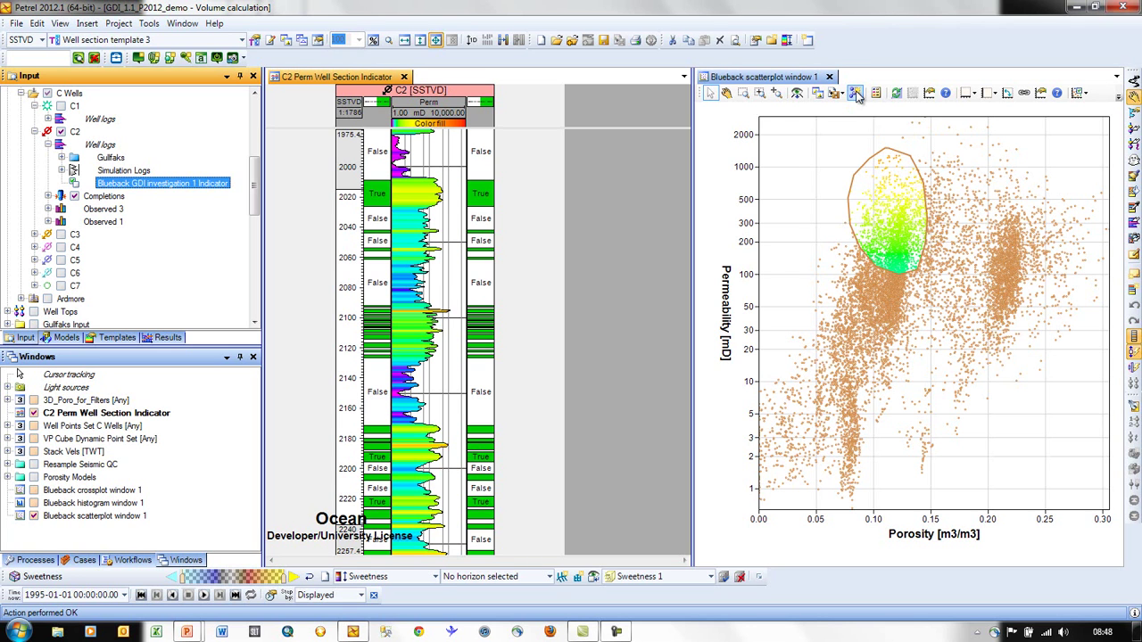
- Close the Blueback scatterplot window 1 and C2 Perm Well Section Indicator windows
left_click_drag(856, 96, 819, 107)
left_click(828, 76)
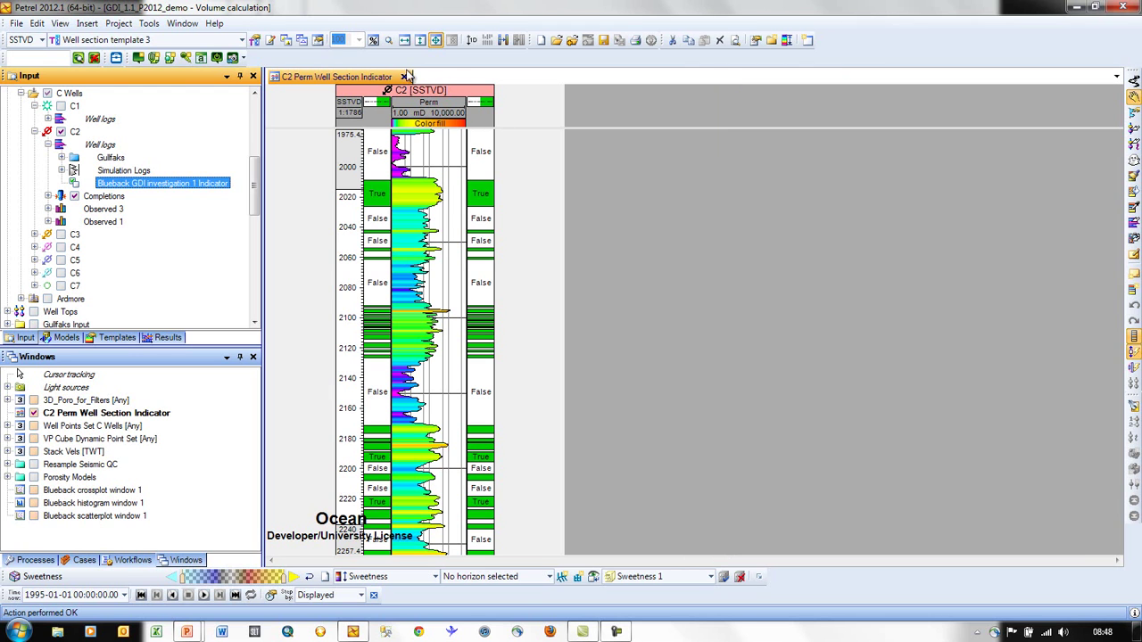
left_click(403, 77)
- Add a grid data item for the GEO Grid to the data of Blueback GDI investigation 1
left_click_drag(255, 179, 255, 284)
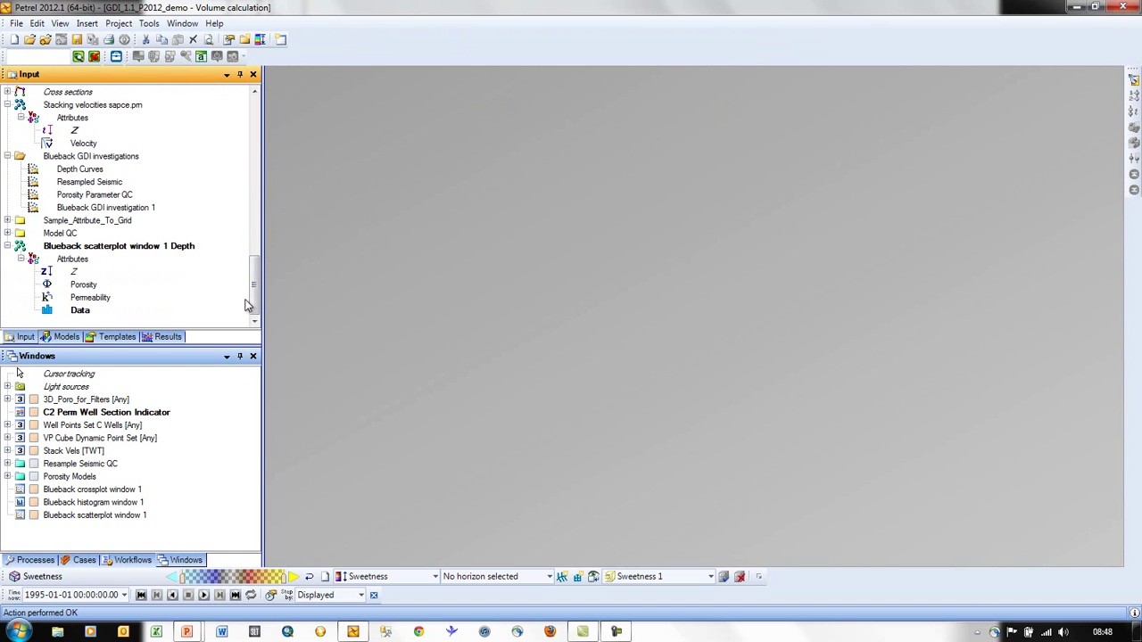
double_click(116, 207)
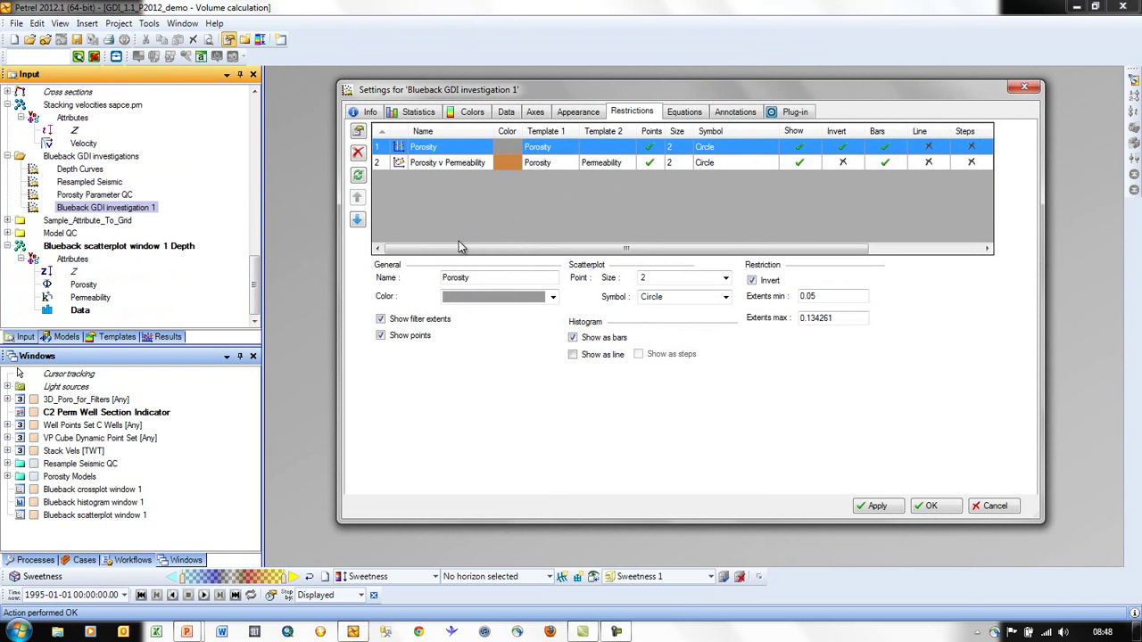
left_click(505, 113)
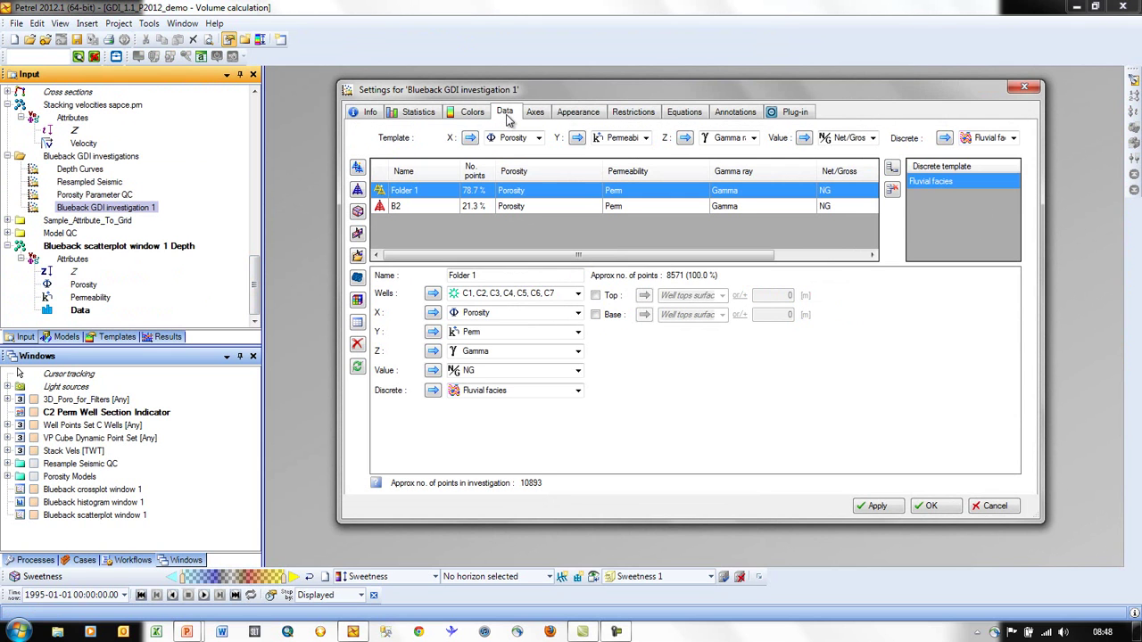
left_click(357, 303)
left_click(578, 295)
left_click(578, 295)
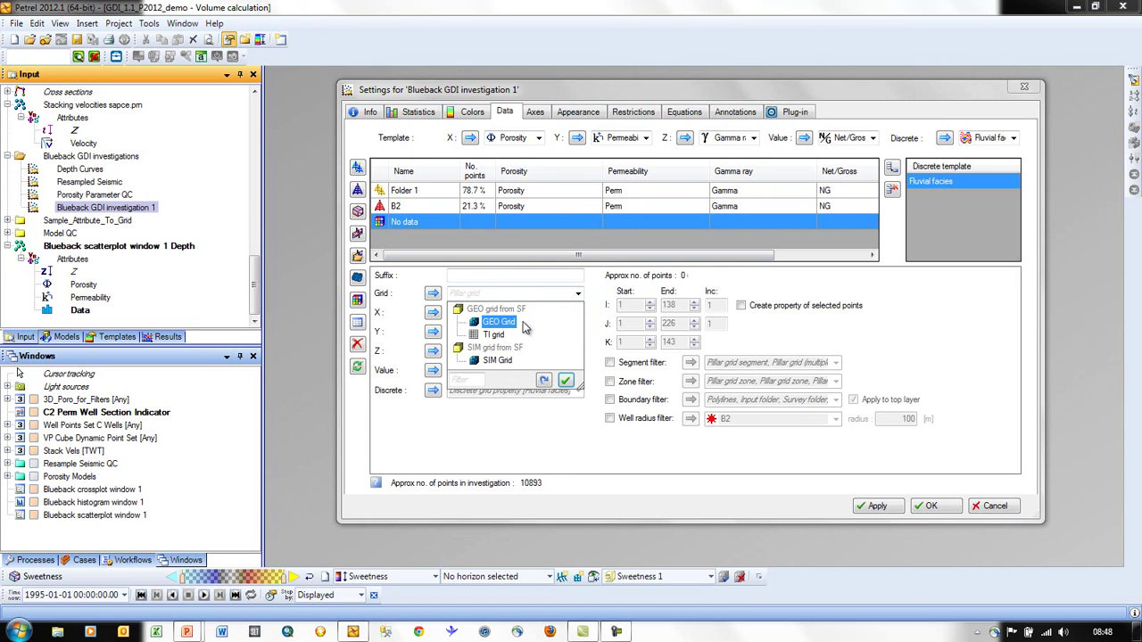
left_click(531, 322)
- Assign Porosity [U] to X, Perm [U] to Y and Fluvial facies [U] as the discrete property of the GEO Grid
left_click(575, 313)
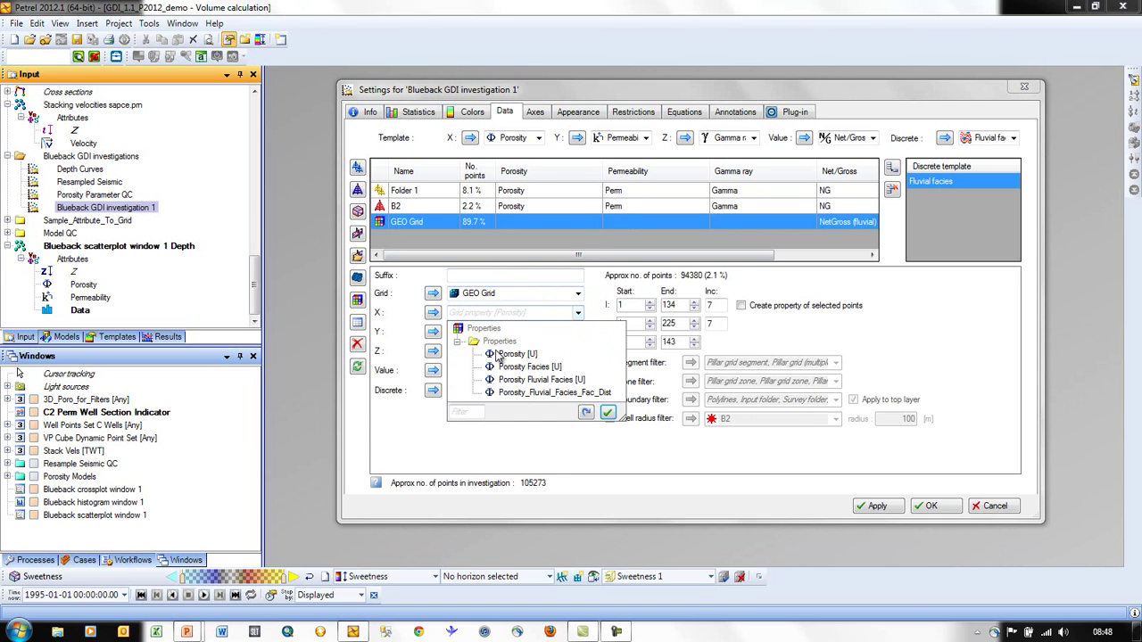
left_click(531, 359)
left_click(578, 332)
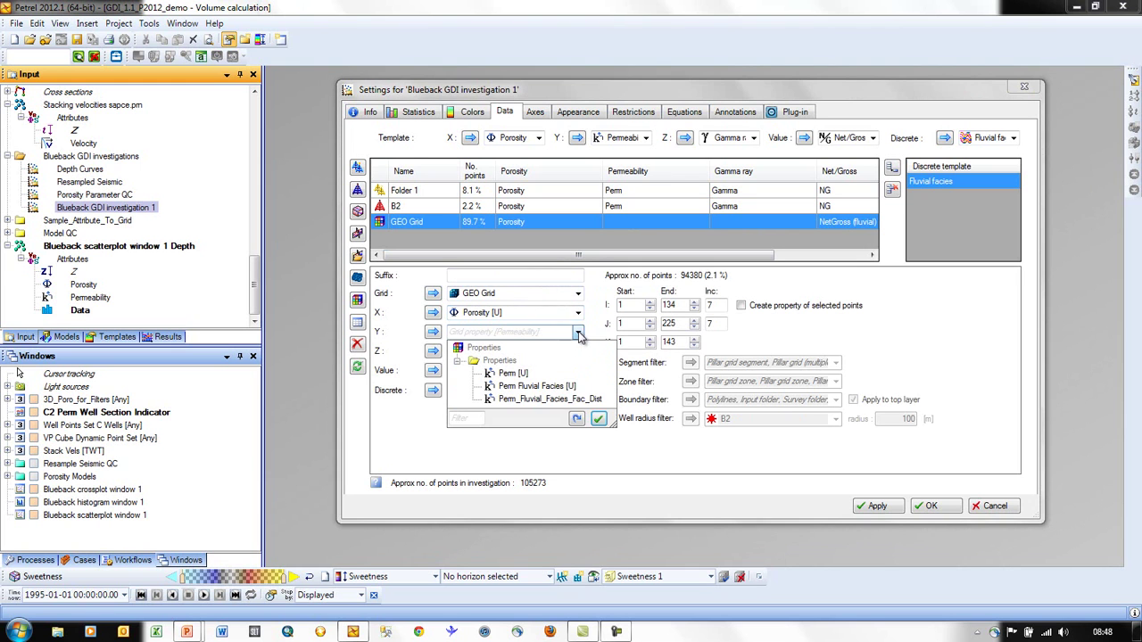
left_click(523, 373)
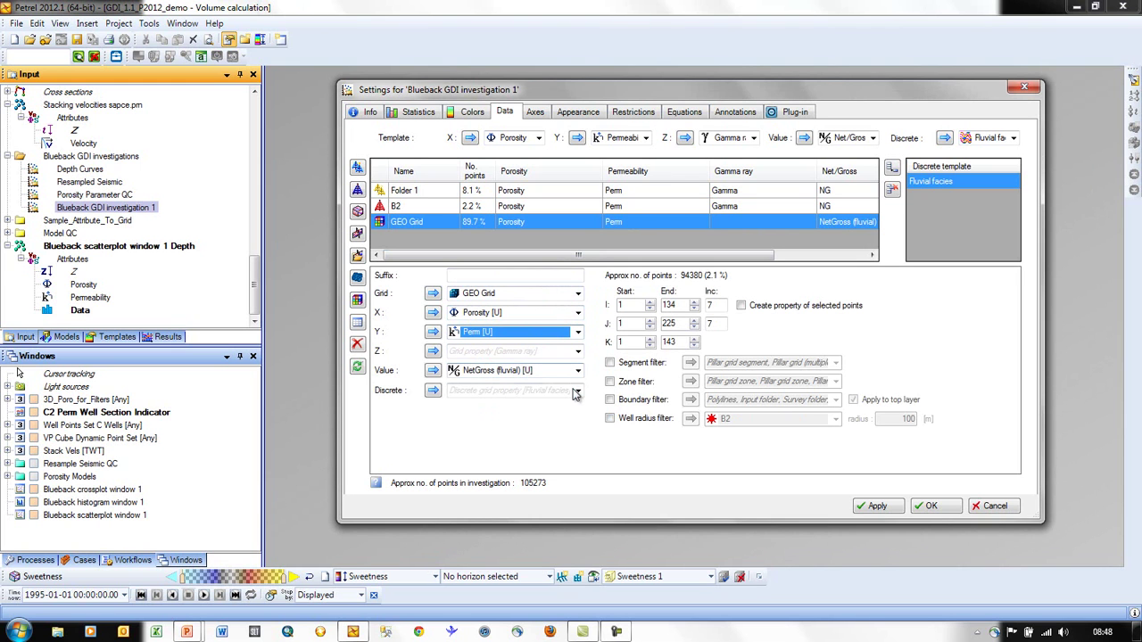
left_click(576, 390)
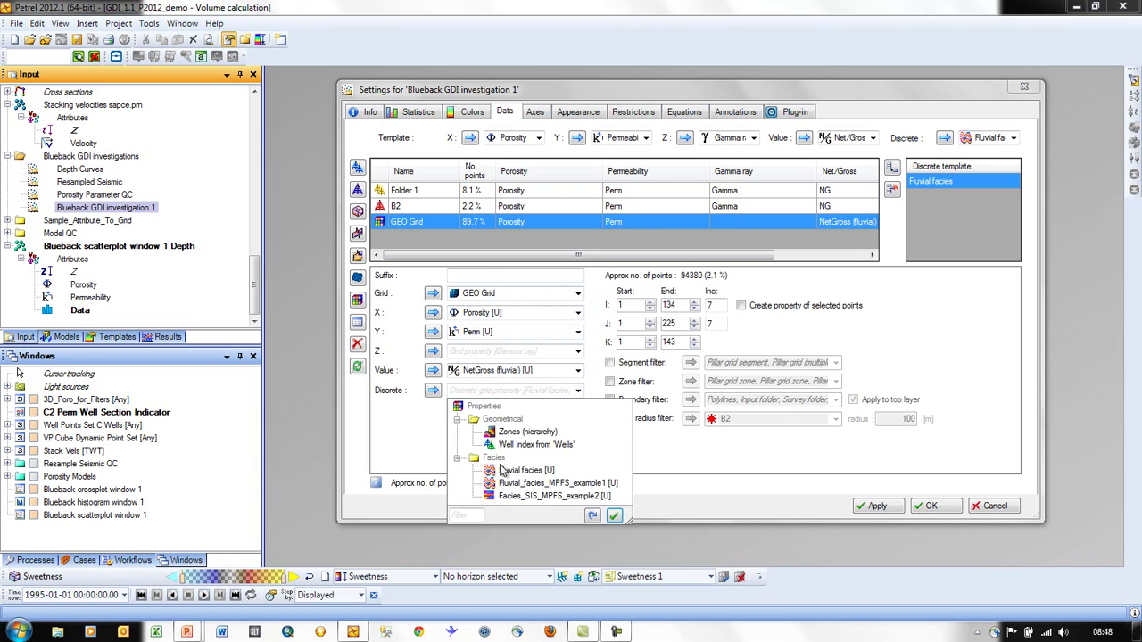
left_click(530, 472)
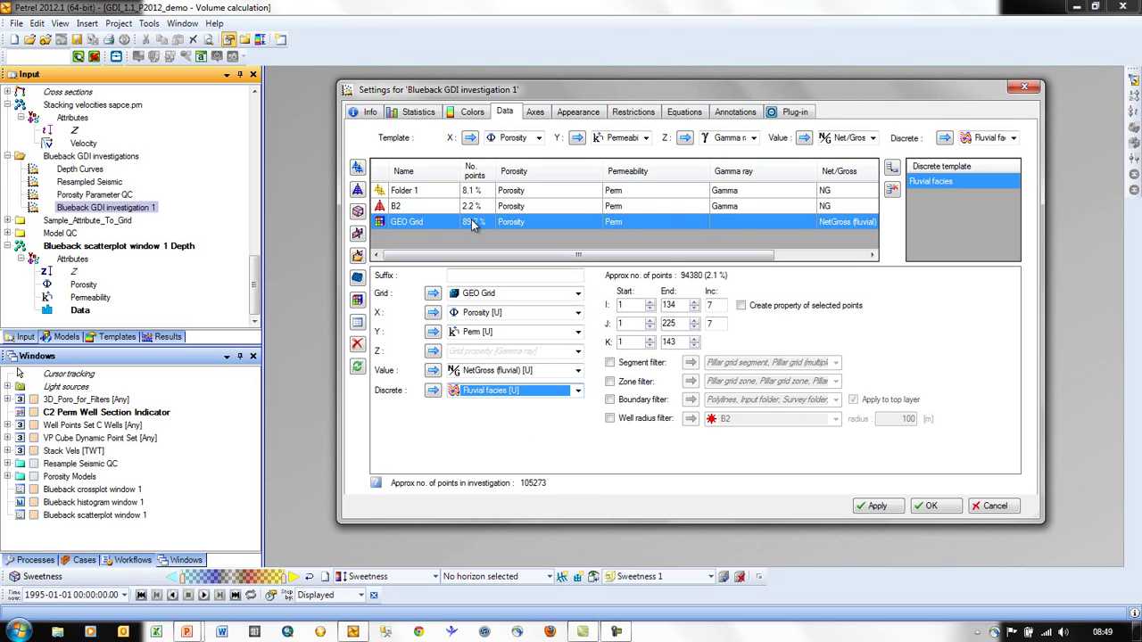
- Set the GEO Grid sampling increment to 9 in both the I and J directions
double_click(716, 310)
type("9")
key("Tab")
type("9")
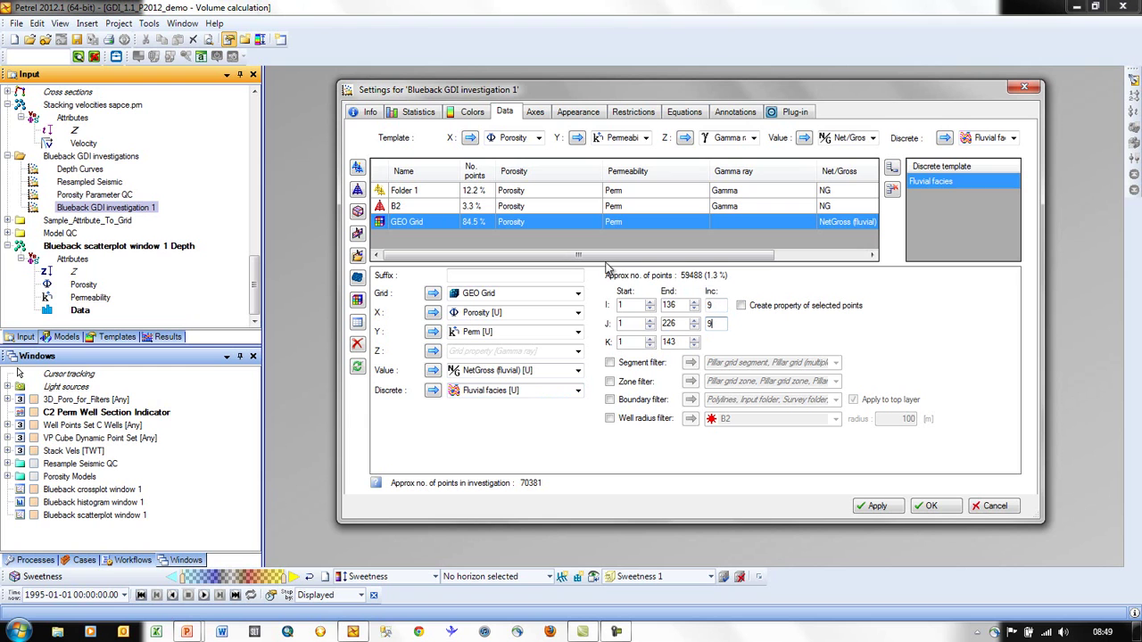
- Apply a segment filter with all segments and a zone filter with Cret, Tarbert and Ness to the GEO Grid data
left_click(612, 364)
left_click(611, 381)
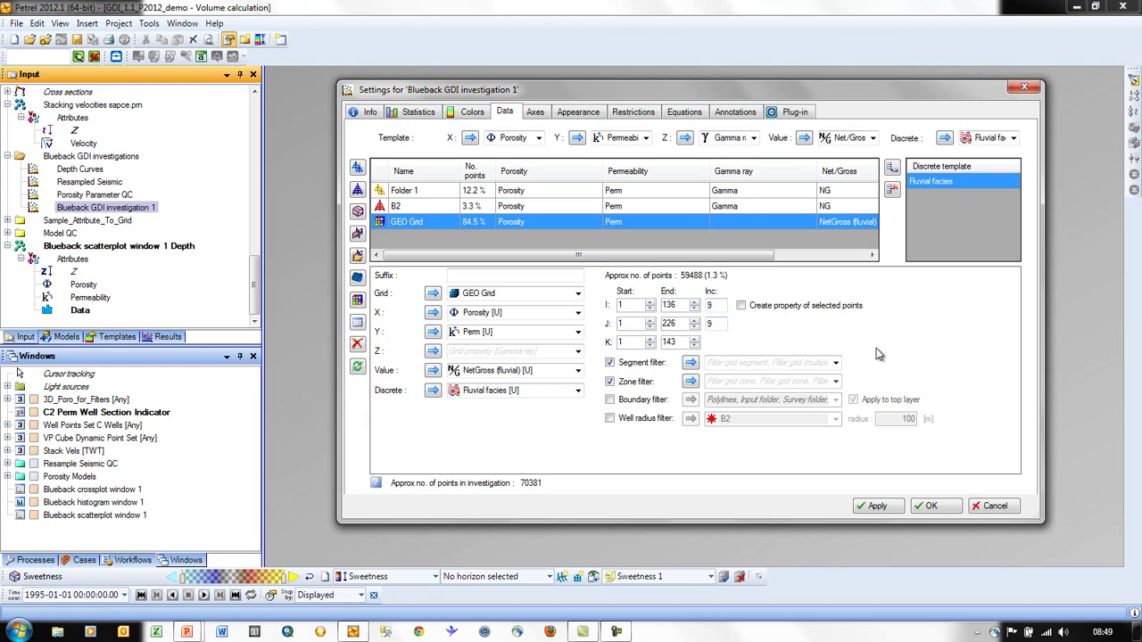
left_click(835, 363)
left_click(713, 57)
left_click(823, 345)
left_click(835, 381)
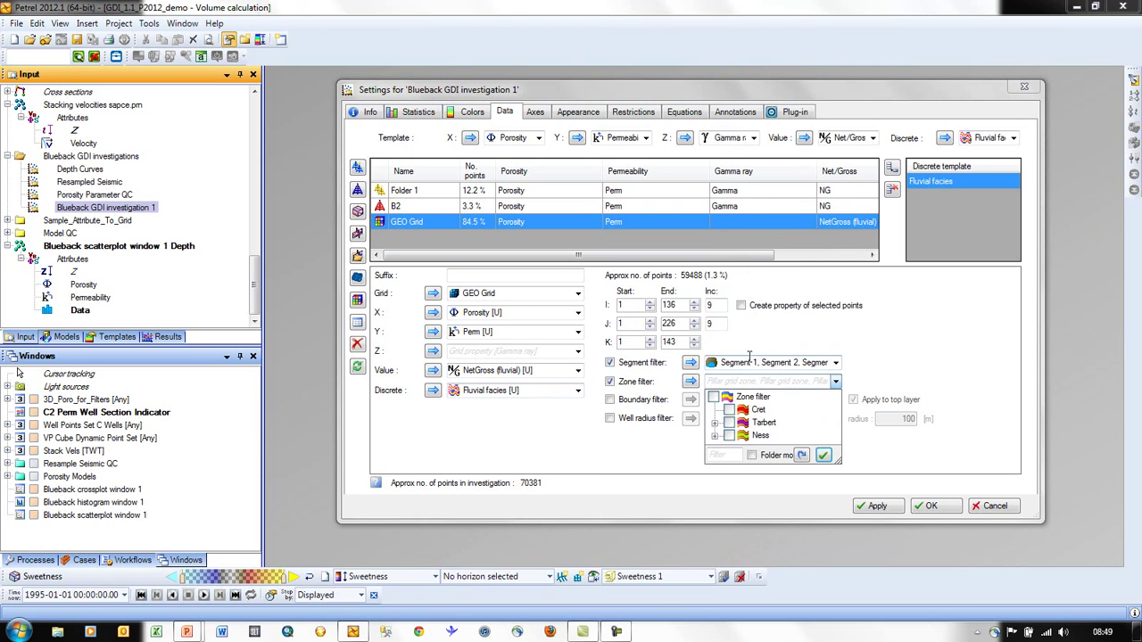
left_click(714, 397)
left_click(823, 455)
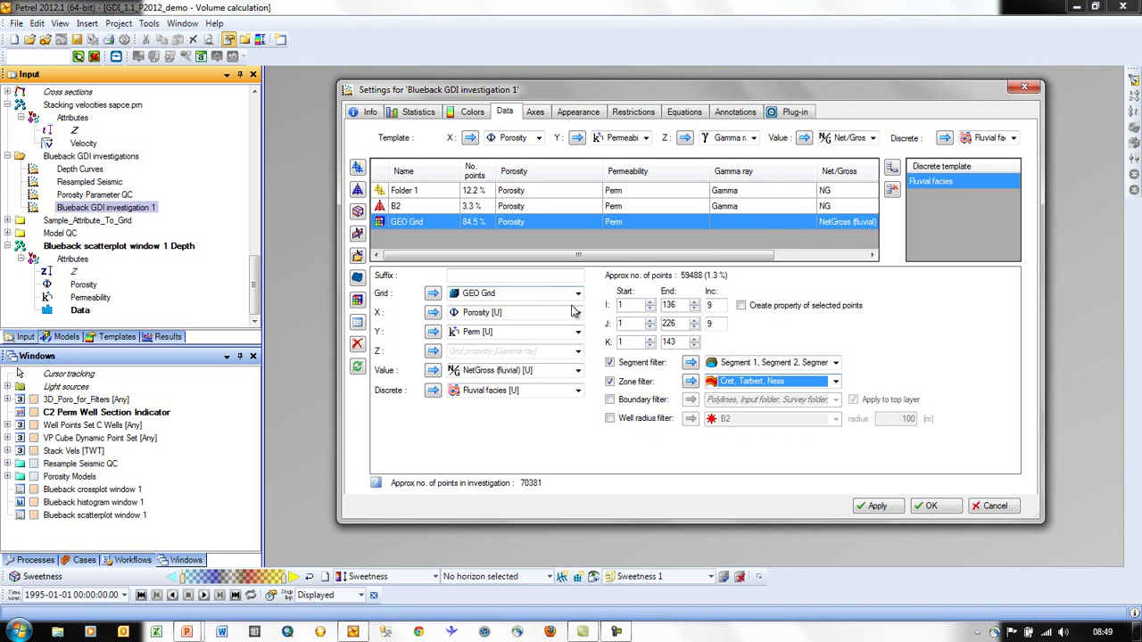
left_click(933, 506)
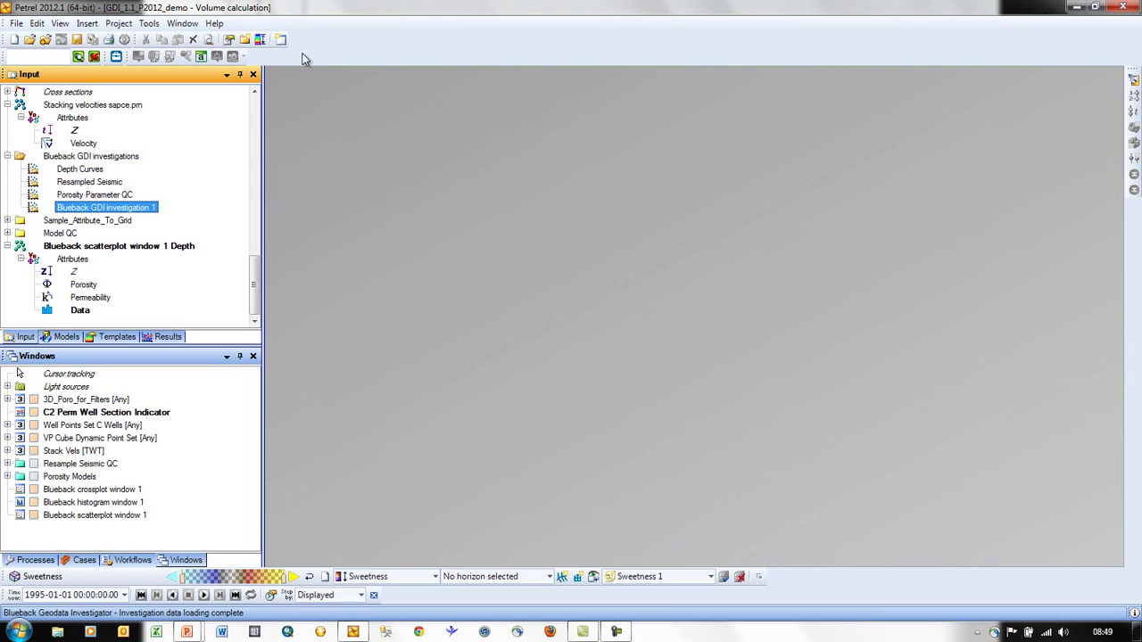
- Create a new Blueback scatterplot window for the investigation and open the appearance settings of the B2 data
left_click(182, 23)
left_click(282, 225)
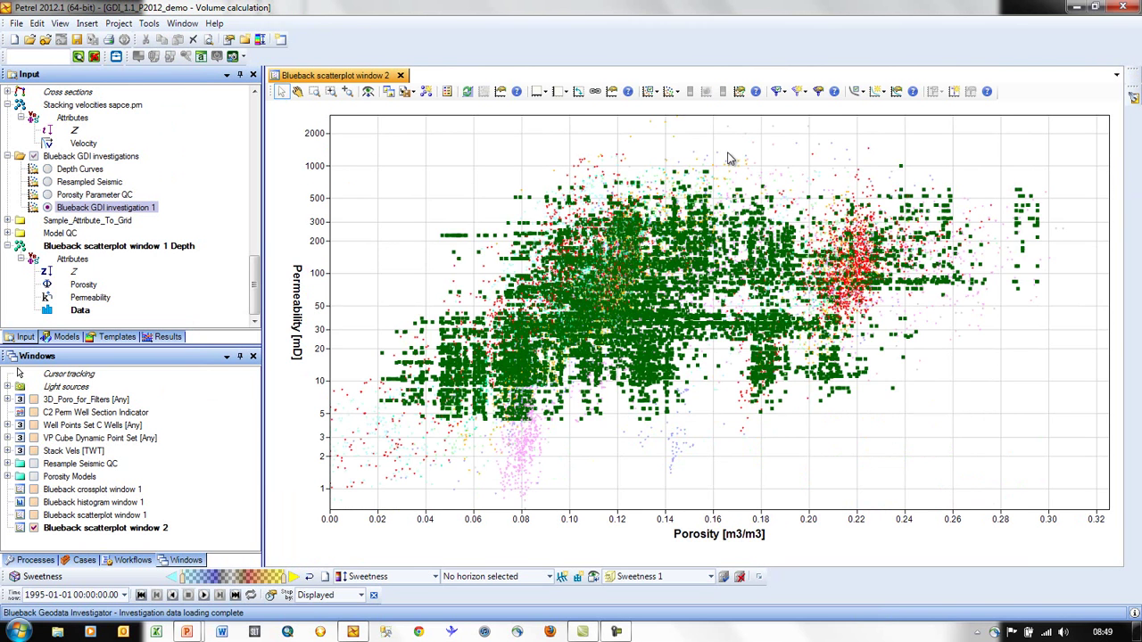
left_click(739, 92)
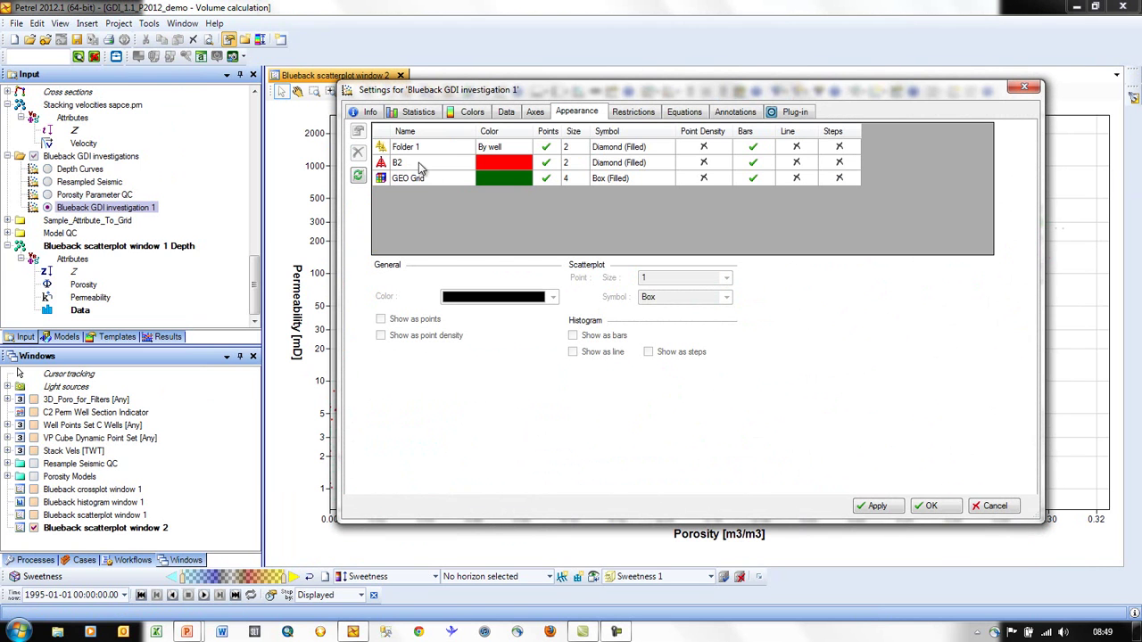
left_click(389, 167)
- Remove the B2 well from the investigation's data
left_click(506, 112)
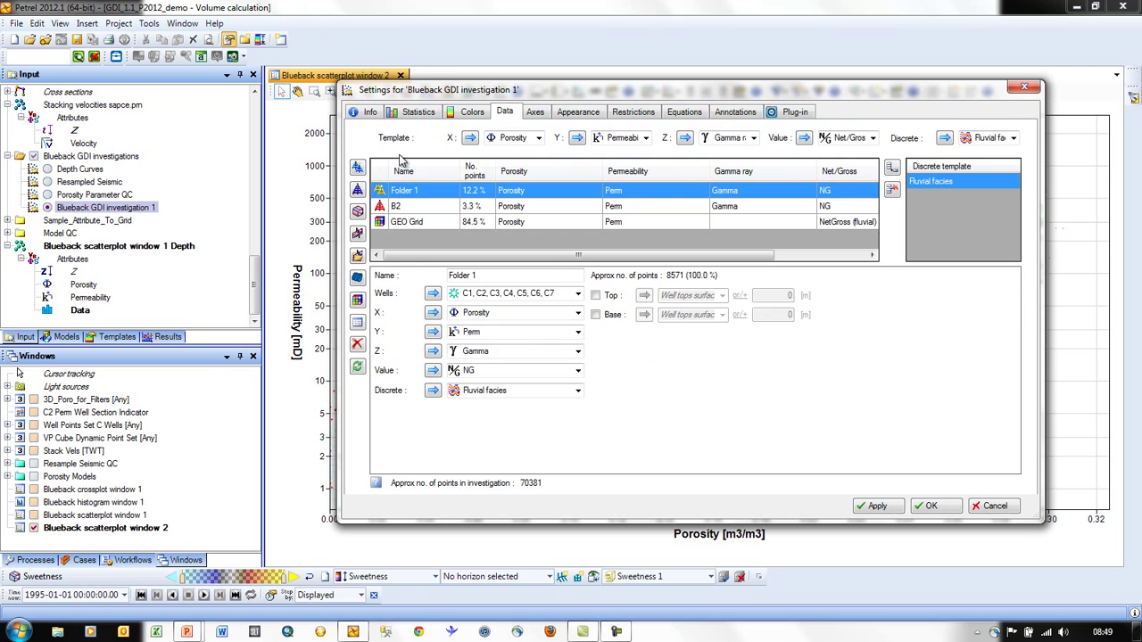
left_click(381, 206)
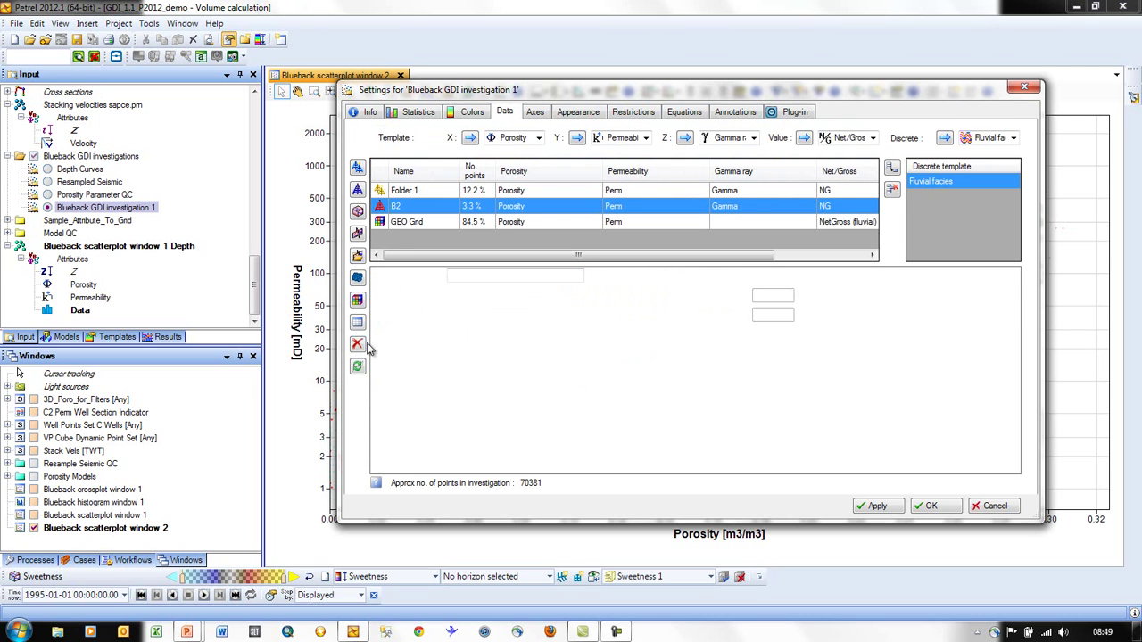
left_click(357, 343)
left_click(390, 191)
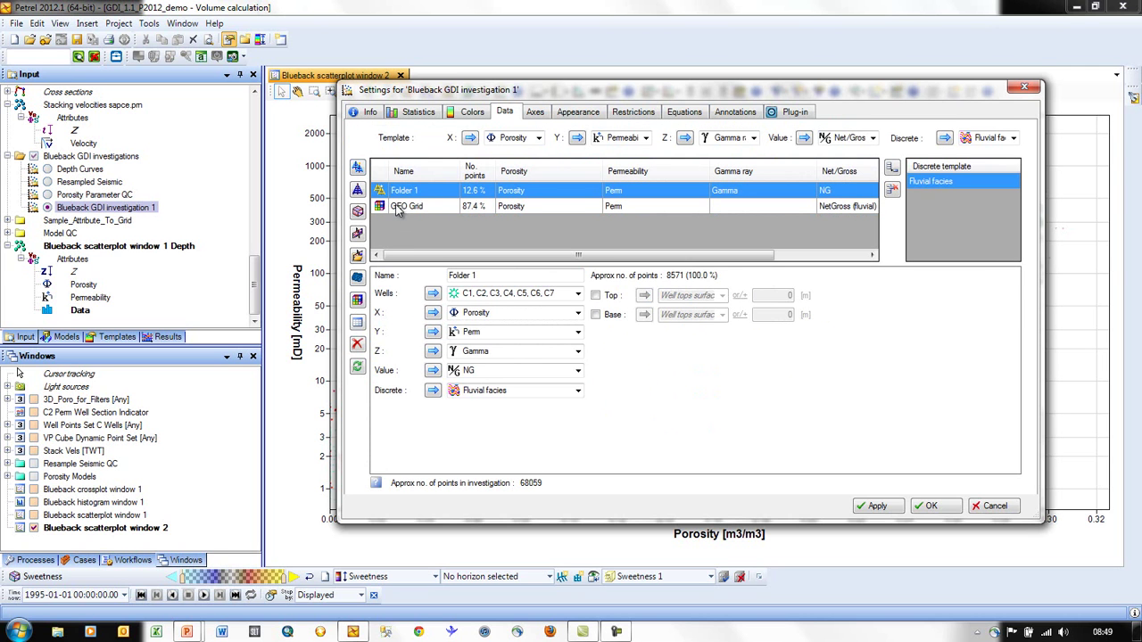
- Refresh the investigation's appearance list and apply the data changes that leave only Folder 1 and GEO Grid
left_click(578, 114)
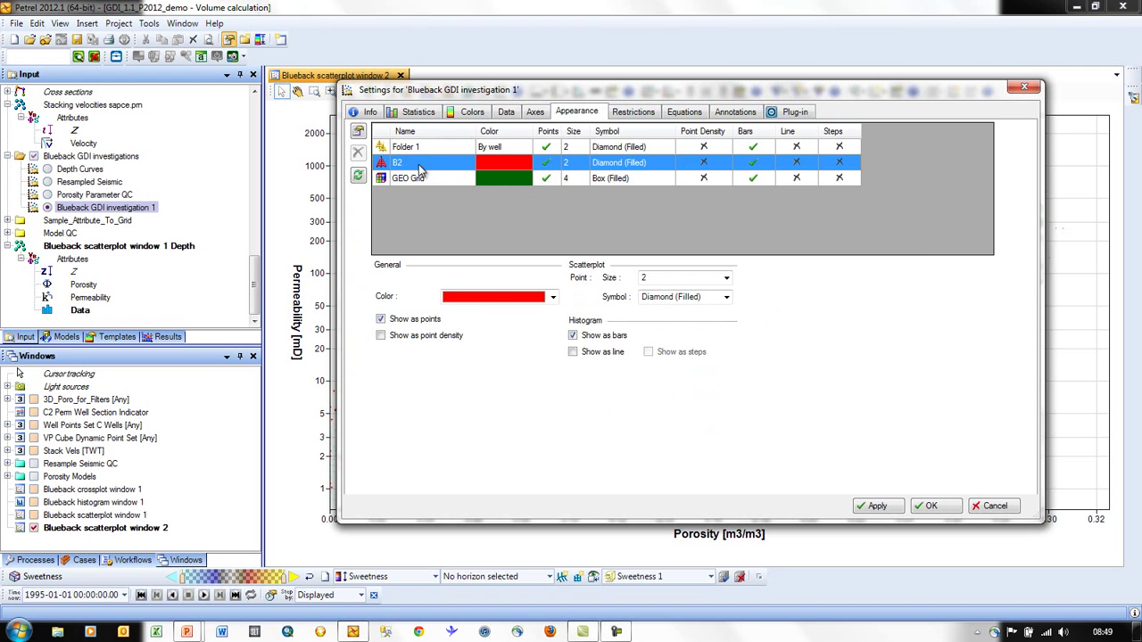
left_click(389, 148)
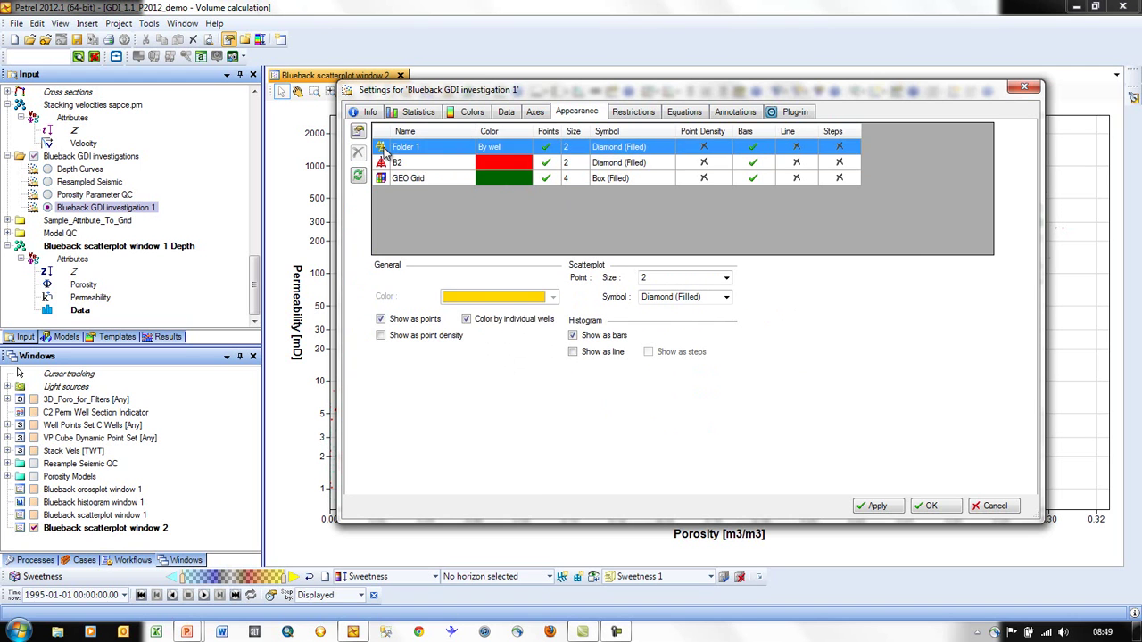
left_click(523, 119)
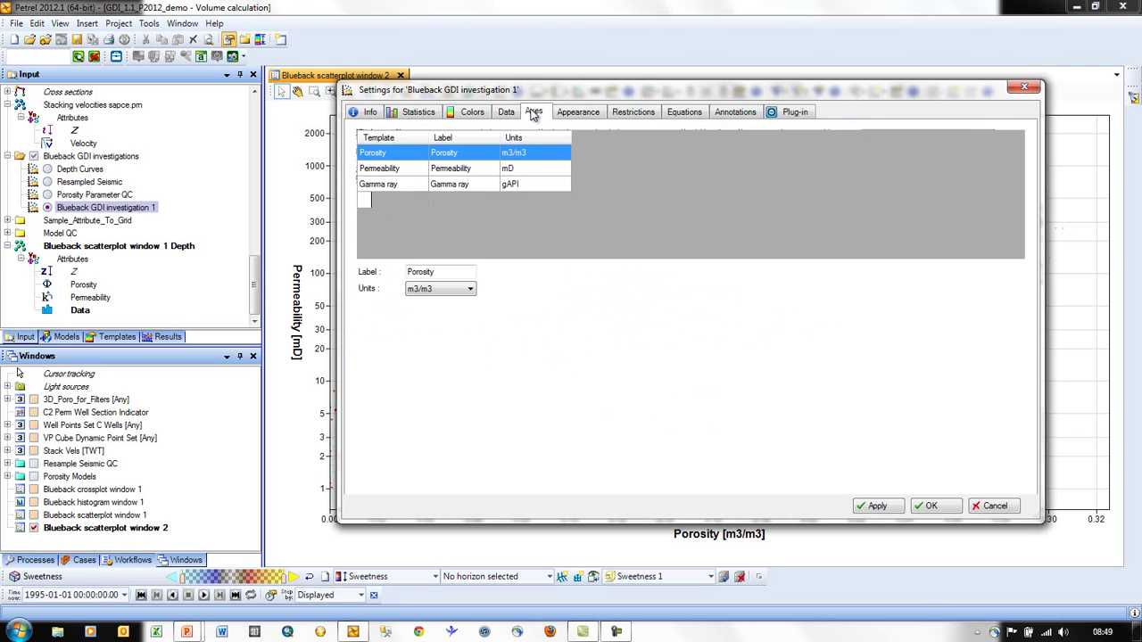
left_click(569, 116)
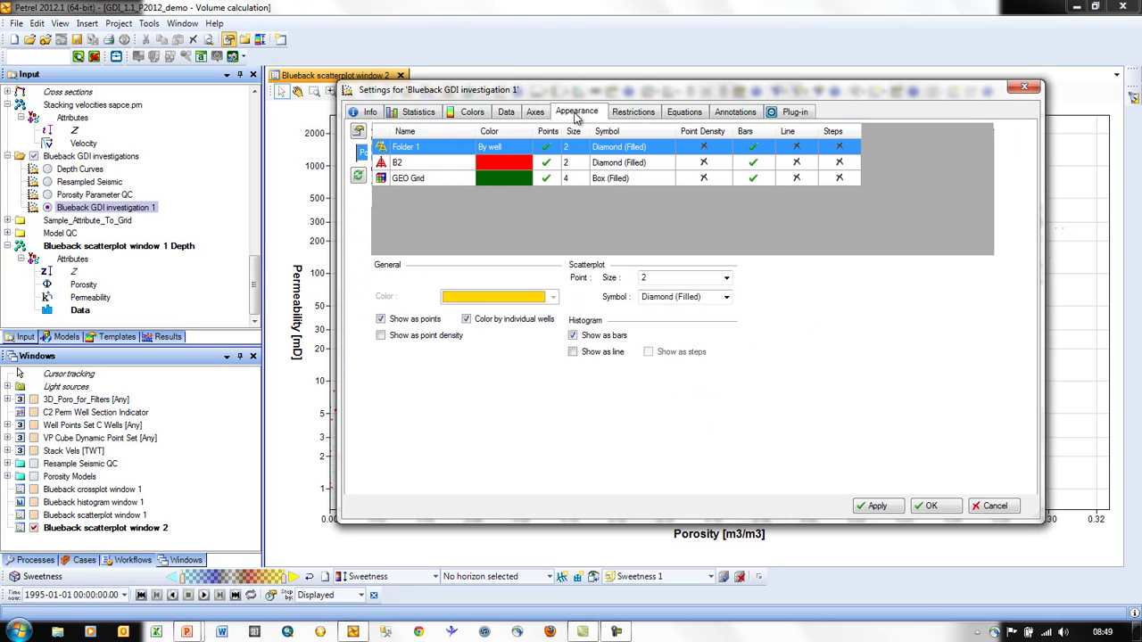
left_click(358, 177)
left_click(359, 176)
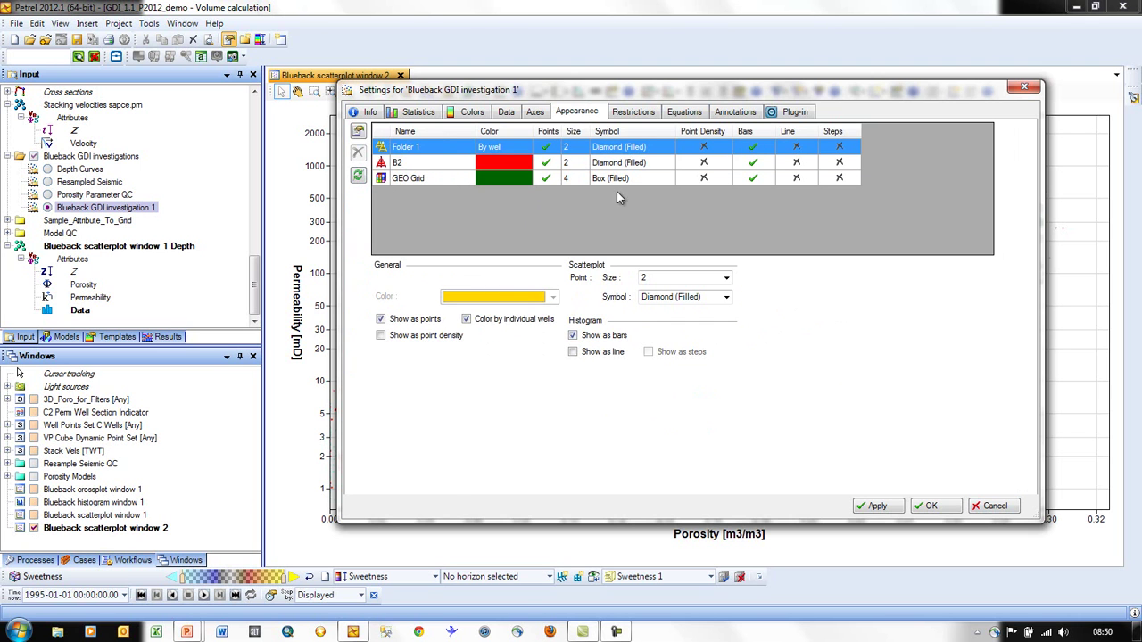
left_click(517, 118)
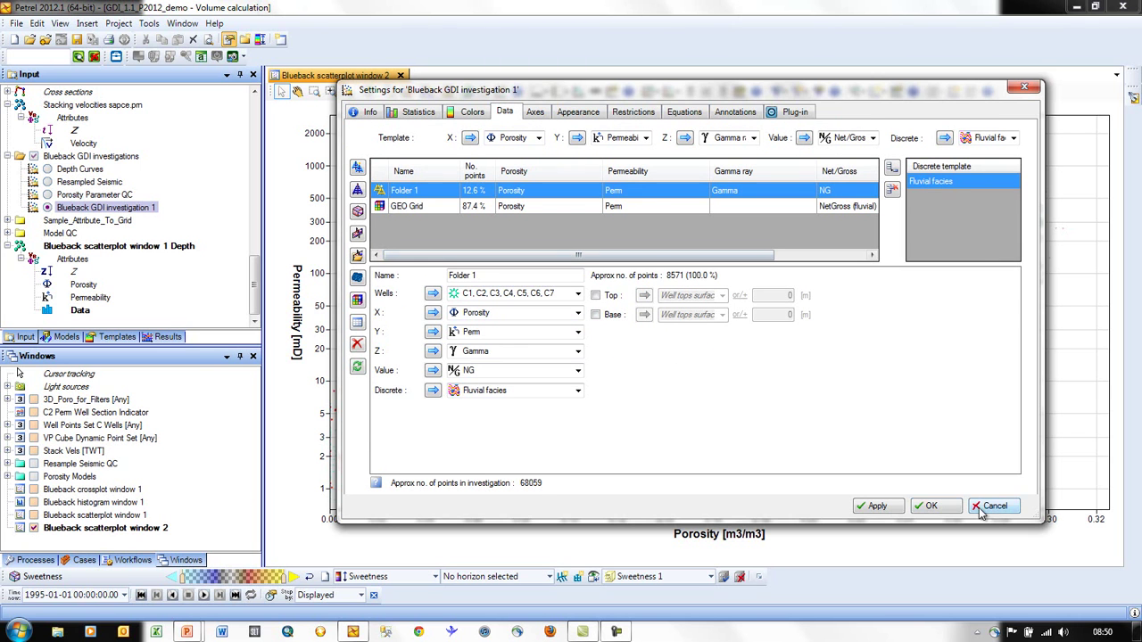
left_click(877, 505)
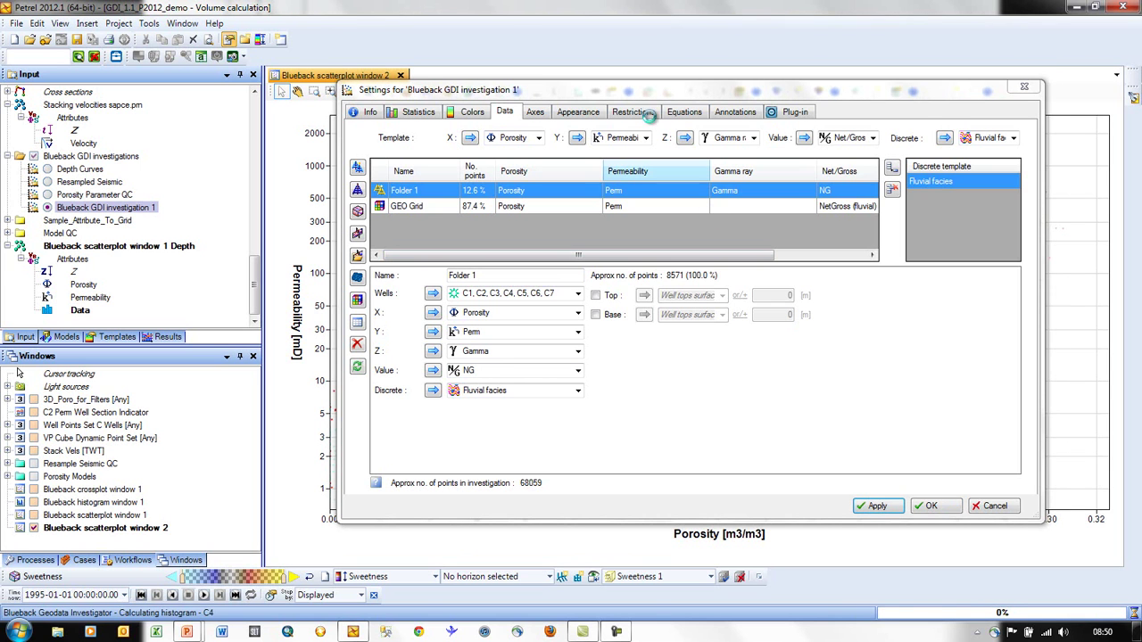
- Turn off coloring by individual wells for Folder 1 and set its color to black
left_click(590, 112)
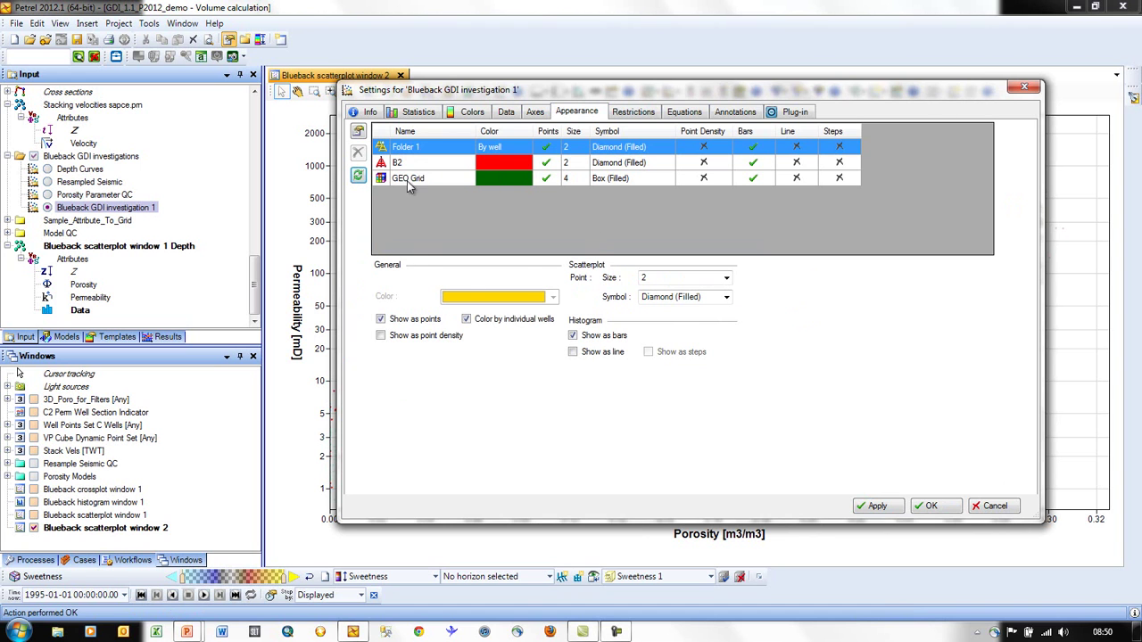
left_click(498, 321)
left_click(553, 298)
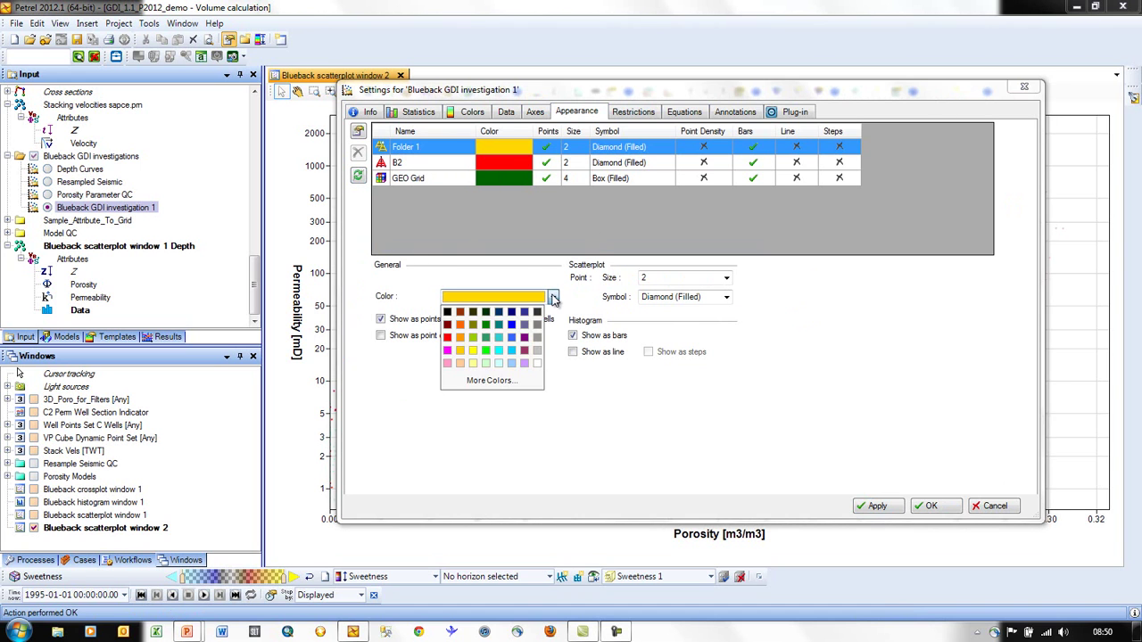
left_click(448, 312)
- Set the GEO Grid points to red with a point size of 1
left_click(442, 178)
left_click(551, 298)
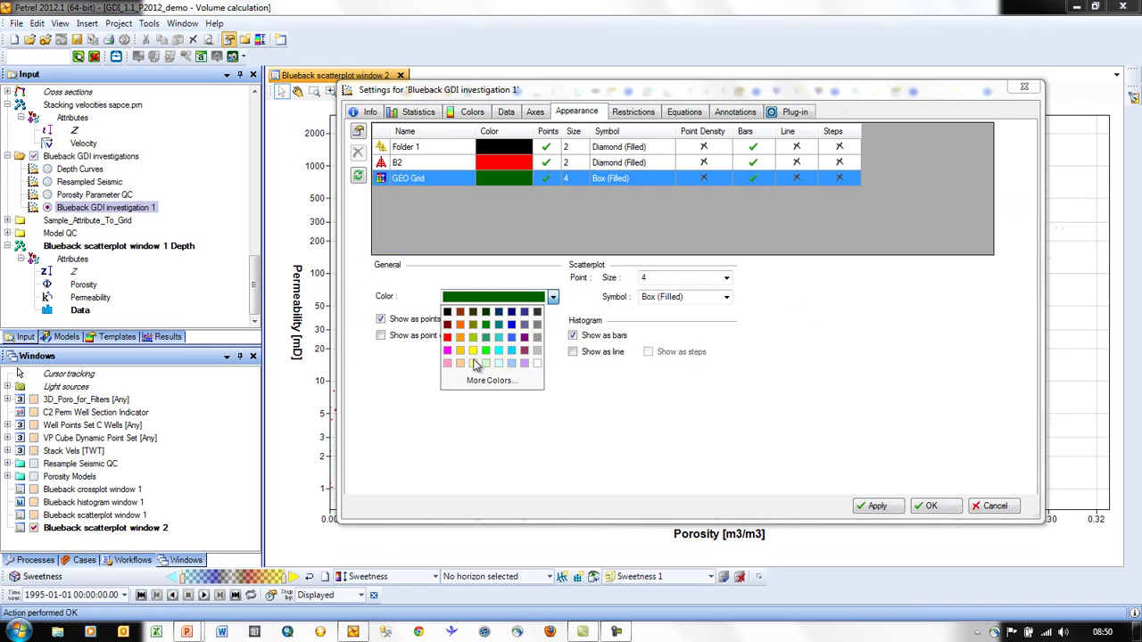
left_click(446, 338)
left_click(700, 278)
left_click(692, 292)
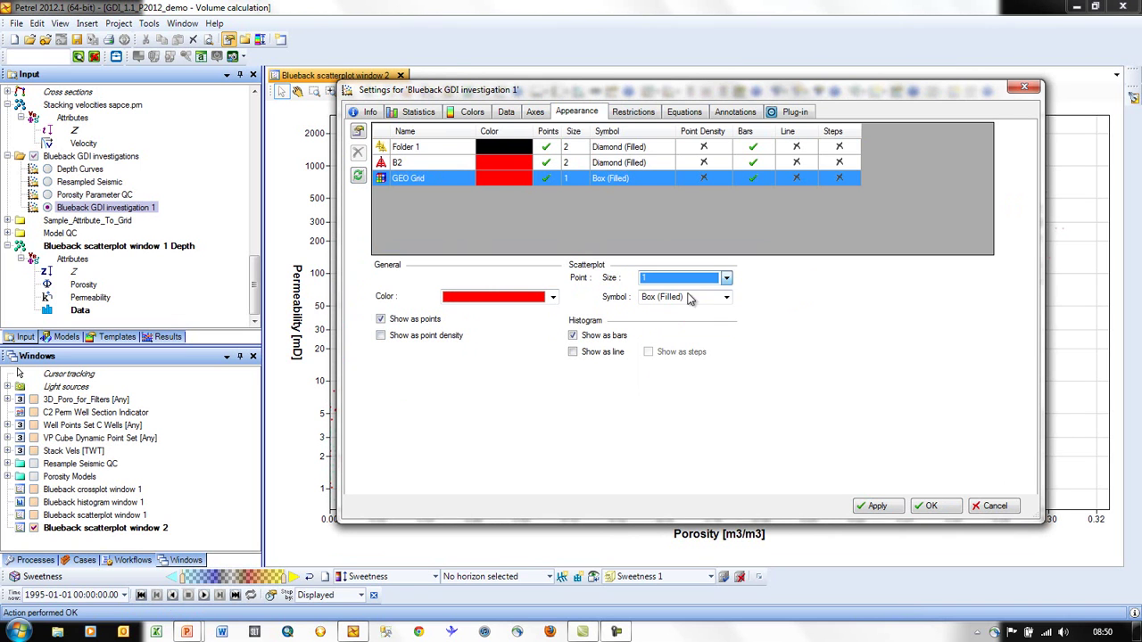
- Set Folder 1's point size to 1, accept the settings and show the legend in the scatterplot
left_click(437, 147)
left_click(727, 279)
left_click(678, 290)
left_click(930, 506)
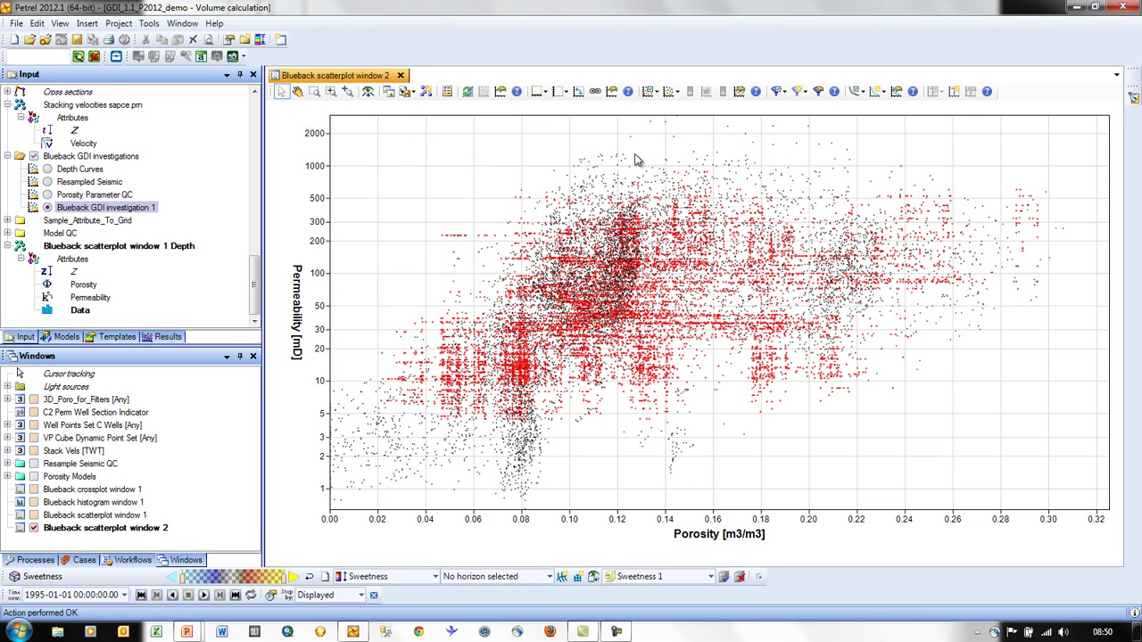
left_click(447, 91)
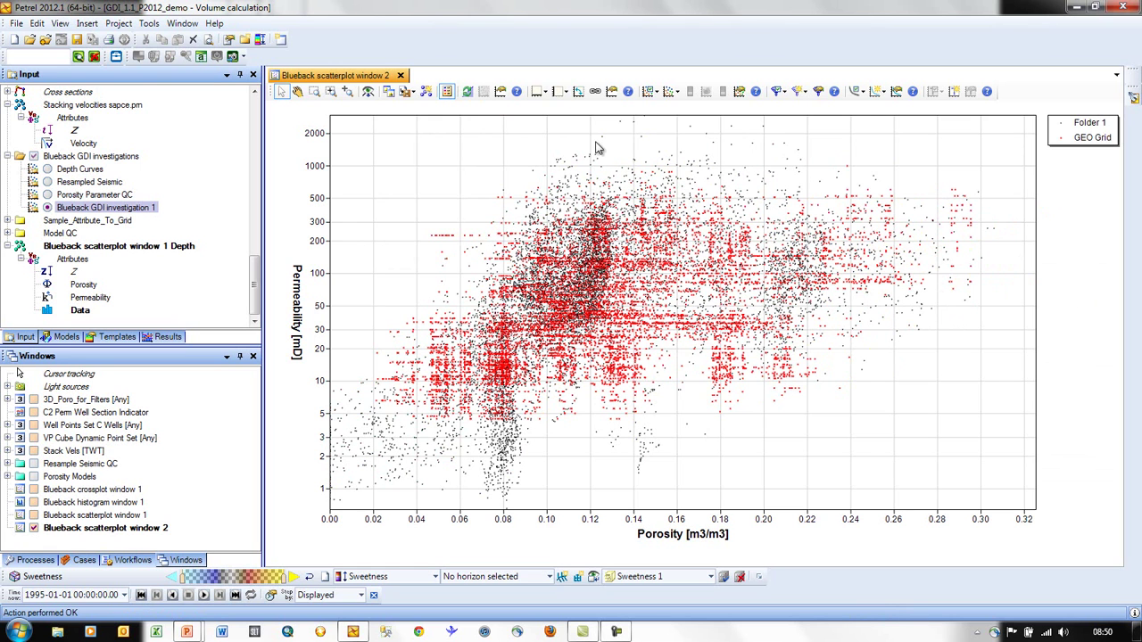
- Create a new Blueback histogram window for Blueback GDI investigation 1 and show its bars side by side
left_click(187, 25)
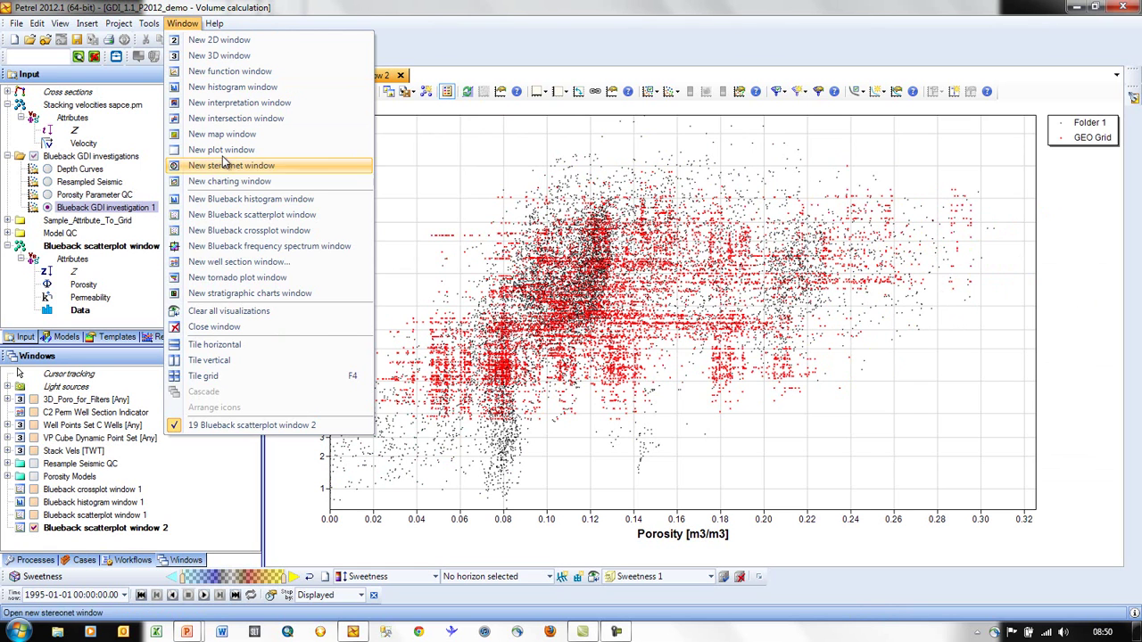
left_click(248, 199)
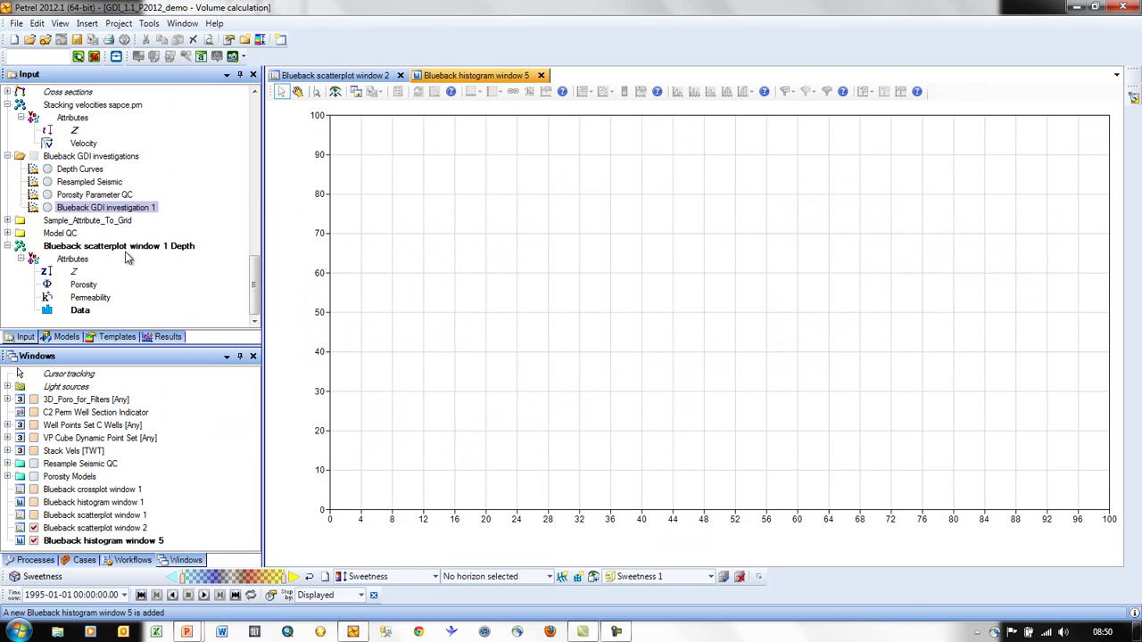
left_click(48, 207)
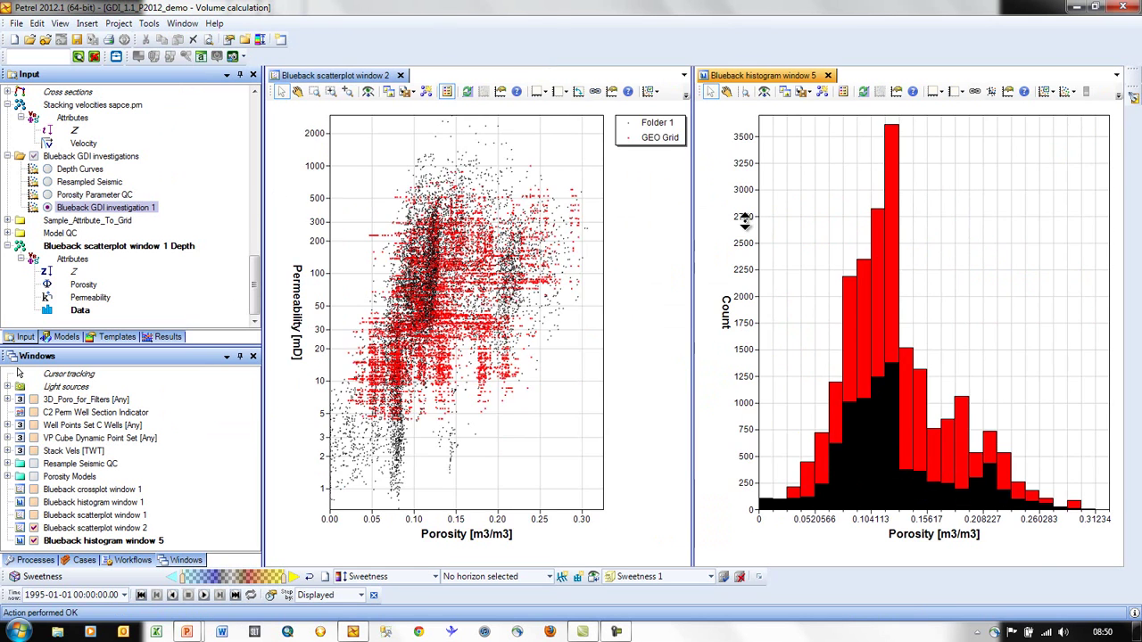
left_click(1120, 94)
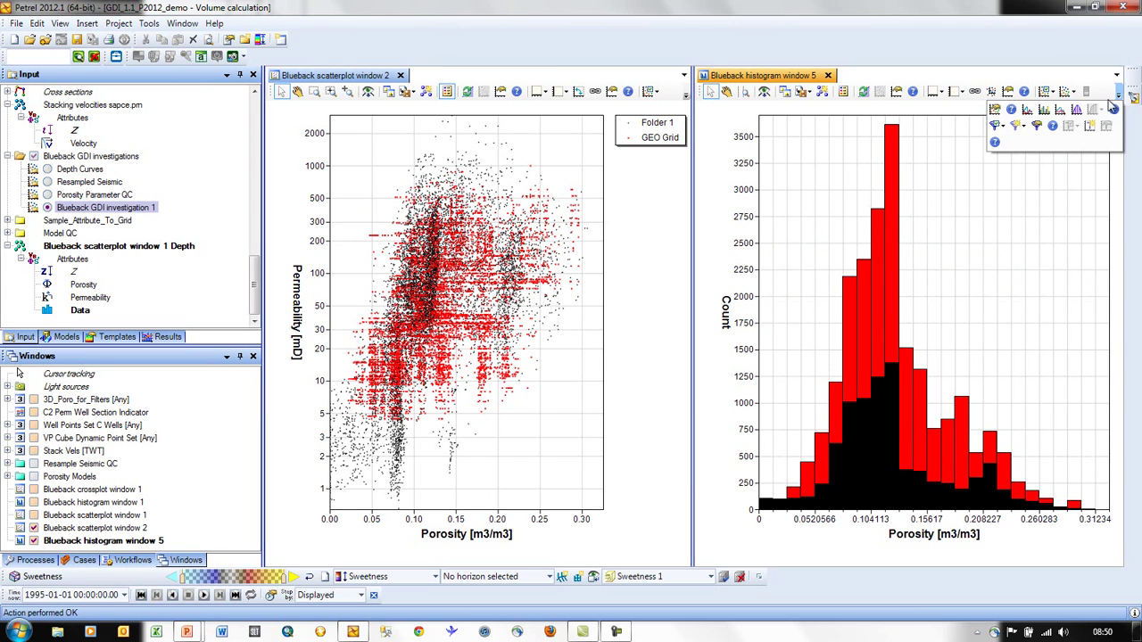
left_click(1046, 108)
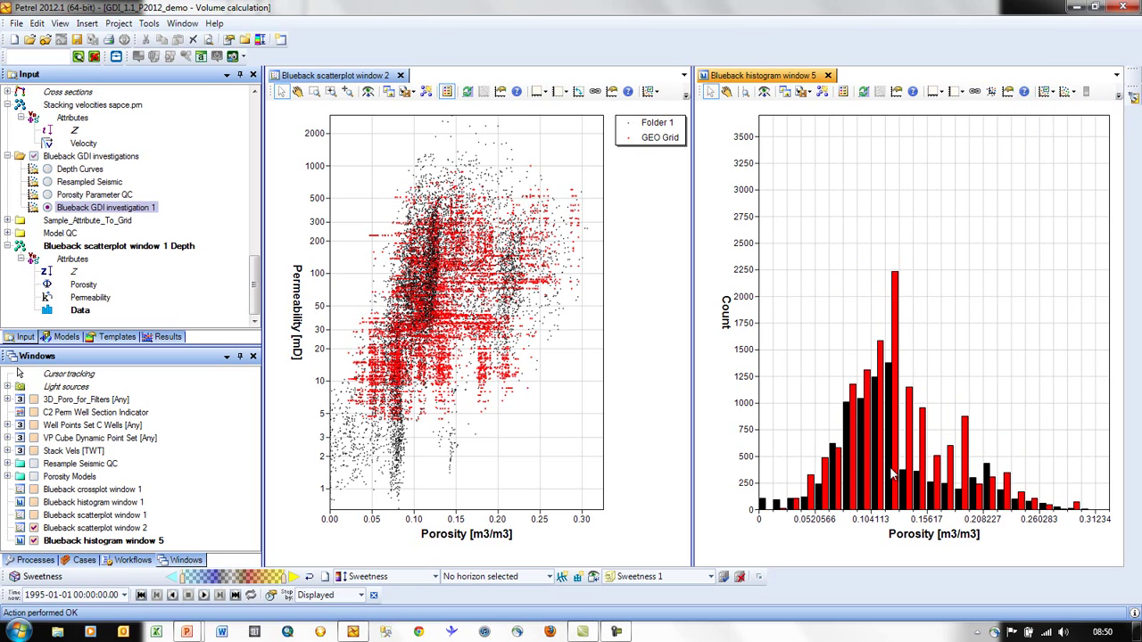
- Show the data statistics table under the histogram and set its horizontal axis to permeability
left_click(1120, 95)
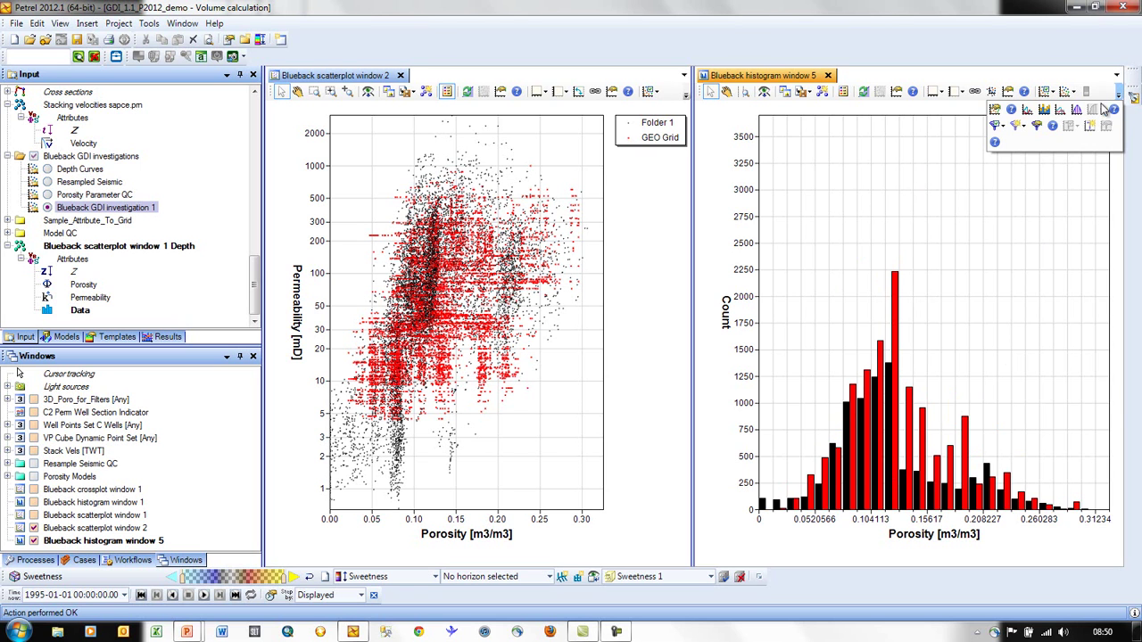
left_click(1077, 117)
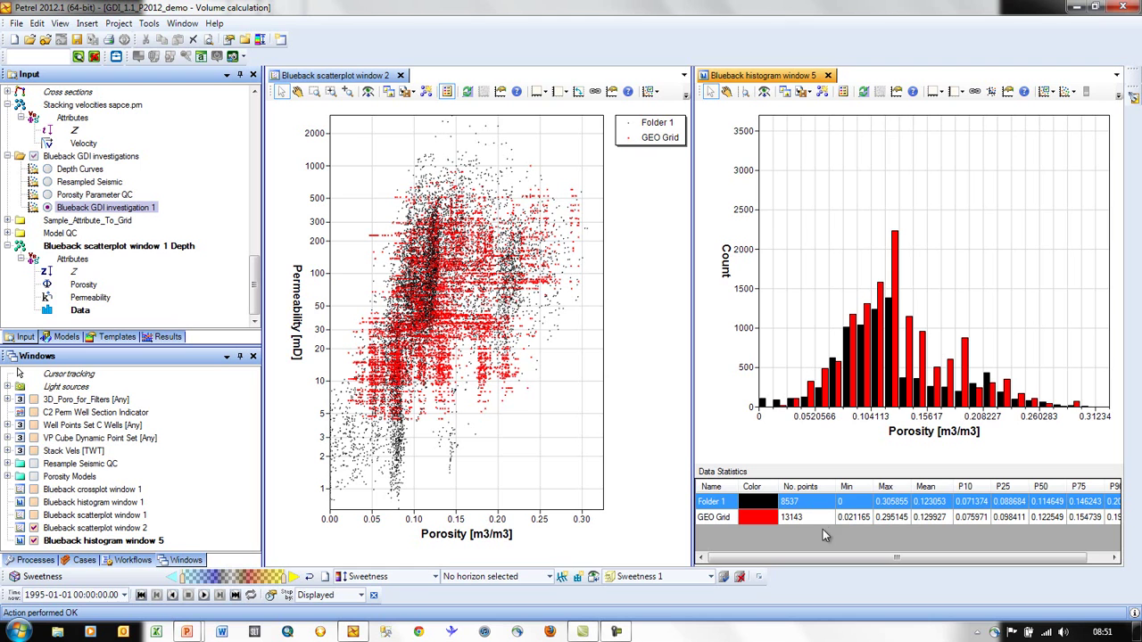
left_click(938, 92)
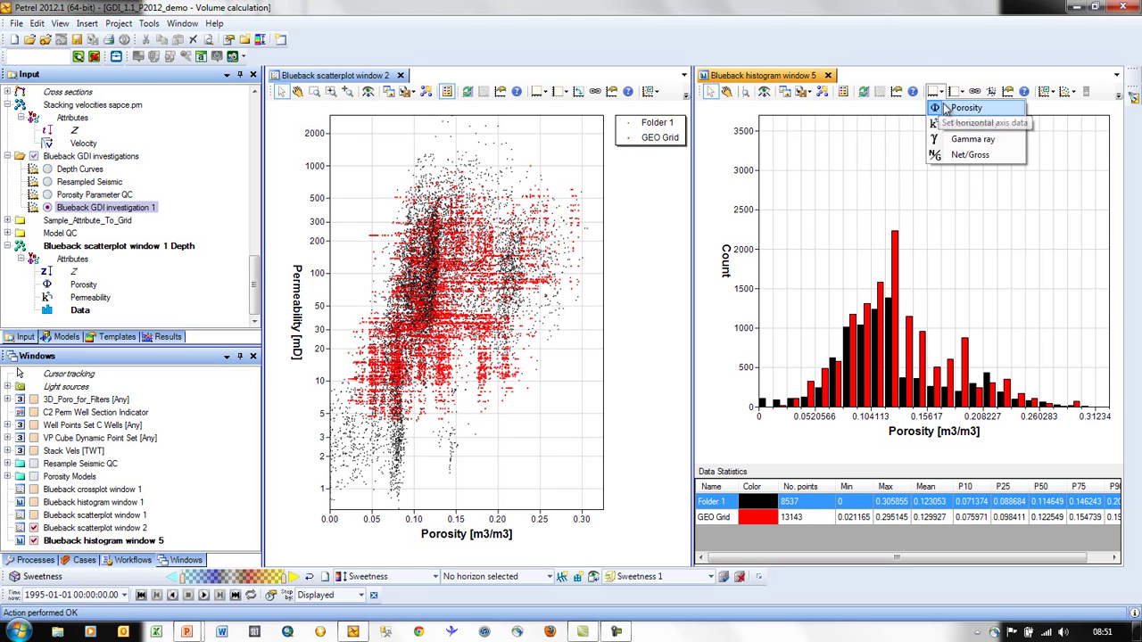
left_click(948, 123)
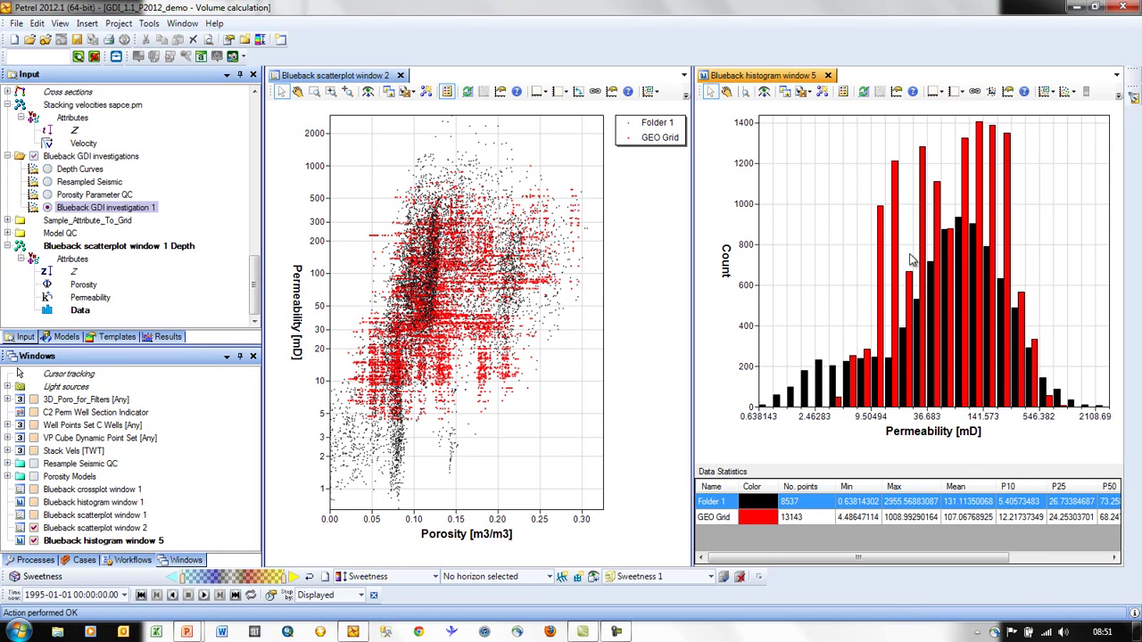
- Examine the wells, segments, zones and fluvial facies offered for filtering in the scatterplot's data visibility list
left_click(685, 93)
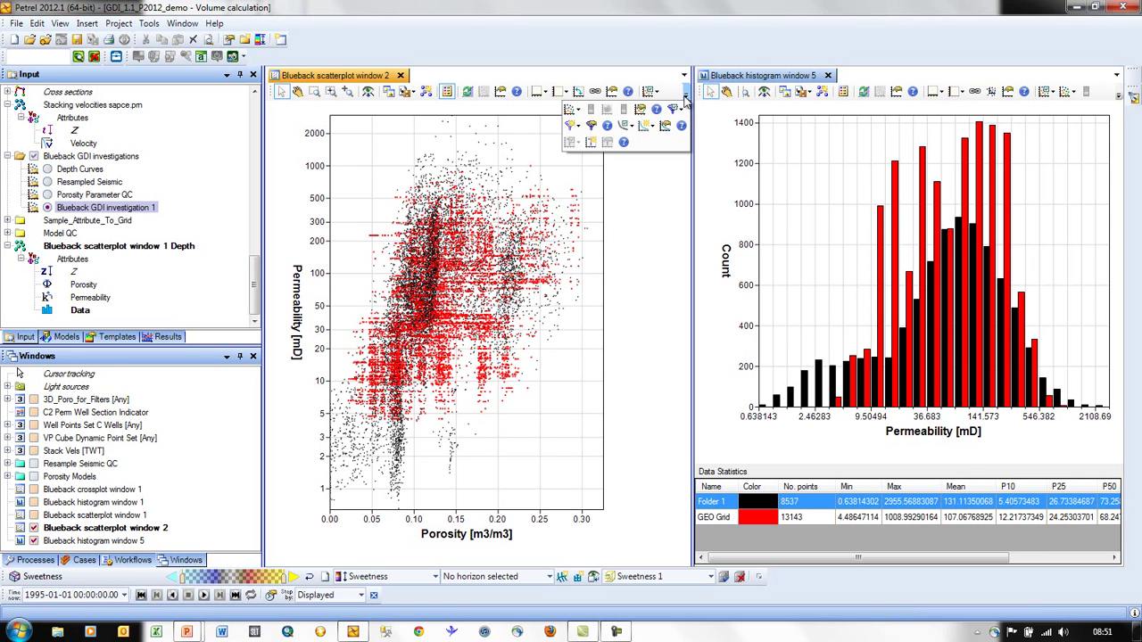
left_click(600, 107)
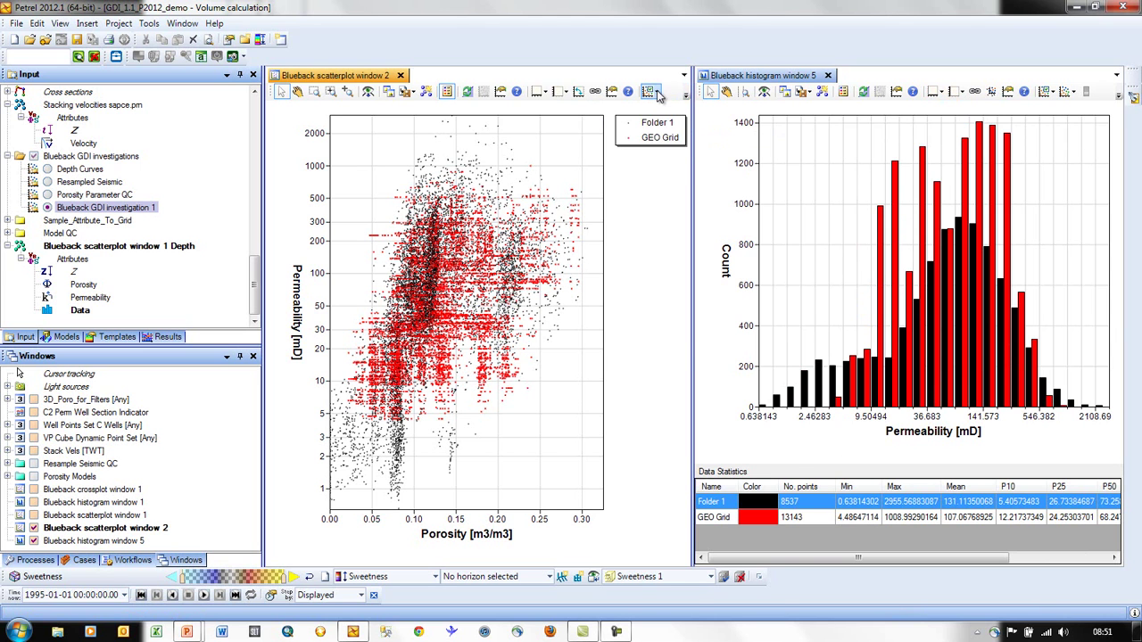
left_click(651, 91)
scroll(788, 327, "up", 3)
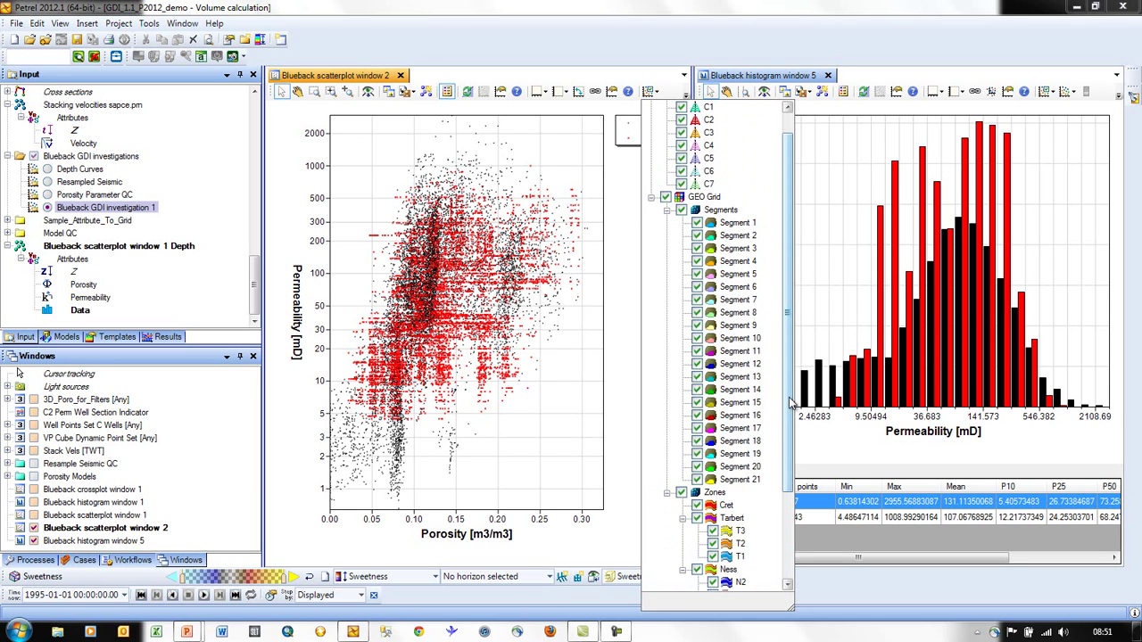
scroll(787, 460, "down", 2)
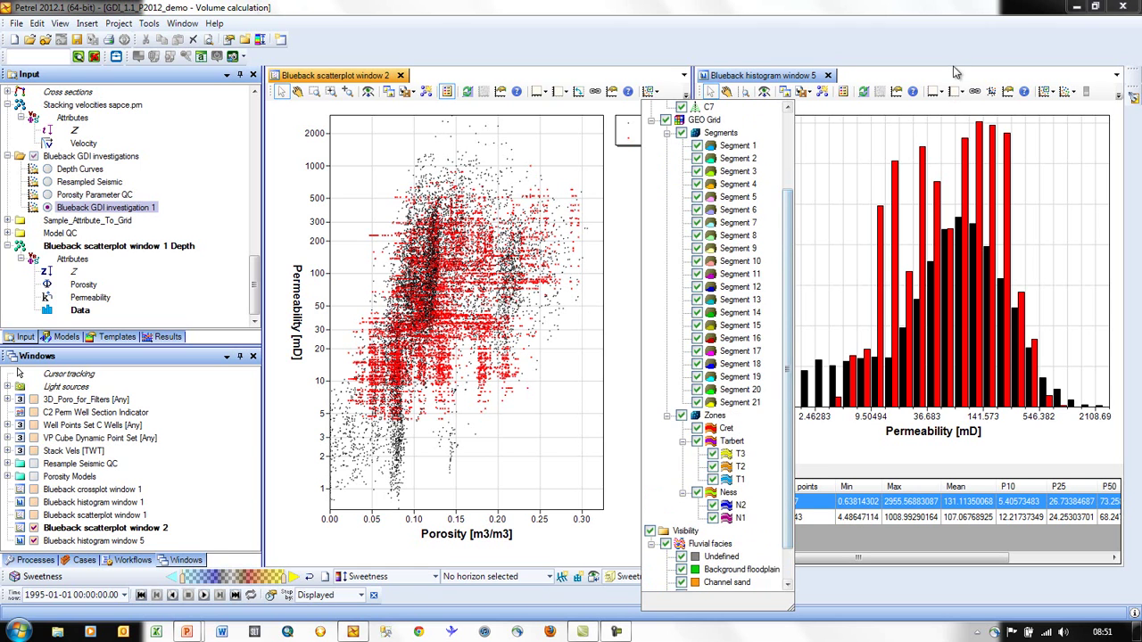
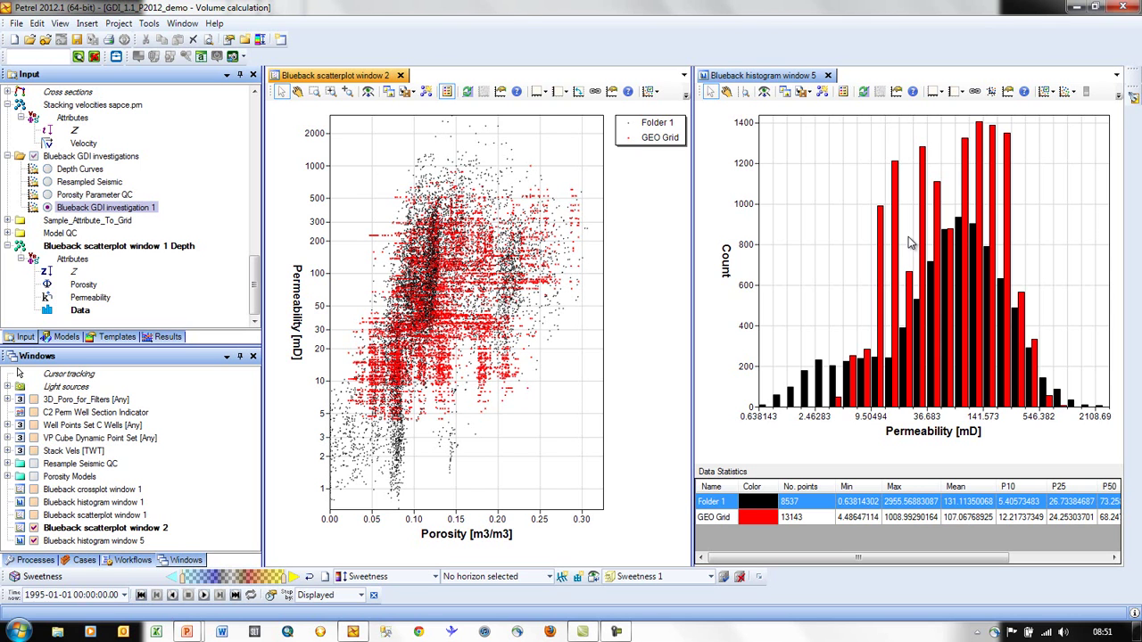
- Close the histogram window and hide all Folder 1 wells in the scatterplot, leaving only the GEO Grid data
left_click(827, 75)
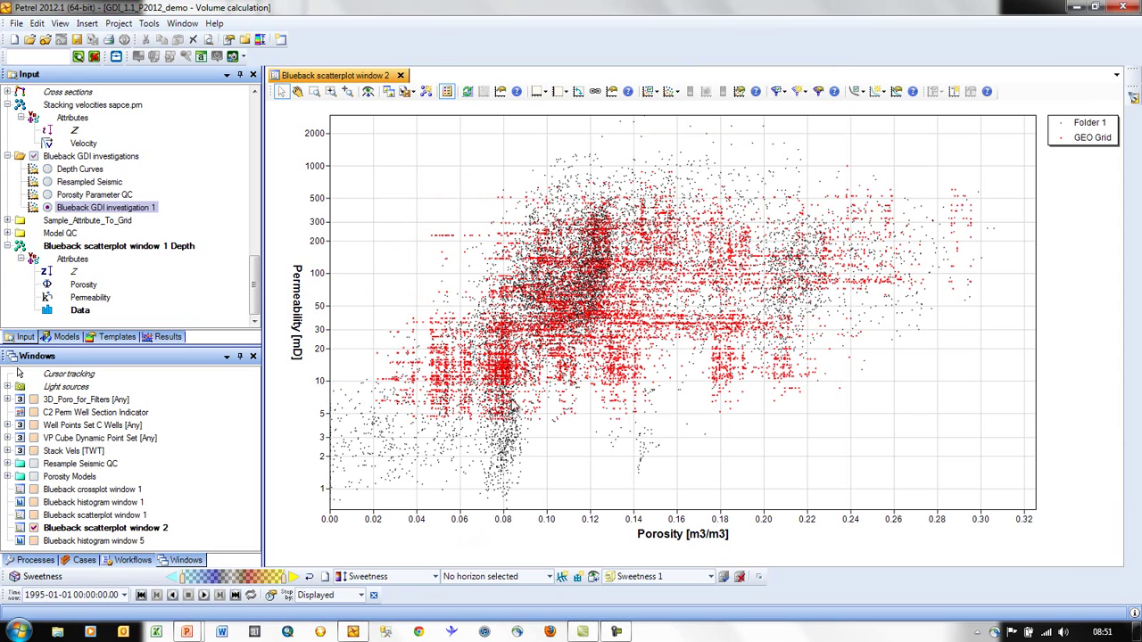
left_click(657, 92)
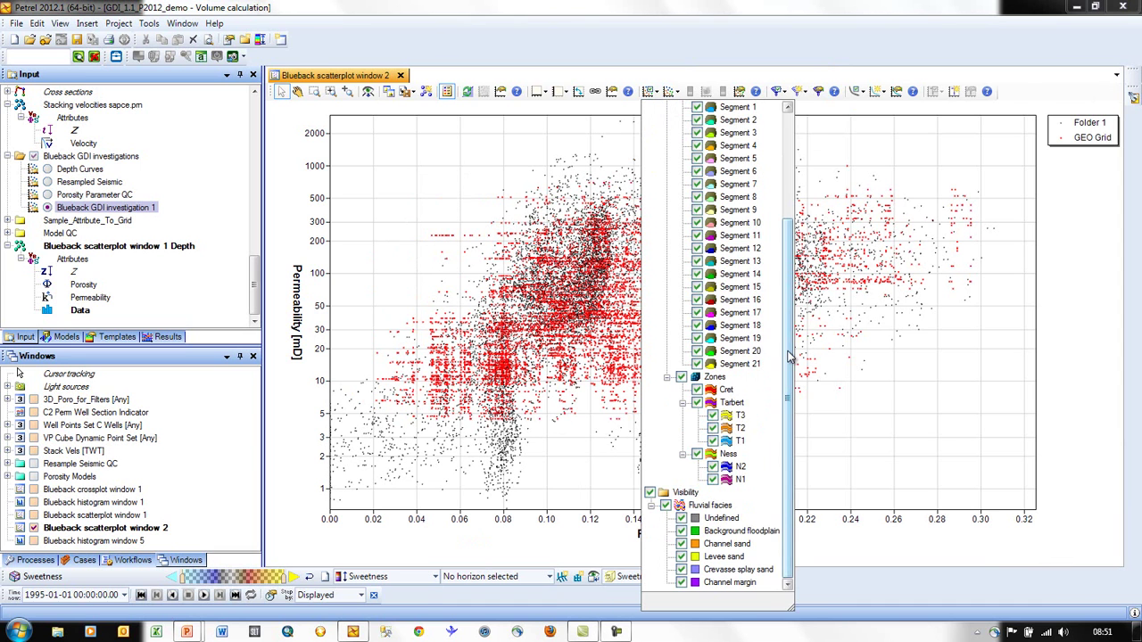
scroll(777, 259, "up", 5)
left_click(665, 120)
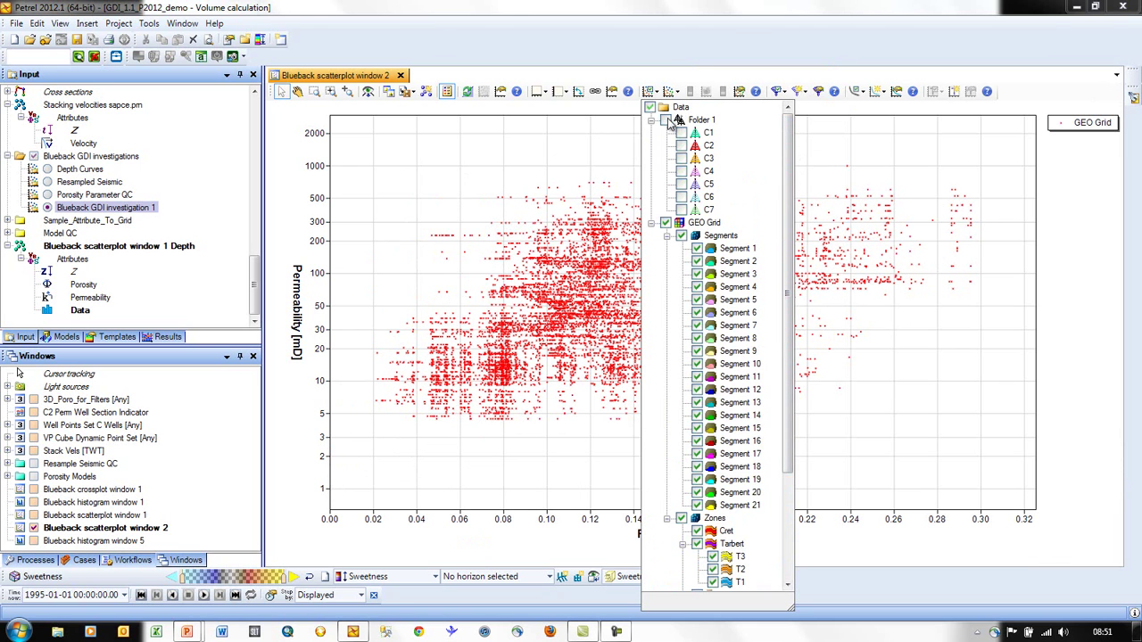
left_click(658, 92)
left_click(658, 94)
- Color the scatterplot points by porosity and set the GEO Grid point size to 2
left_click(673, 92)
left_click(702, 108)
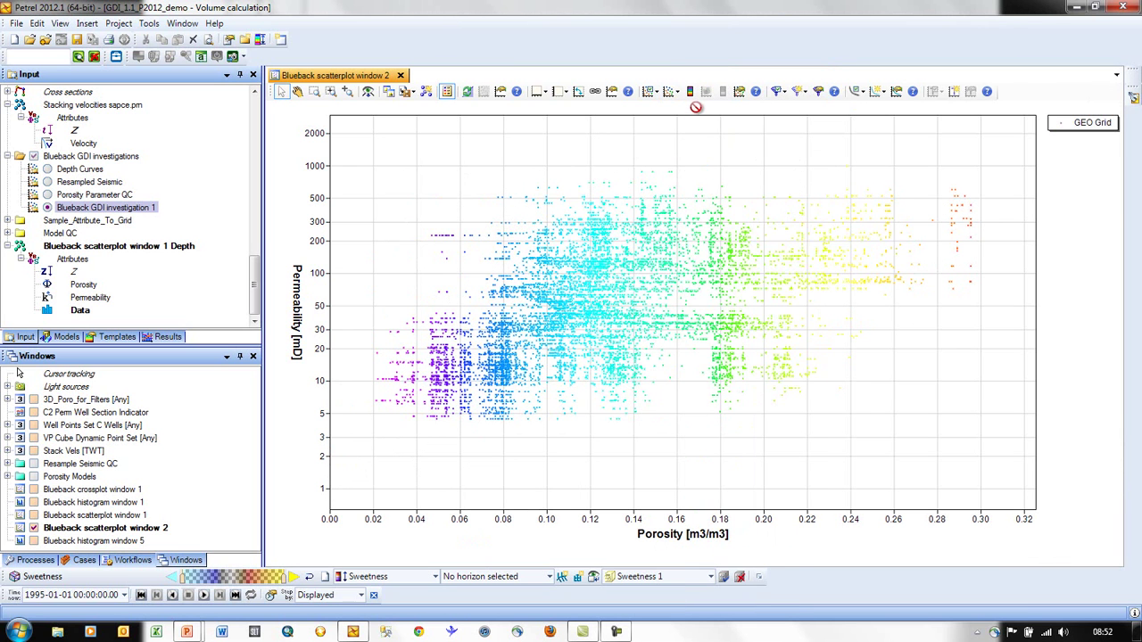
left_click(738, 92)
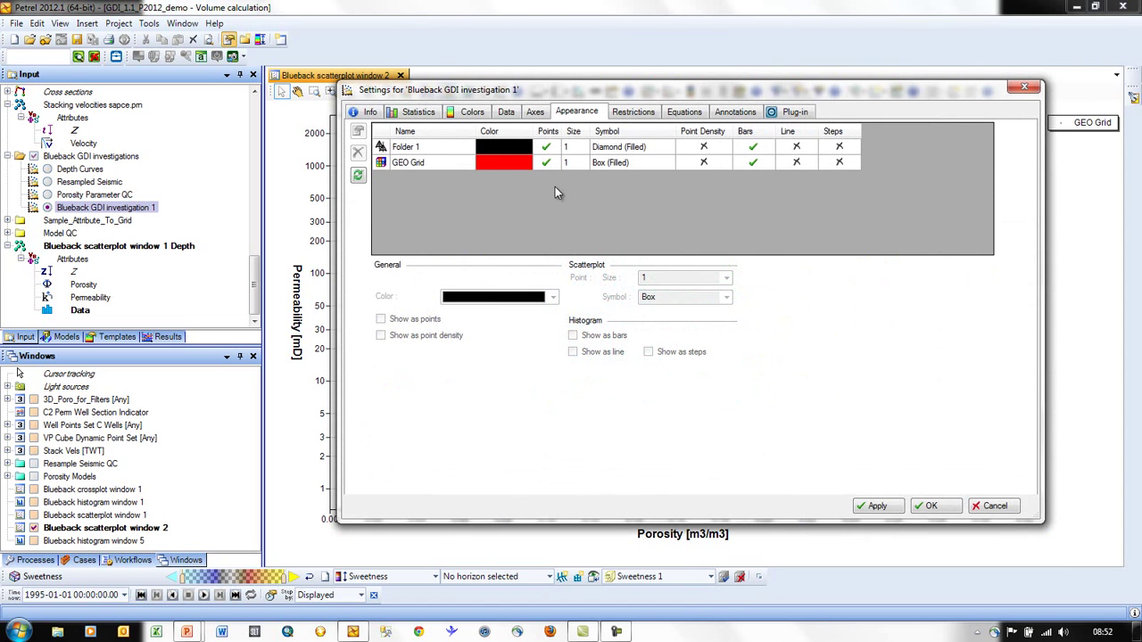
left_click(450, 164)
left_click(726, 278)
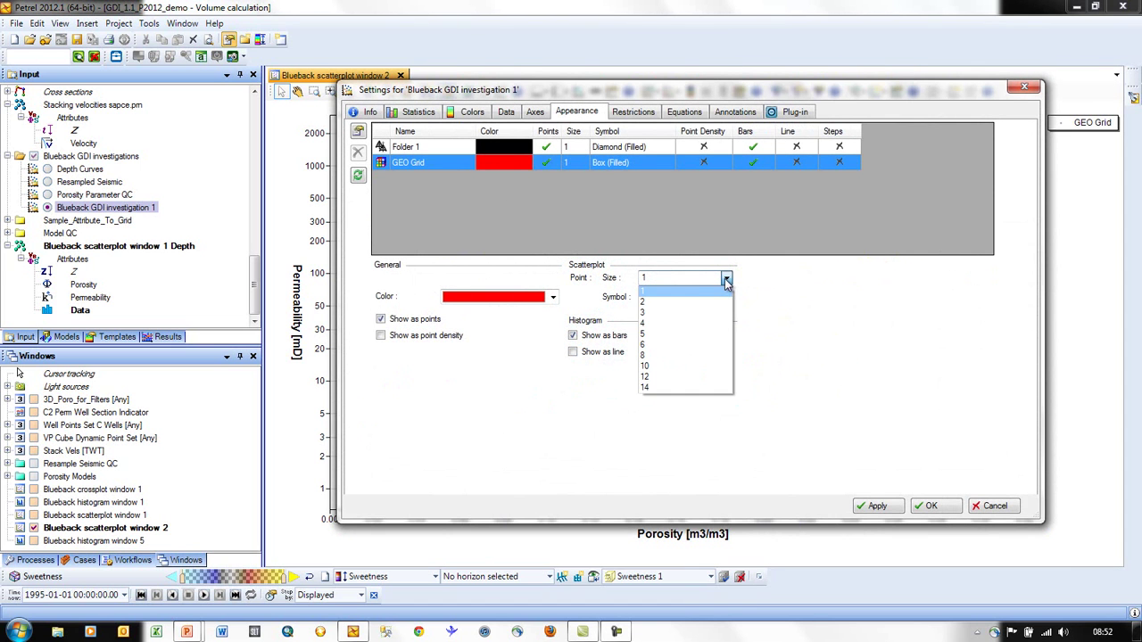
left_click(711, 303)
left_click(930, 506)
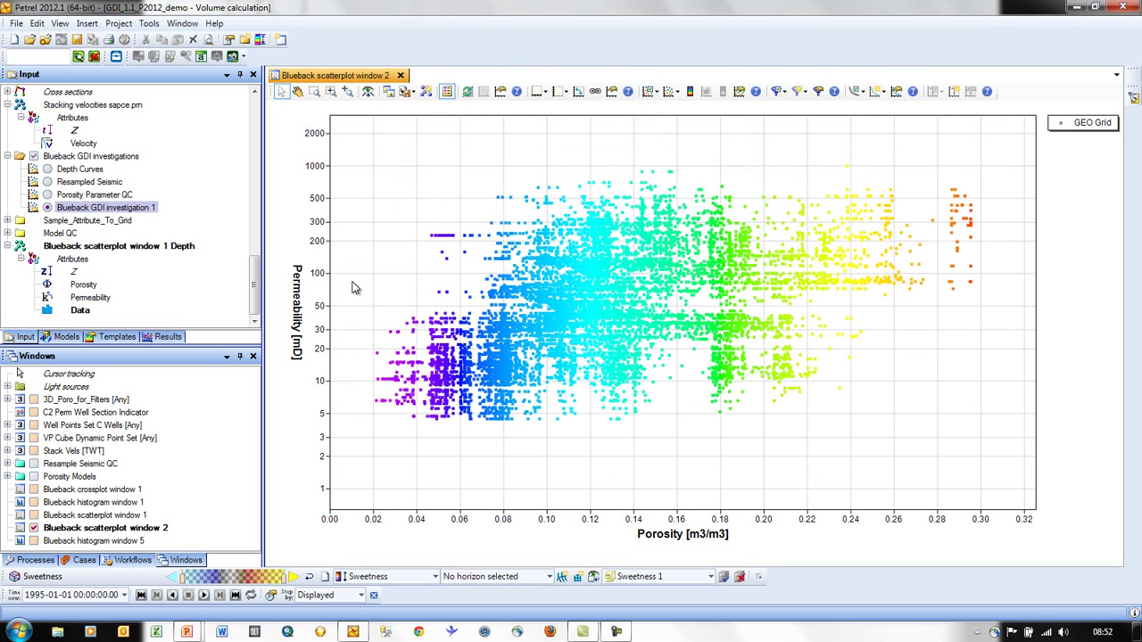
- Open the 3D_Poro_for_Filters window alongside the scatterplot
double_click(43, 401)
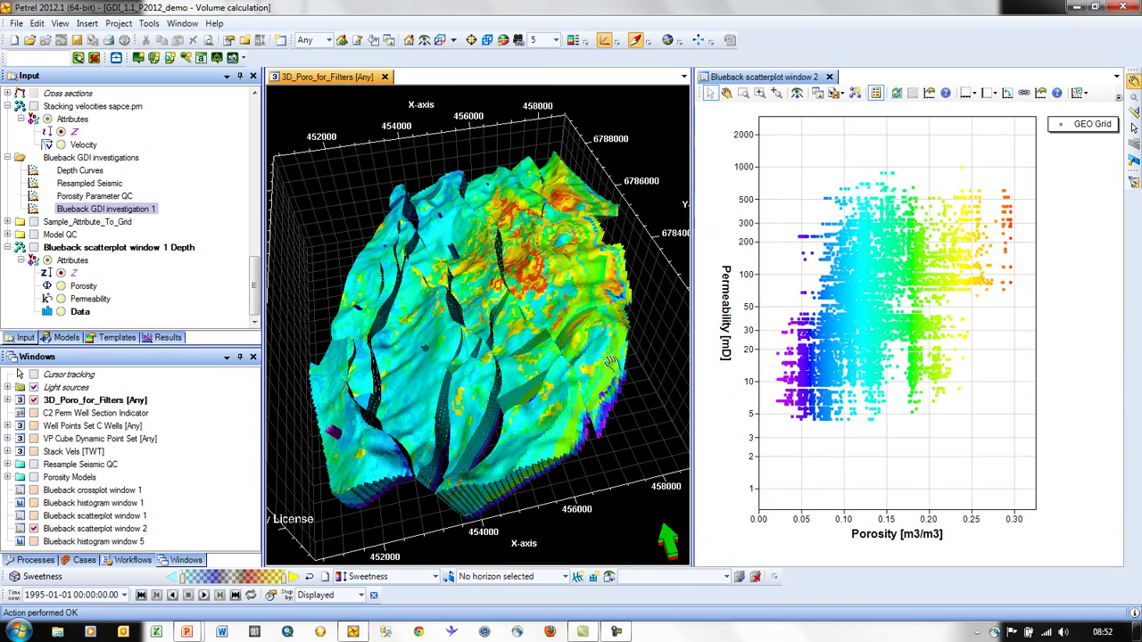
- Add a Petrel 1D horizontal filter to the scatterplot covering porosities from about 0.19 to 0.27
left_click_drag(610, 361, 497, 394)
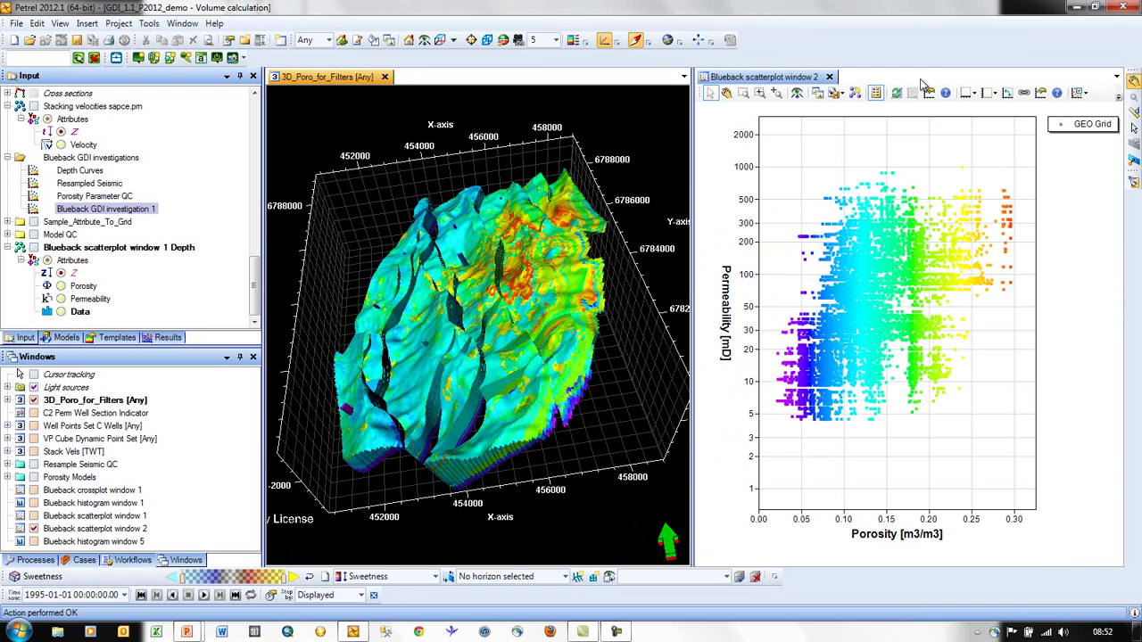
left_click(1120, 94)
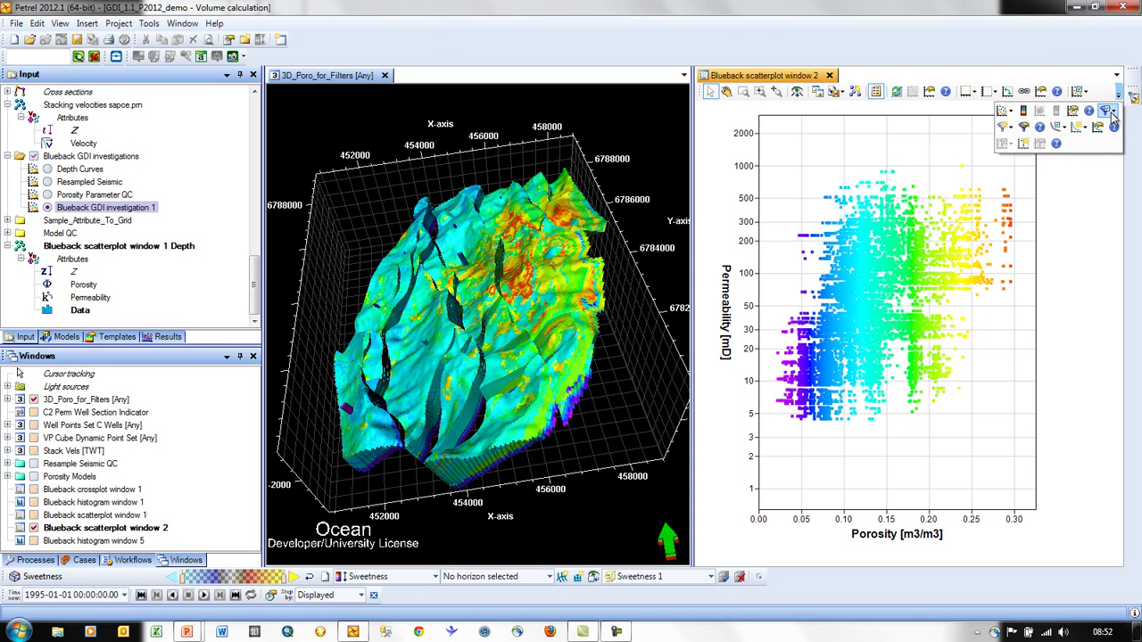
left_click(1010, 131)
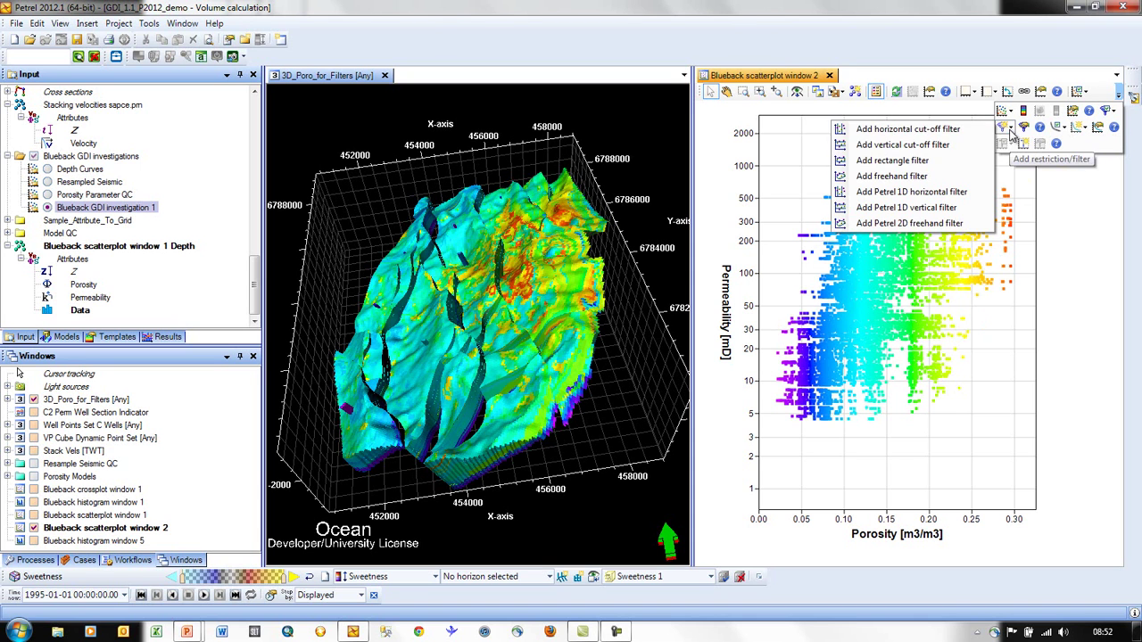
left_click(965, 191)
left_click_drag(928, 373, 986, 369)
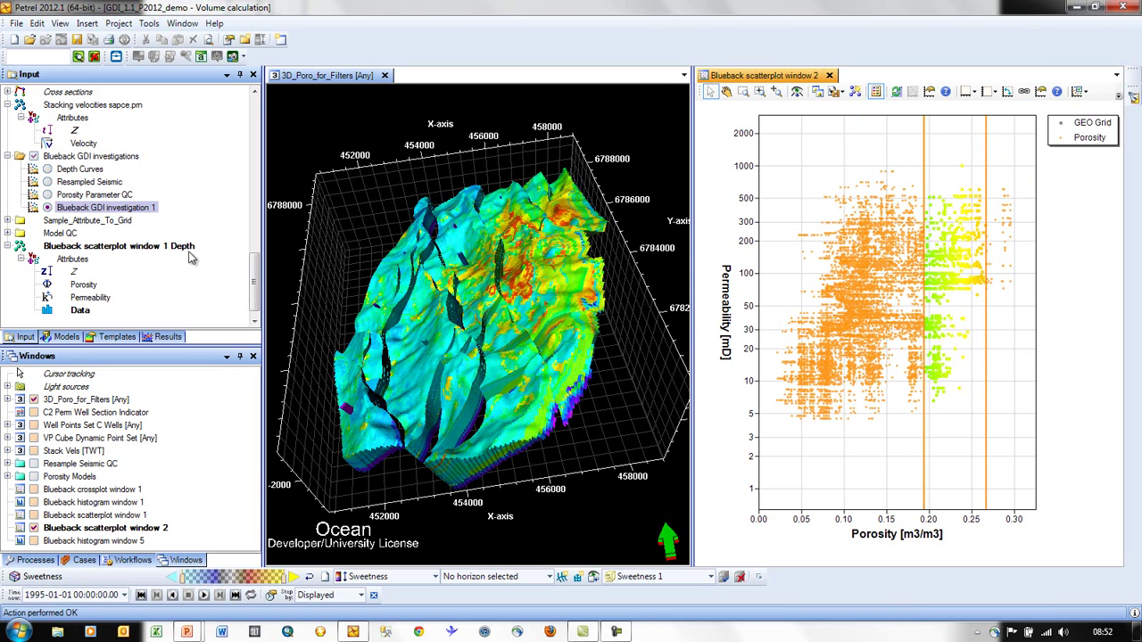
- Apply the user-defined Porosity filter to the grid in the 3D_Poro_for_Filters window
scroll(243, 248, "up", 4)
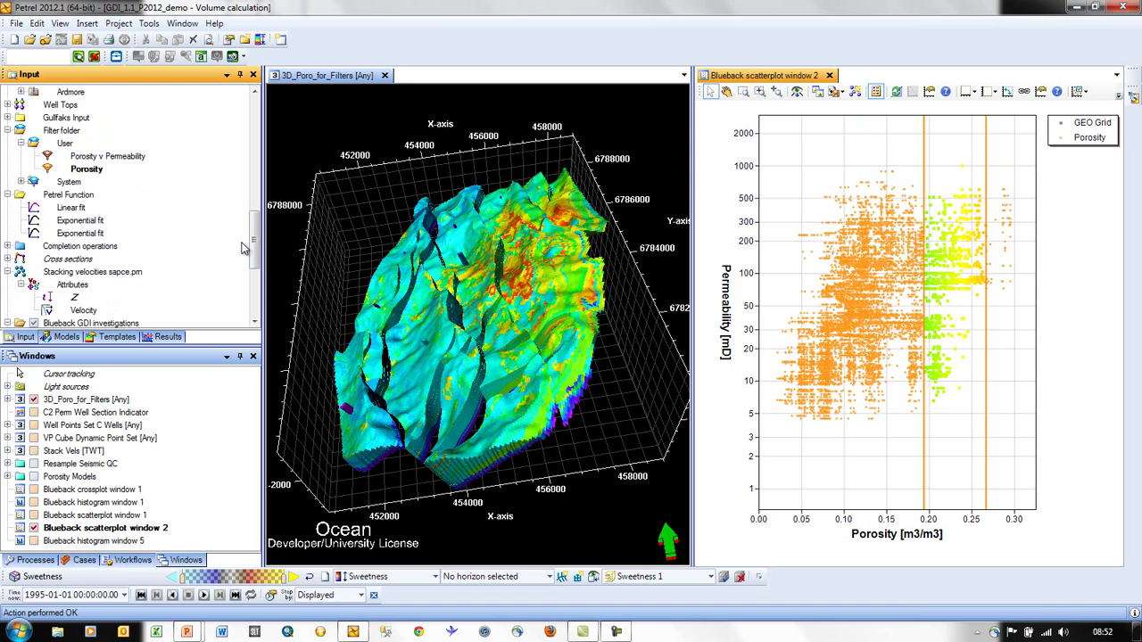
left_click(62, 132)
left_click(334, 76)
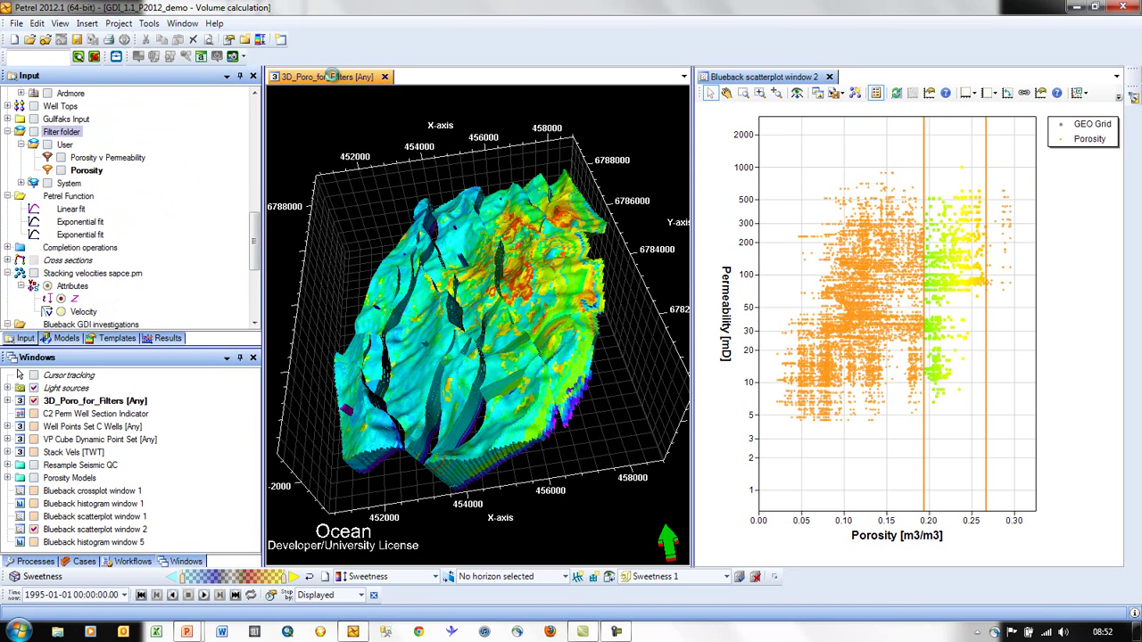
left_click(61, 171)
left_click_drag(561, 348, 526, 337)
scroll(526, 338, "up", 5)
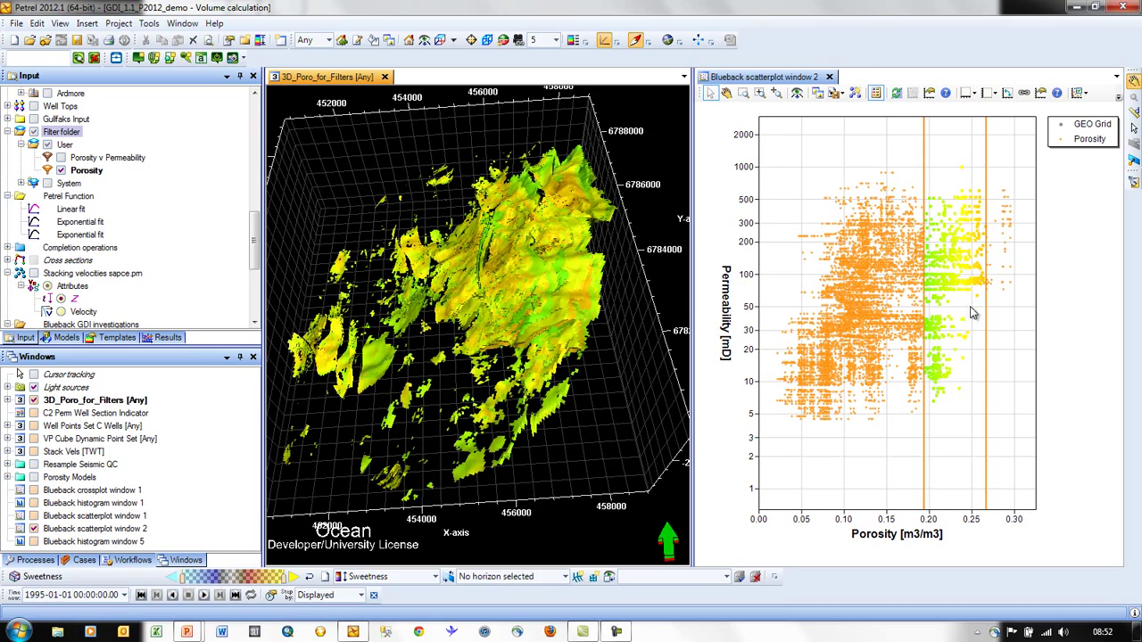
- Widen the scatterplot's porosity filter to a range of about 0.16 to 0.30
mouse_move(924, 312)
left_click_drag(923, 312, 894, 314)
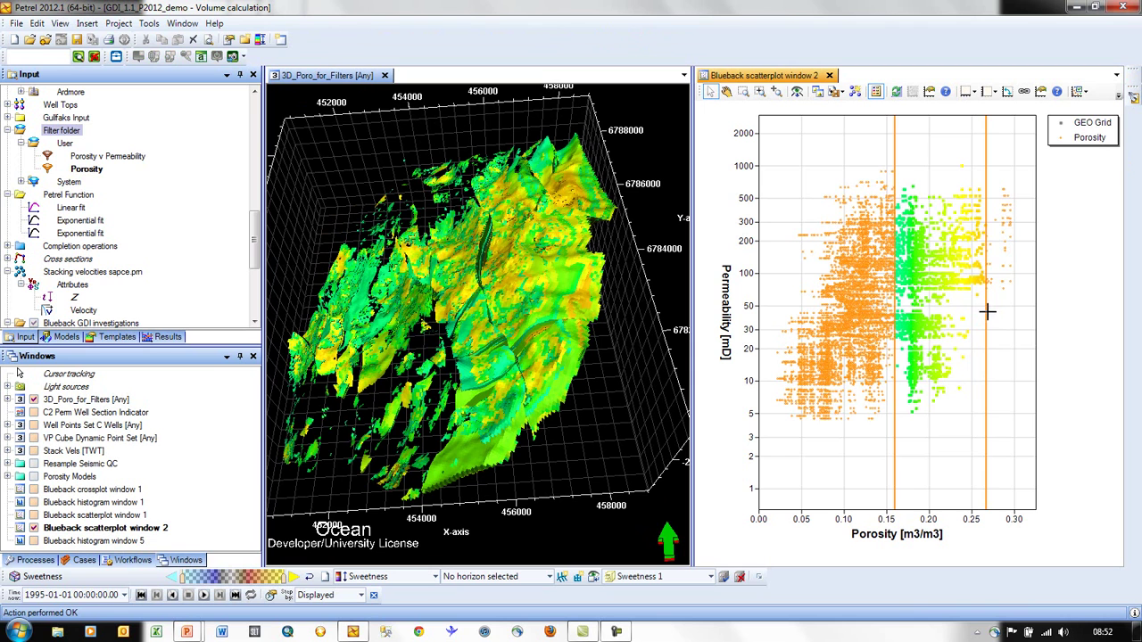
left_click_drag(988, 312, 1011, 314)
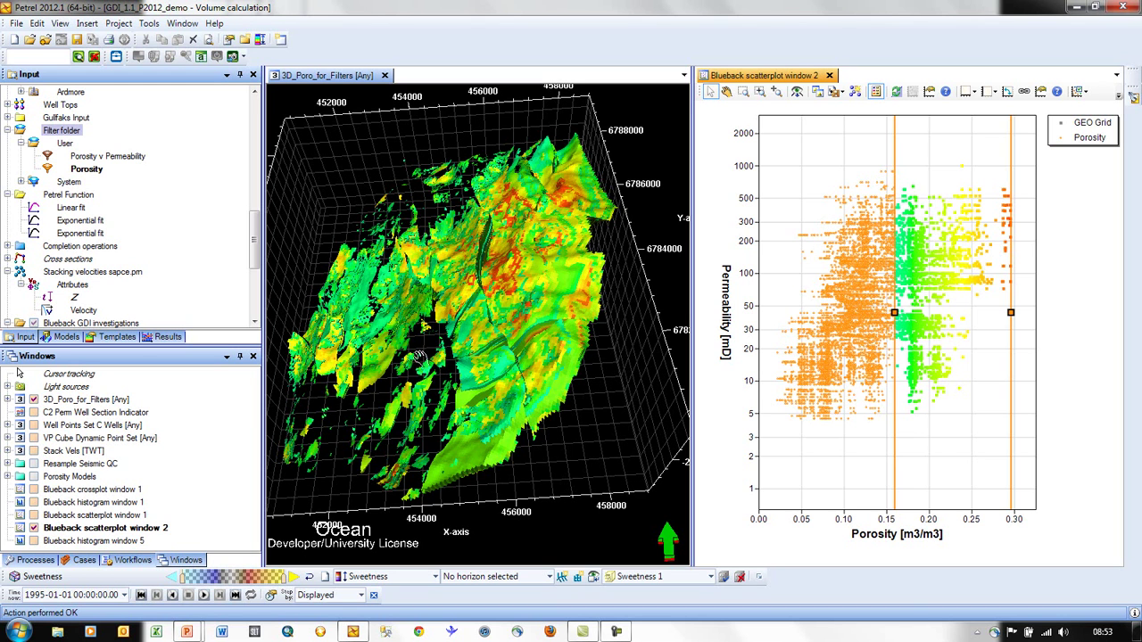
- Insert a new Blueback GDI investigation and add seismic data from the Survey 2 folder
left_click(87, 23)
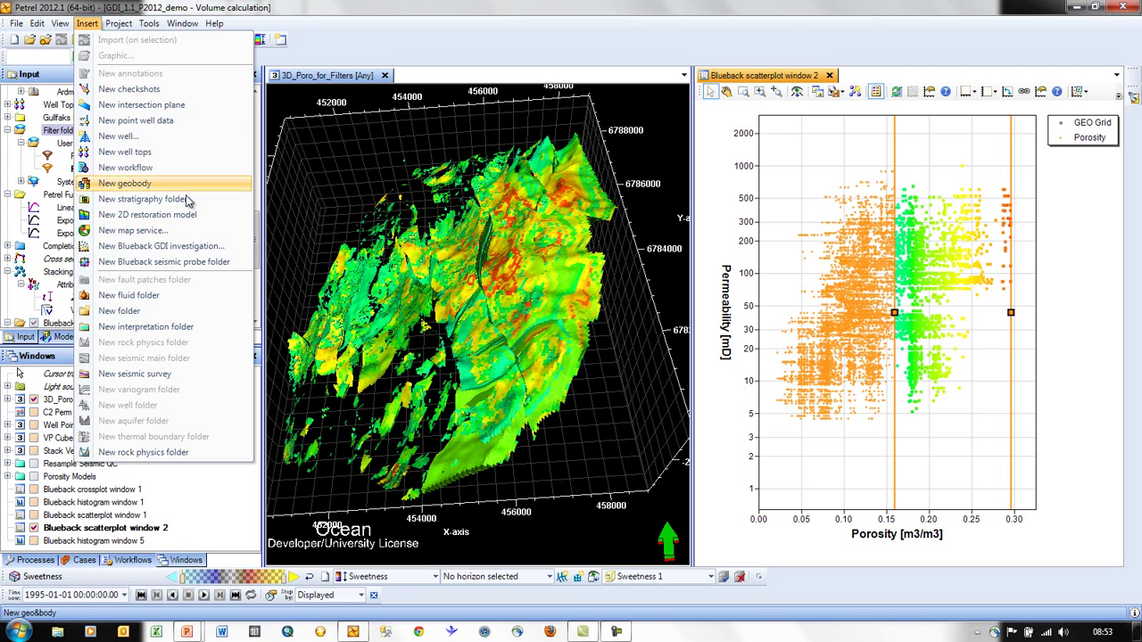
left_click(210, 250)
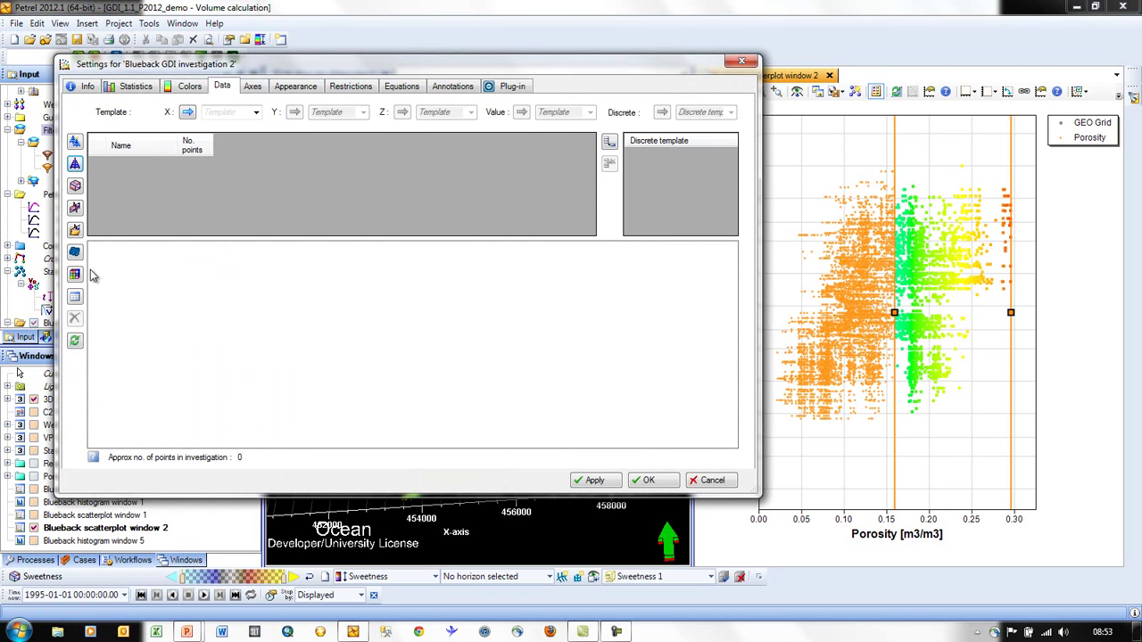
left_click(75, 186)
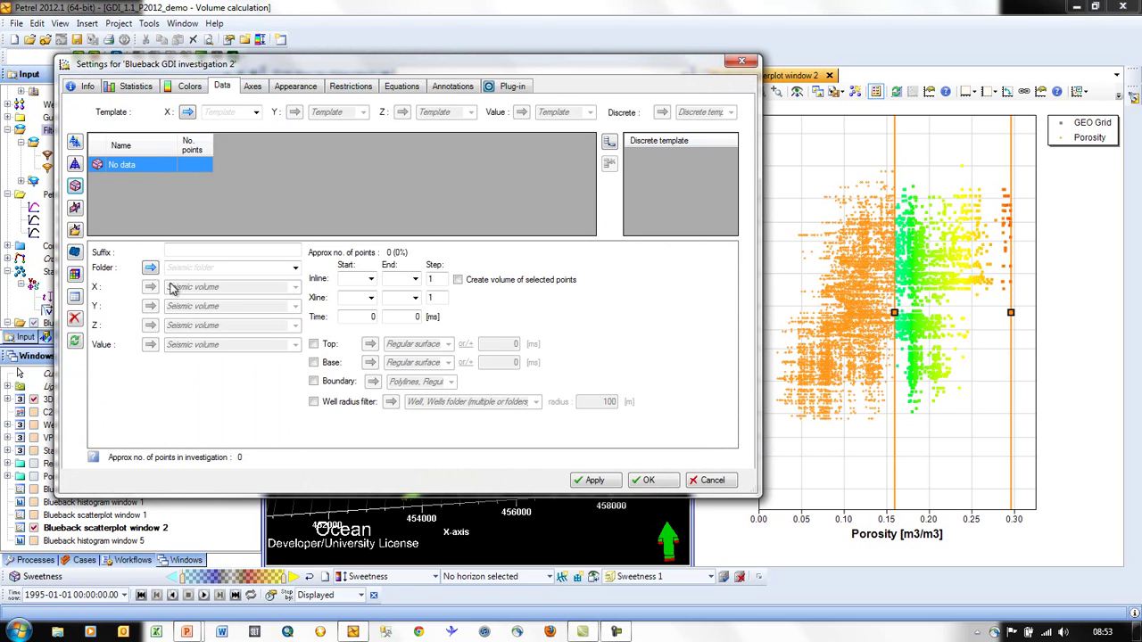
left_click(296, 268)
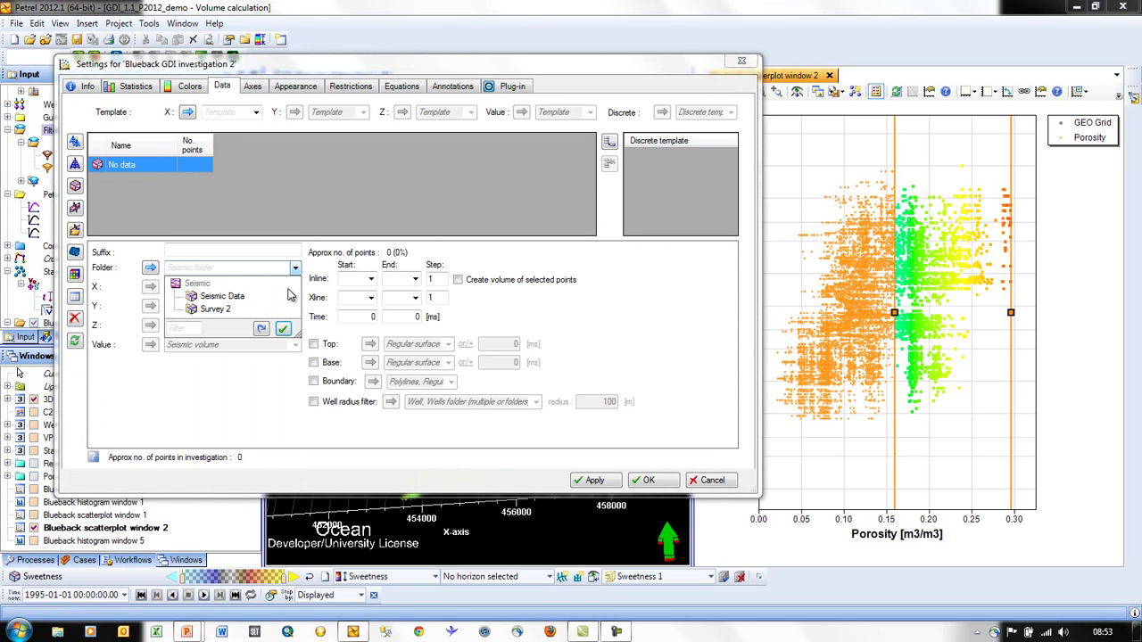
left_click(215, 308)
- Assign the Survey 2 volumes Vp to X, Vs to Y and Rho to Z
left_click(295, 287)
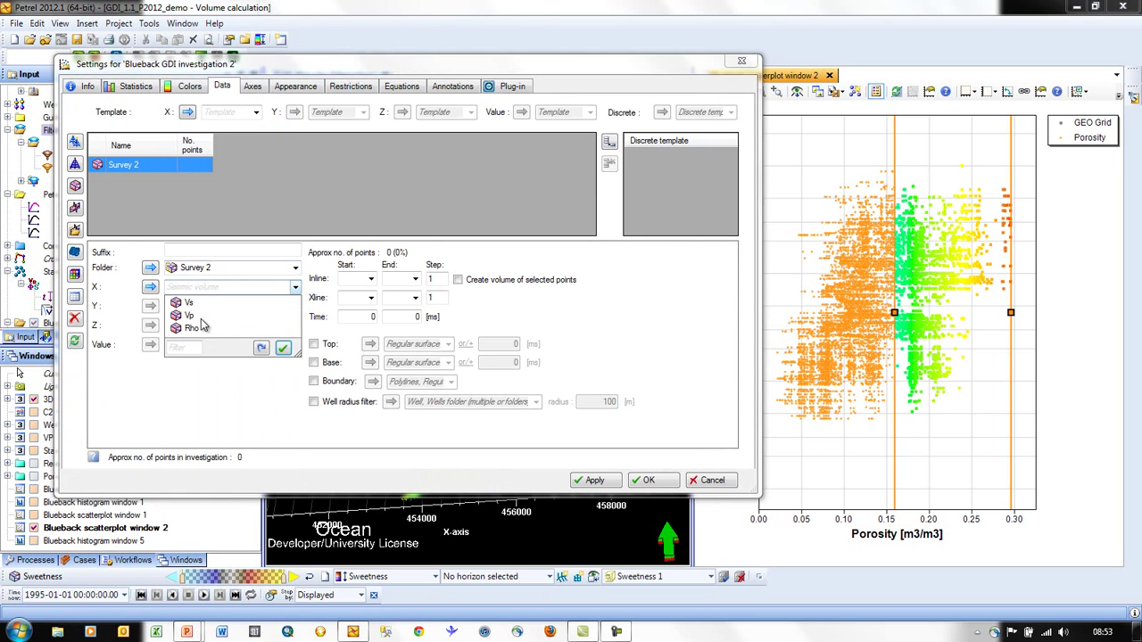
left_click(192, 315)
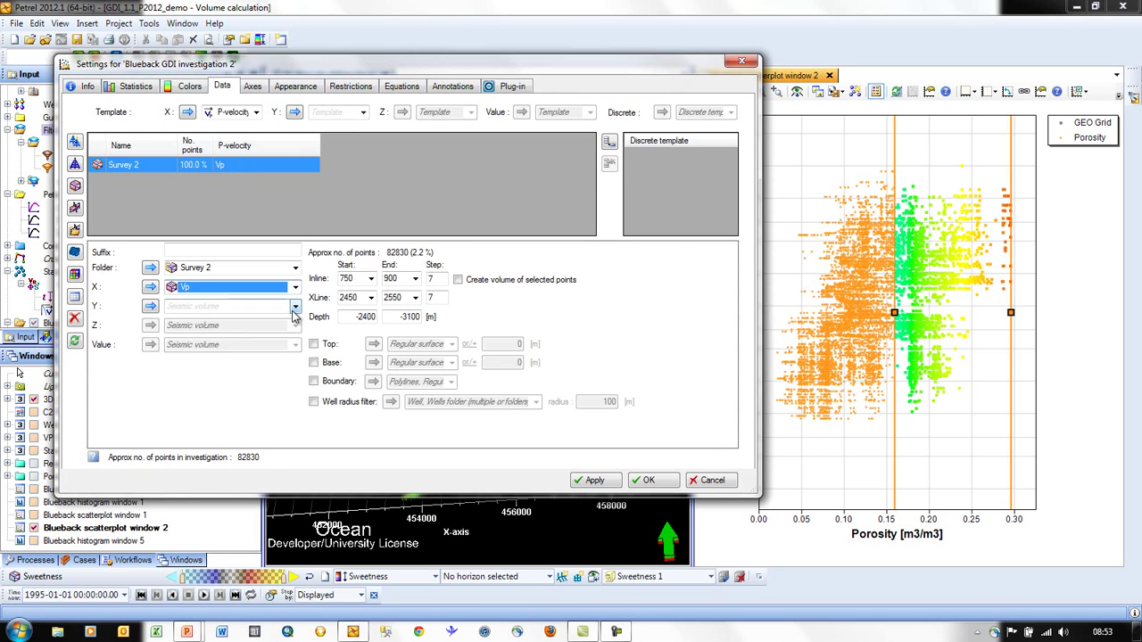
left_click(295, 309)
left_click(192, 327)
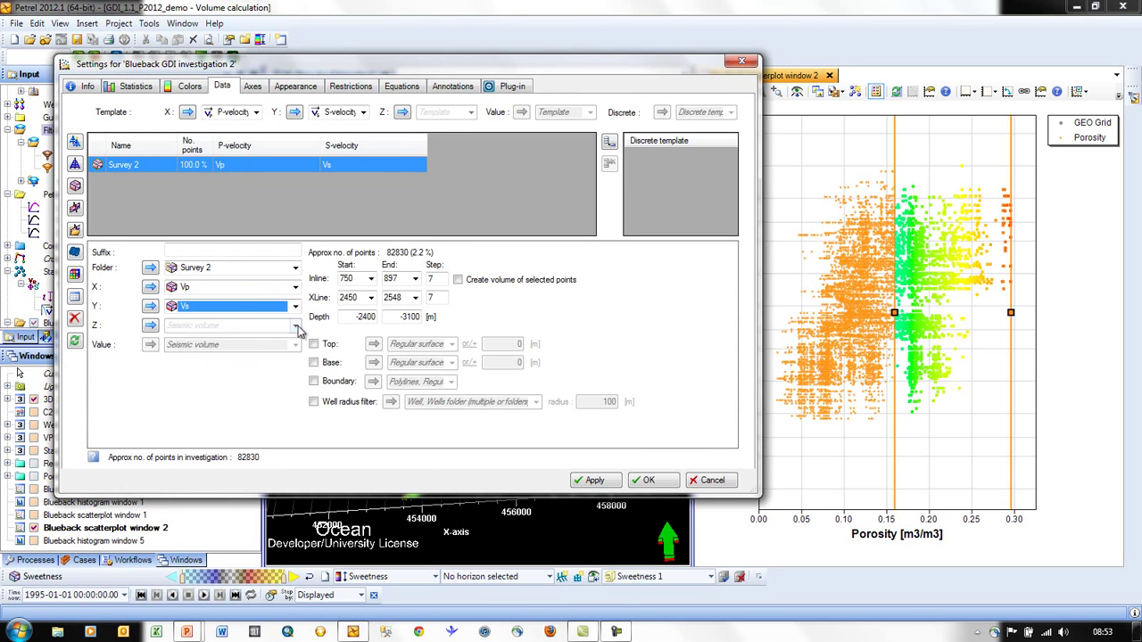
left_click(295, 326)
left_click(189, 365)
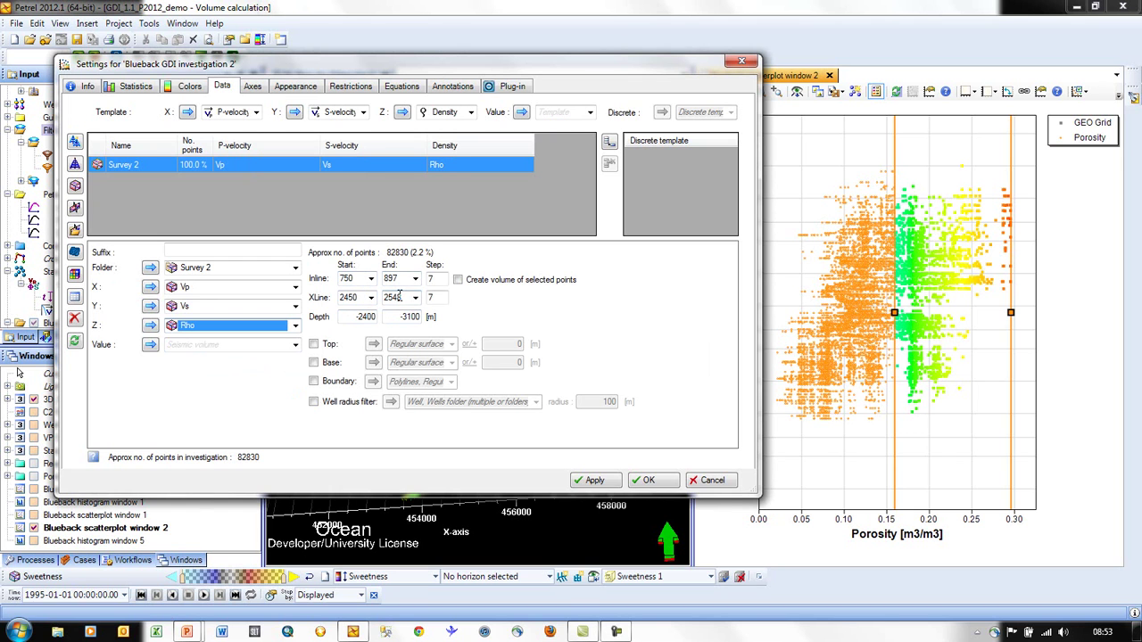
- Set the inline and crossline sampling steps to 2 and accept the investigation settings
double_click(431, 278)
type("2")
double_click(434, 297)
type("2")
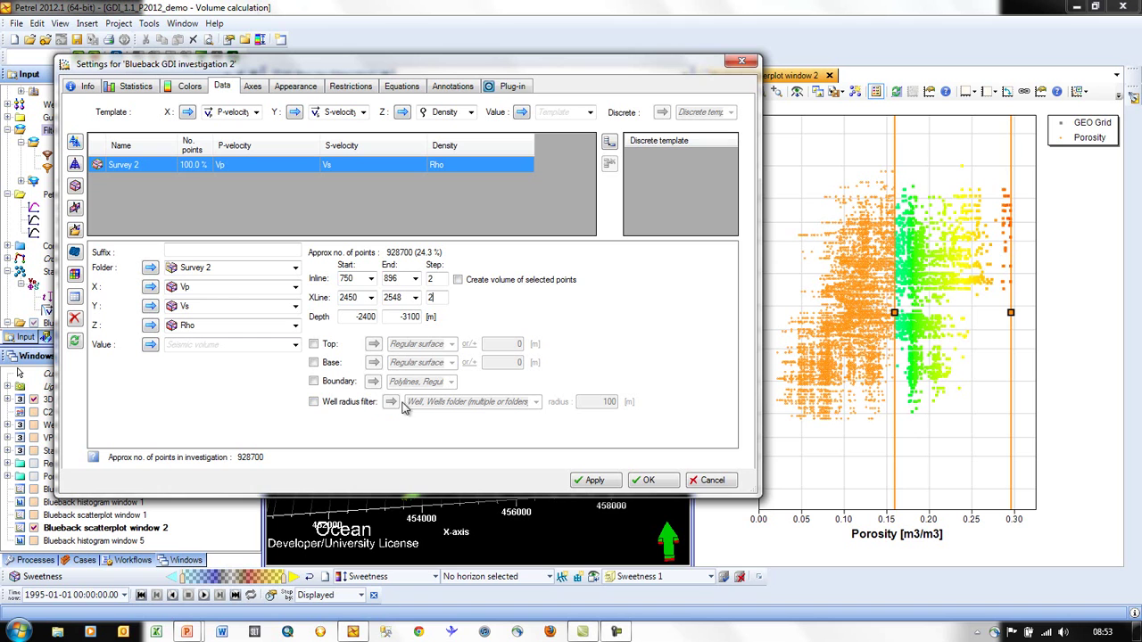
left_click(649, 481)
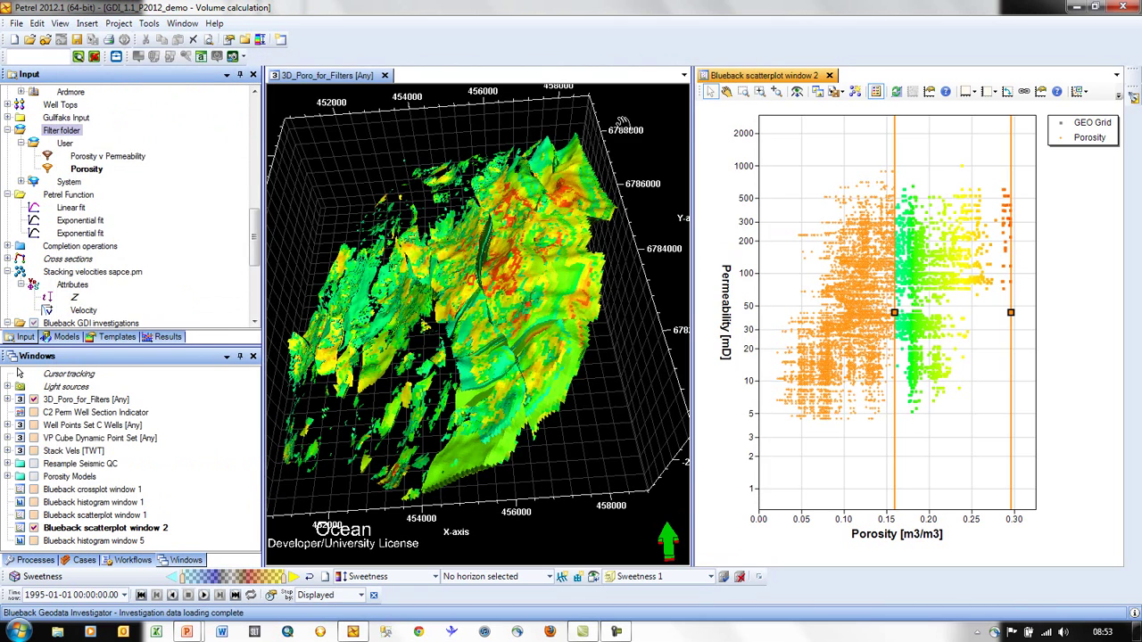
- Close the open scatterplot and 3D windows and show Blueback GDI investigation 2 in a new scatterplot window
left_click(829, 75)
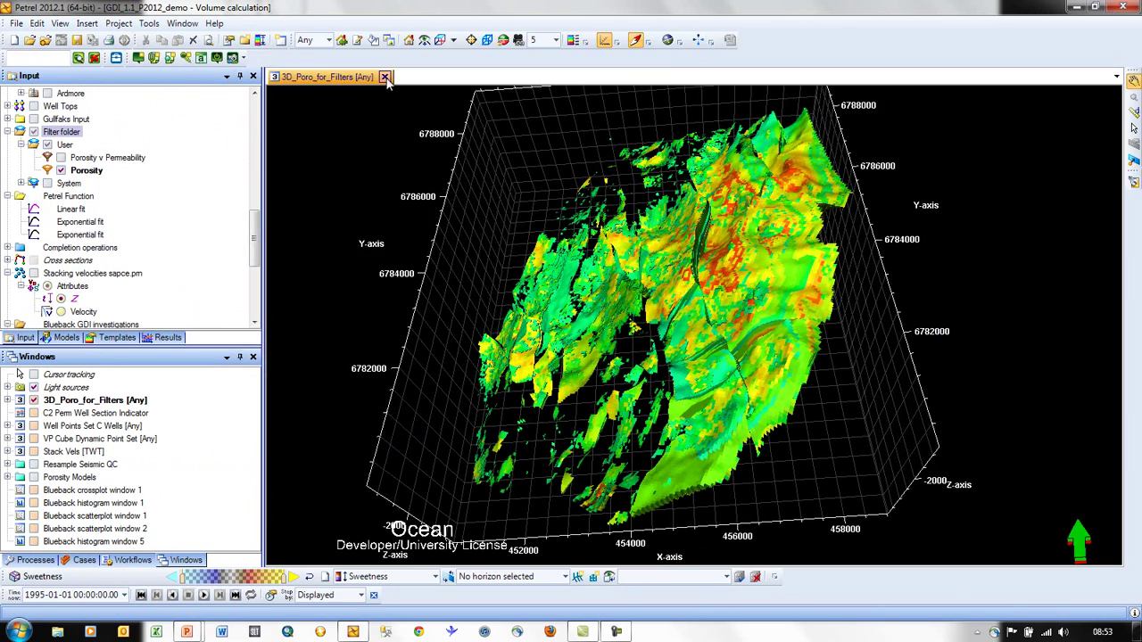
left_click(384, 75)
left_click(182, 23)
left_click(277, 214)
left_click_drag(253, 230, 247, 310)
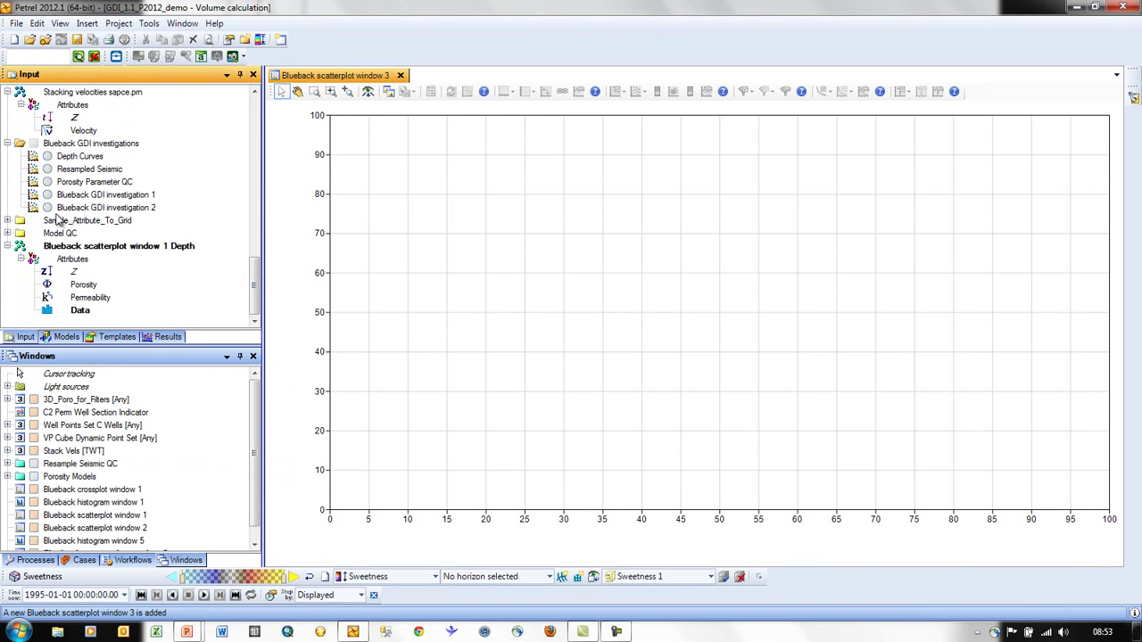
left_click(47, 207)
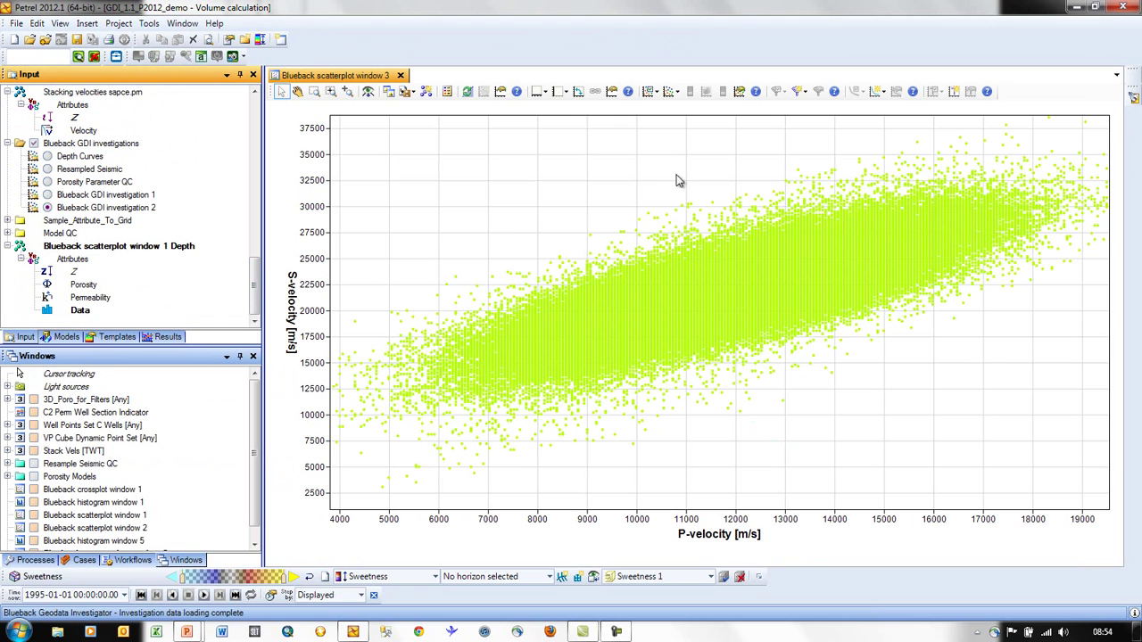
- Color the scatterplot points by P-velocity and show the color legend
left_click(672, 92)
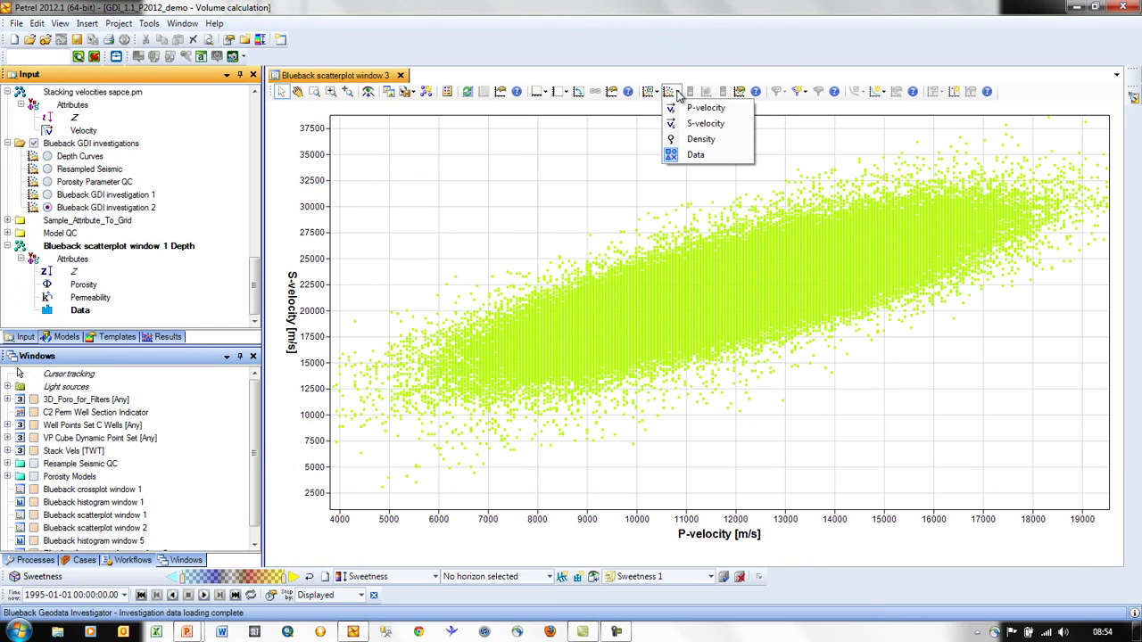
left_click(691, 110)
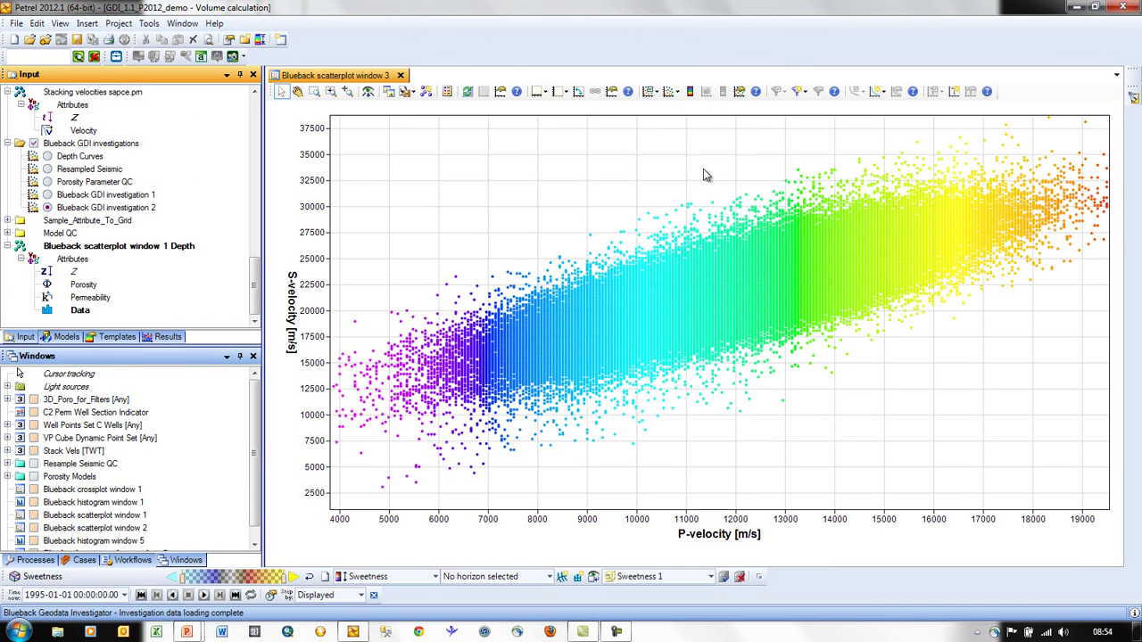
left_click(690, 91)
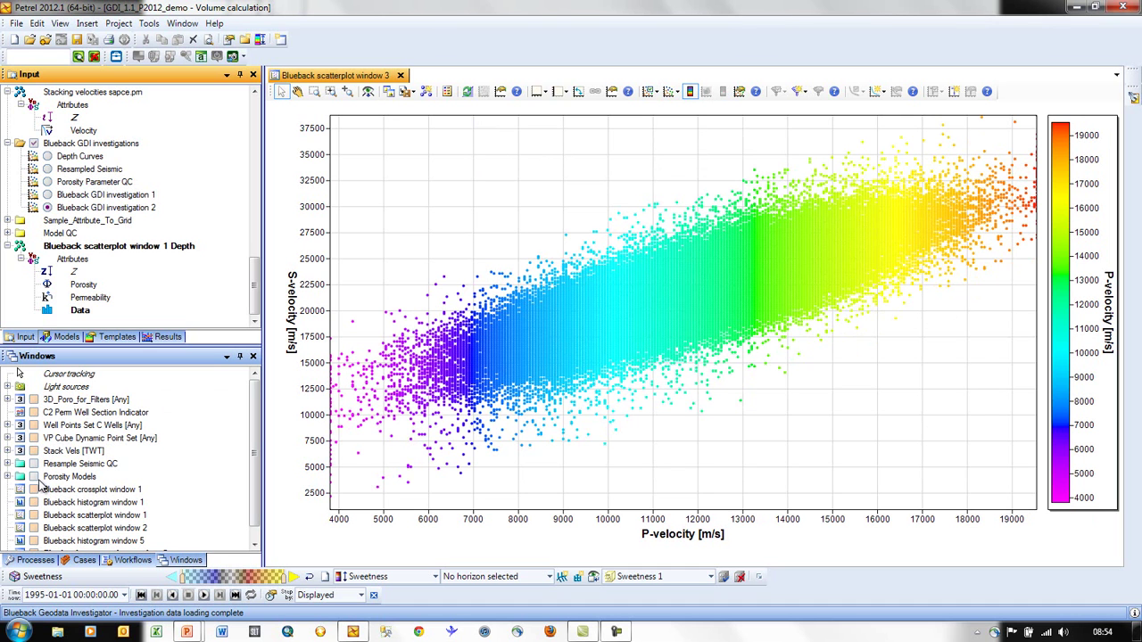
- Open the VP Cube Dynamic Point Set window and add a horizontal cut-off filter for P-velocities of about 4100 to 7400 m/s
left_click(33, 438)
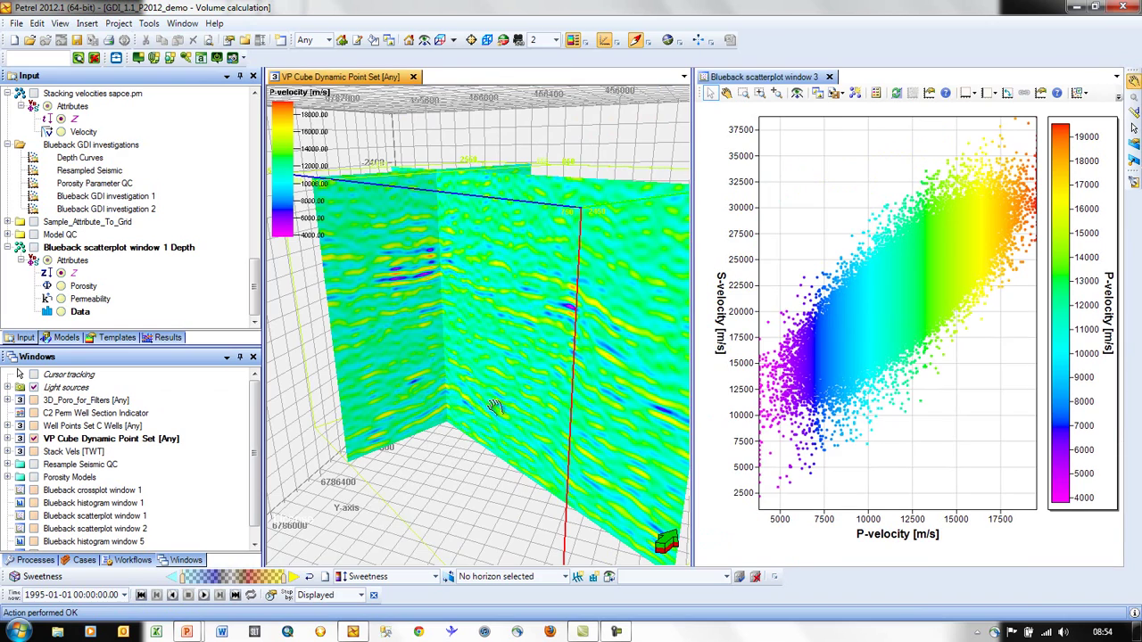
left_click_drag(489, 400, 477, 398)
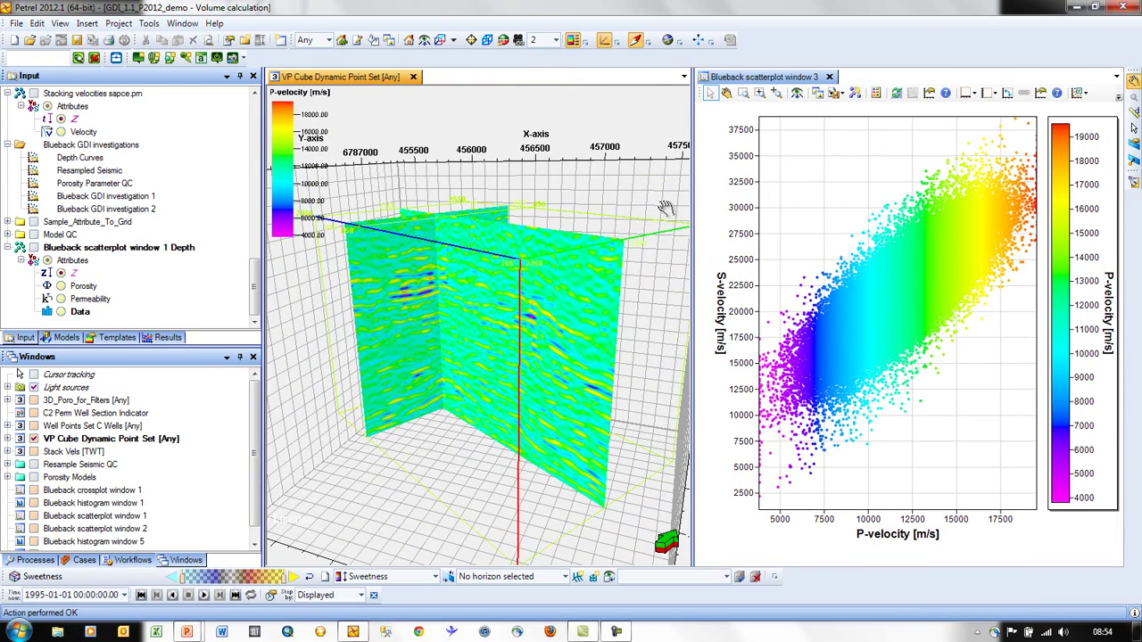
left_click(1121, 98)
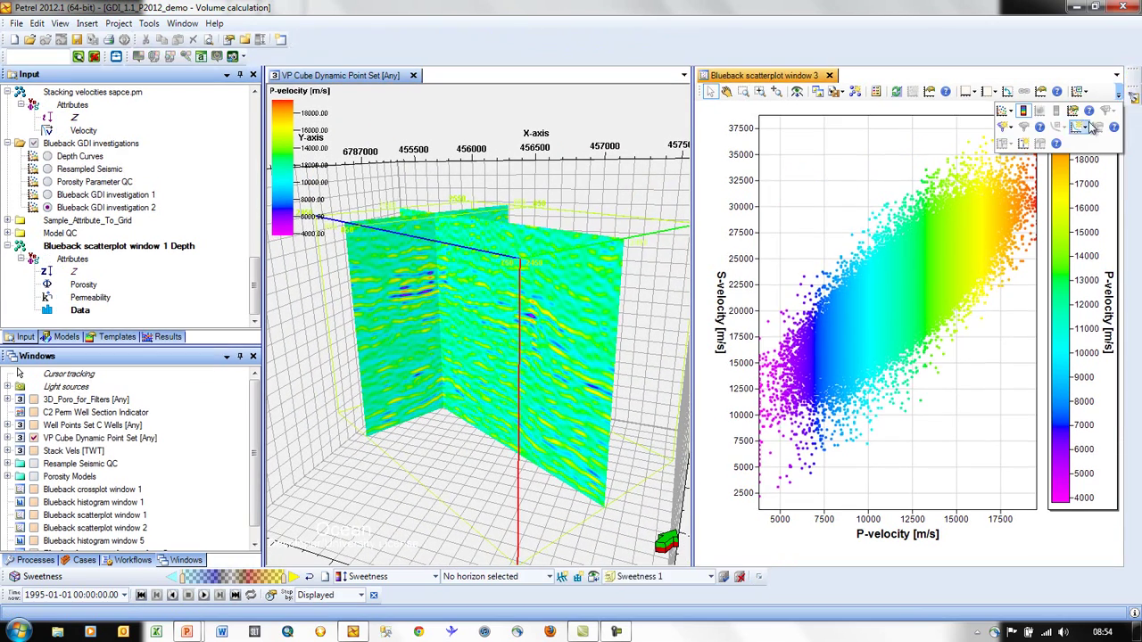
left_click(1004, 130)
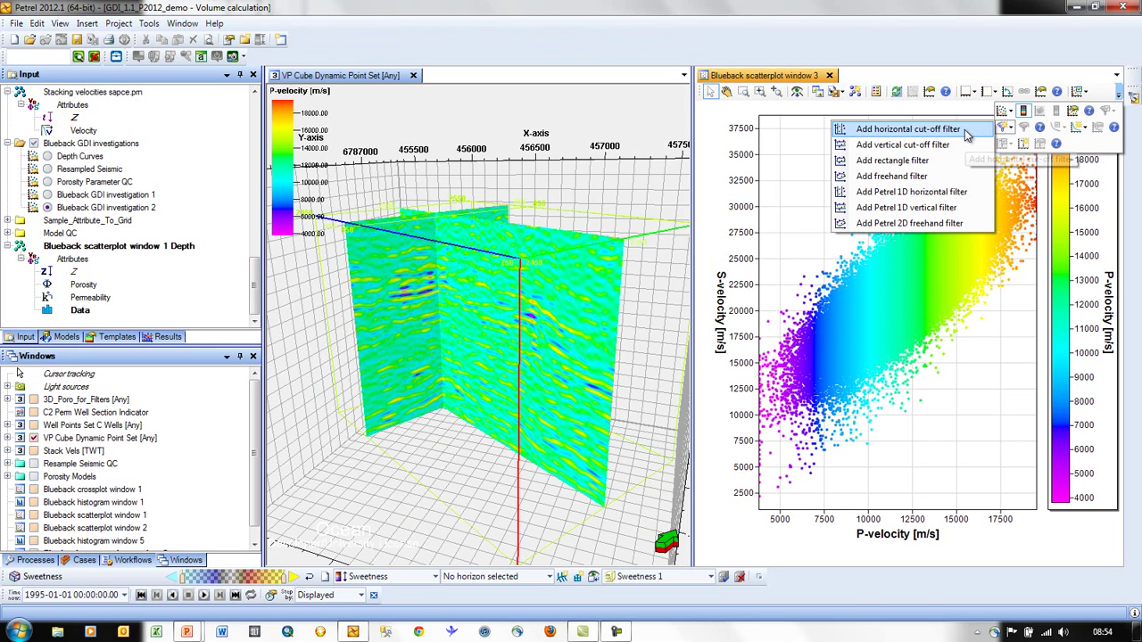
left_click(909, 129)
left_click_drag(767, 450, 822, 450)
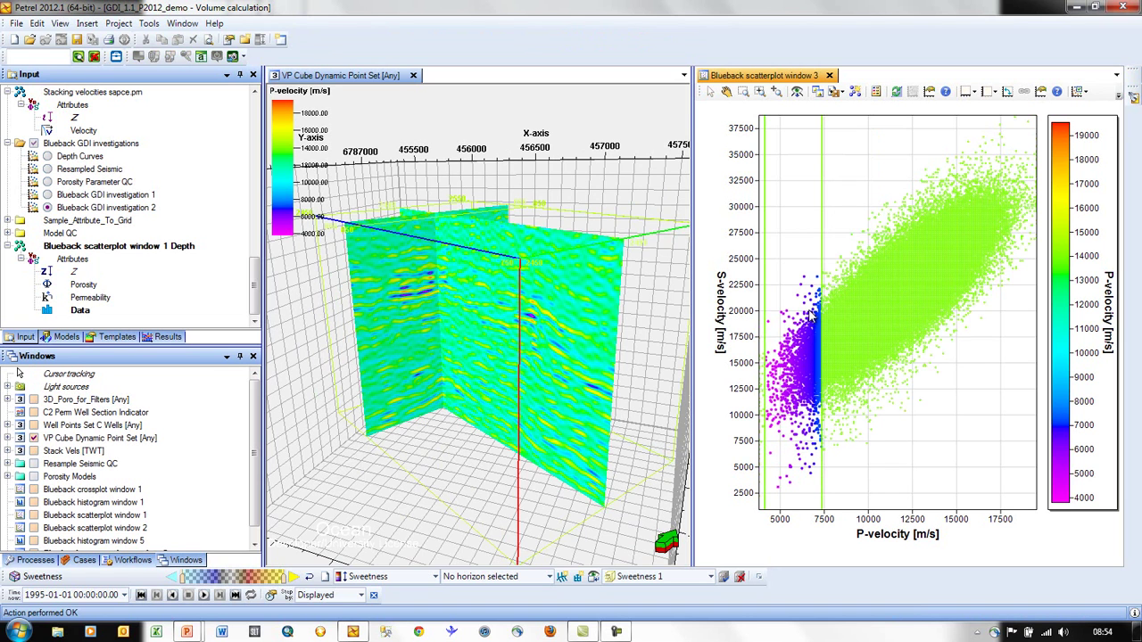
- Turn on the scatterplot's dynamic point set and display it in the VP Cube Dynamic Point Set window
left_click(857, 95)
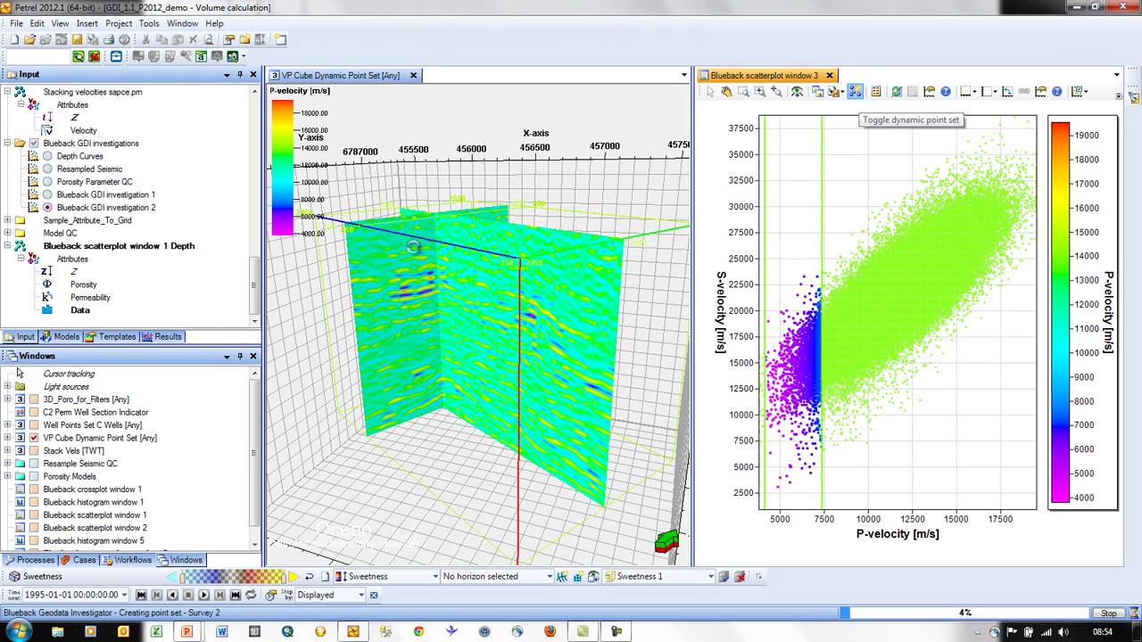
scroll(257, 285, "down", 1)
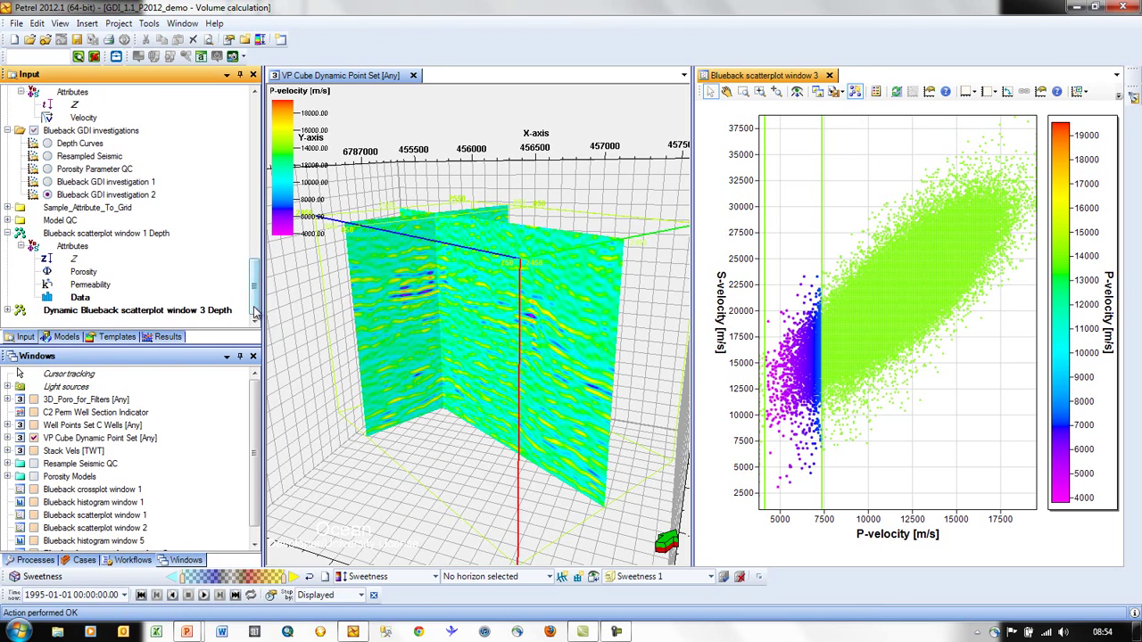
scroll(16, 319, "down", 1)
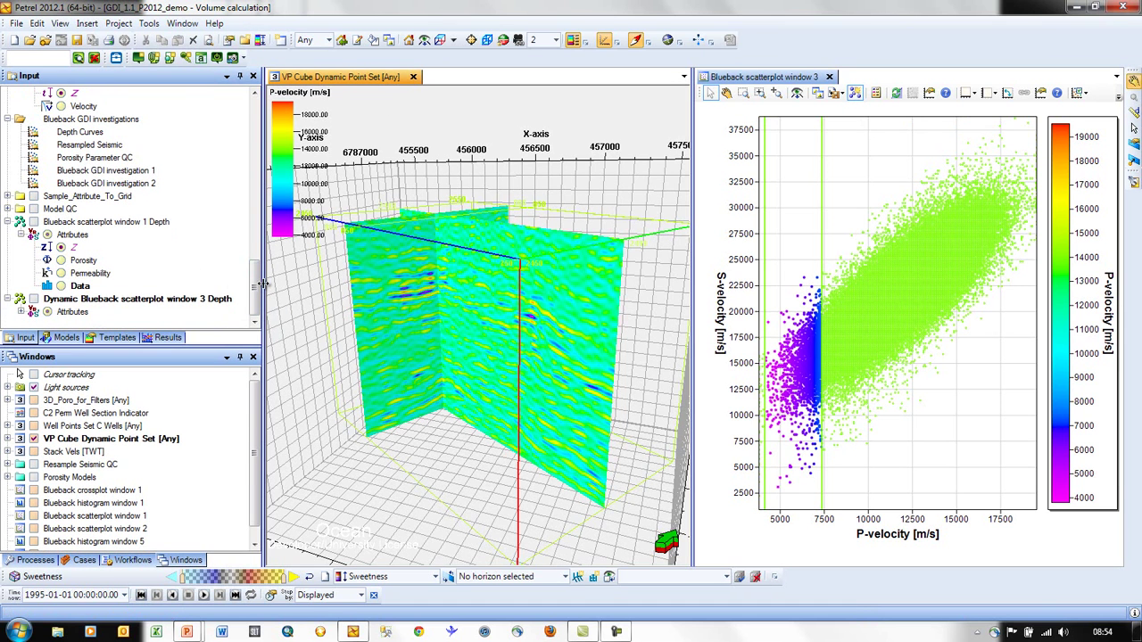
scroll(257, 284, "down", 1)
scroll(256, 284, "down", 1)
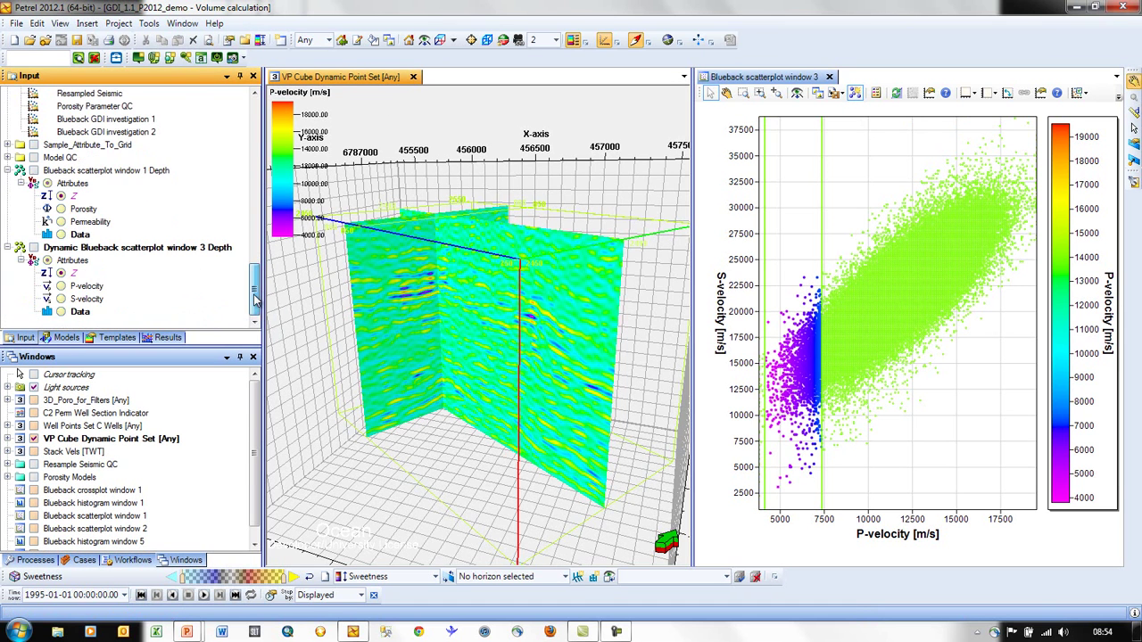
left_click(33, 248)
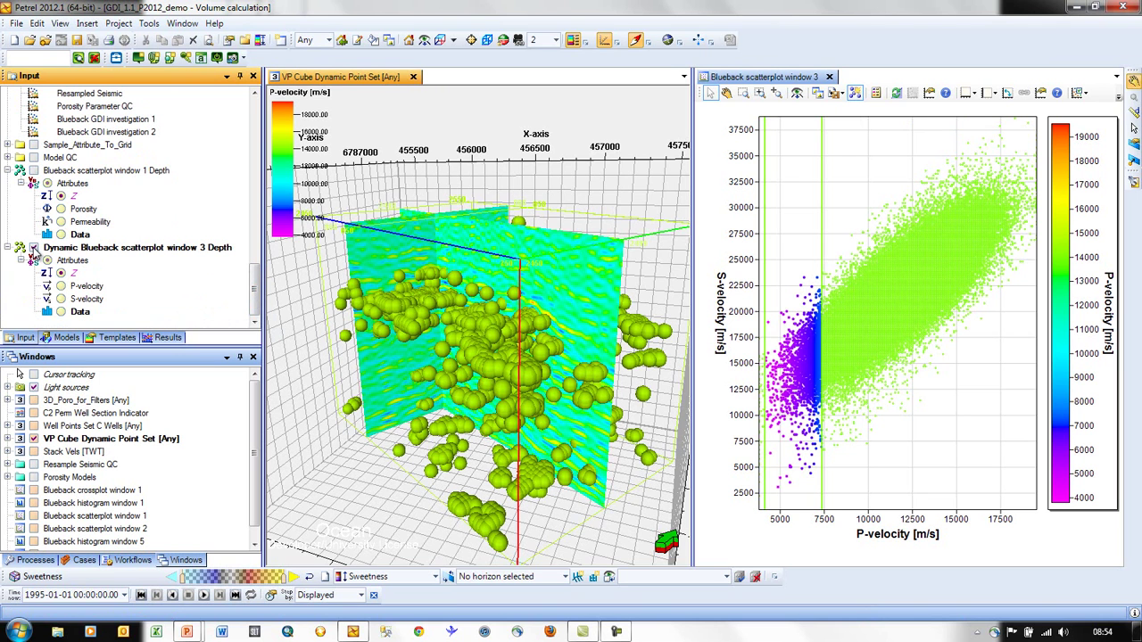
- Style the dynamic scatterplot point set with color as attribute and symbol size 8, and display its P-velocity attribute
right_click(79, 249)
left_click(125, 256)
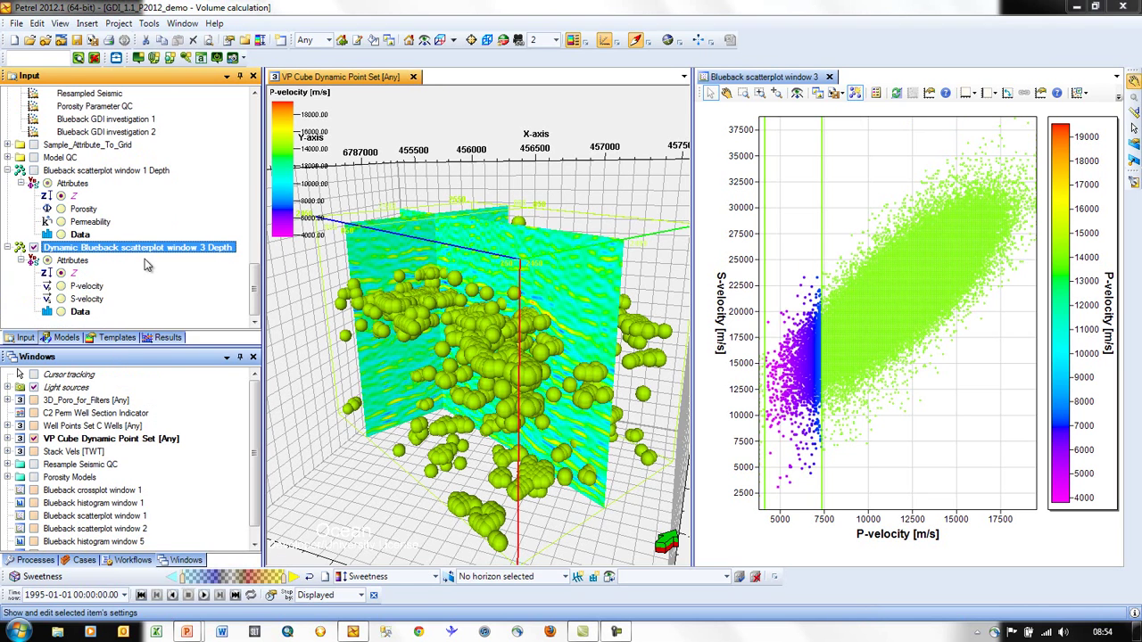
left_click(243, 193)
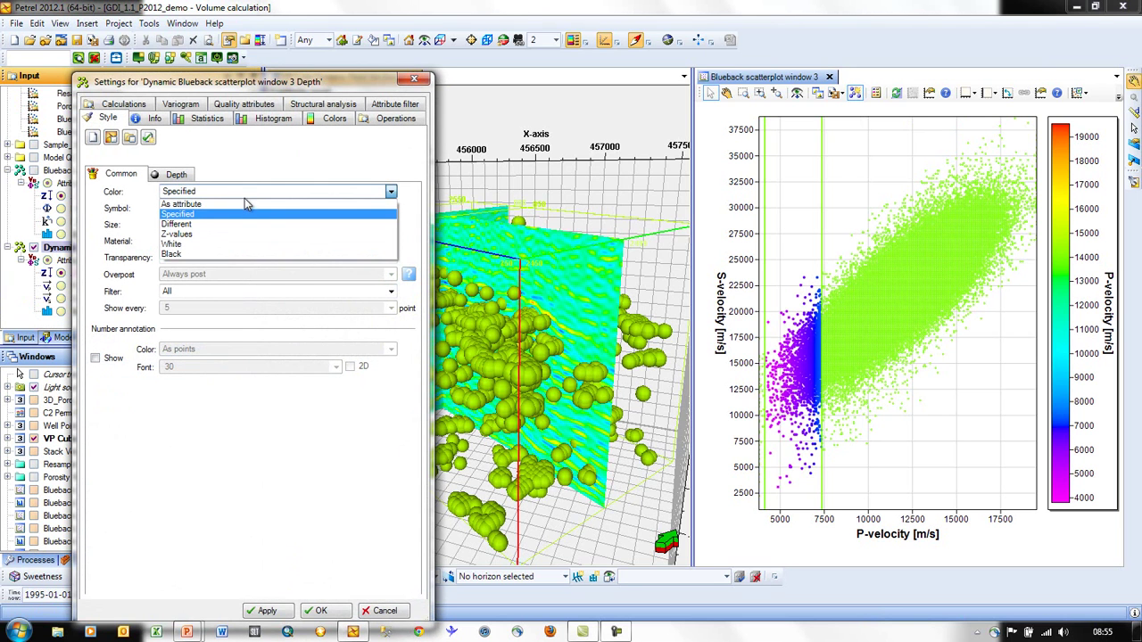
left_click(248, 204)
left_click(246, 227)
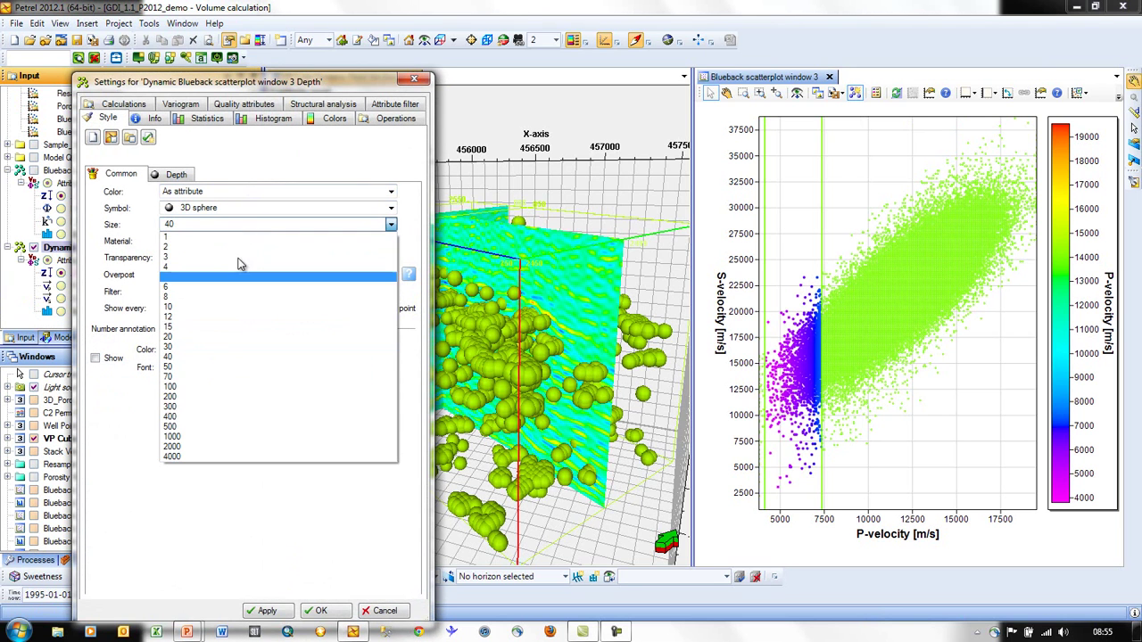
left_click(259, 296)
left_click_drag(265, 87, 276, 33)
left_click(327, 556)
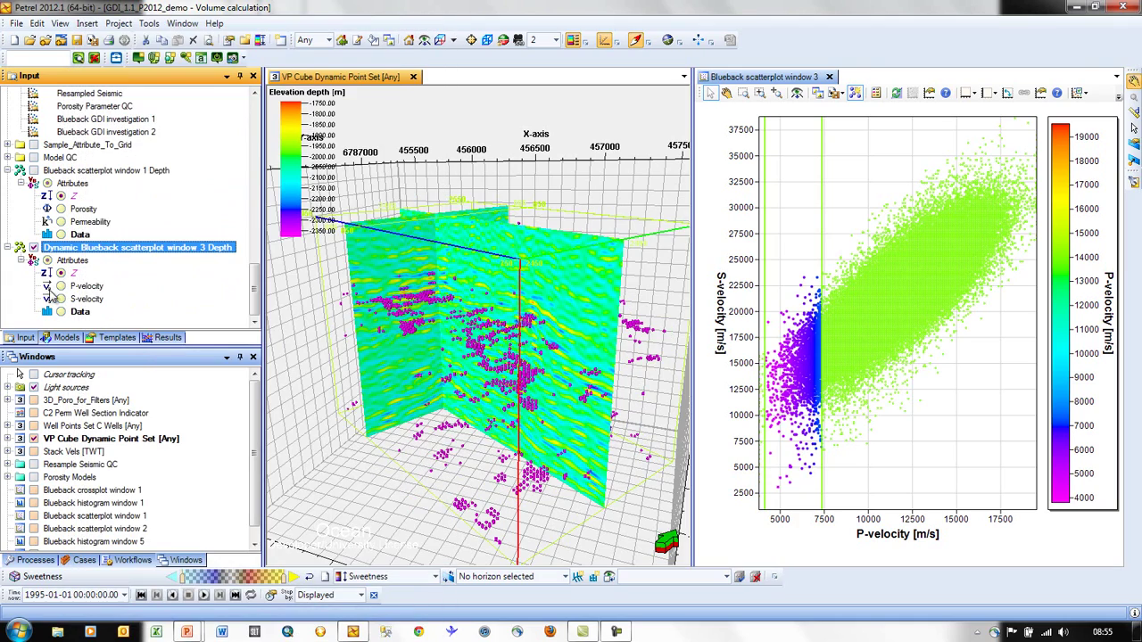
left_click(59, 291)
- Widen the scatterplot's cut-off filter to an upper P-velocity of about 8500 m/s and inspect the updated points in 3D
left_click_drag(499, 357, 380, 354)
scroll(380, 357, "up", 5)
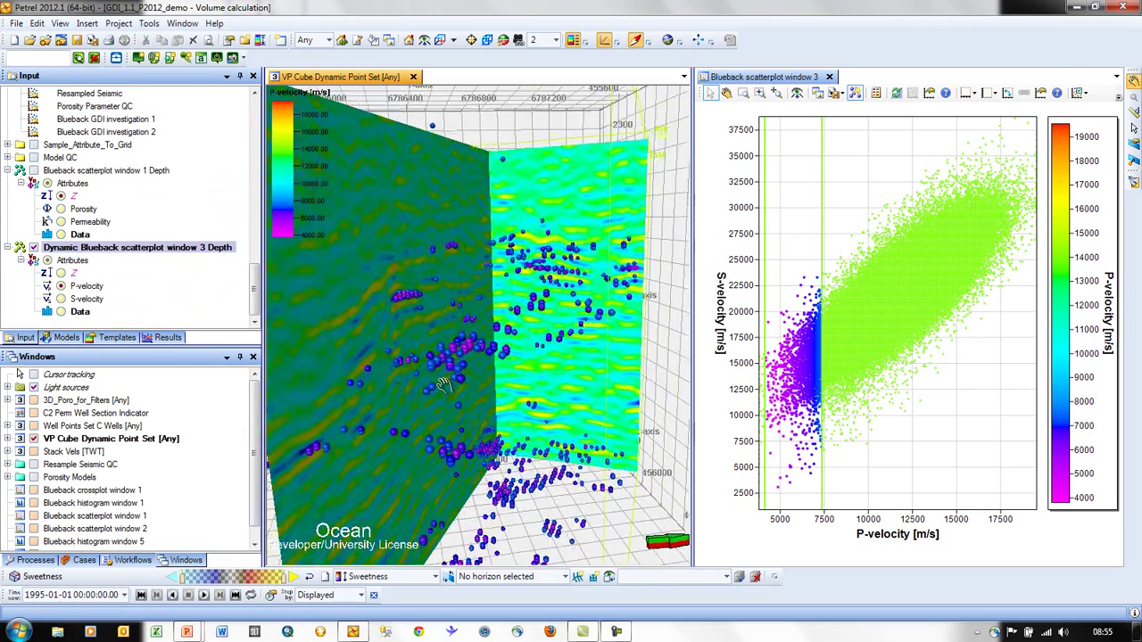
left_click_drag(414, 389, 669, 373)
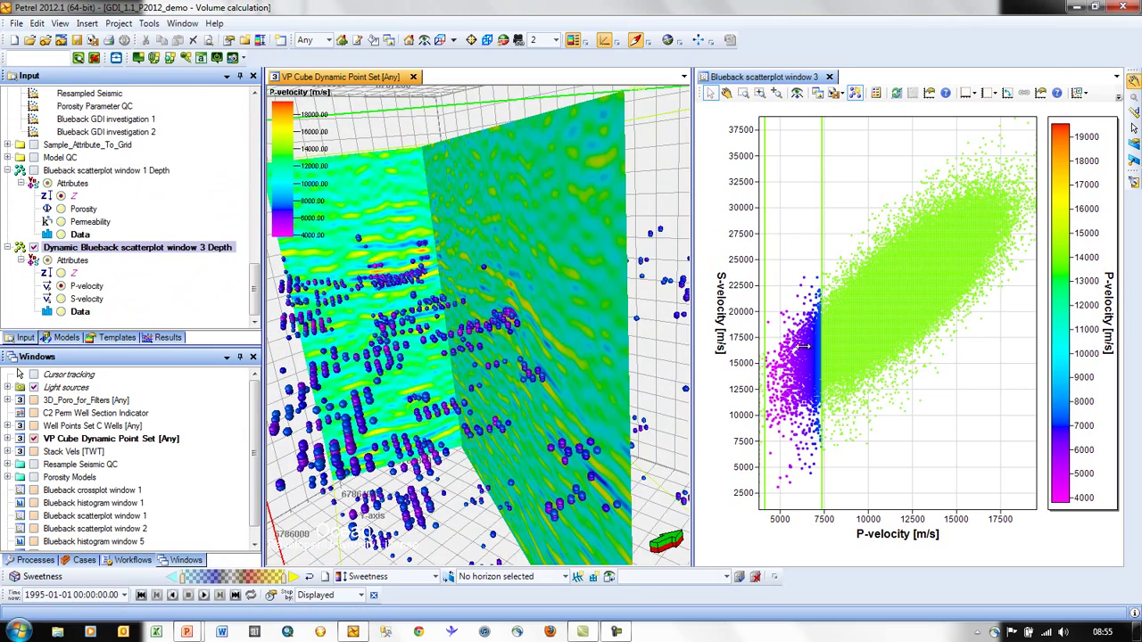
left_click_drag(416, 432, 499, 418)
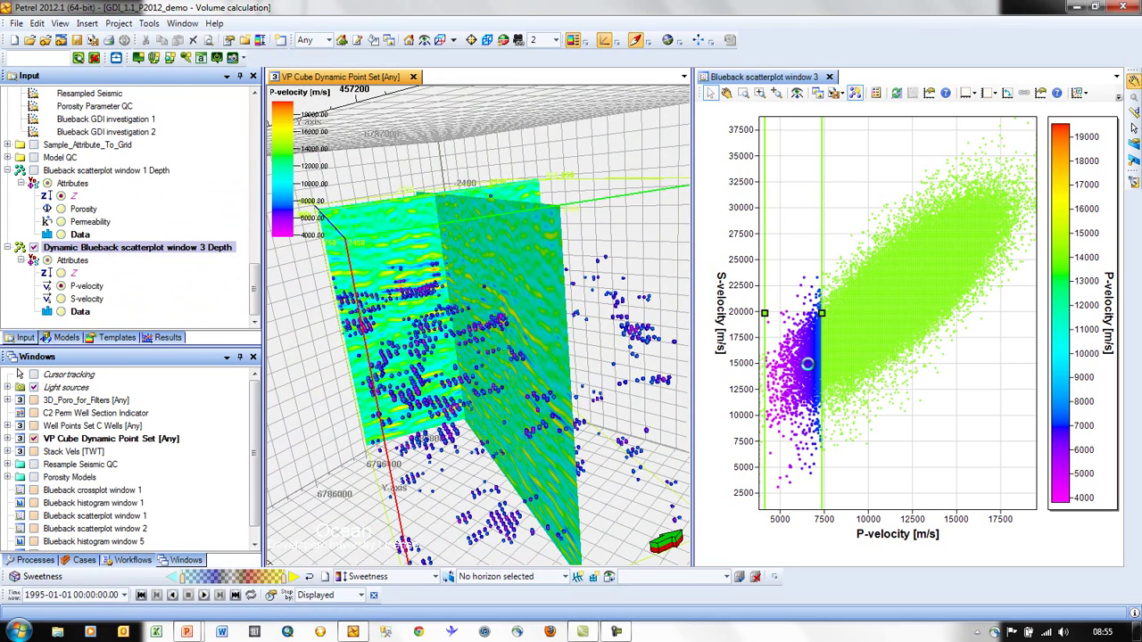
left_click_drag(821, 313, 842, 313)
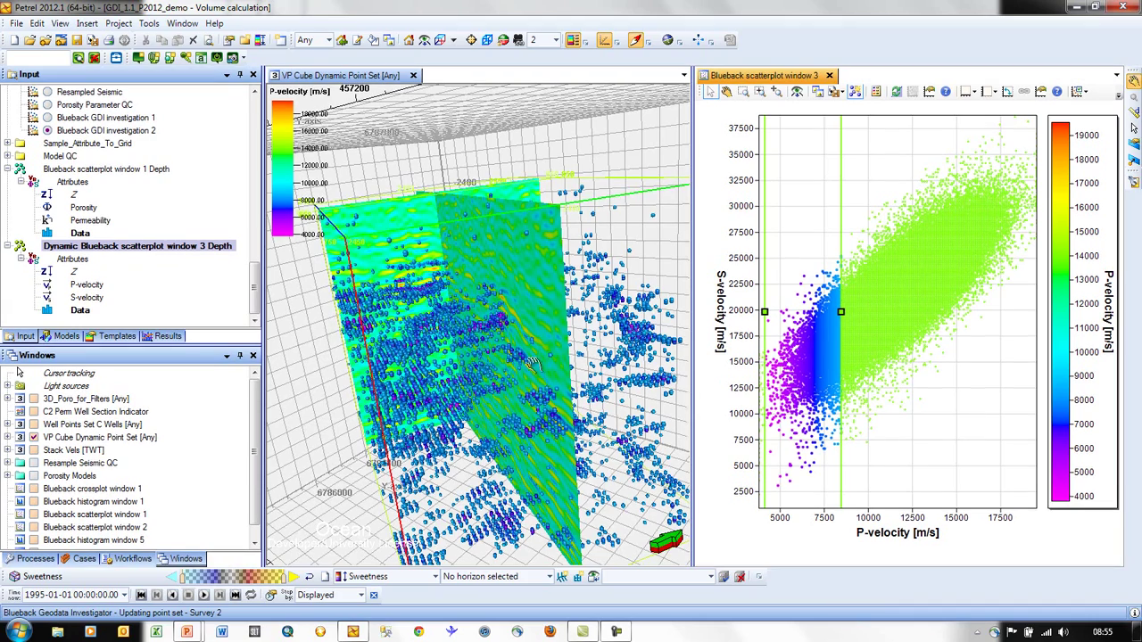
mouse_move(468, 382)
left_mouse_down()
mouse_move(438, 366)
mouse_move(474, 368)
left_mouse_up()
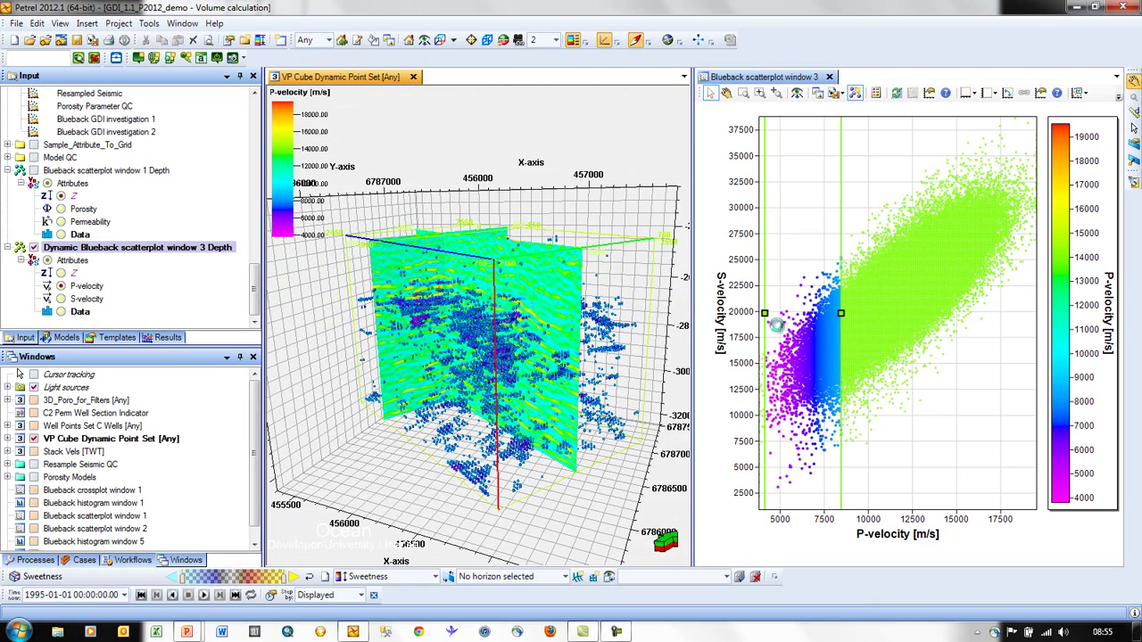
scroll(525, 370, "up", 3)
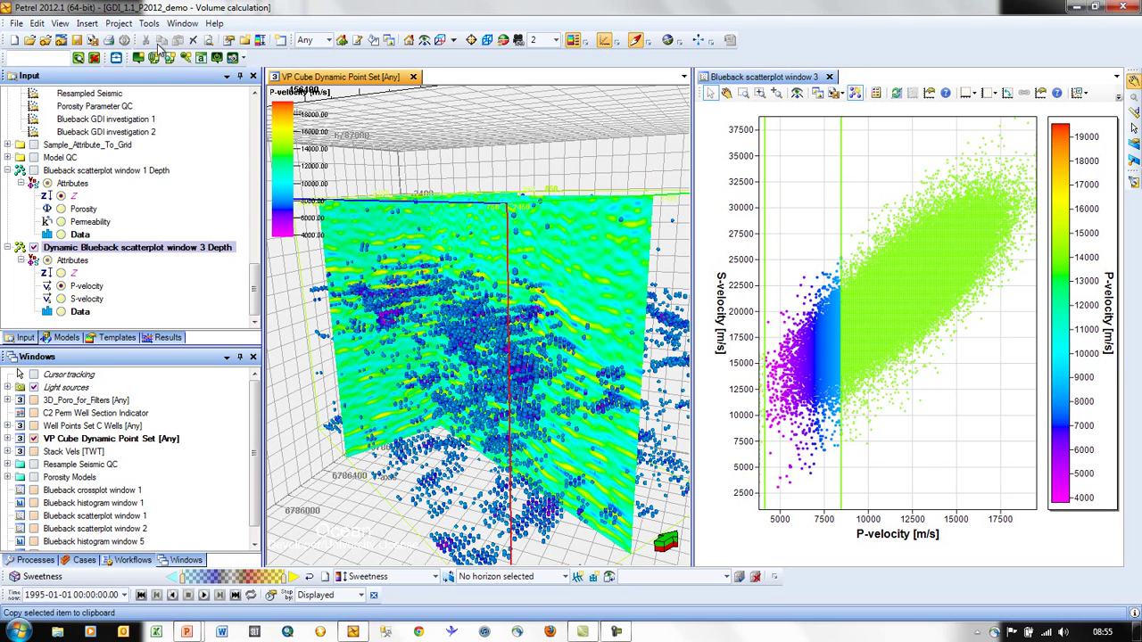
- Insert a new Blueback GDI investigation and add an empty user-defined data table to it
left_click(87, 23)
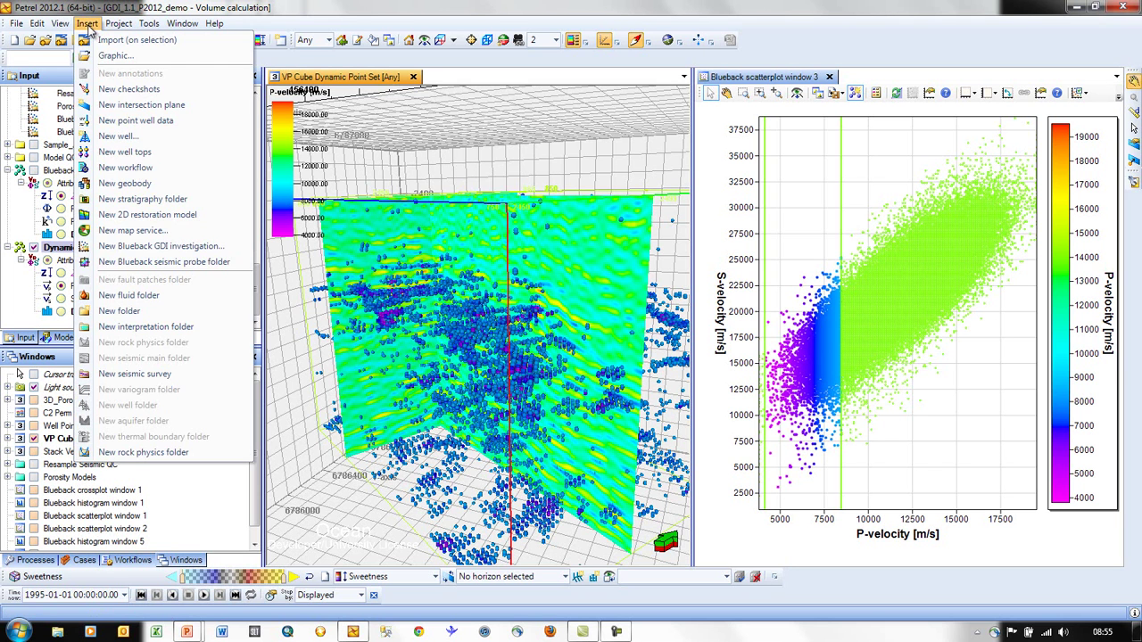
left_click(205, 245)
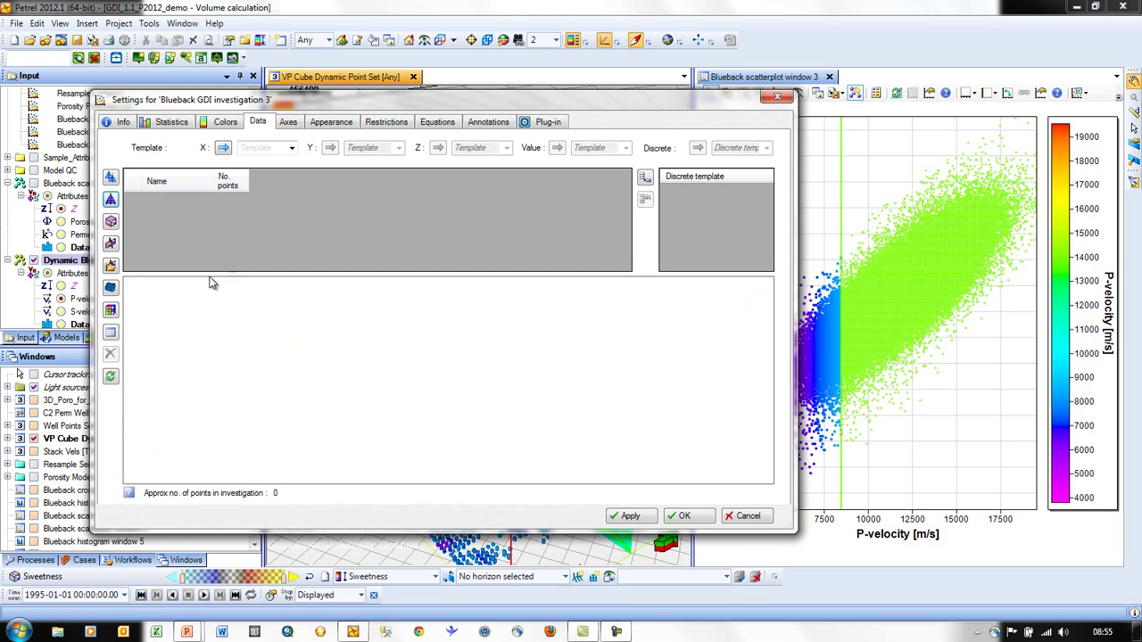
left_click(111, 335)
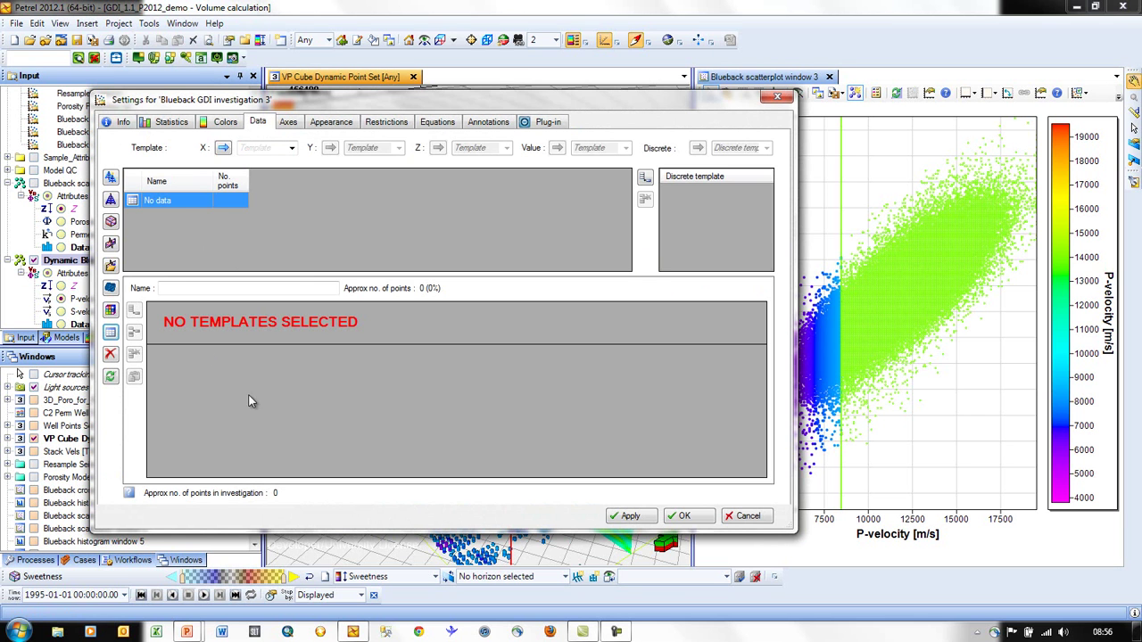
- Close the scatterplot and VP Cube Dynamic Point Set windows and open the Stack Vels 3D window, keeping the investigation settings open
left_click_drag(358, 102, 659, 368)
left_click(829, 77)
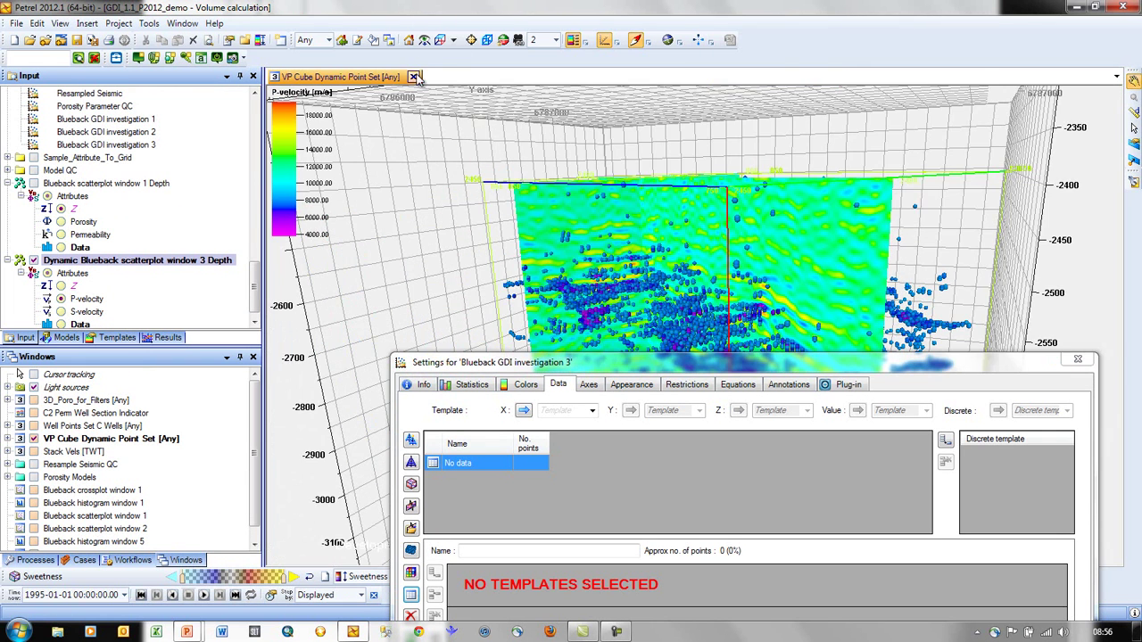
left_click(414, 77)
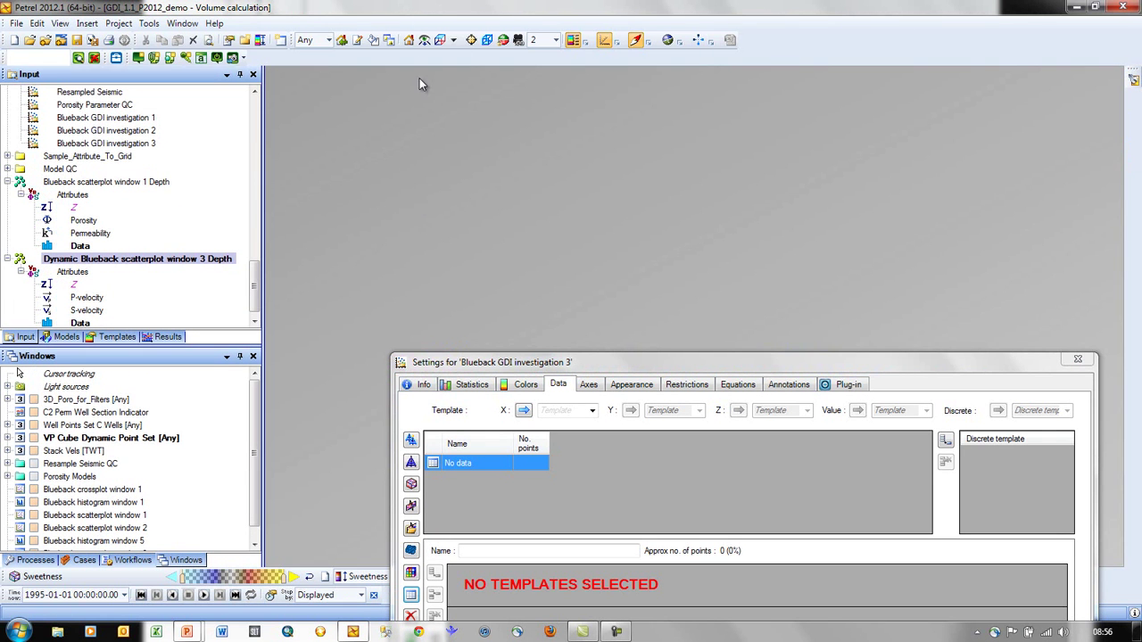
left_click(34, 452)
left_click_drag(661, 362, 684, 506)
left_click_drag(799, 306, 603, 373)
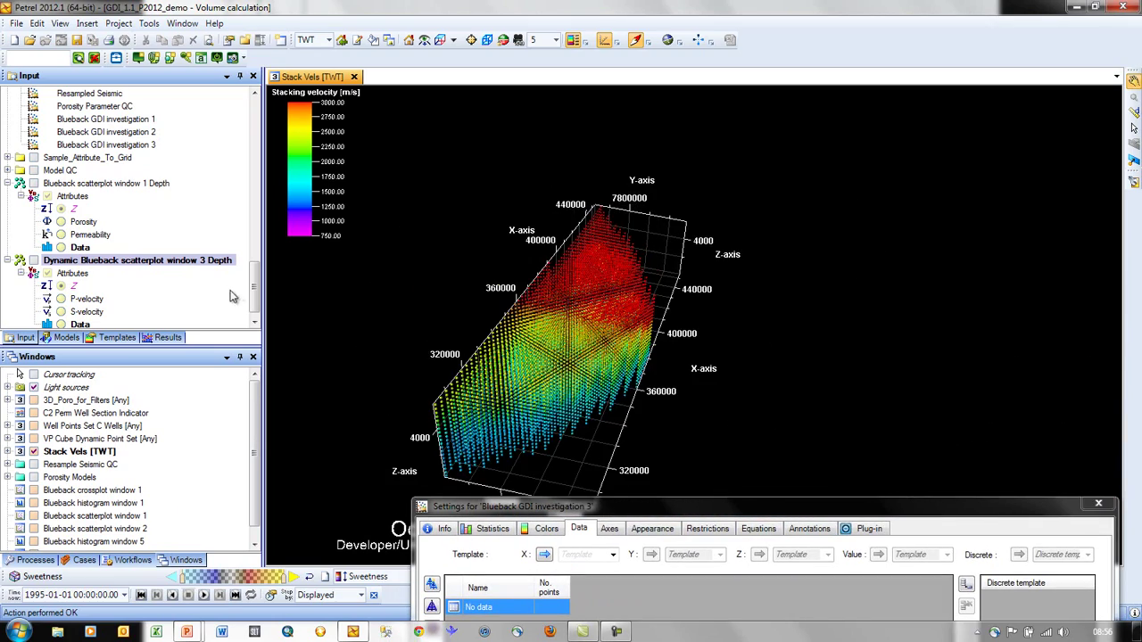
- Open the stacking velocities point set's spreadsheet and copy its Time and Velocity columns
left_click_drag(256, 294, 247, 254)
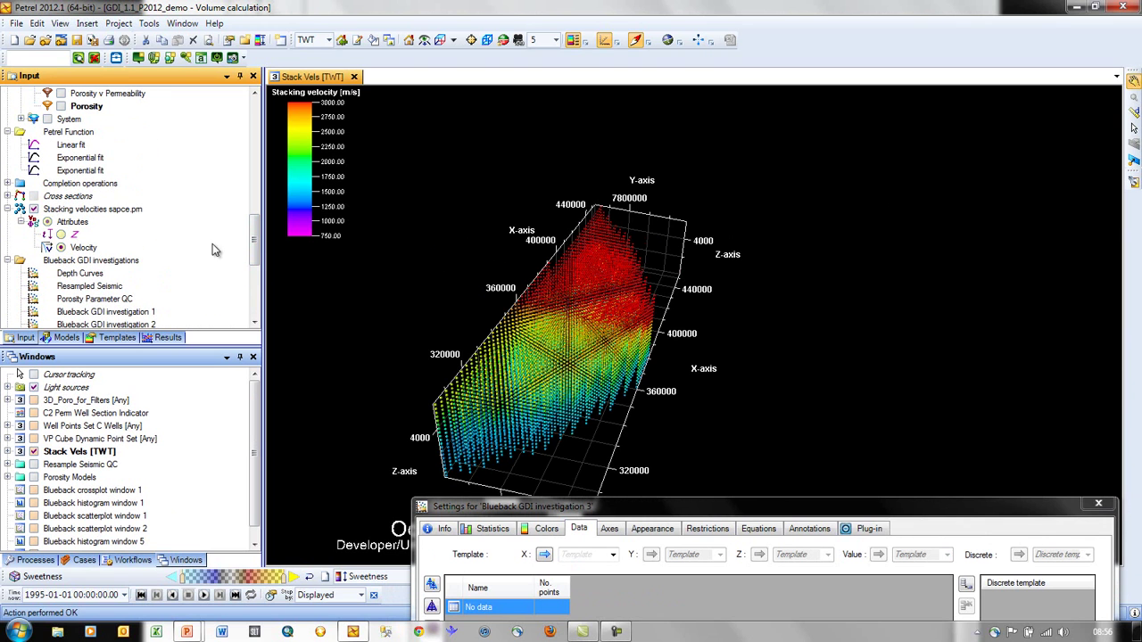
left_click(99, 208)
right_click(99, 209)
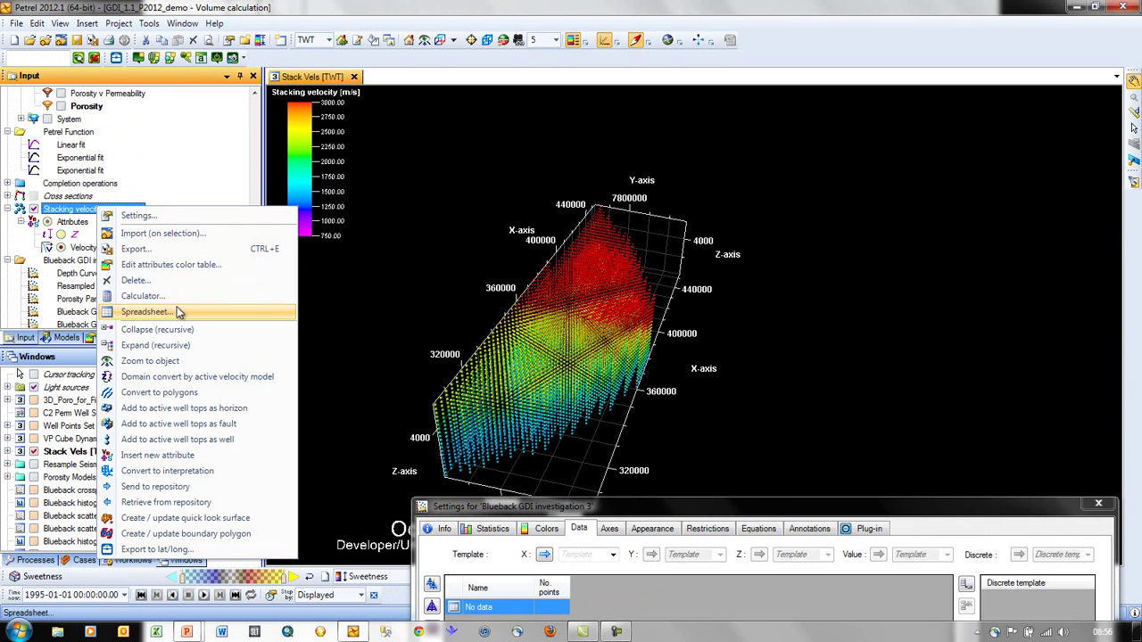
left_click(172, 311)
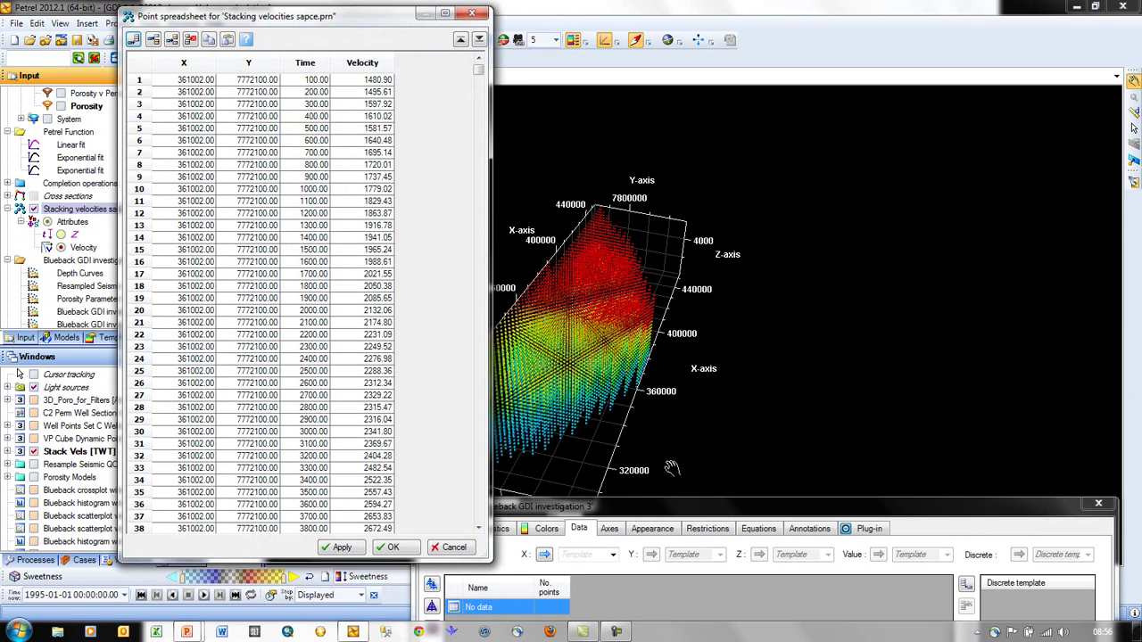
left_click_drag(659, 509, 747, 56)
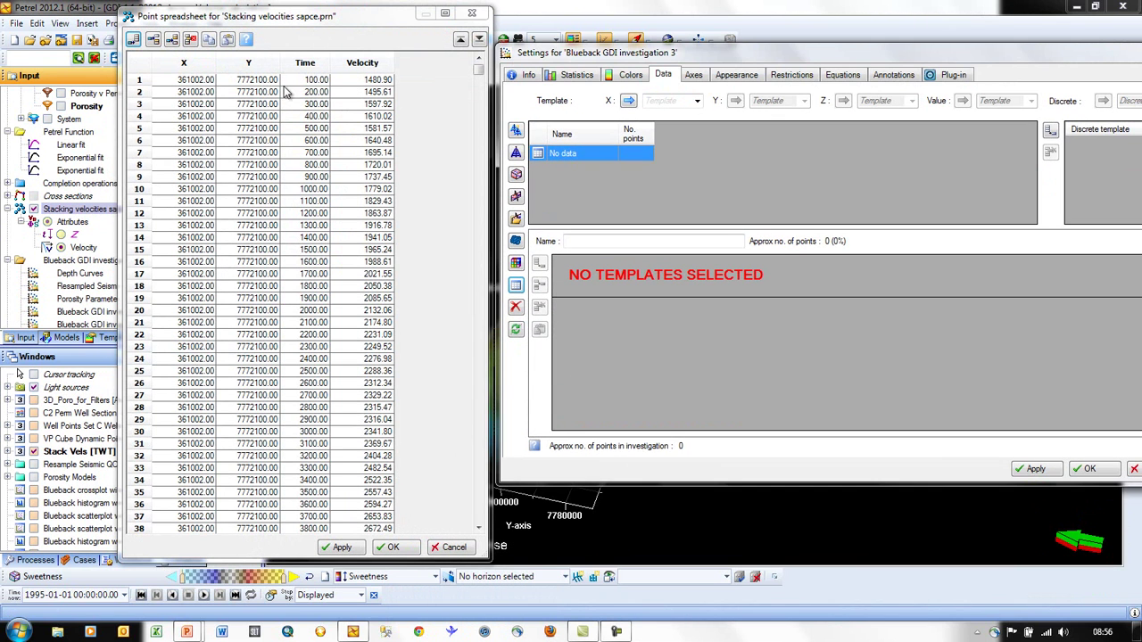
left_click(305, 63)
left_click(362, 65, "shift")
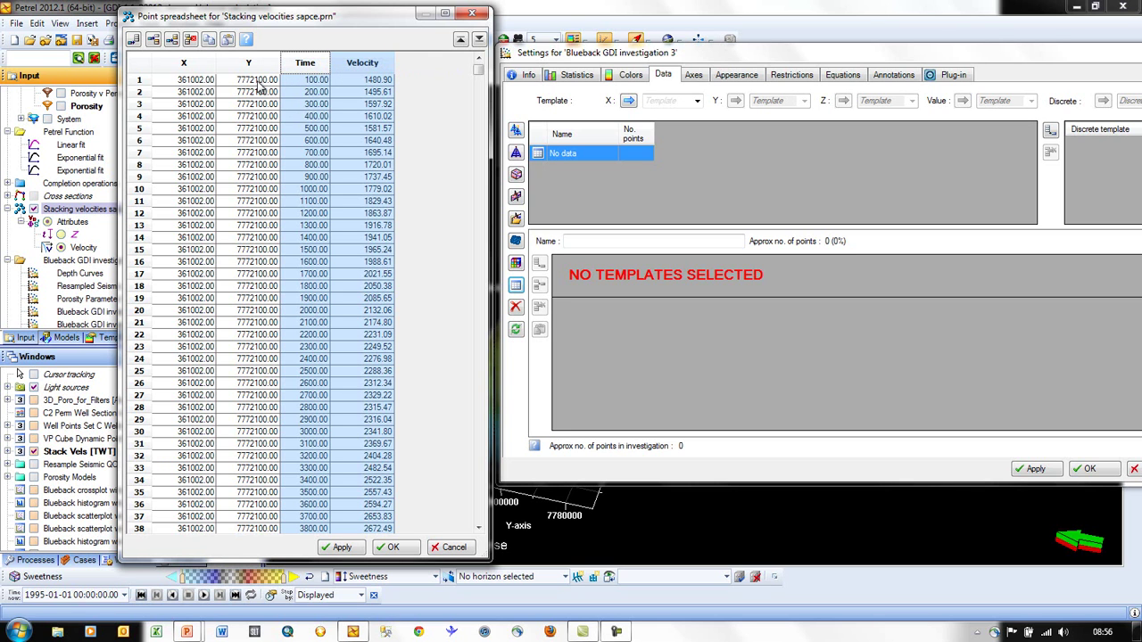
left_click(210, 41)
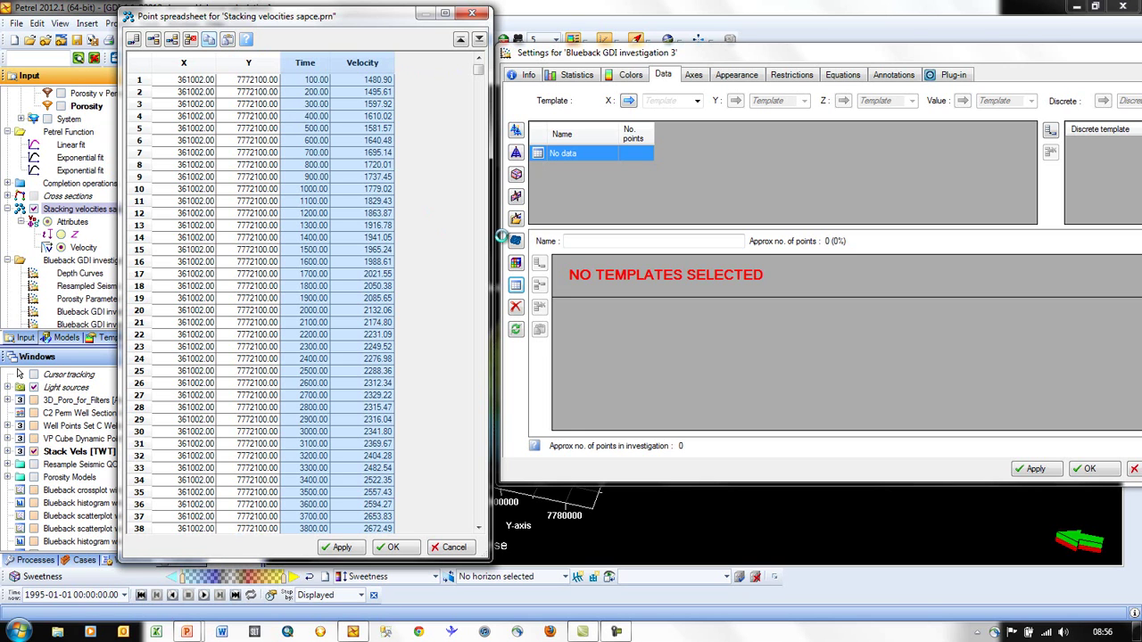
- Set the new investigation's X template to General time and its Y template to Stacking velocity
left_click_drag(751, 55, 655, 49)
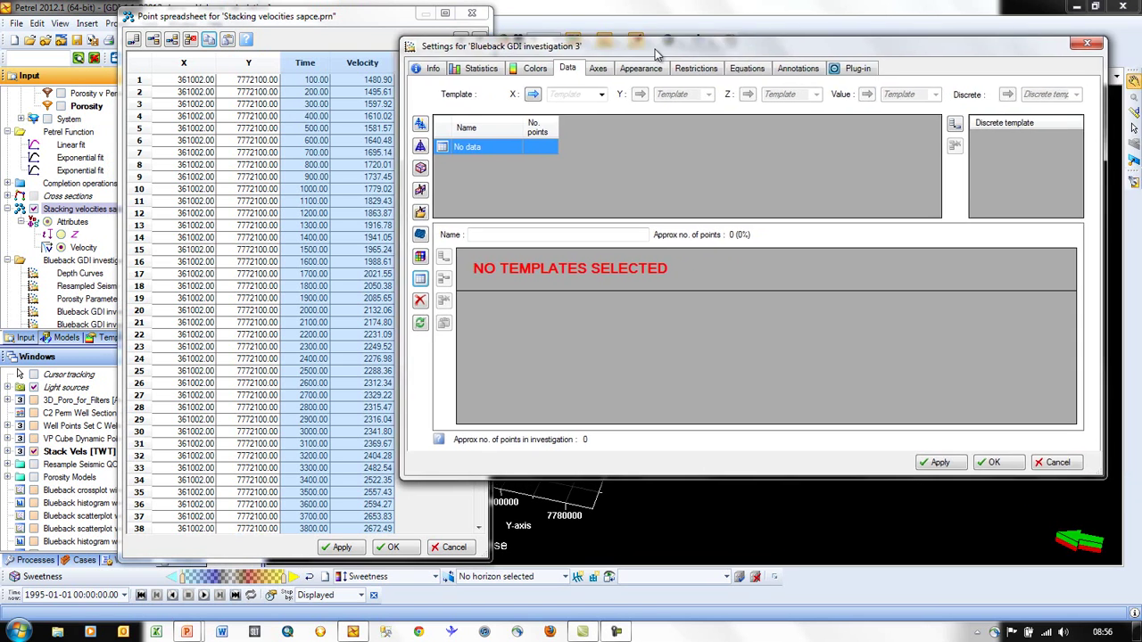
left_click(603, 94)
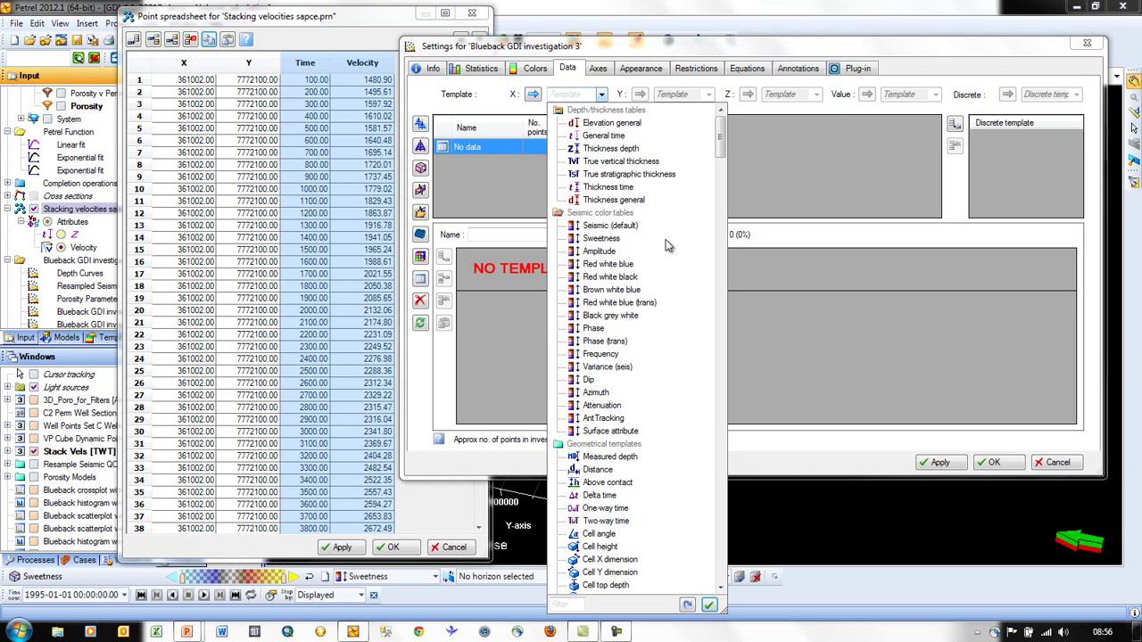
left_click(604, 136)
left_click(709, 95)
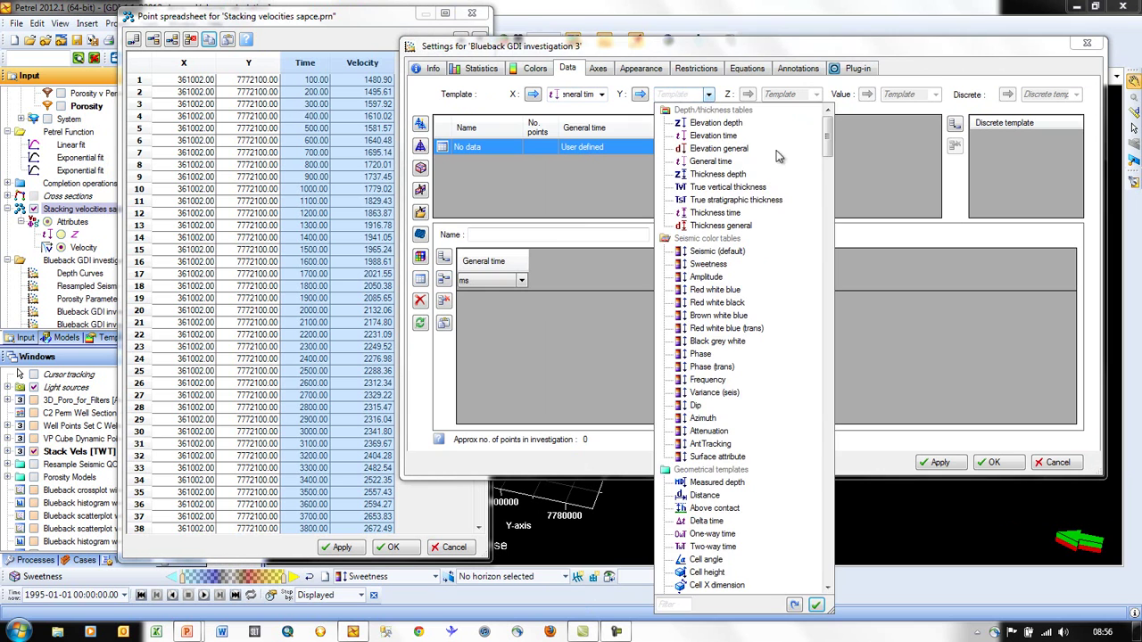
left_click_drag(827, 141, 827, 187)
left_click(732, 366)
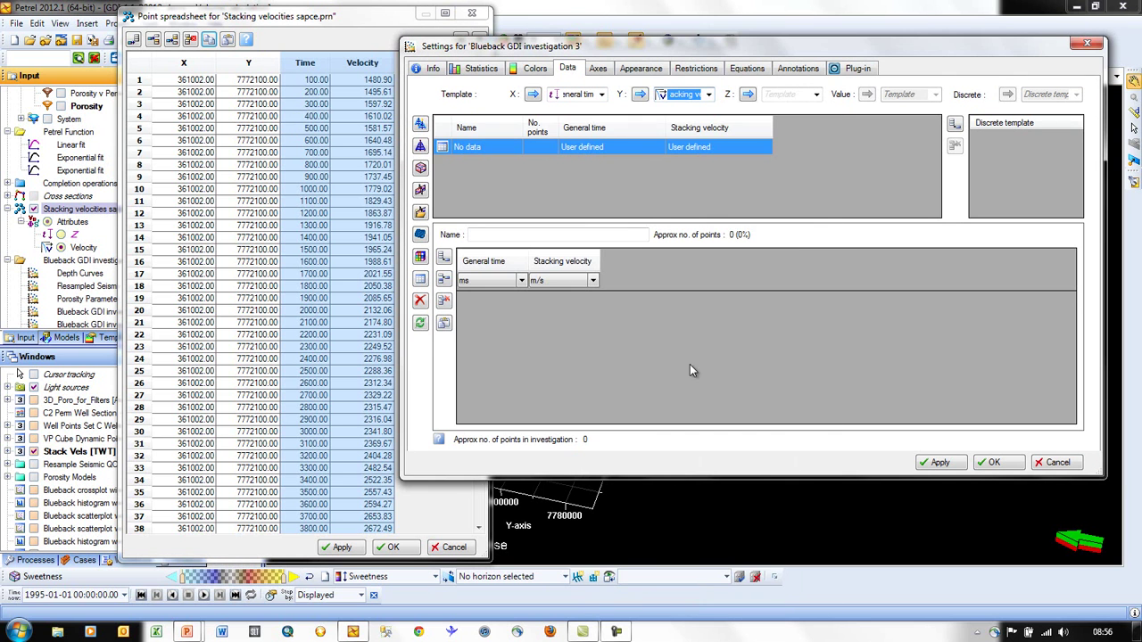
- Paste the copied data into the investigation table, delete the header row, apply the settings and close the point spreadsheet
left_click(444, 326)
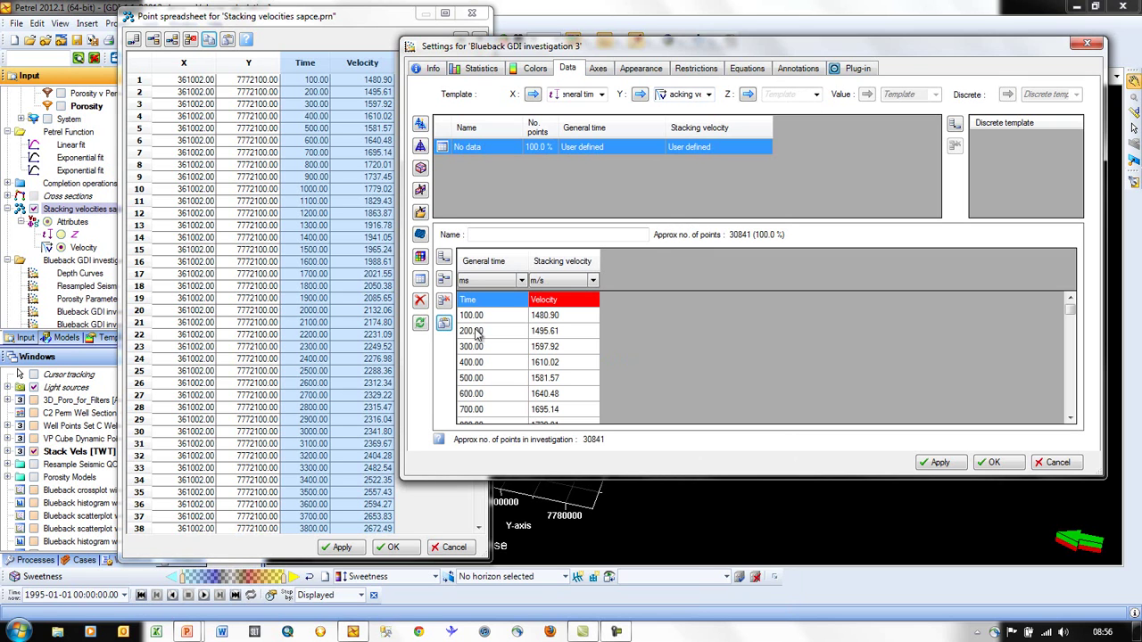
left_click(444, 304)
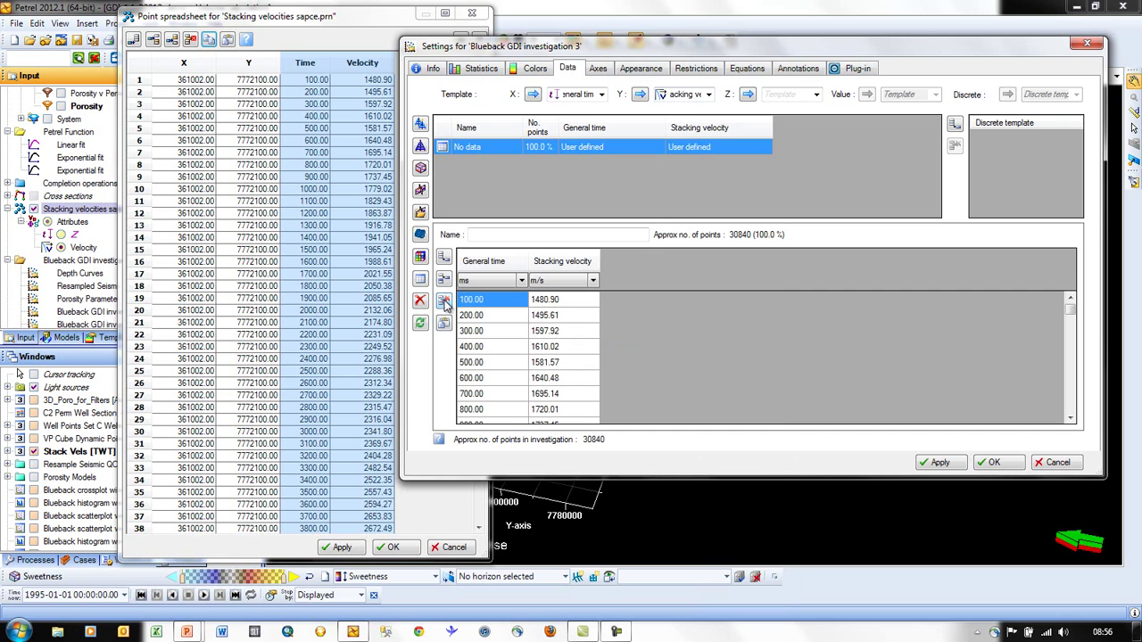
left_click(994, 462)
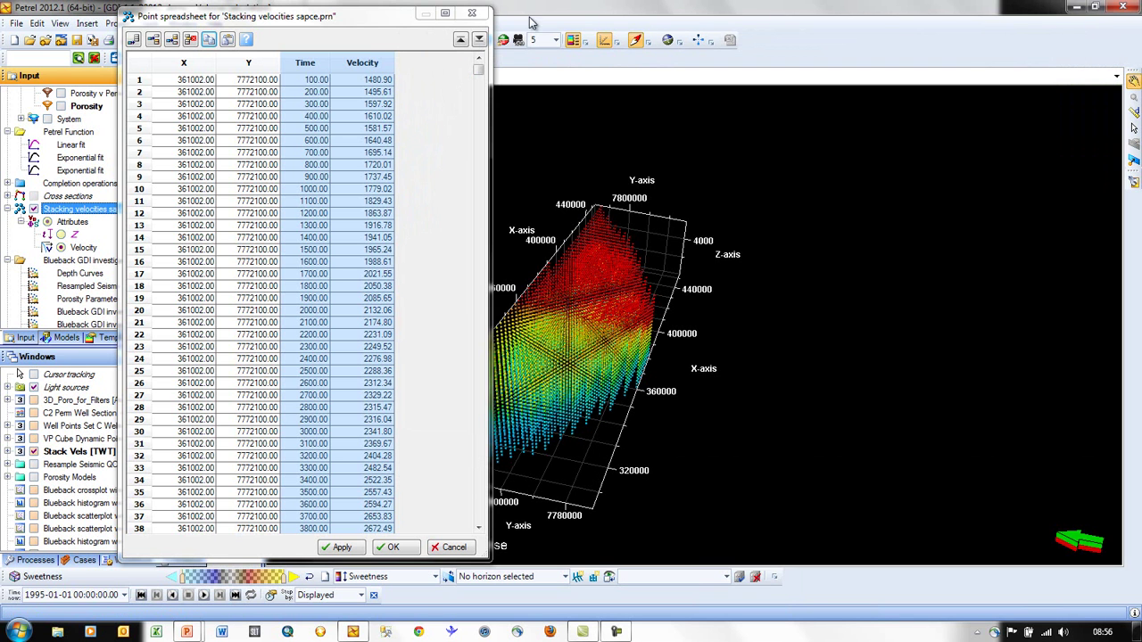
left_click(471, 13)
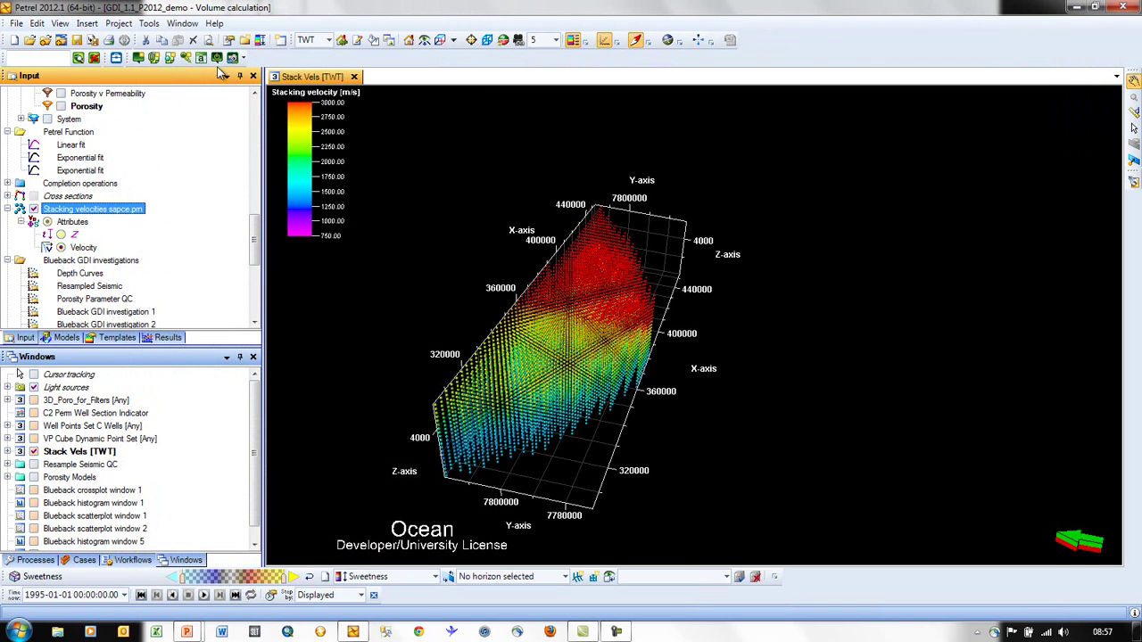
- Create a new Blueback scatterplot window and display Blueback GDI investigation 3 in it
left_click(182, 23)
left_click(287, 215)
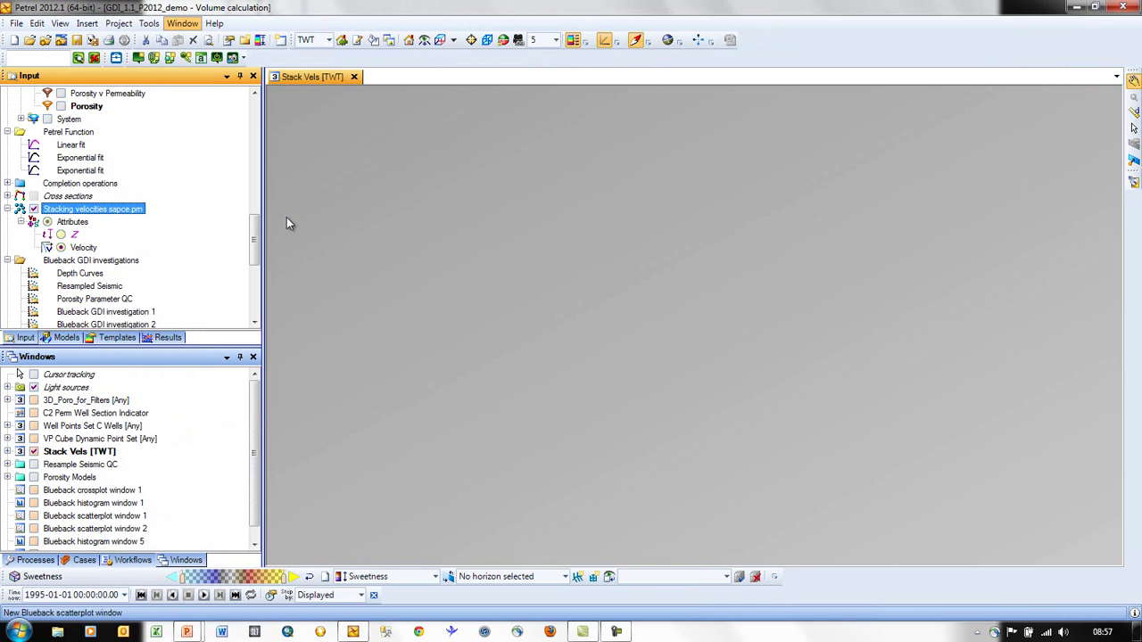
scroll(256, 252, "down", 1)
scroll(256, 252, "down", 1)
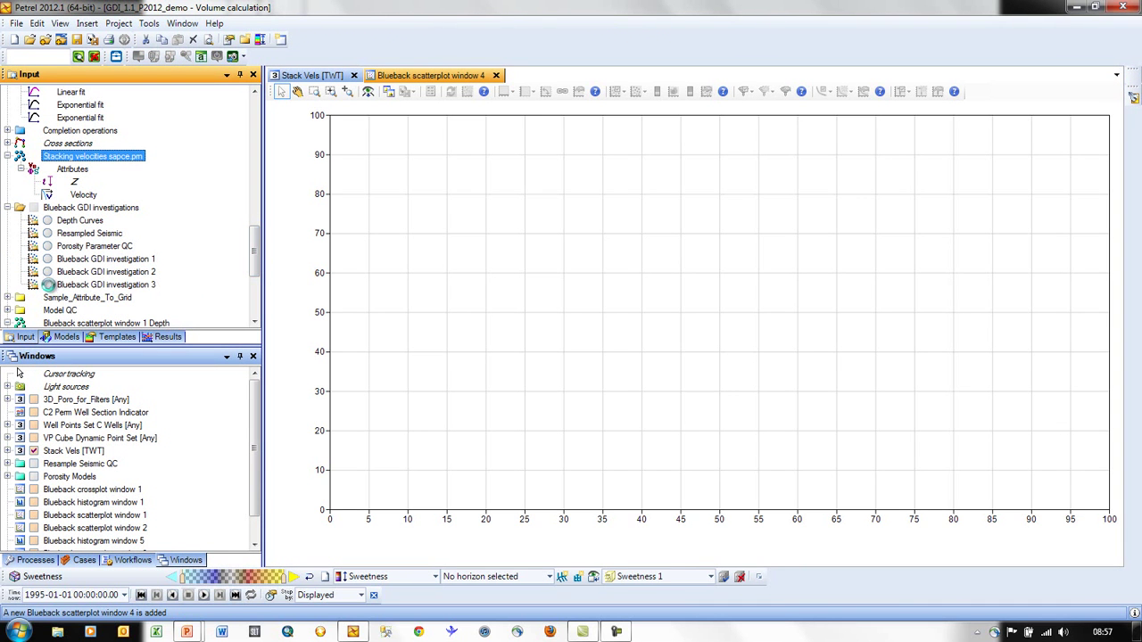
left_click(47, 284)
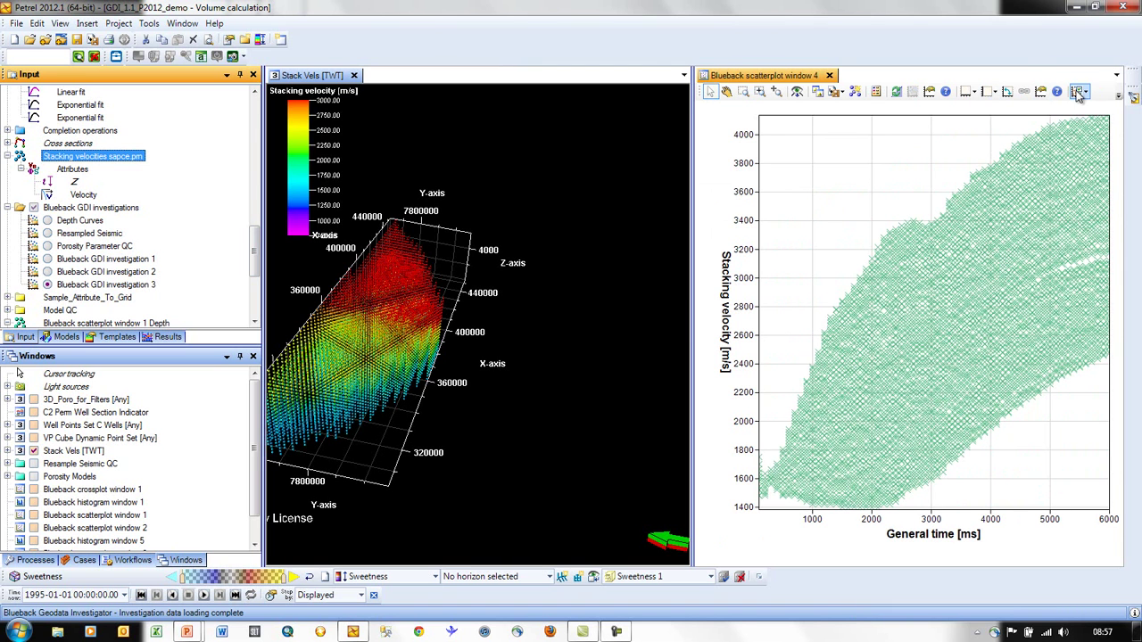
- Color the scatterplot points by stacking velocity
left_click(1118, 94)
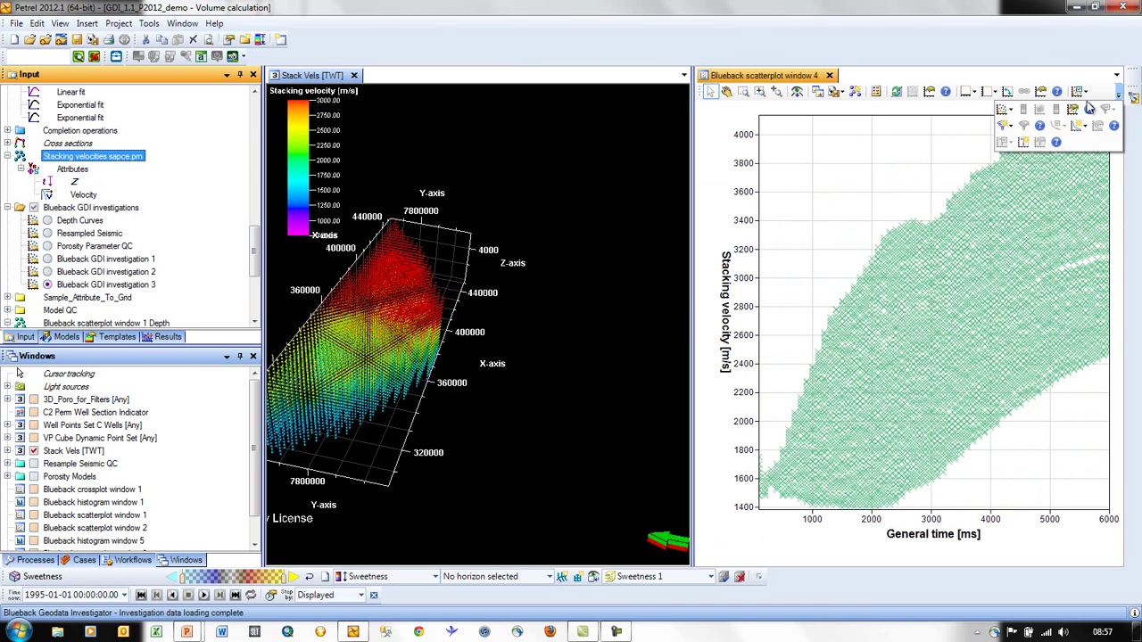
left_click(1006, 109)
left_click(1050, 134)
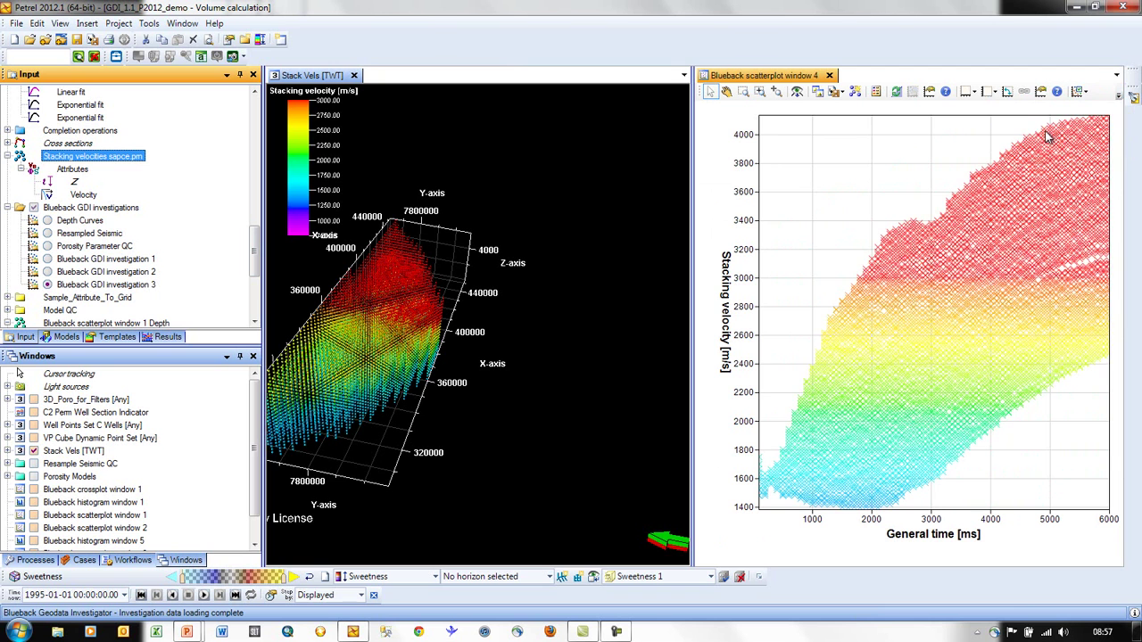
- Swap the axes of the stacking velocity scatterplot so General time runs vertically
left_click(1008, 92)
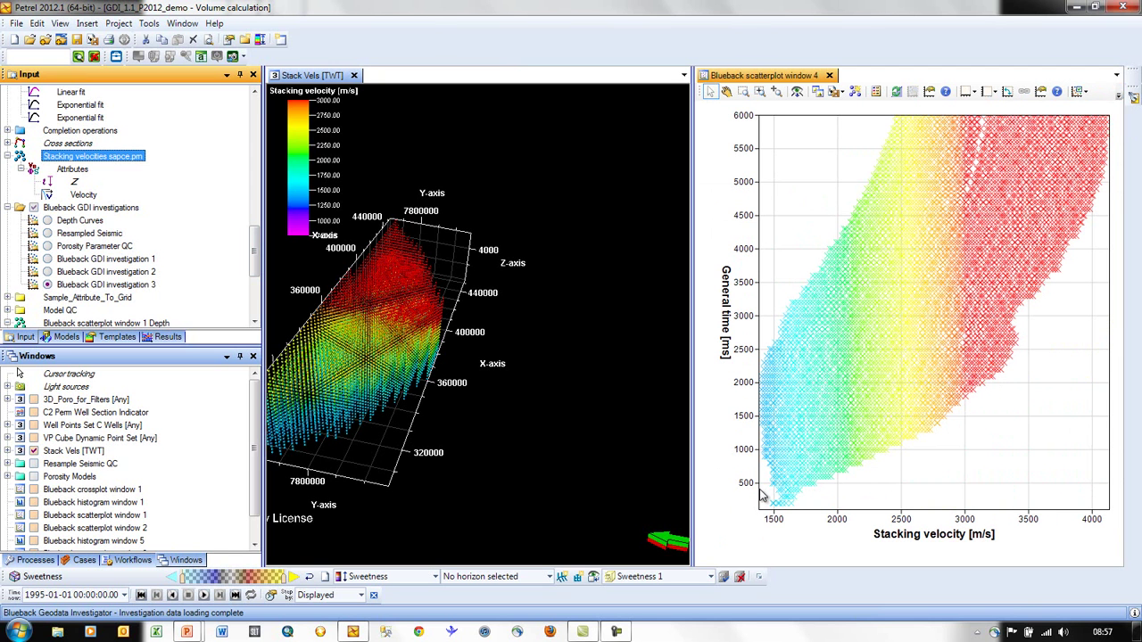
left_click_drag(491, 334, 552, 356)
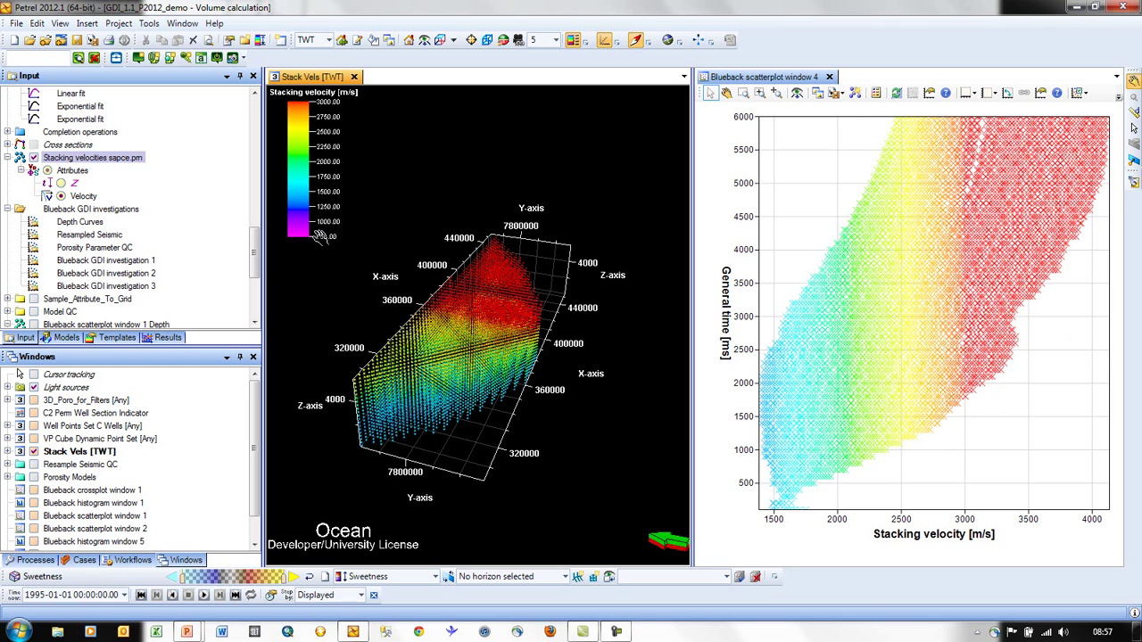
- Insert a new Blueback GDI investigation and close its settings without adding any data
left_click(86, 23)
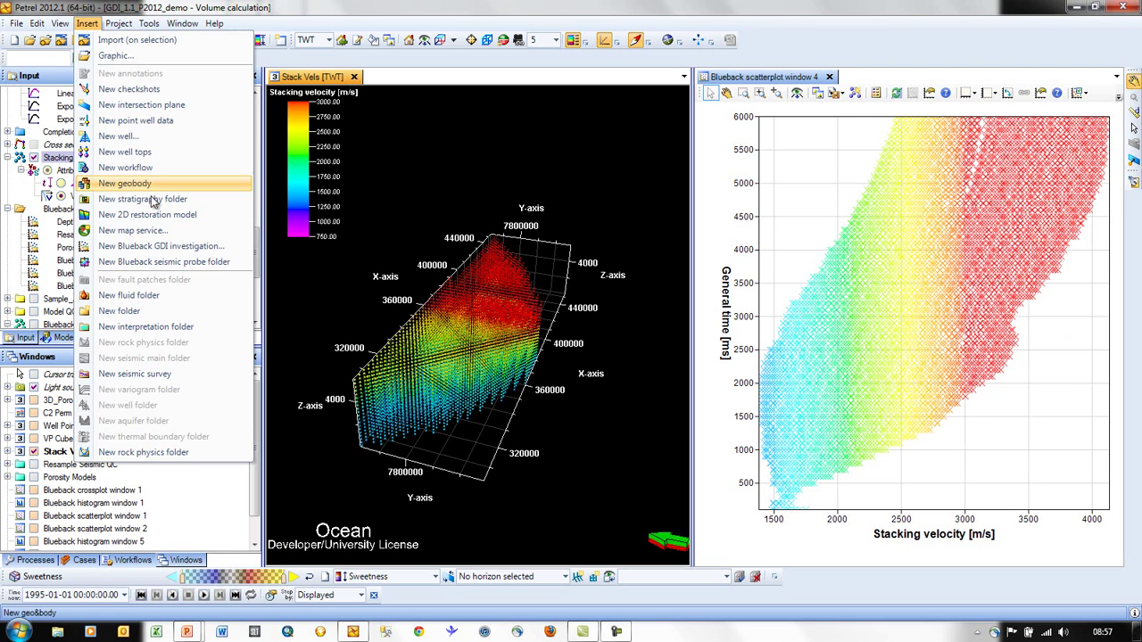
left_click(176, 245)
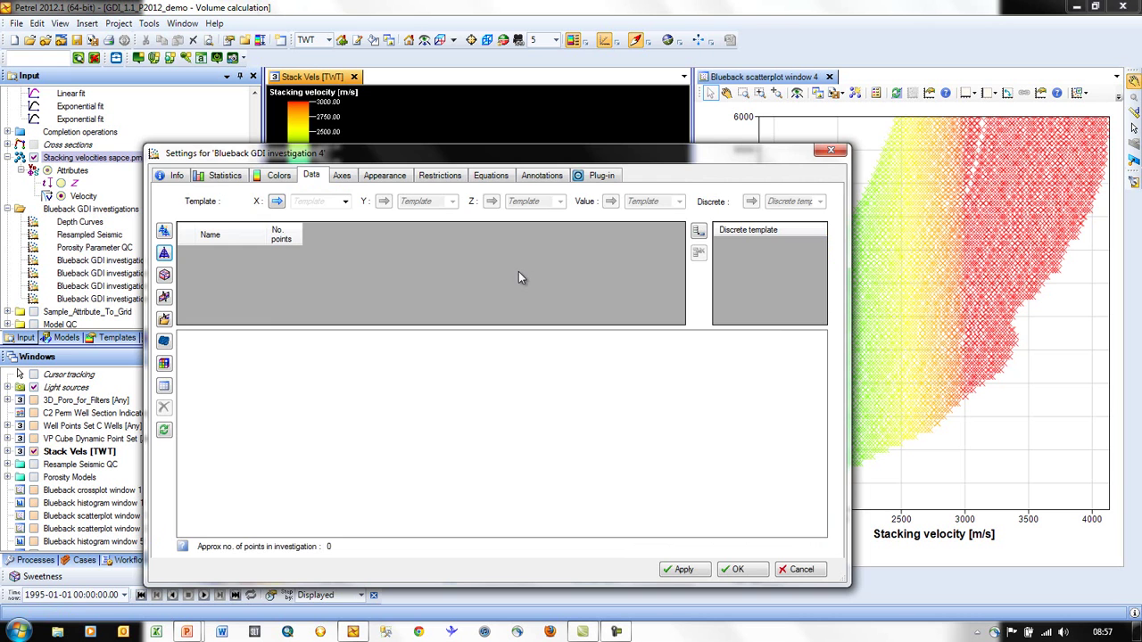
left_click(824, 152)
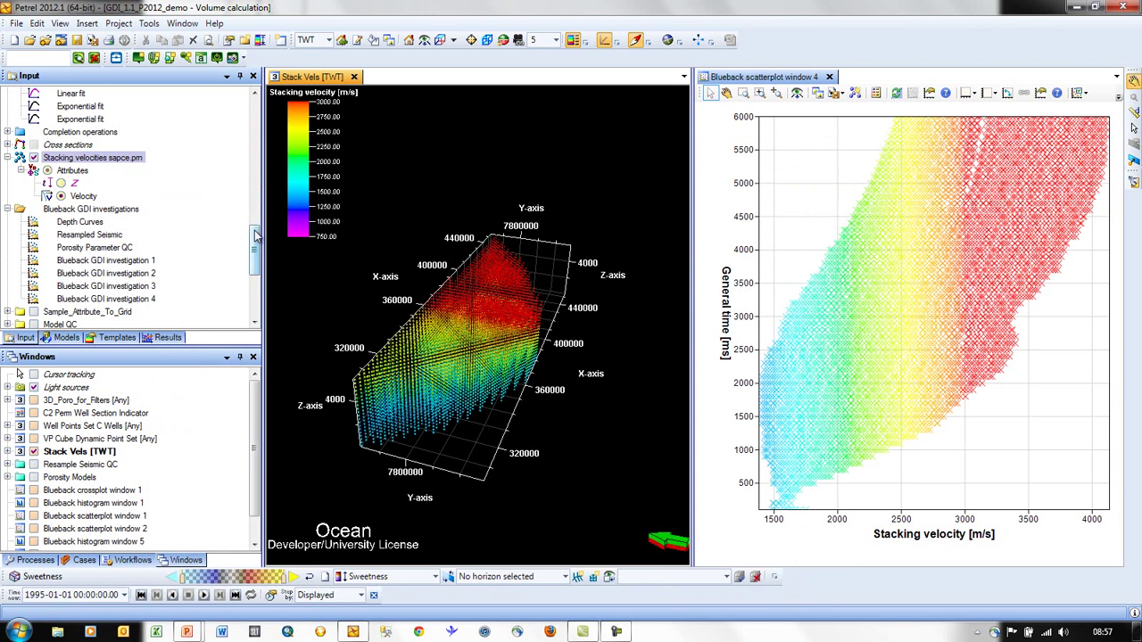
- Review the 3D grid and starting $OWC expression in the Volume Depth Curves workflow, leaving the workflow unchanged
left_click(132, 560)
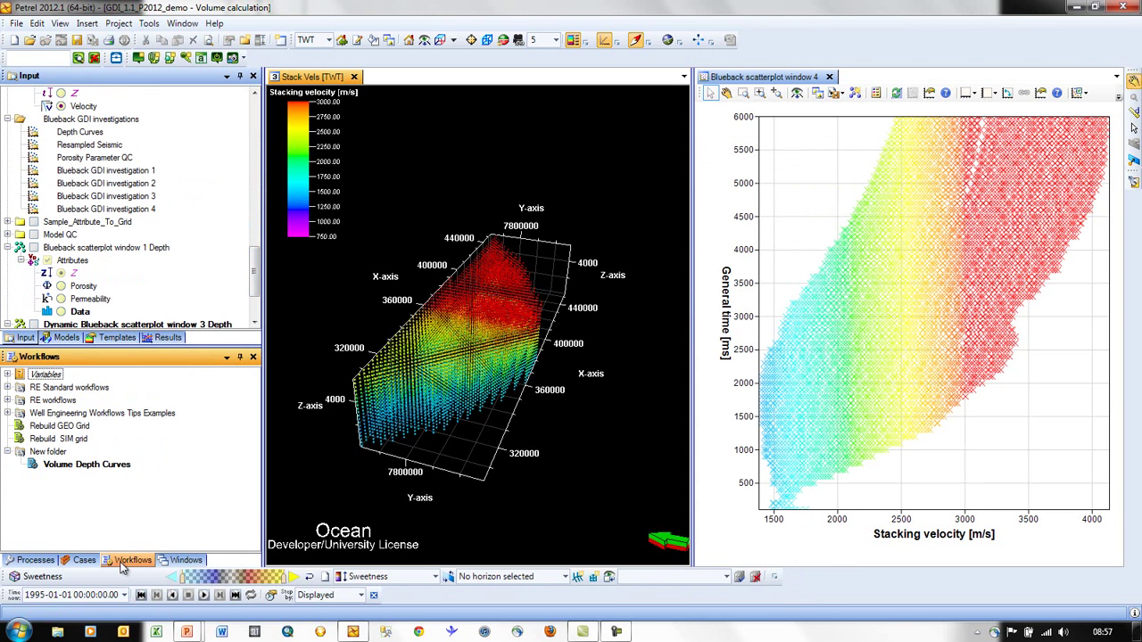
double_click(78, 467)
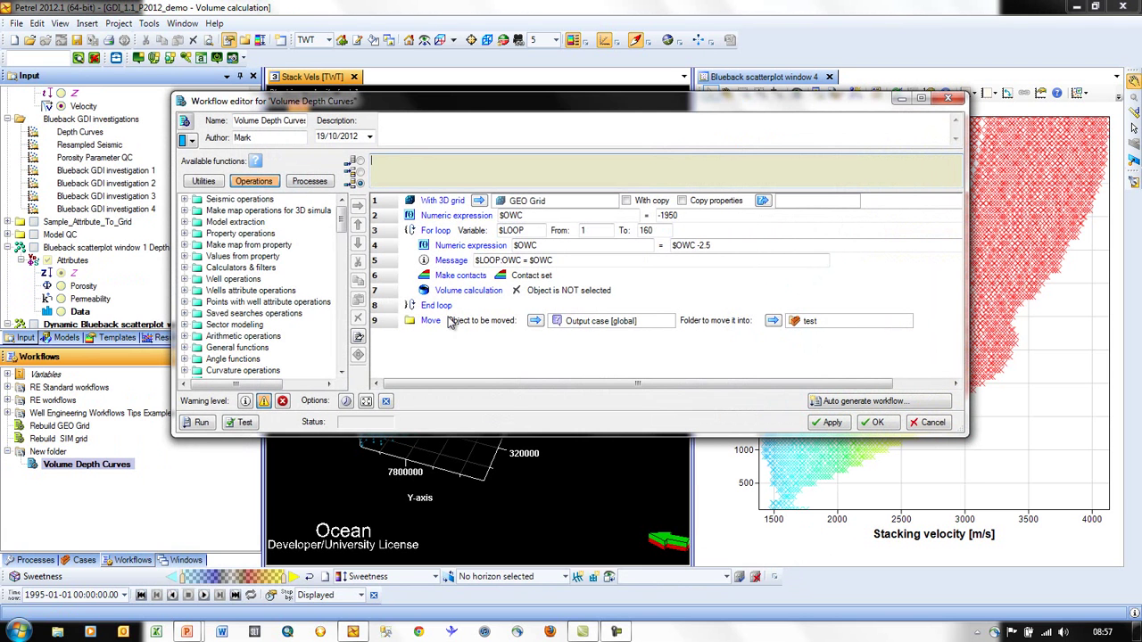
left_click(561, 201)
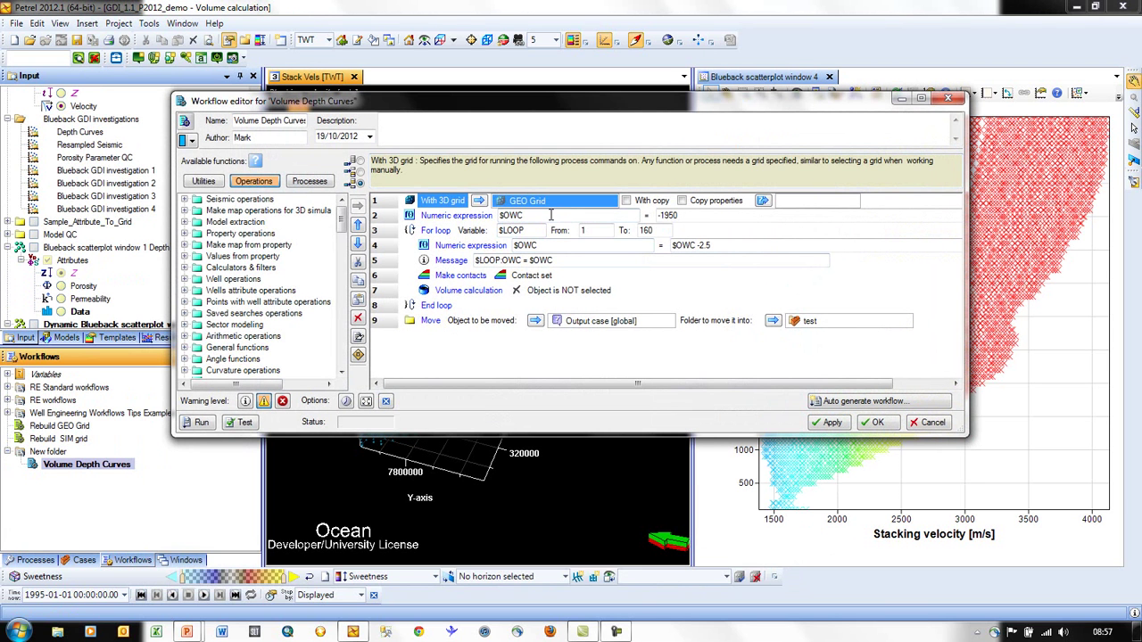
left_click(550, 215)
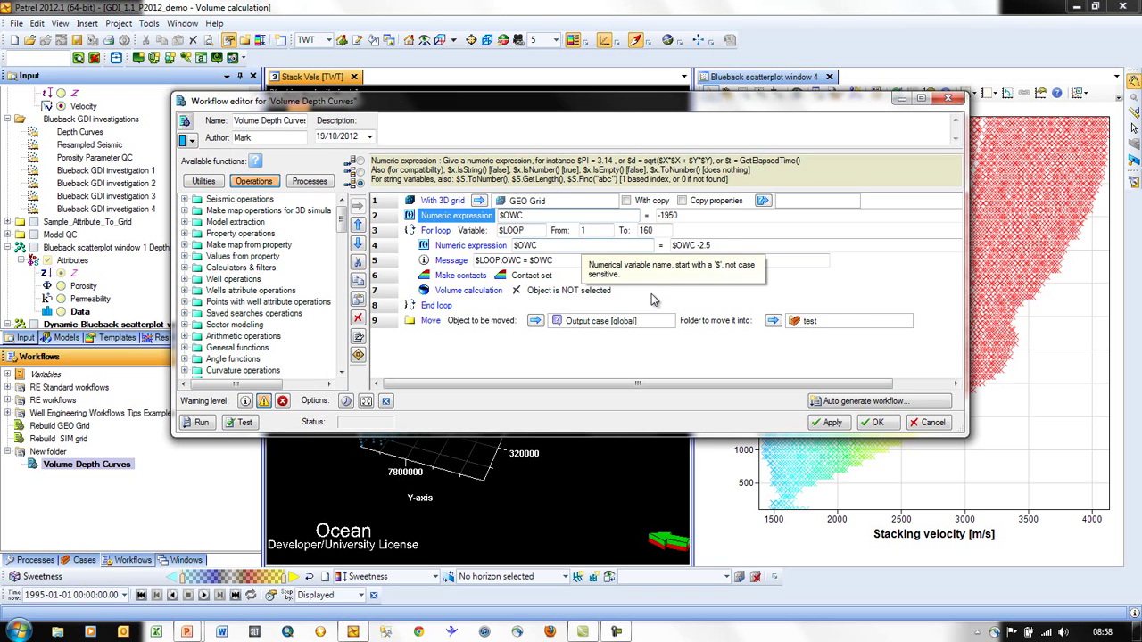
left_click(933, 422)
- Look through the volume cases stored in the test folder
left_click(81, 560)
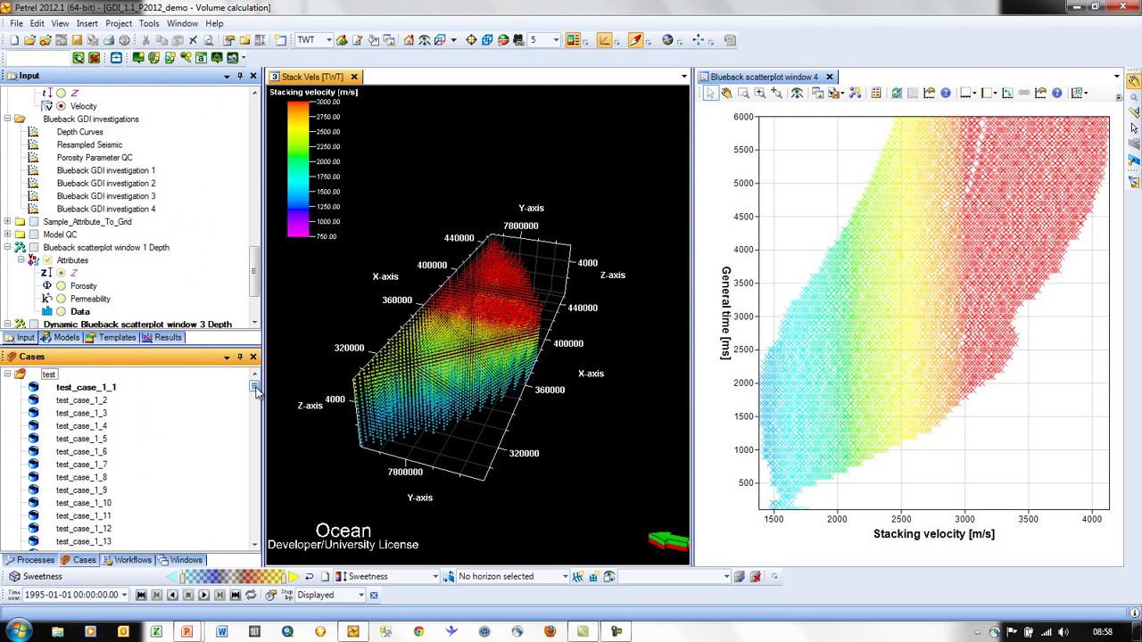
scroll(256, 392, "down", 5)
scroll(256, 392, "up", 5)
- Generate a volumetrics report for all test cases from the Volume calculation process and close its dialogs
left_click(35, 560)
scroll(200, 498, "down", 10)
double_click(79, 466)
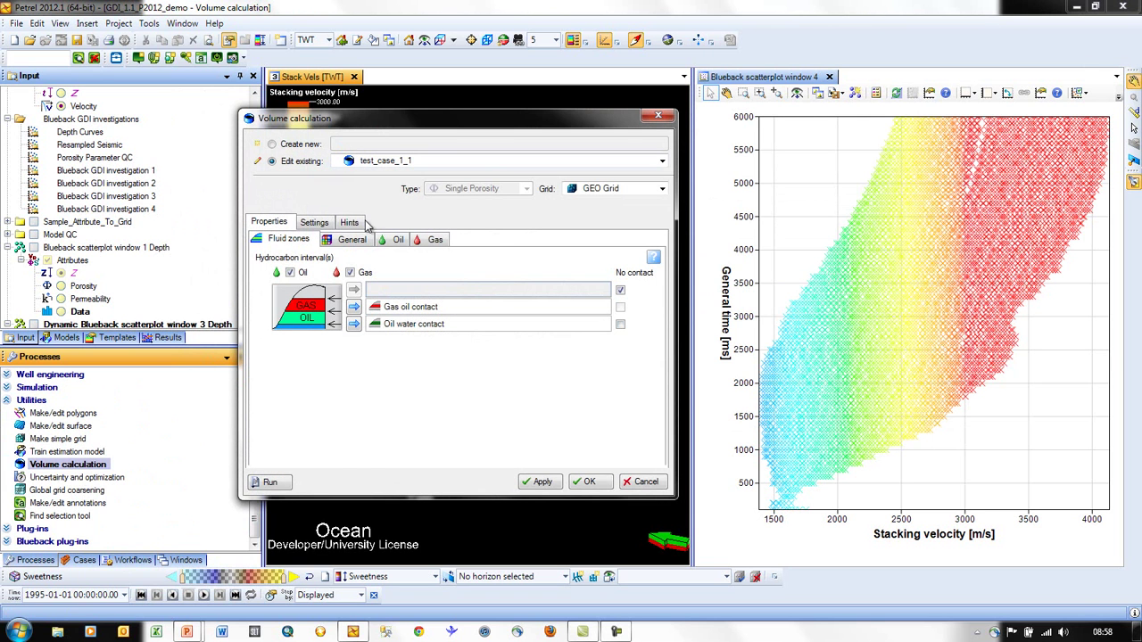
left_click(316, 223)
left_click(529, 293)
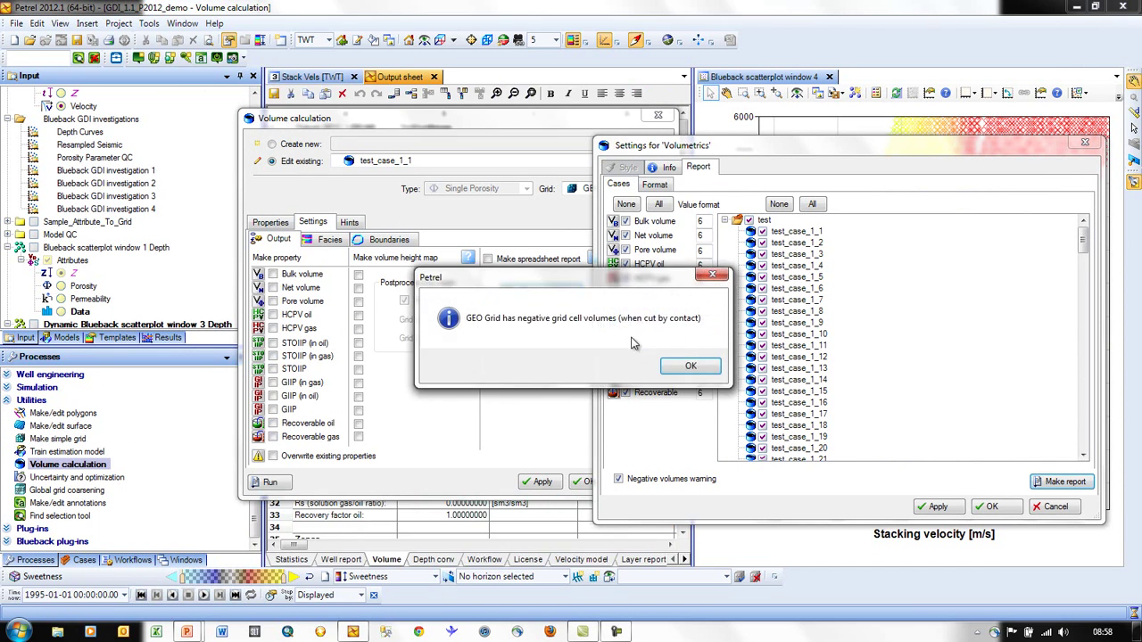
left_click(688, 366)
left_click(1052, 506)
left_click(644, 482)
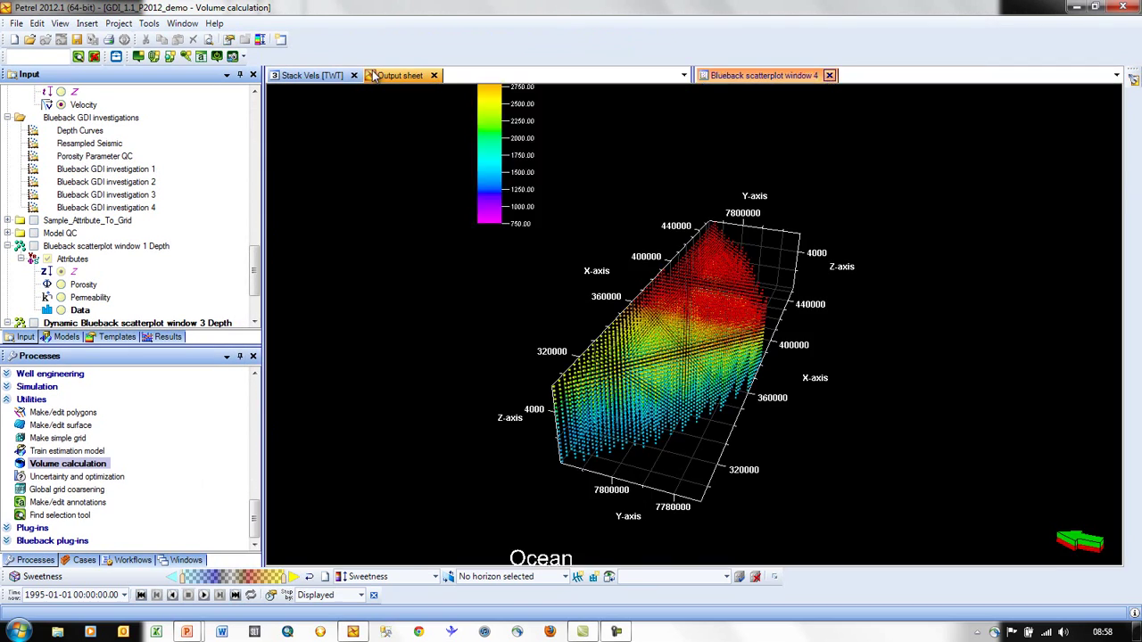
- Examine the case table in the Volume output sheet, selecting the Bulk volume column
left_click(373, 76)
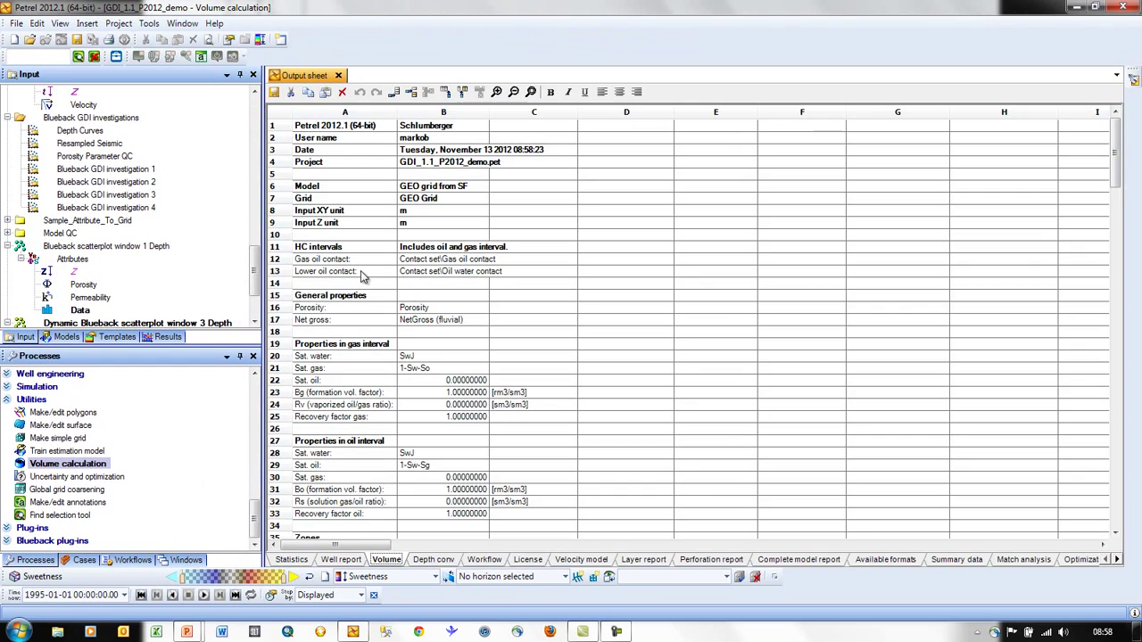
left_click_drag(1115, 178, 1118, 235)
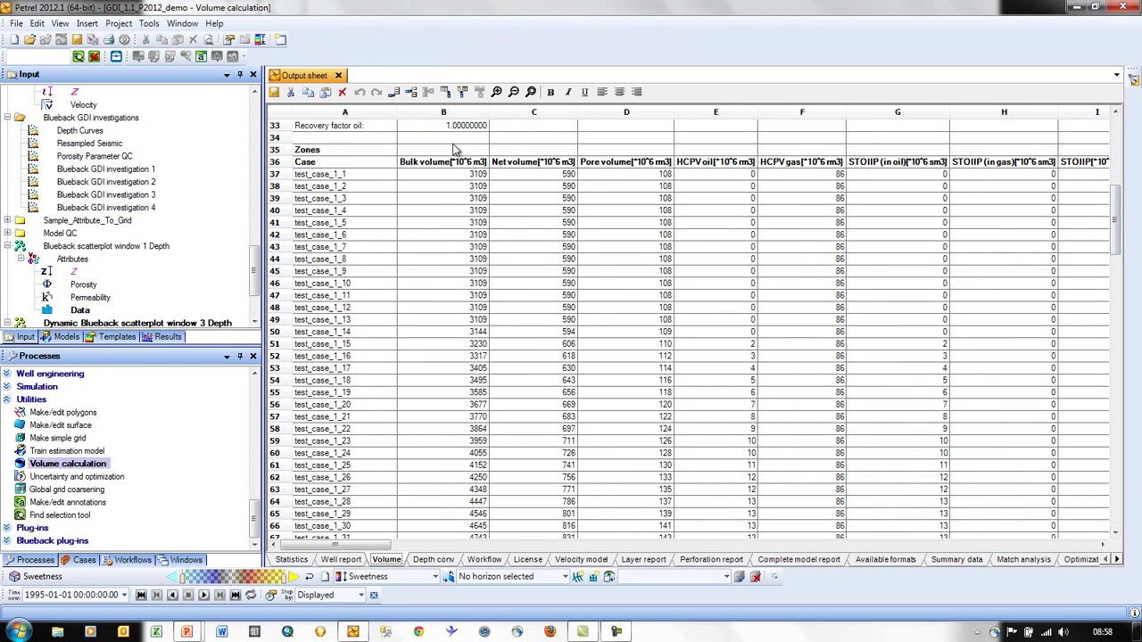
left_click(456, 114)
left_click_drag(1117, 224, 1114, 258)
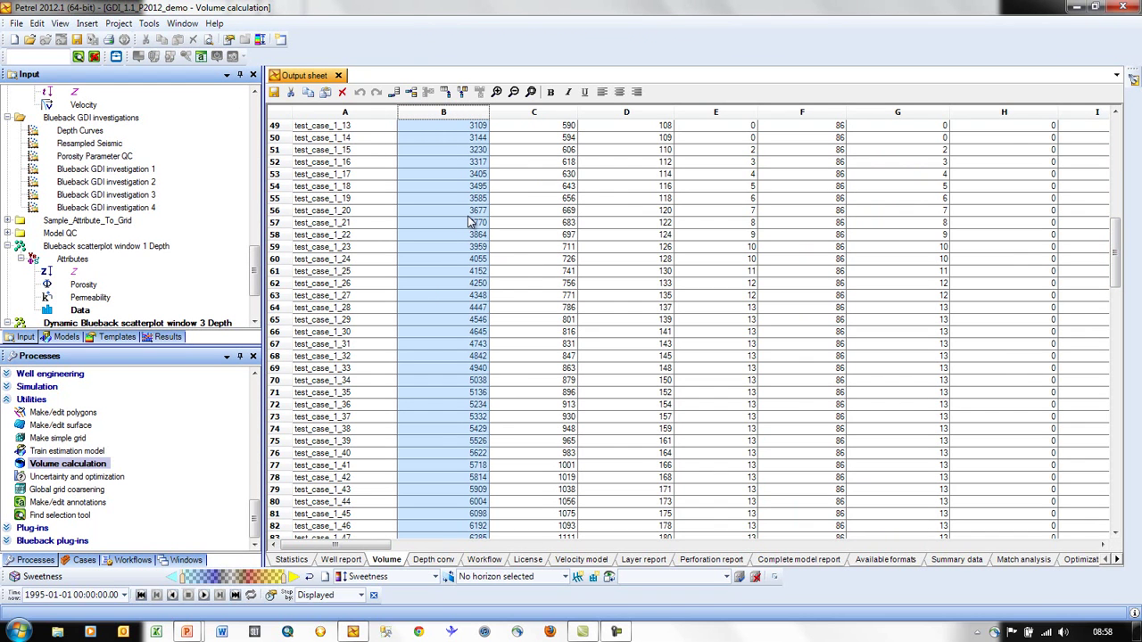
left_click_drag(1114, 255, 1115, 170)
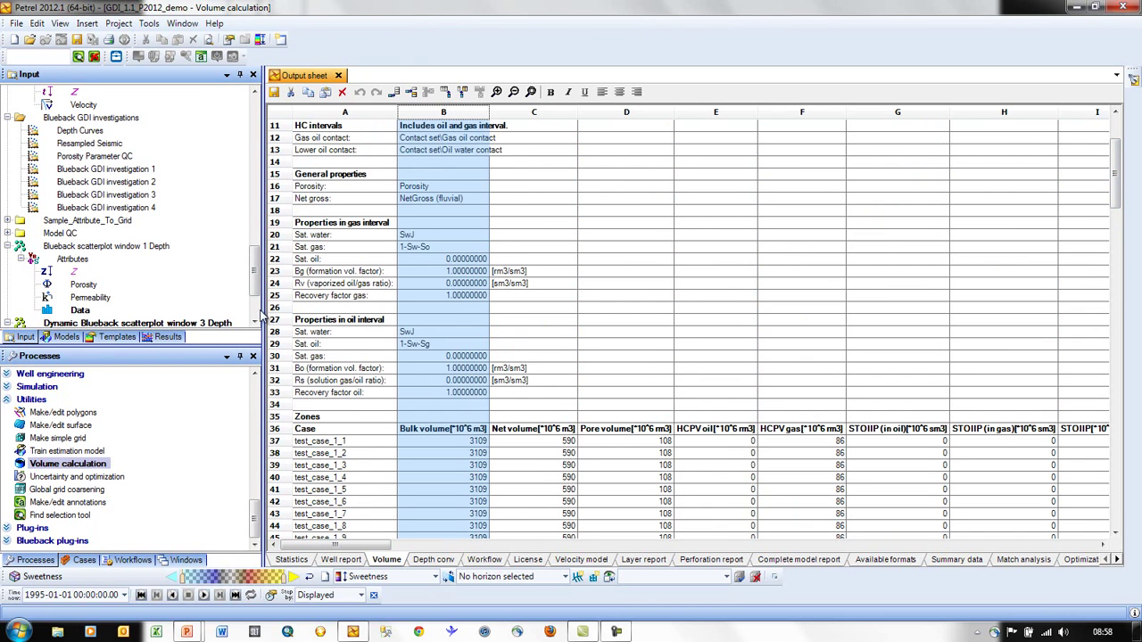
- Inspect the oil-water contact and bulk volume tables for Structural Scenarios 1 to 3 in the Depth Curves investigation
double_click(78, 131)
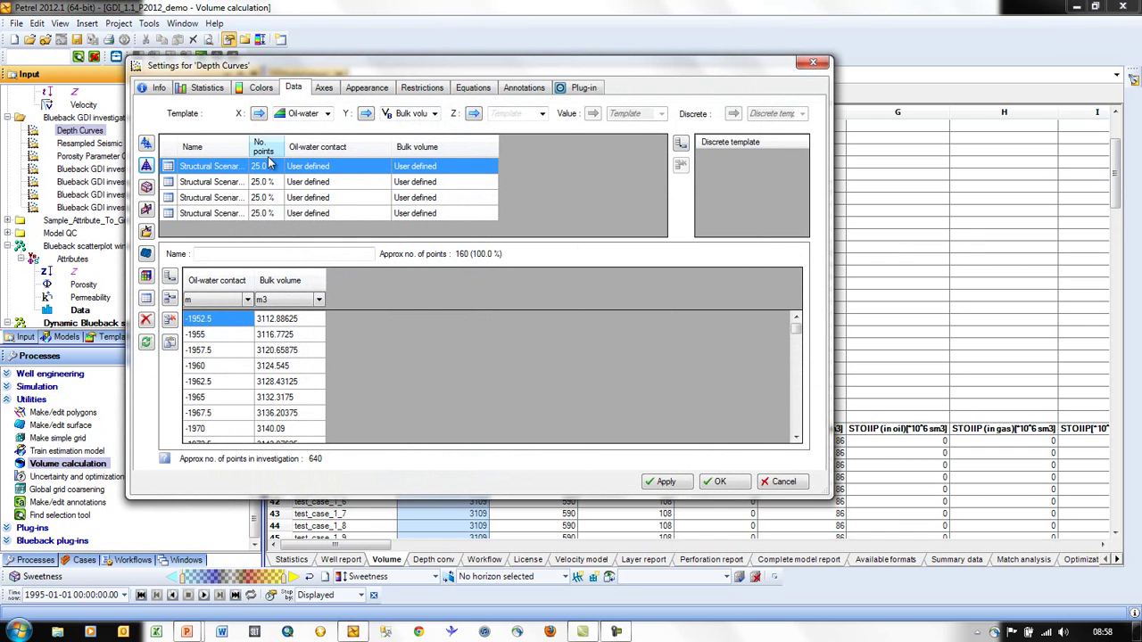
left_click_drag(251, 147, 364, 148)
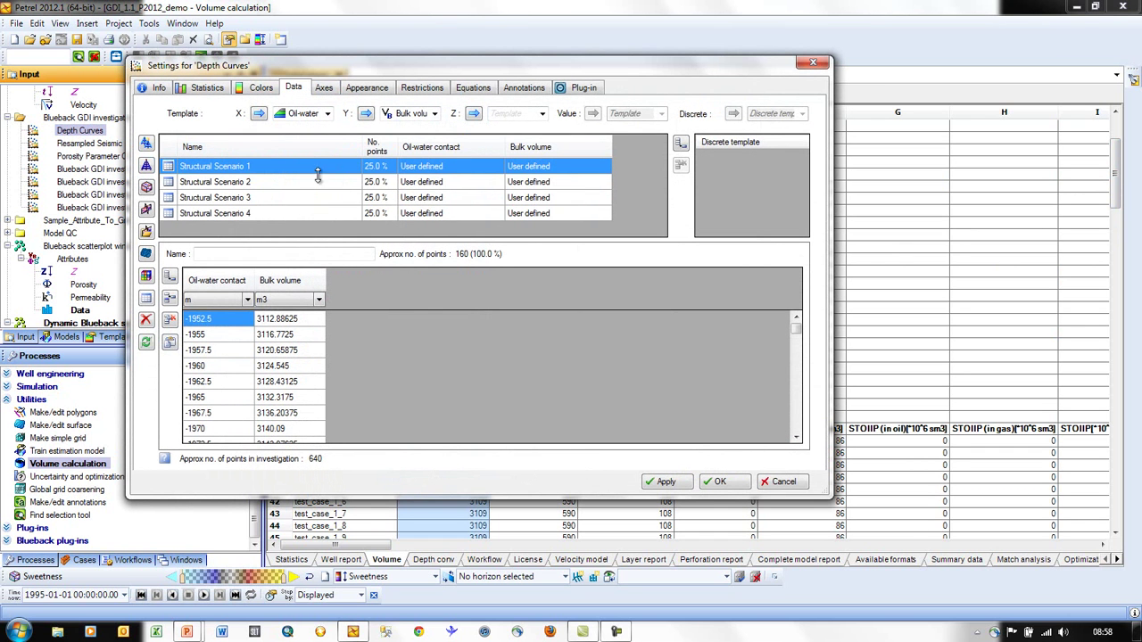
left_click(257, 183)
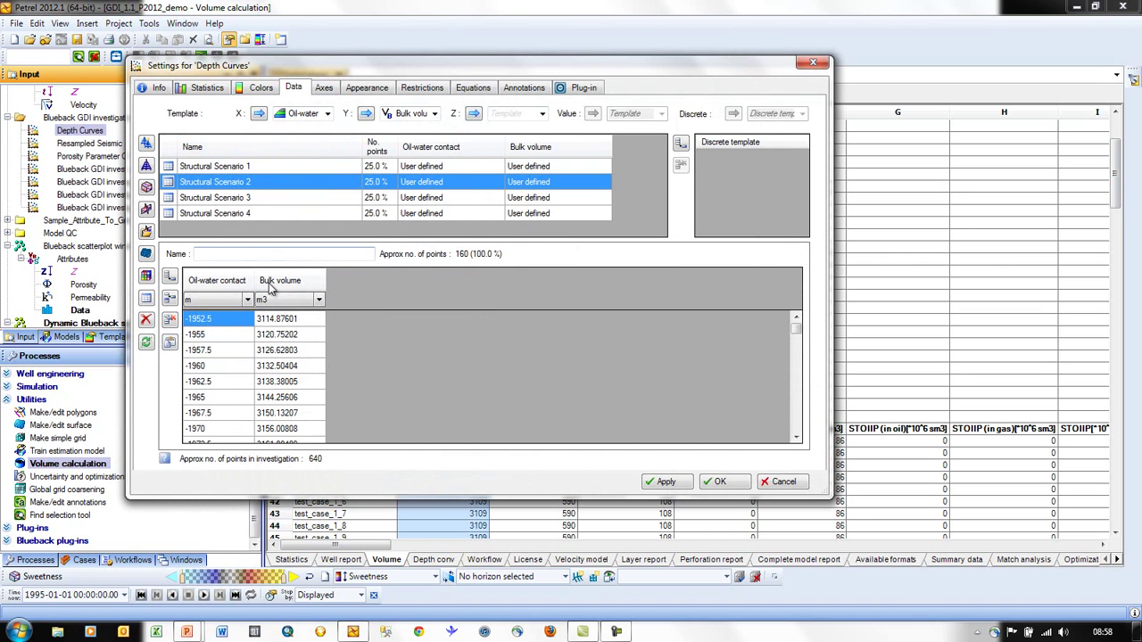
left_click(261, 198)
left_click_drag(795, 323, 800, 378)
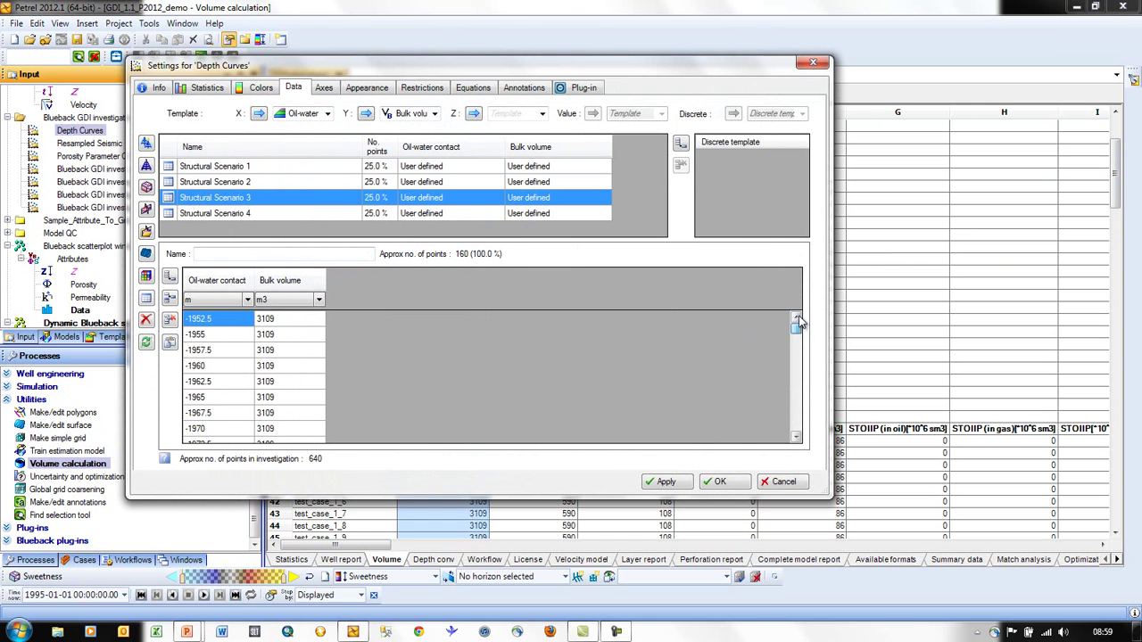
left_click(783, 482)
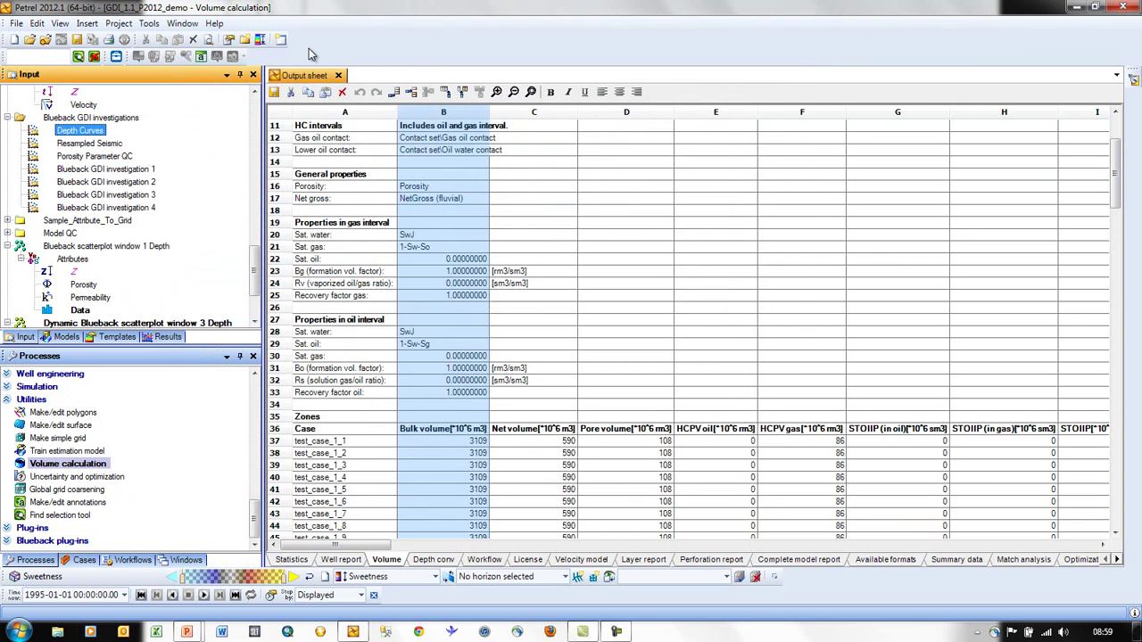
- Create a new Blueback scatterplot window, display the Depth Curves investigation and swap its axes so Oil-water contact is vertical
left_click(182, 24)
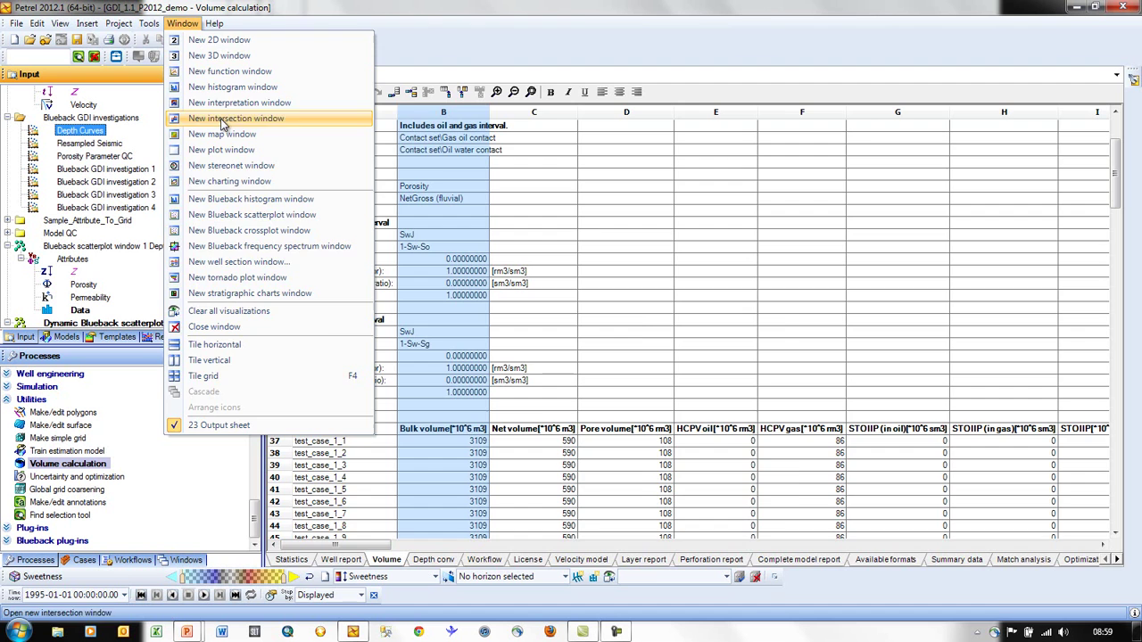
left_click(224, 214)
left_click(48, 130)
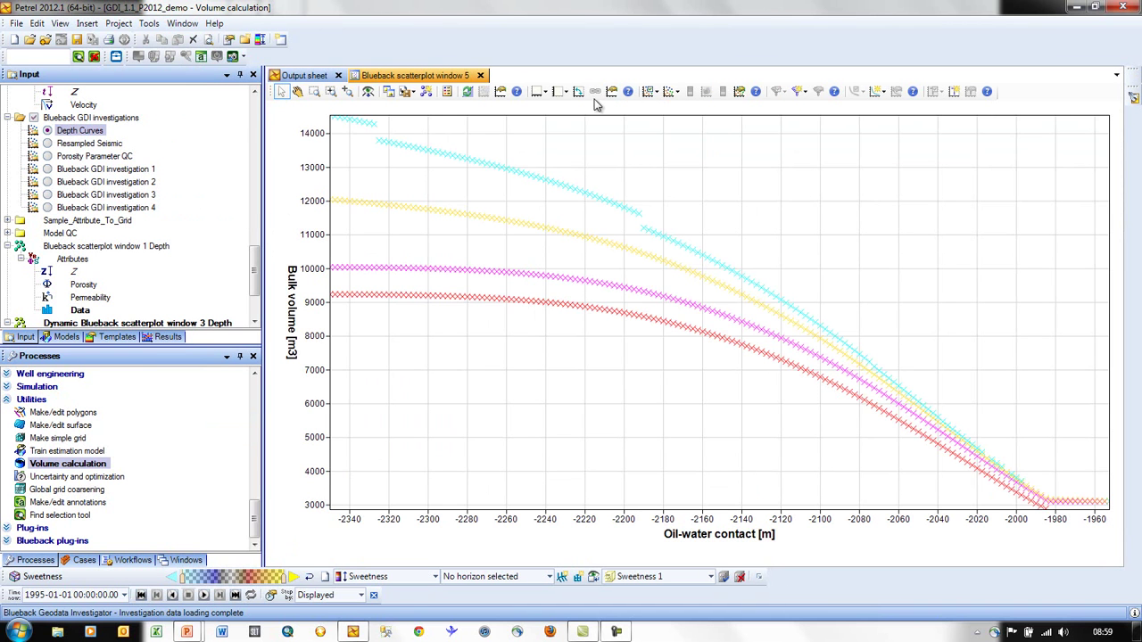
left_click(578, 91)
- Arrange the output sheet above the depth curve scatterplot and enlarge the sheet's area to show the case volumes
left_click_drag(366, 82, 403, 143)
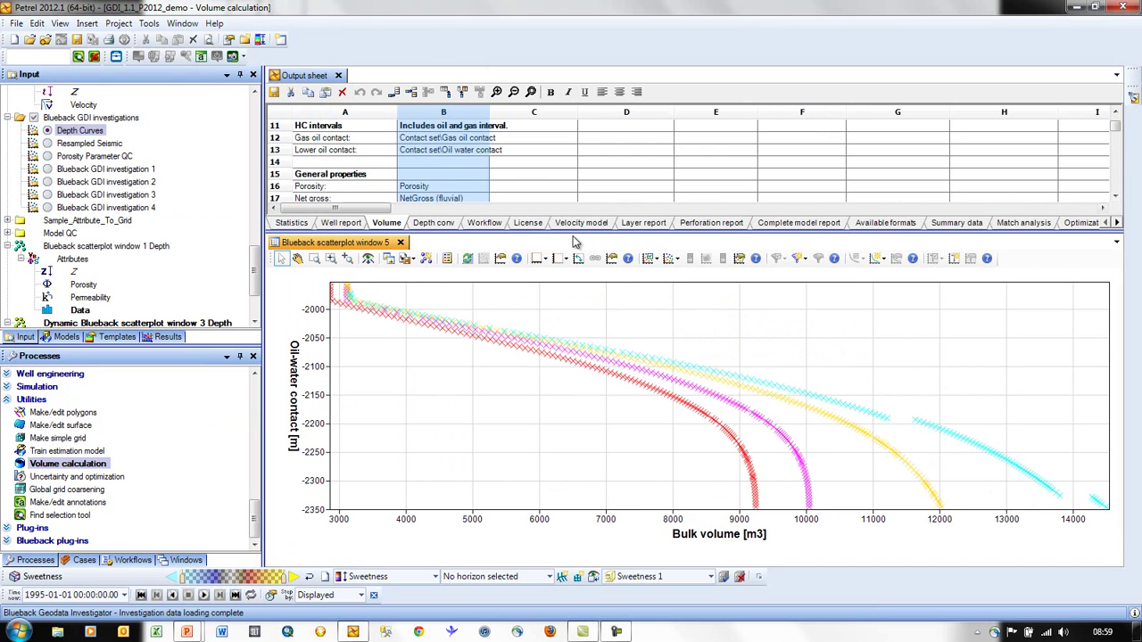
left_click_drag(572, 234, 571, 320)
mouse_move(1116, 131)
left_mouse_down()
mouse_move(1118, 163)
mouse_move(1116, 147)
left_mouse_up()
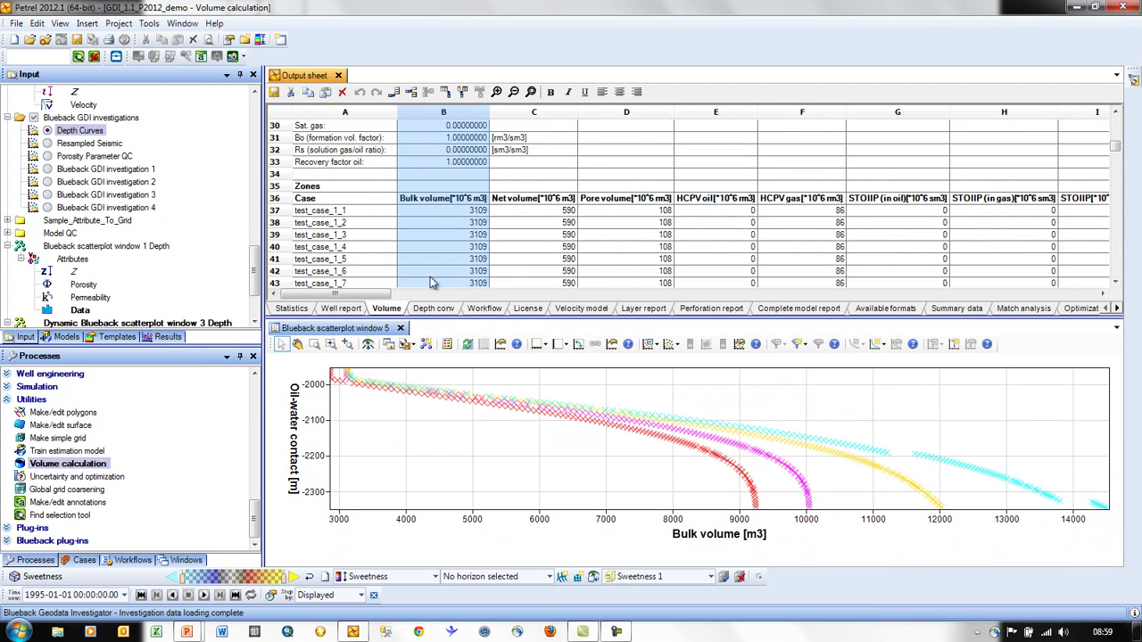